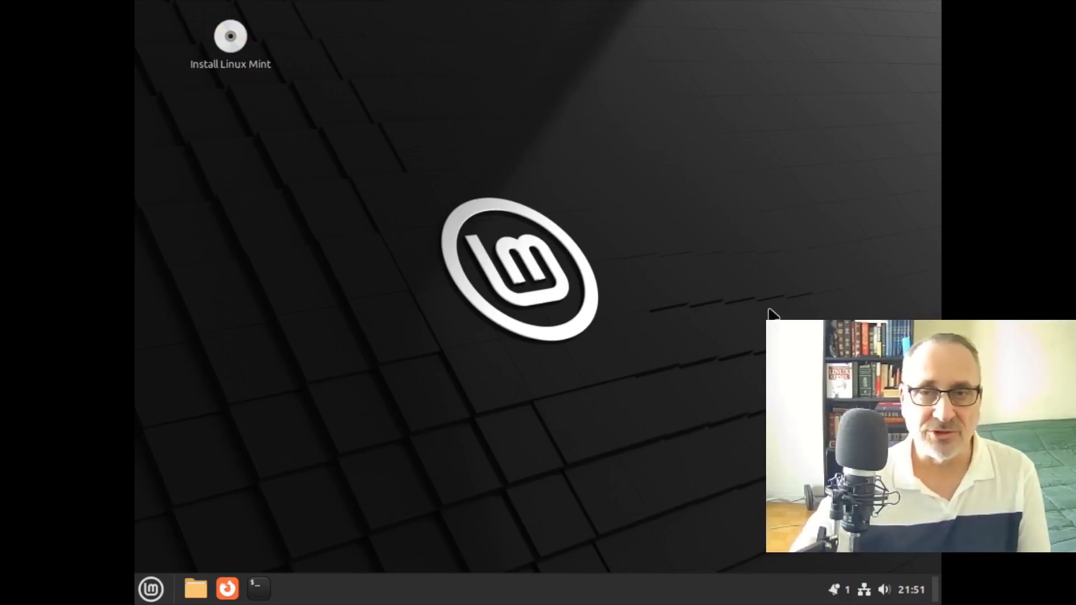
Change the screen resolution to 1360 × 768 from the desktop's Display Settings, keeping the new configuration
right_click(355, 125)
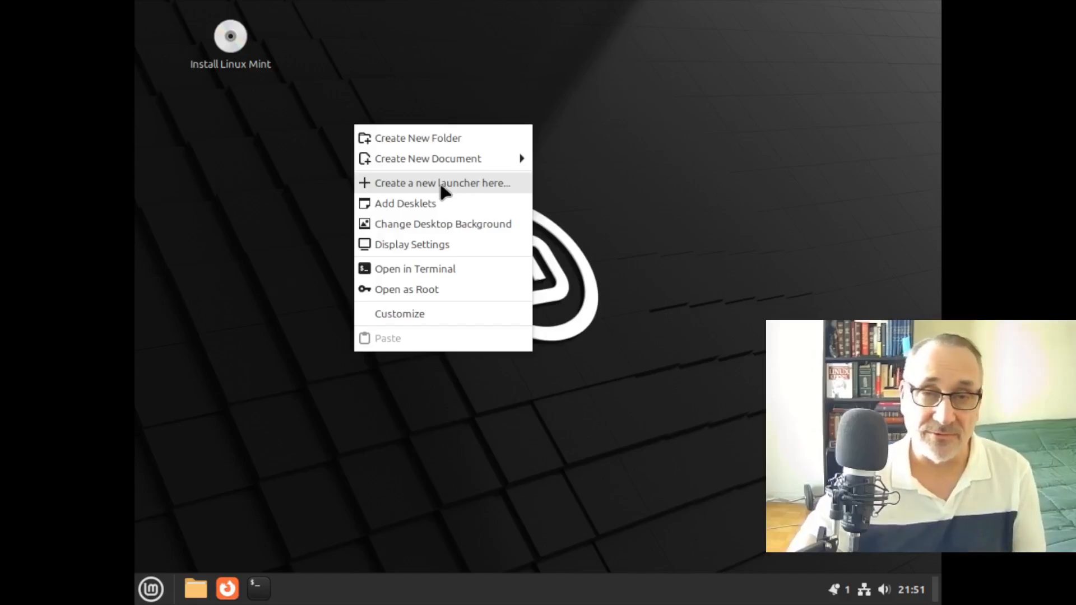
right_click(364, 143)
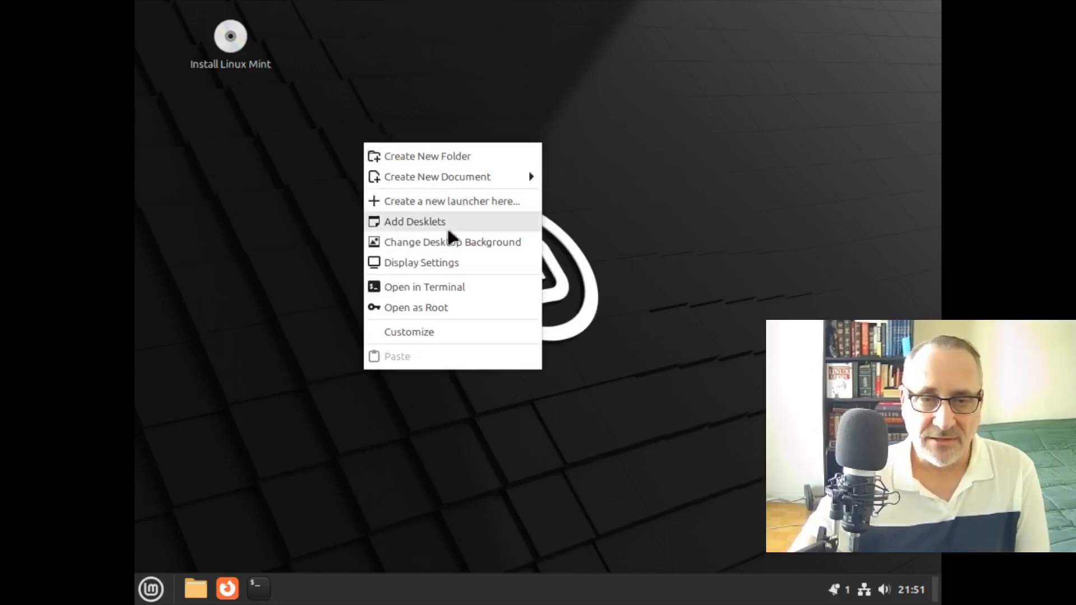
click(450, 262)
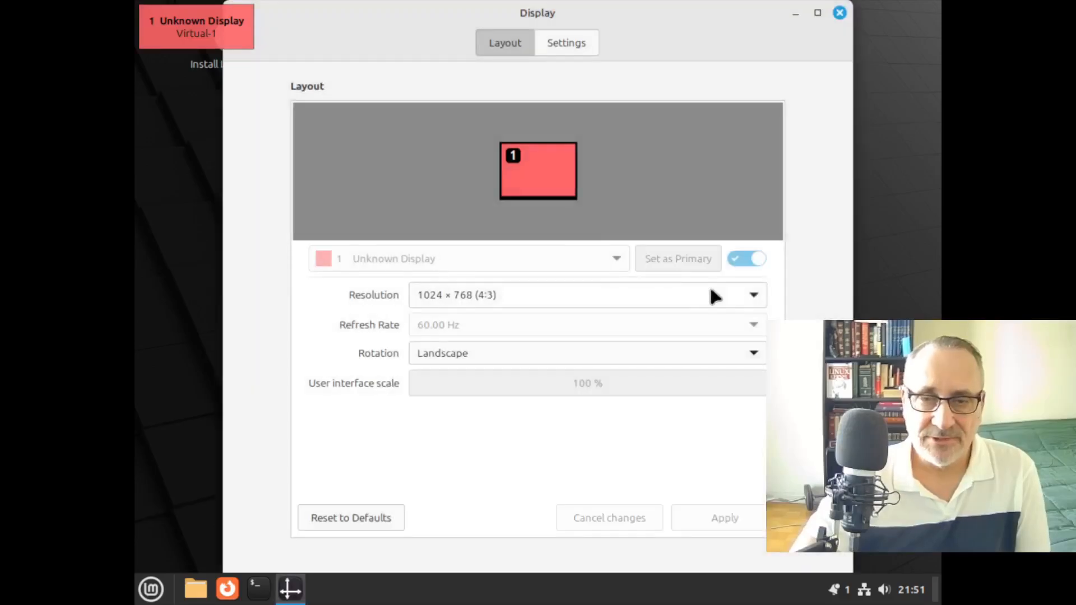
click(710, 293)
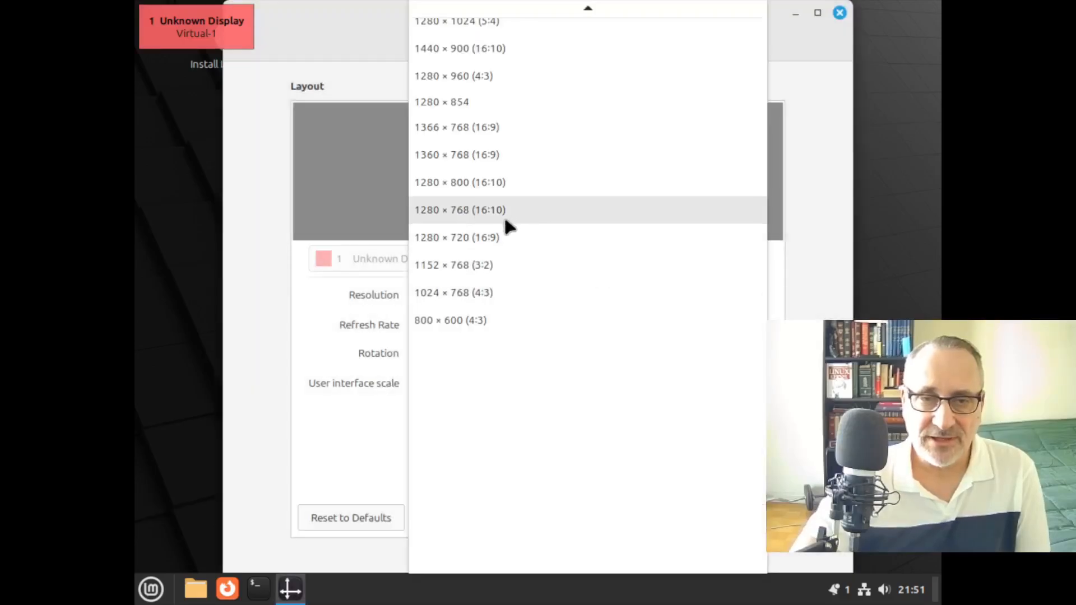
click(496, 155)
click(719, 517)
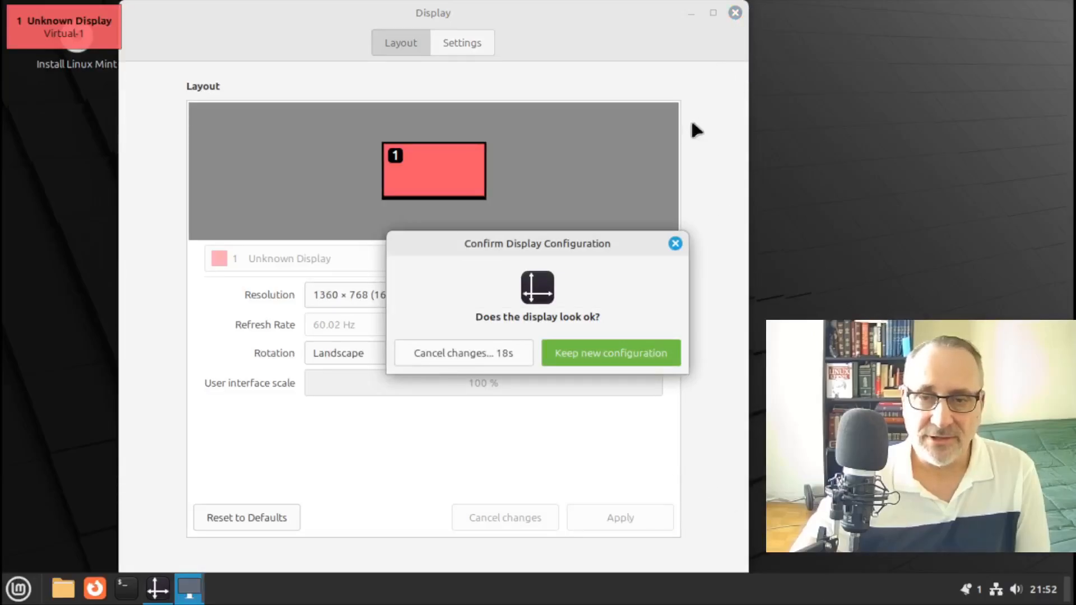
click(606, 358)
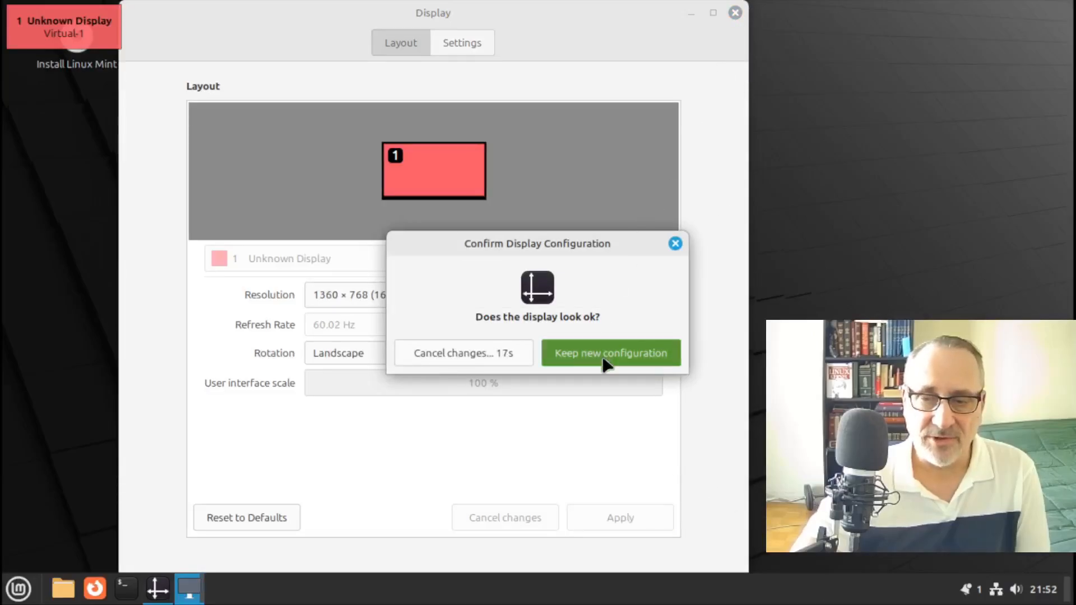
click(736, 12)
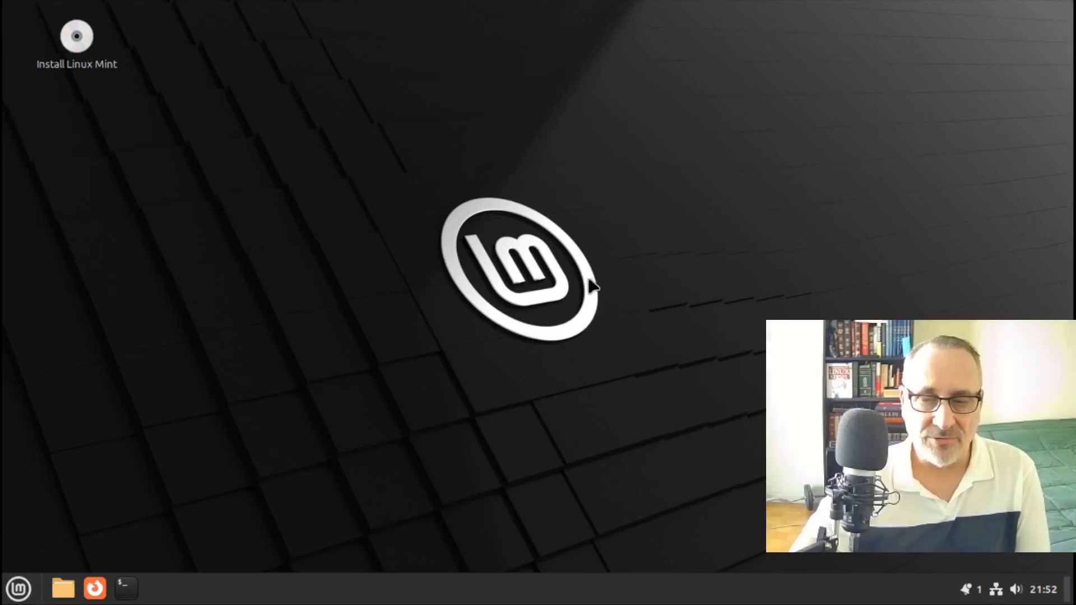
Launch Install Linux Mint and continue through the Welcome and Multimedia codecs pages
double_click(75, 49)
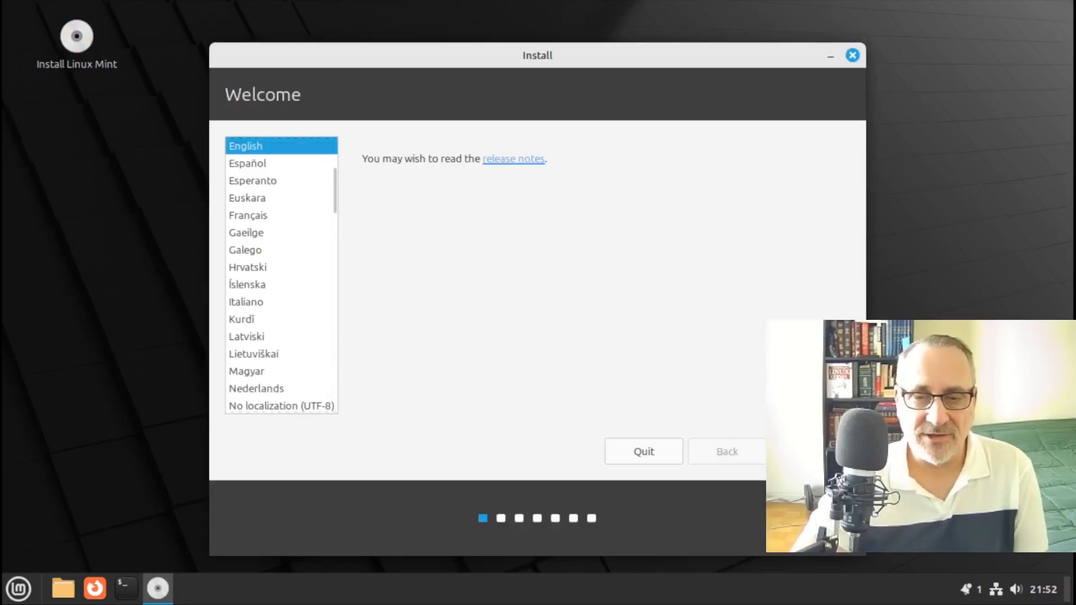
click(811, 451)
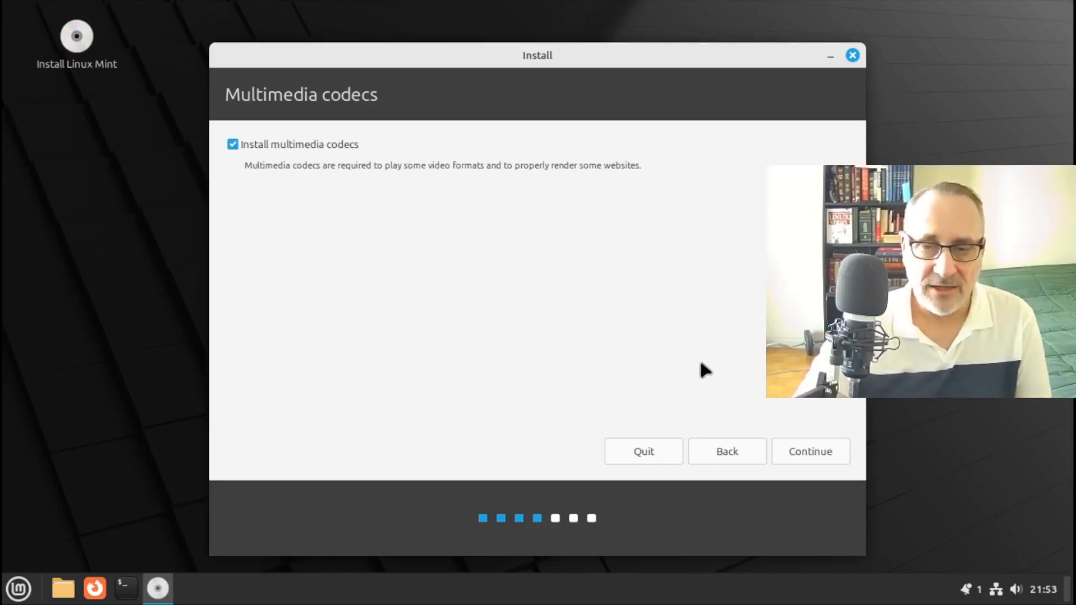
click(798, 455)
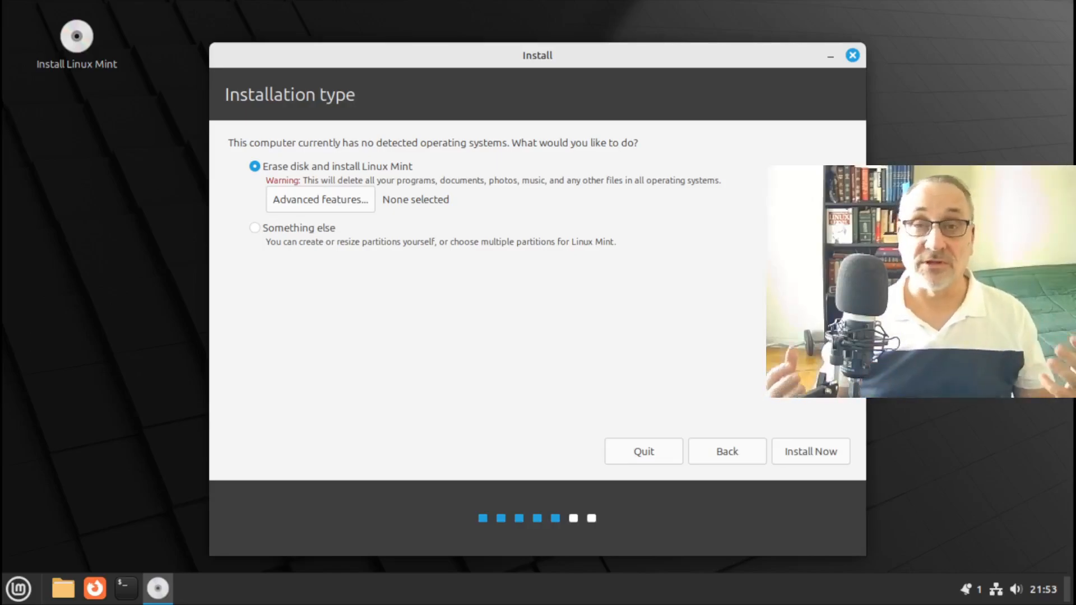
Under Advanced features, choose Use LVM with encryption for the new installation
click(338, 199)
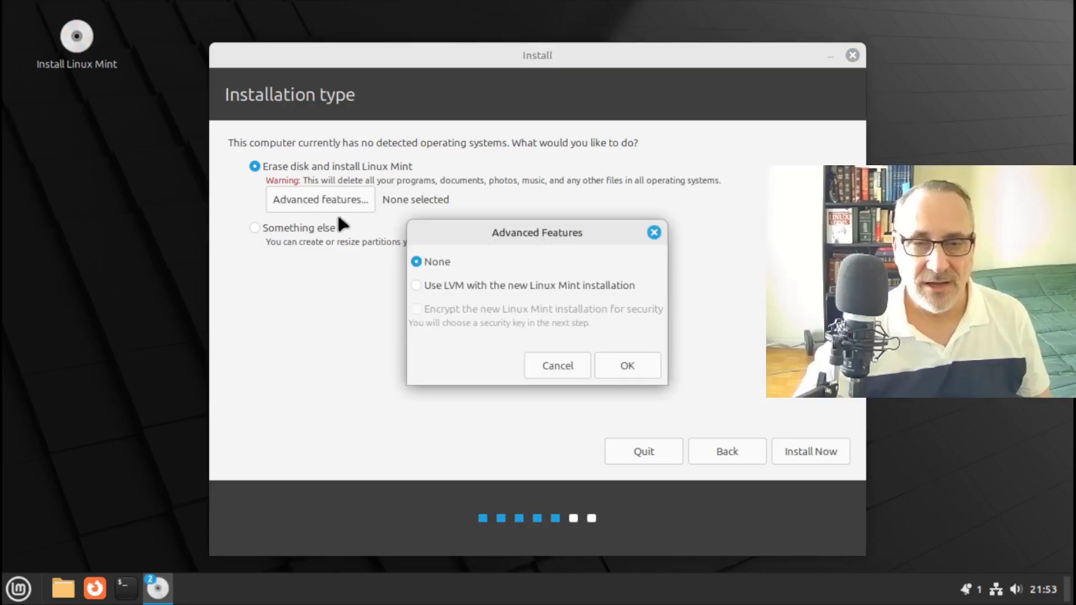
click(416, 286)
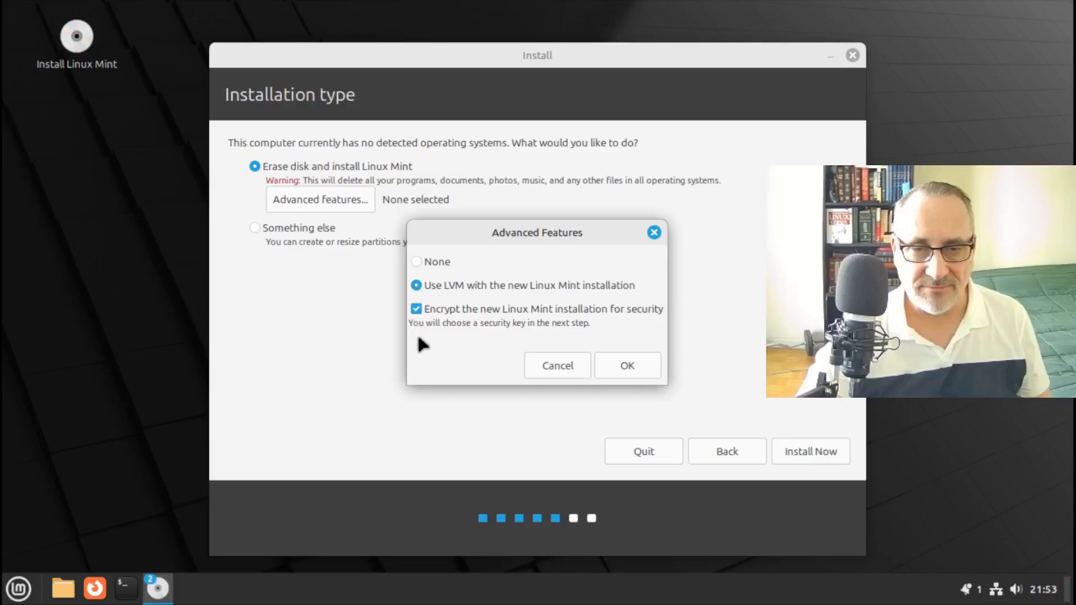
click(638, 364)
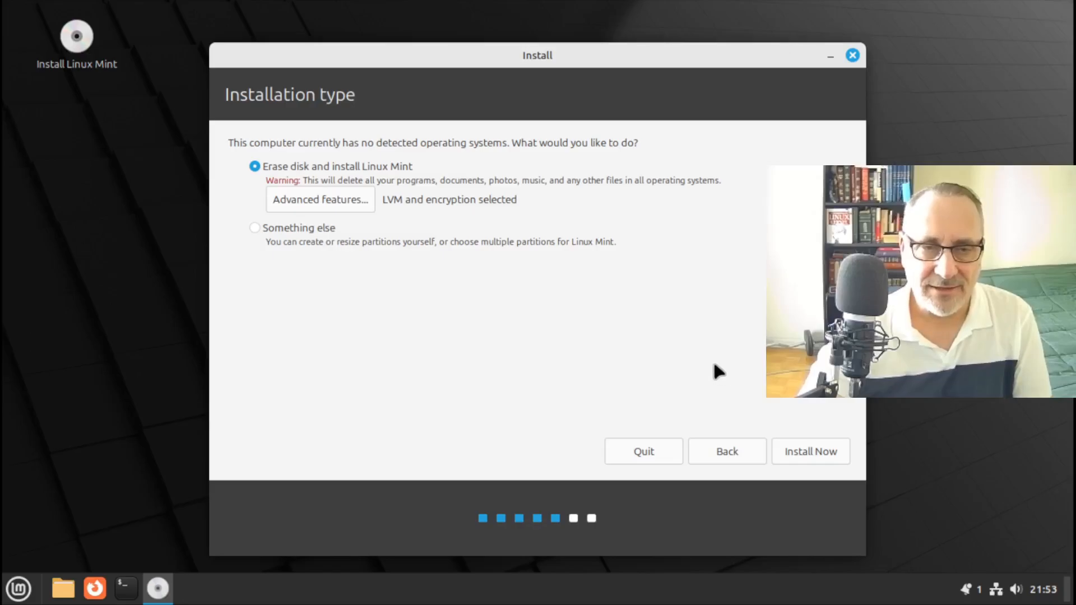
Enter and confirm a security key for the encrypted disk
click(811, 453)
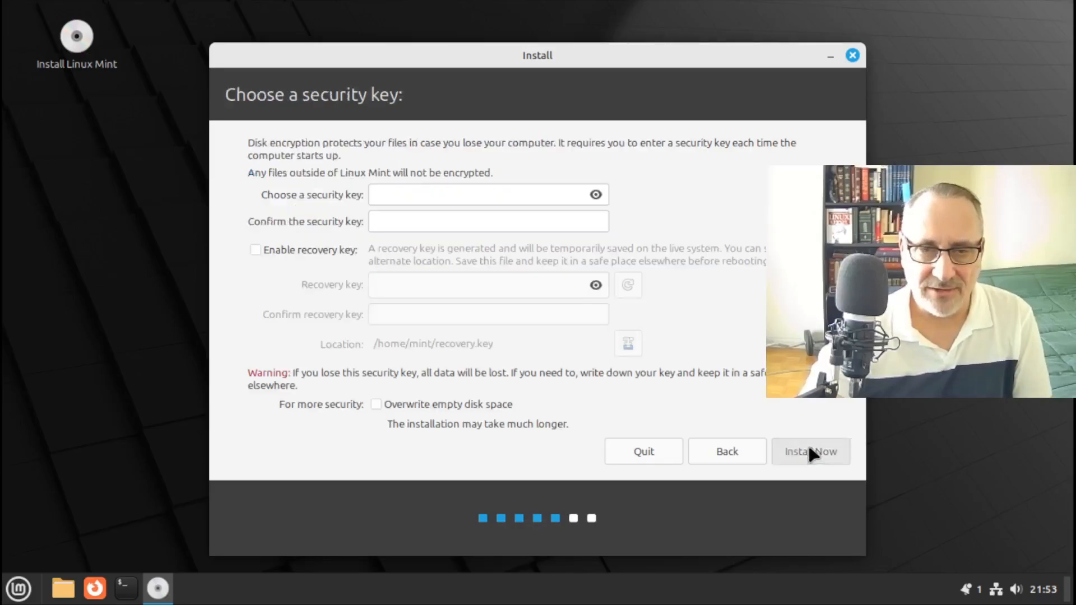
click(485, 195)
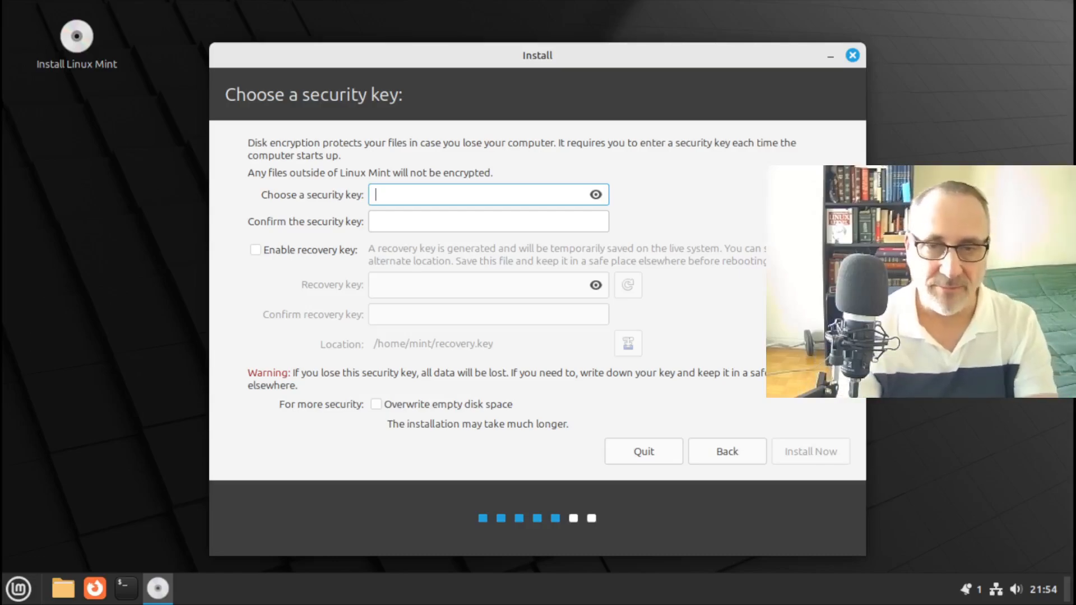
text(••)
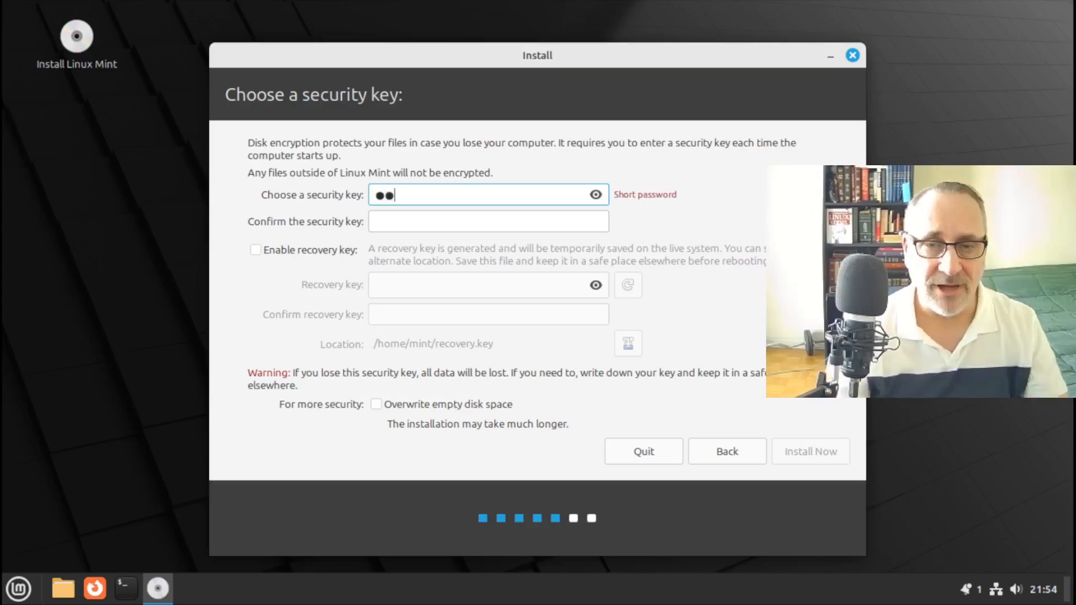
click(596, 195)
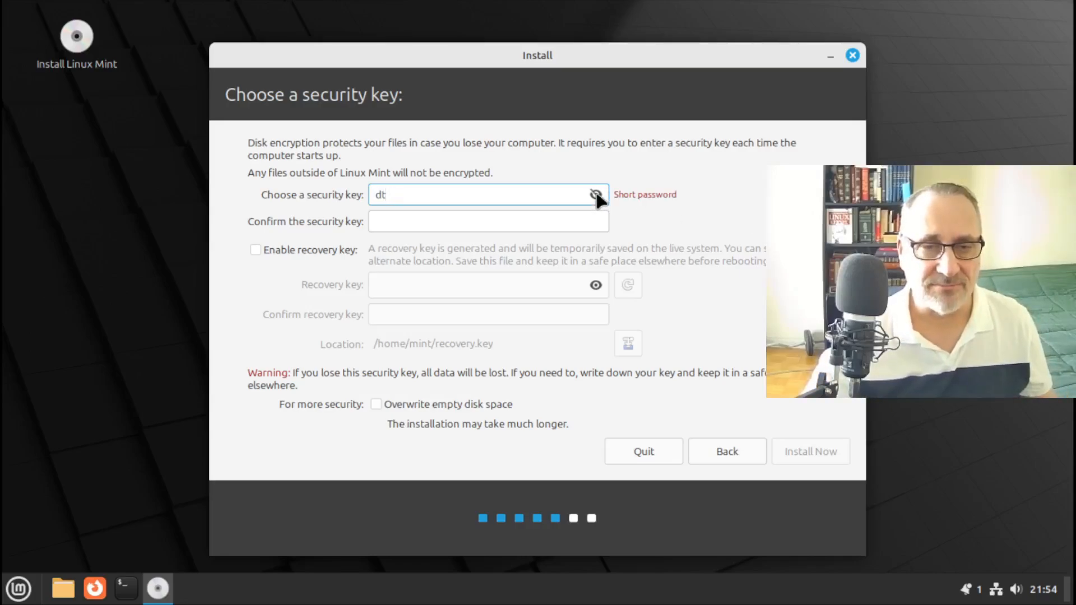
click(596, 194)
click(474, 218)
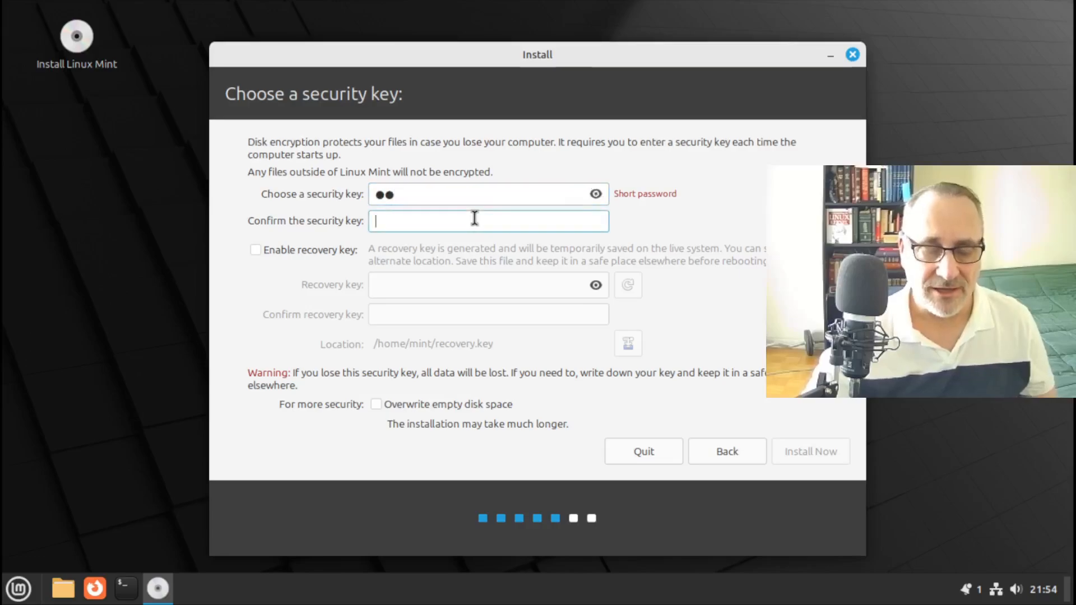
text(dt)
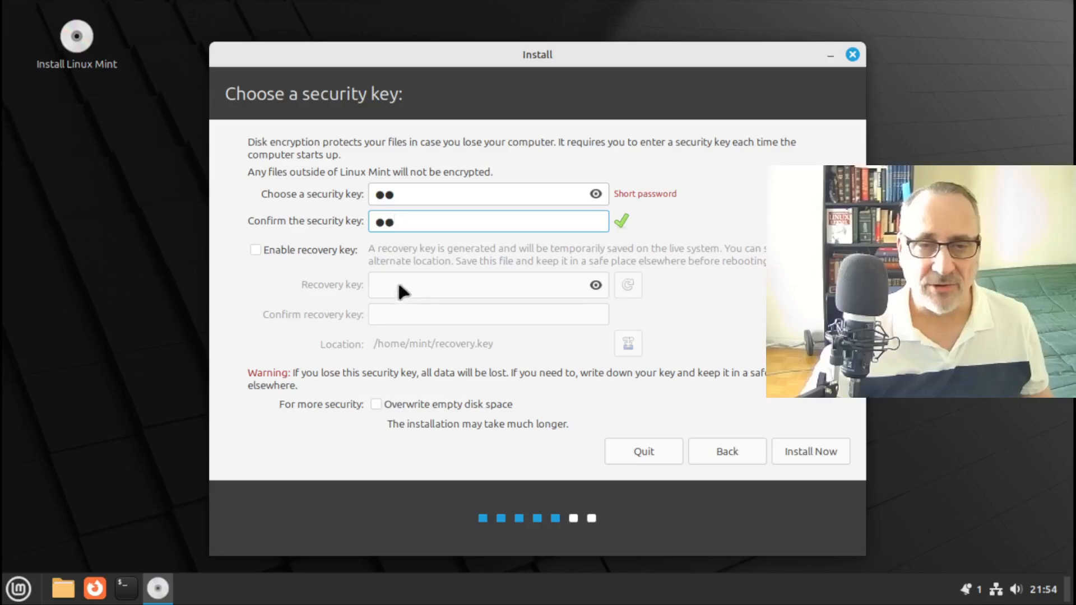
Start the installation, agree to write the disk changes, and accept the Toronto location
click(799, 451)
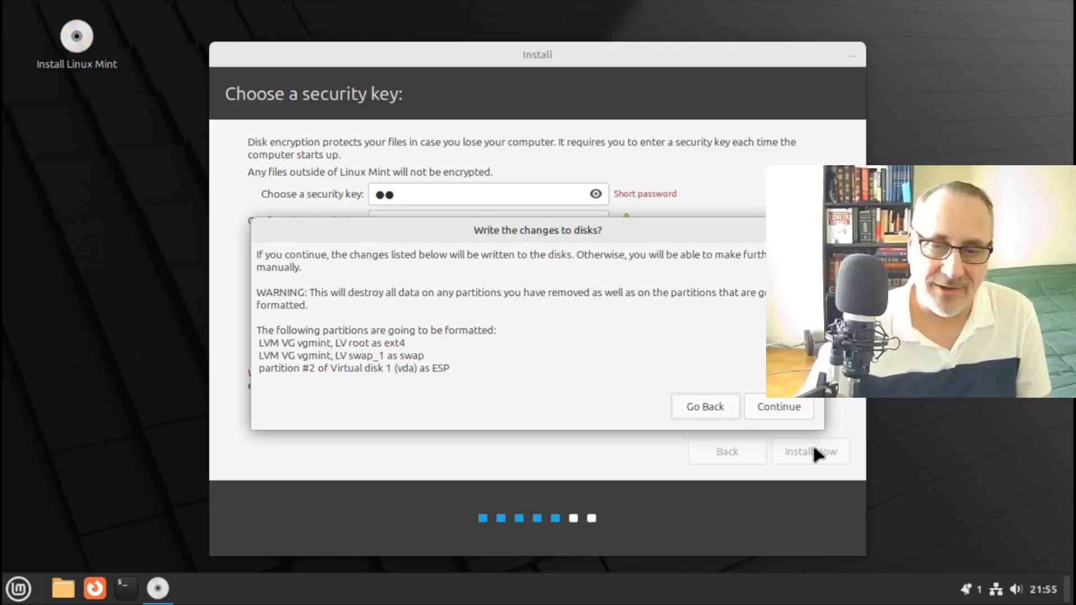
click(787, 411)
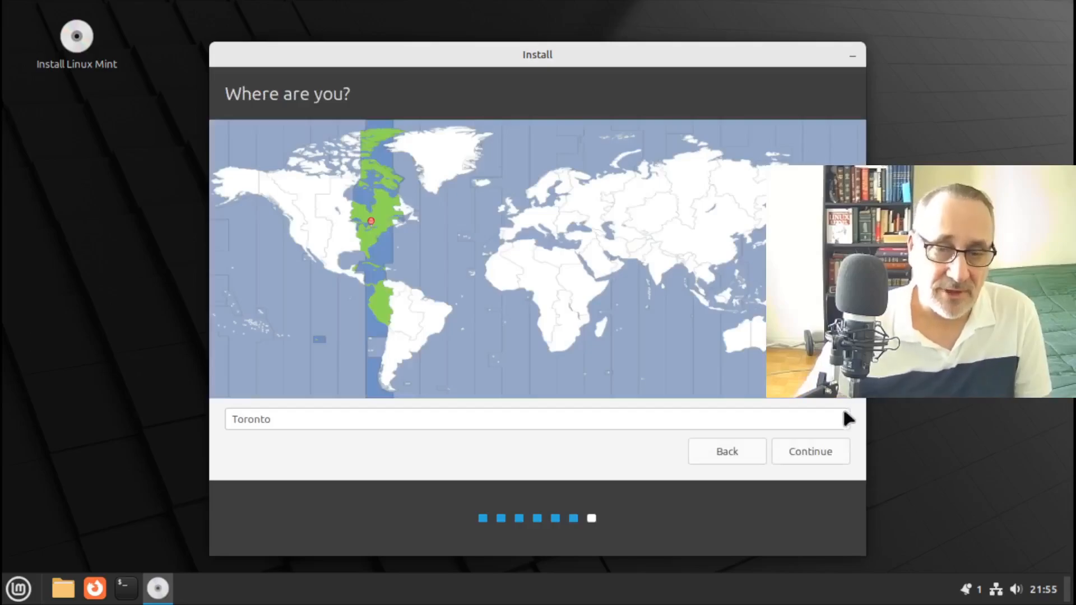
click(815, 459)
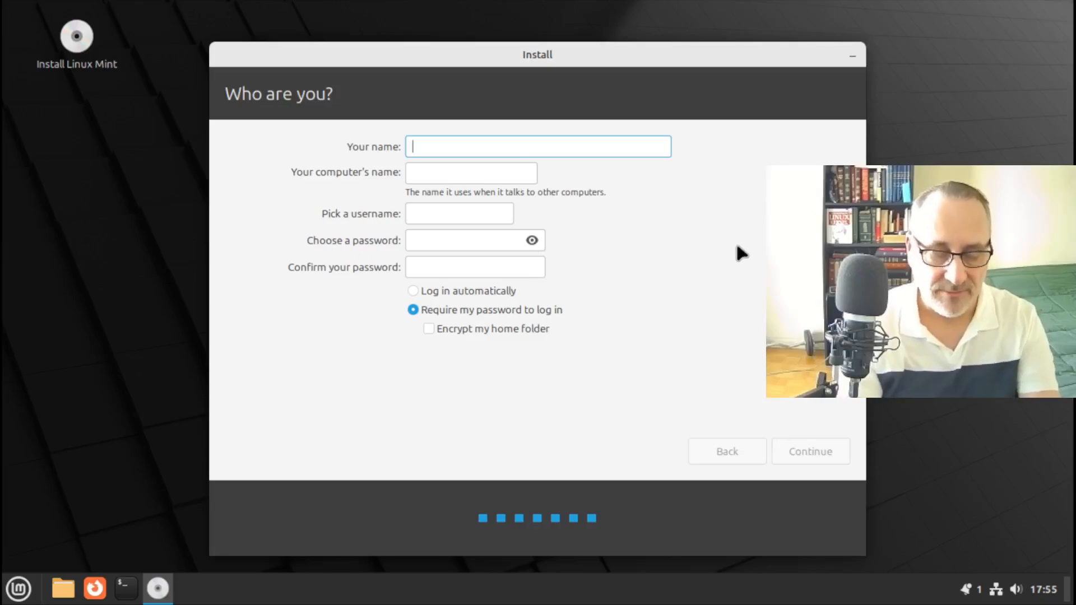
Enter the user's name and replace the suggested computer name with mint22
text(Mench)
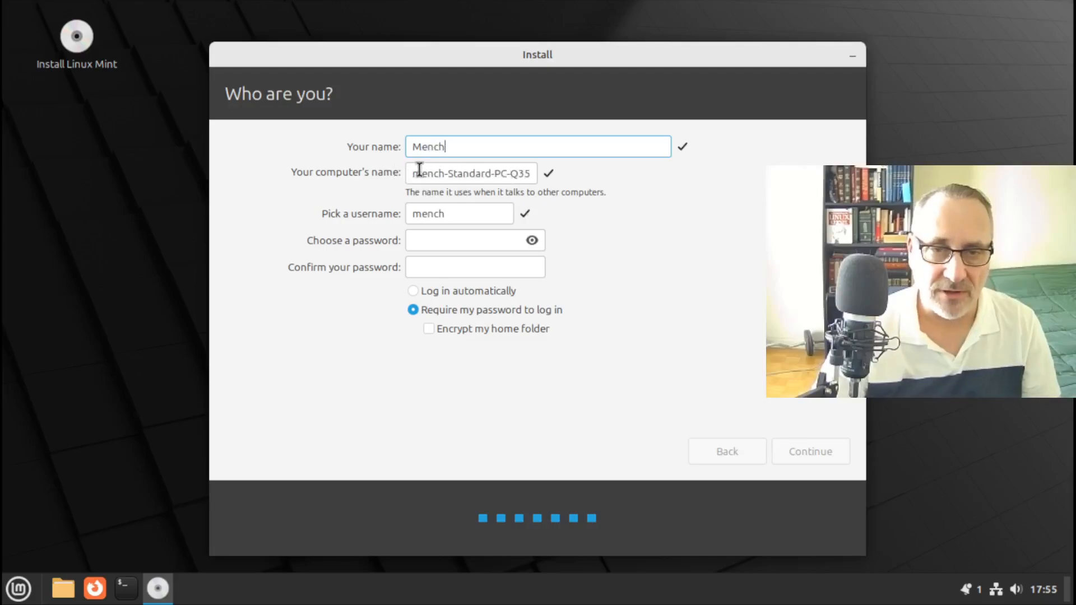
click(530, 172)
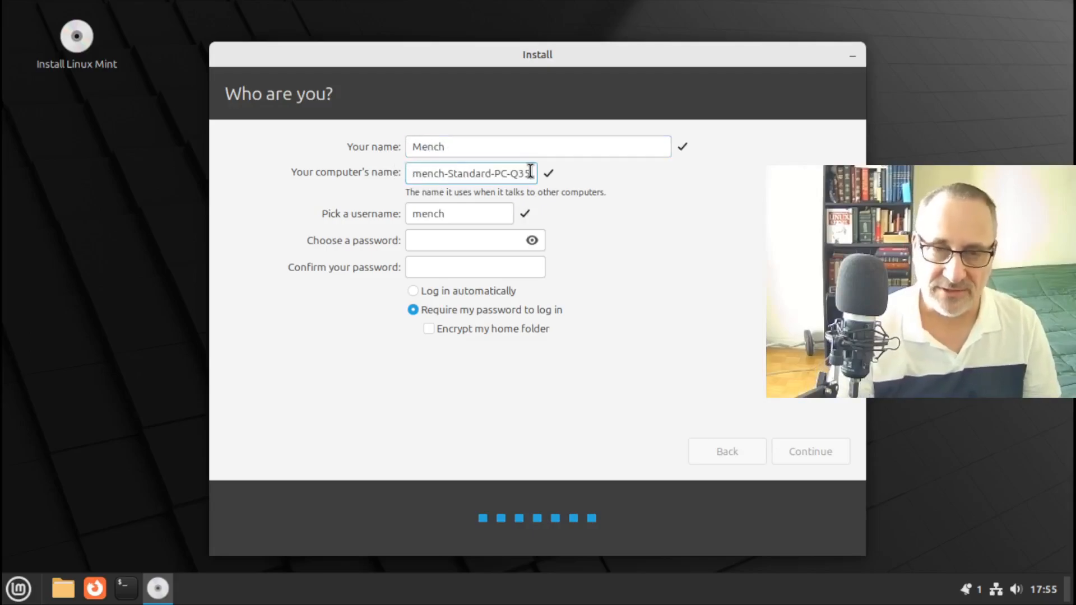
drag(529, 172, 274, 176)
key(BackSpace)
key(BackSpace)
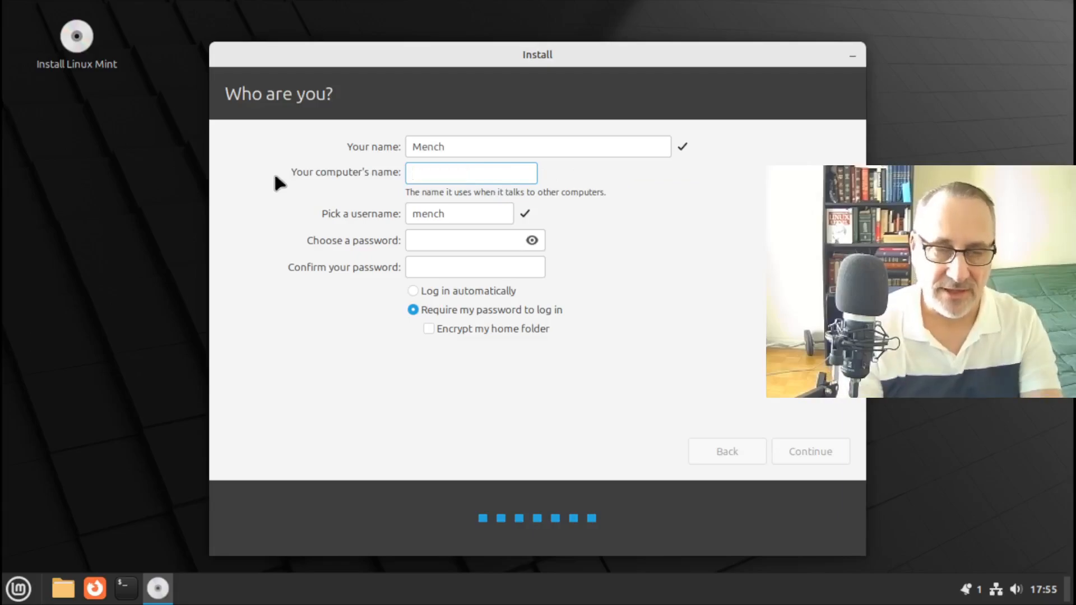
text(m)
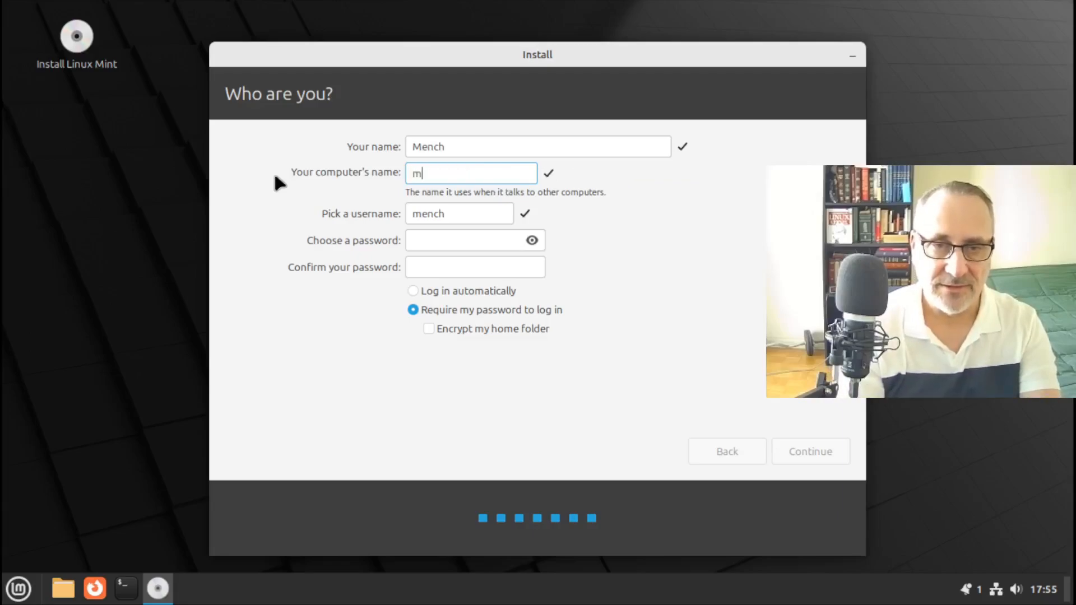
text(int22)
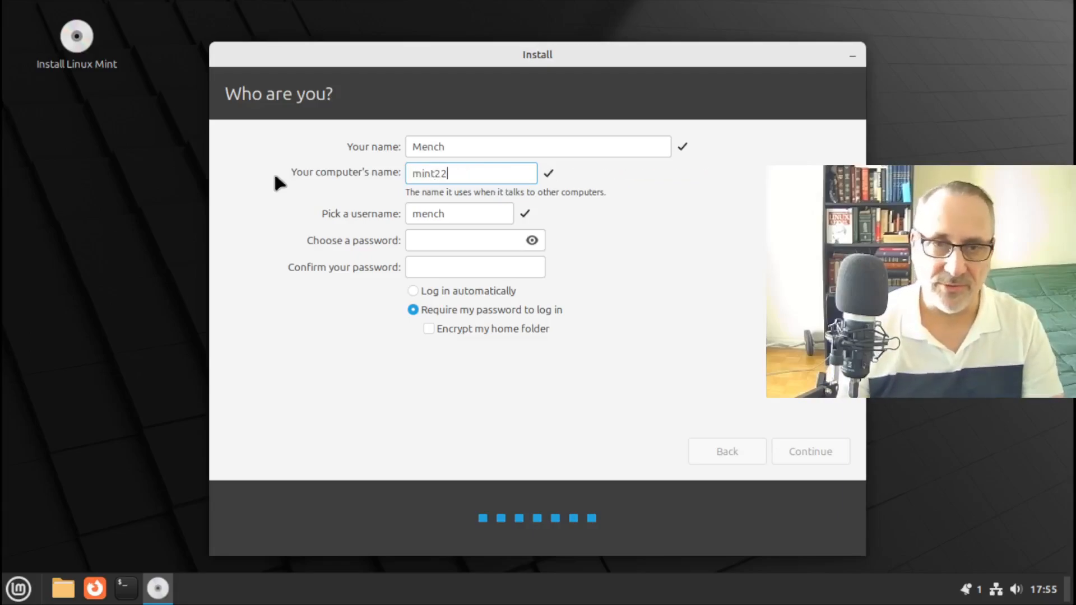
Enter and confirm the account password, then continue the installation
click(452, 239)
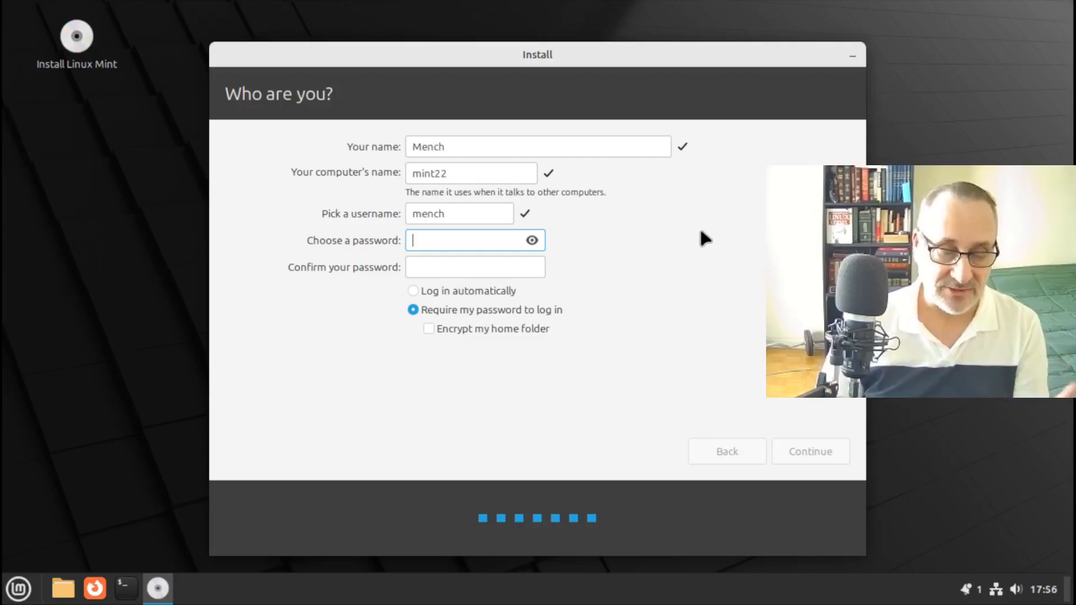
text(••)
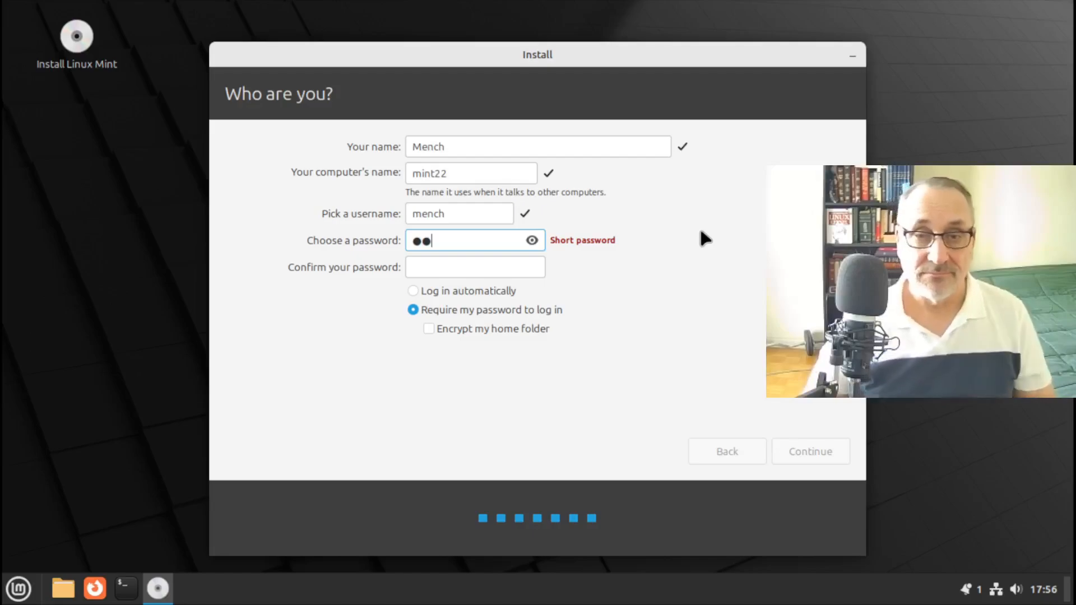
click(529, 240)
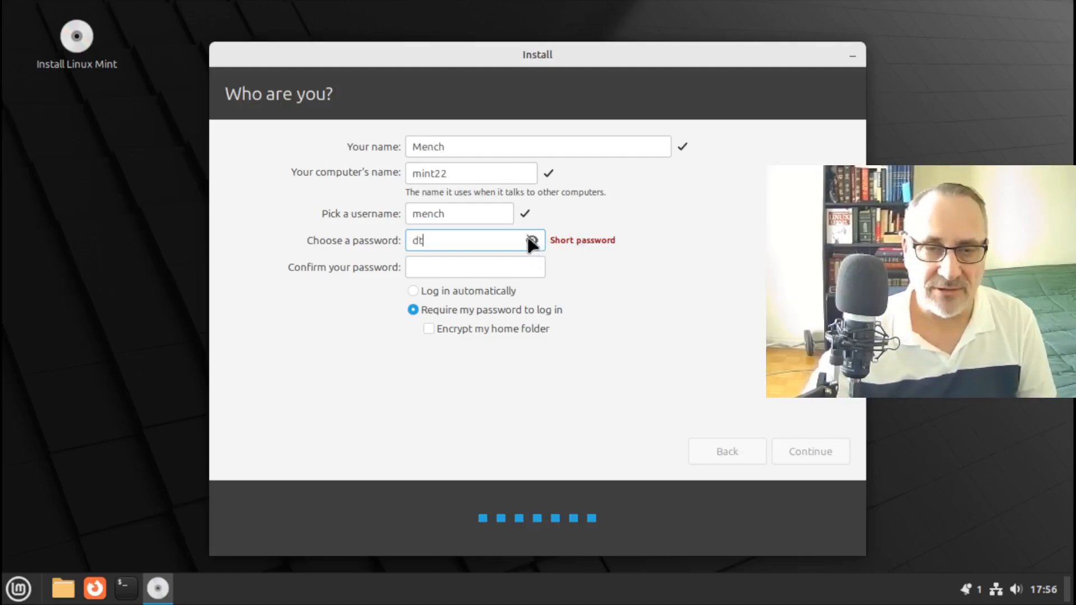
click(530, 240)
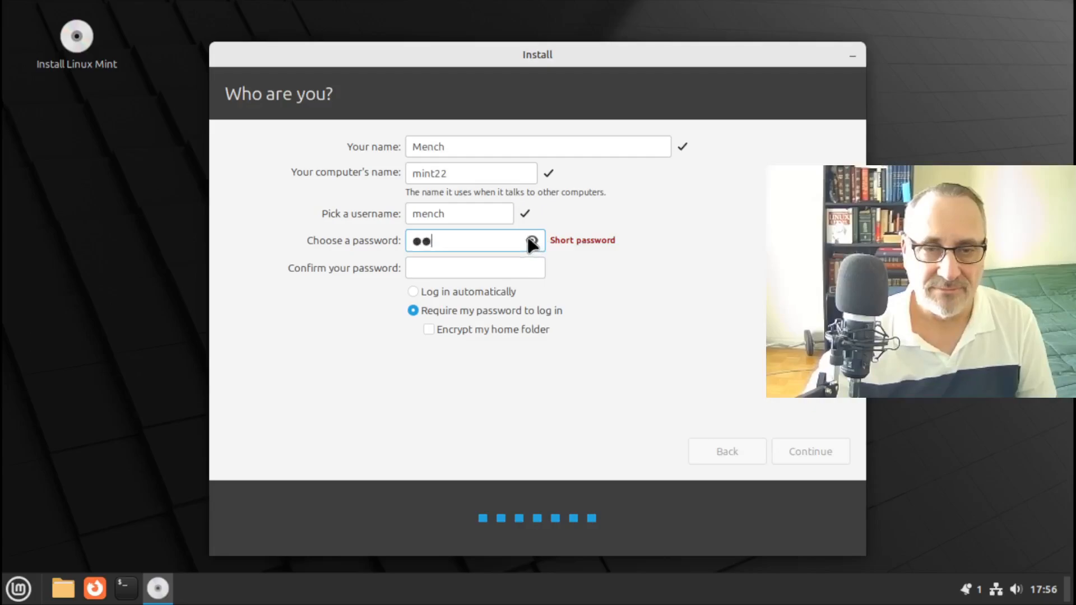
click(459, 267)
text(dt)
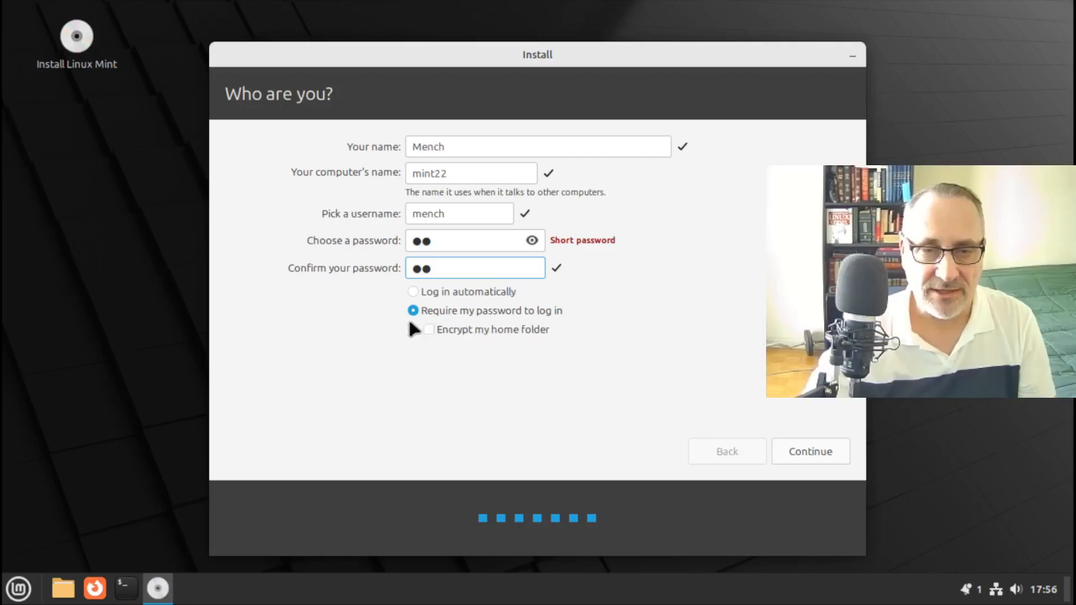
click(824, 448)
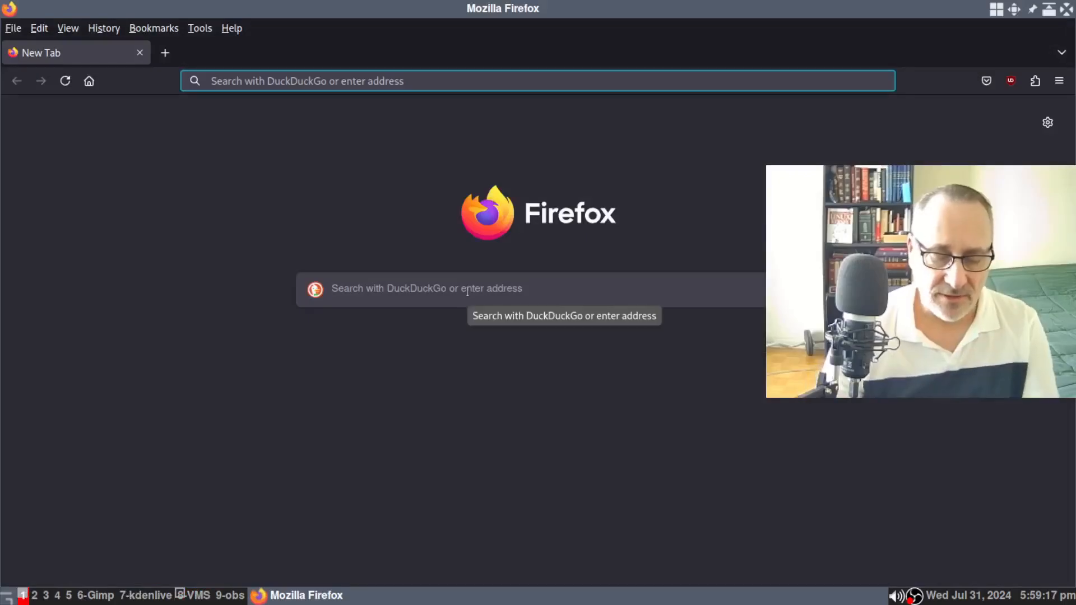
Load linuxmint.com and open its blog from the Links menu in a new tab
text(linuxmint.com/)
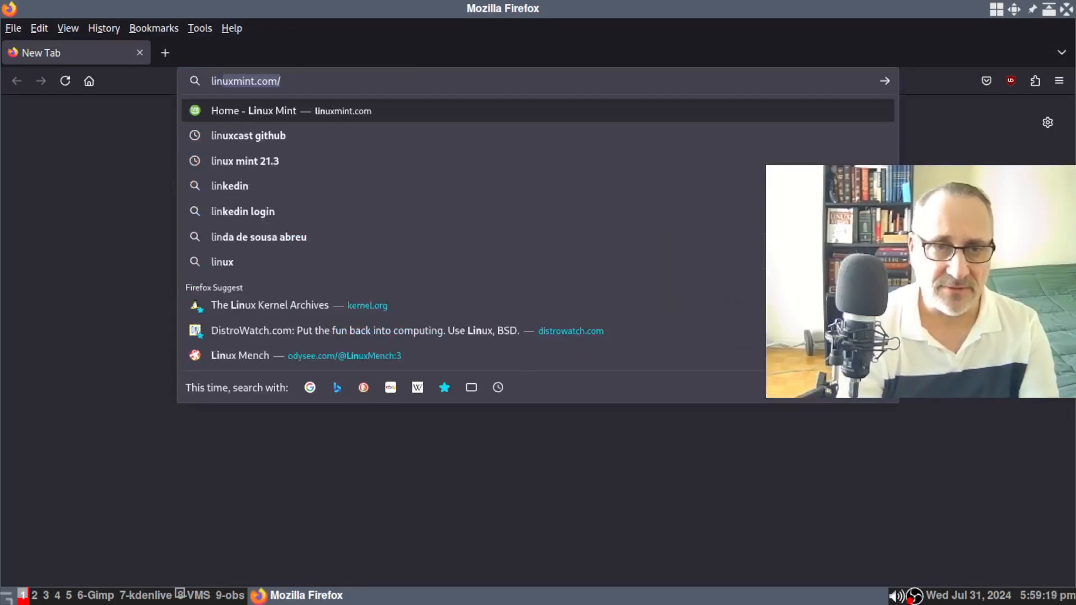
key(Return)
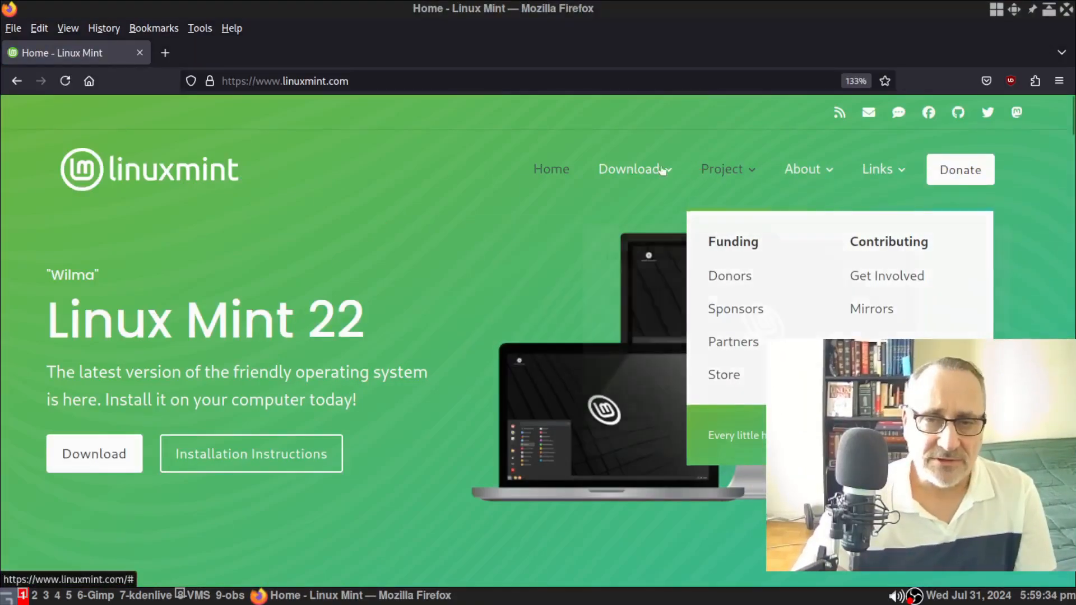
mouse_move(634, 169)
mouse_move(866, 180)
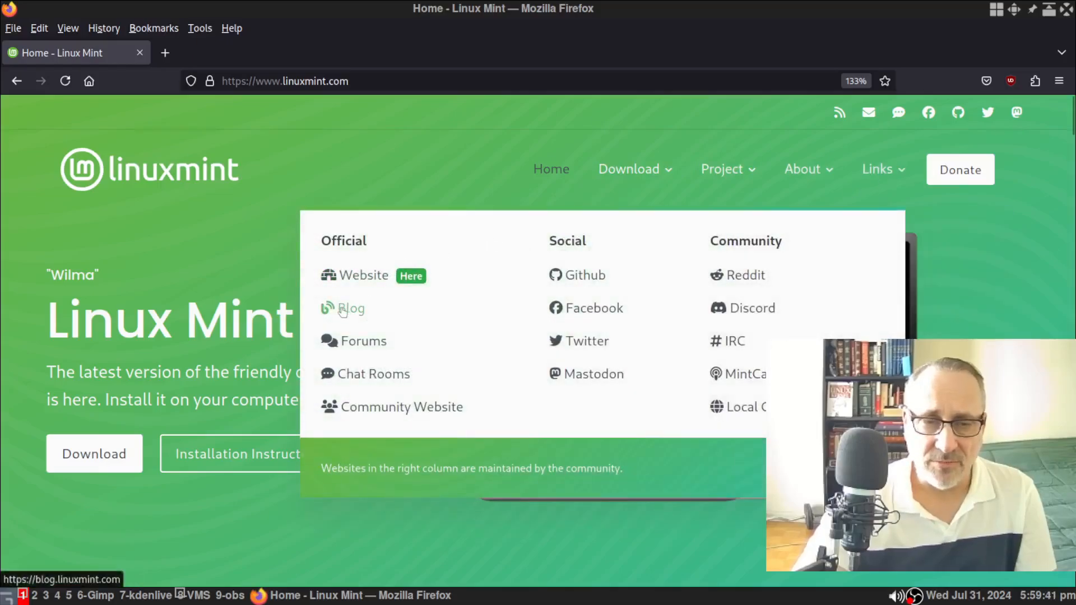
click(345, 311)
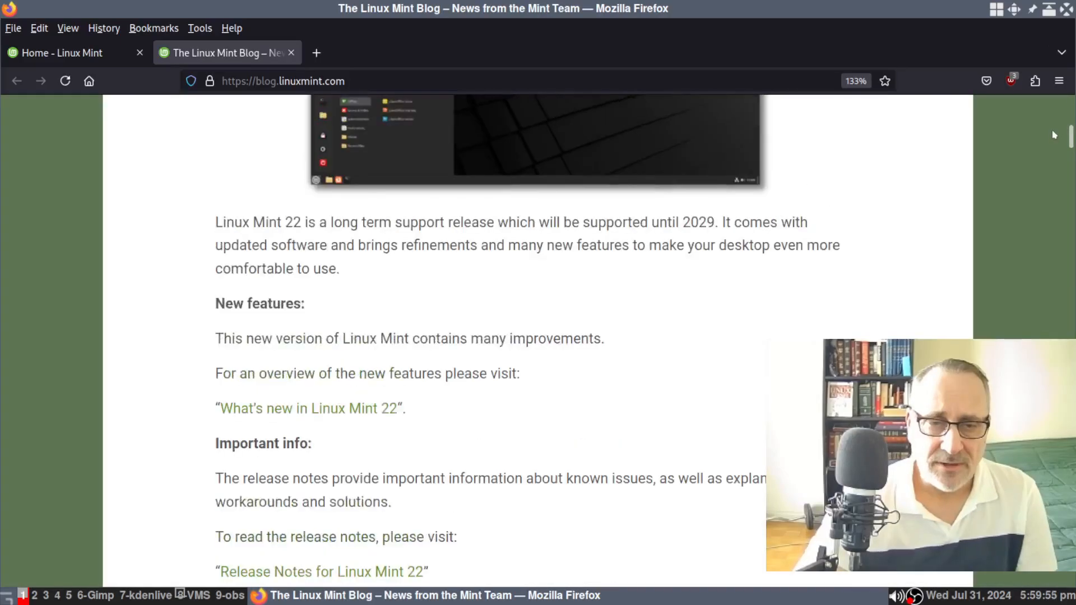
Open the 'What's new in Linux Mint 22' page and read through it
click(354, 412)
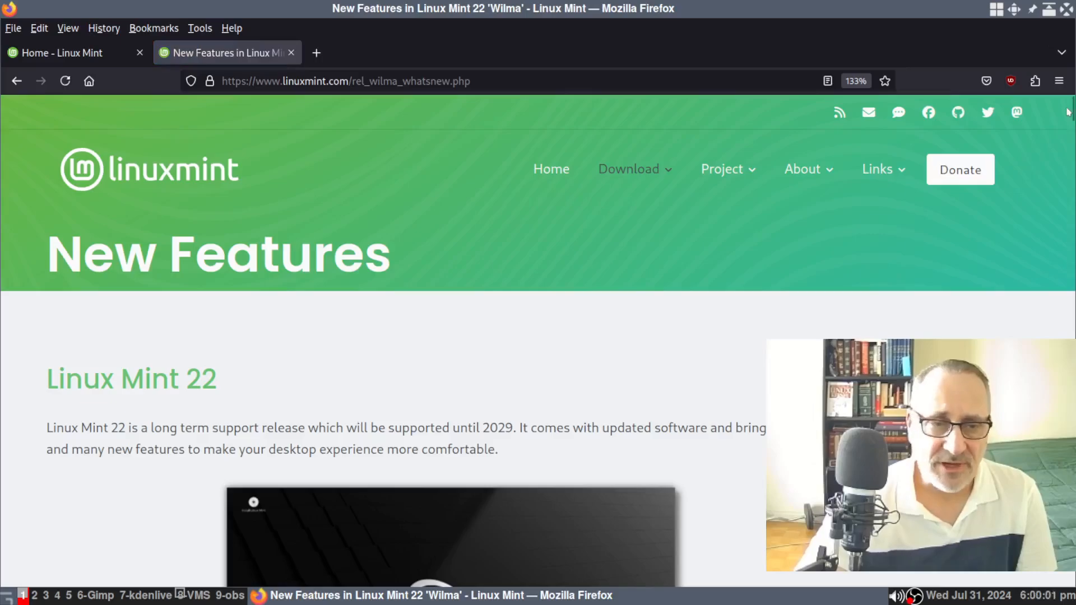
drag(1065, 112, 1056, 132)
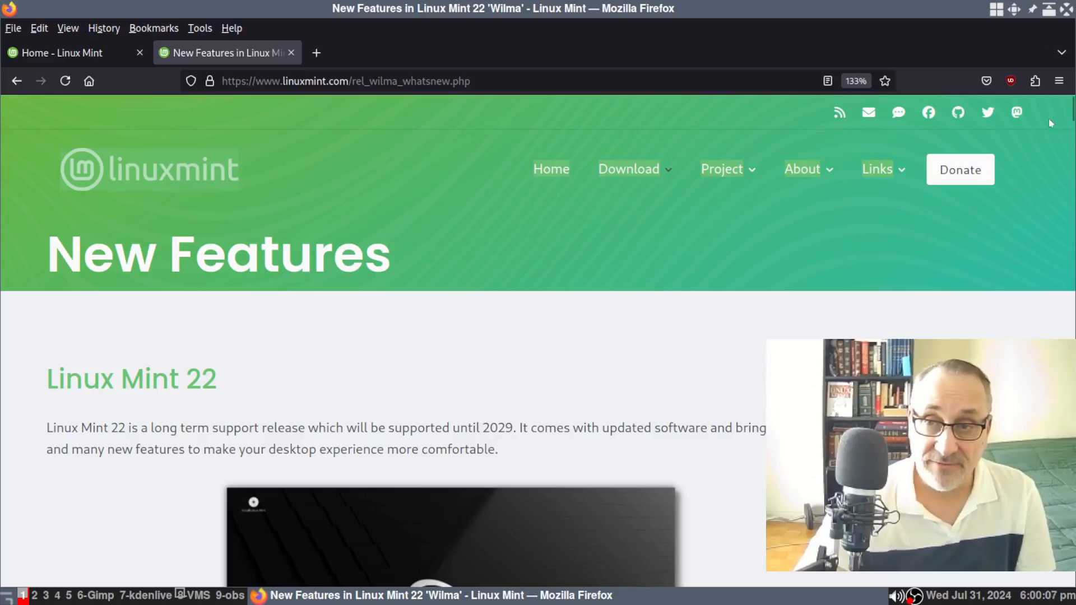
drag(1070, 113, 1061, 152)
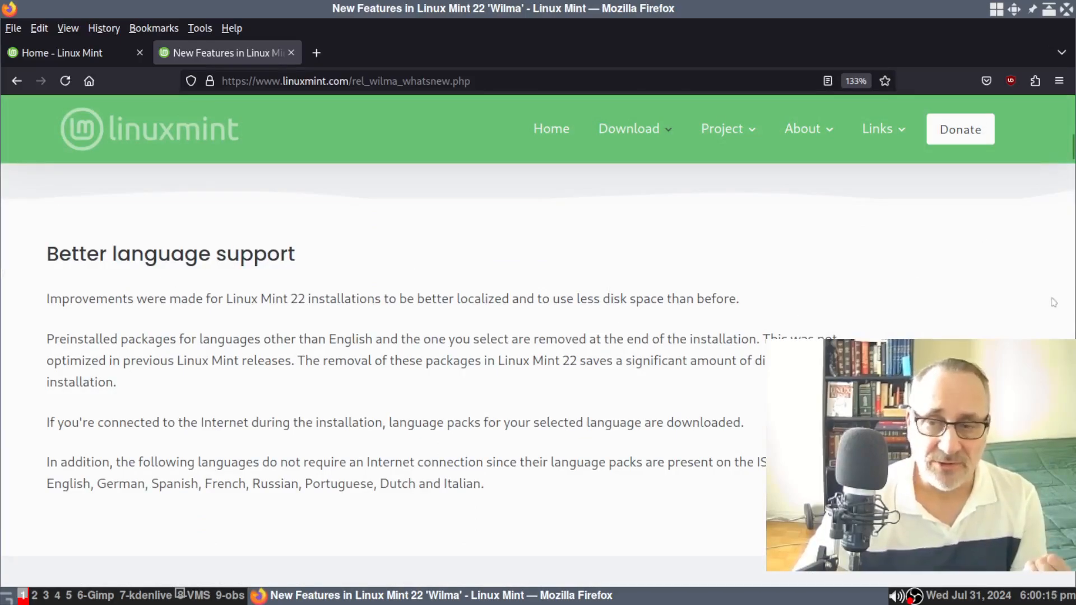
scroll(1048, 304, down, 5)
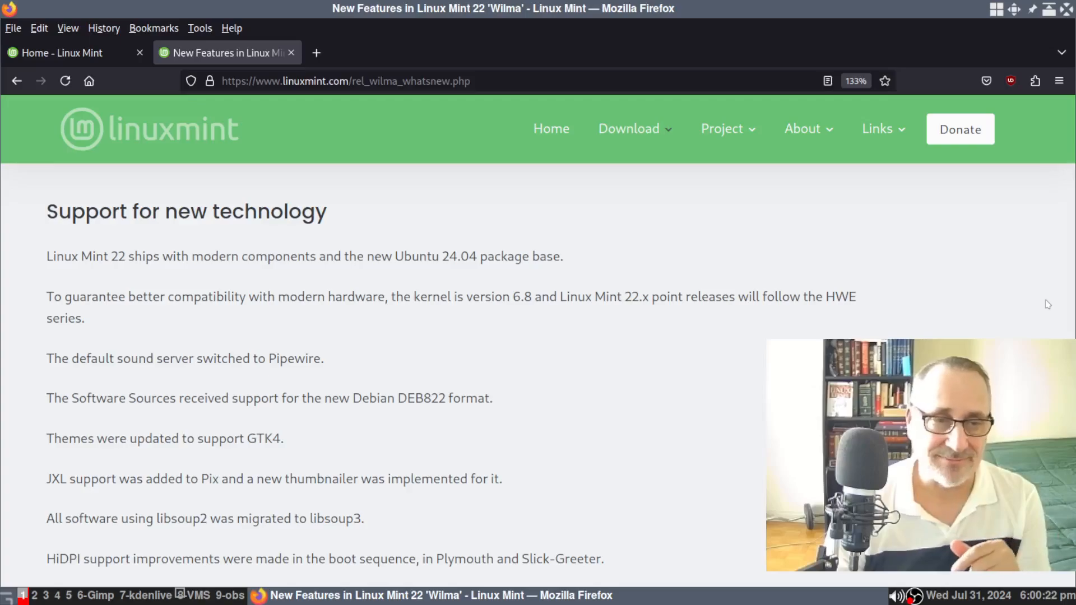
scroll(1047, 304, down, 2)
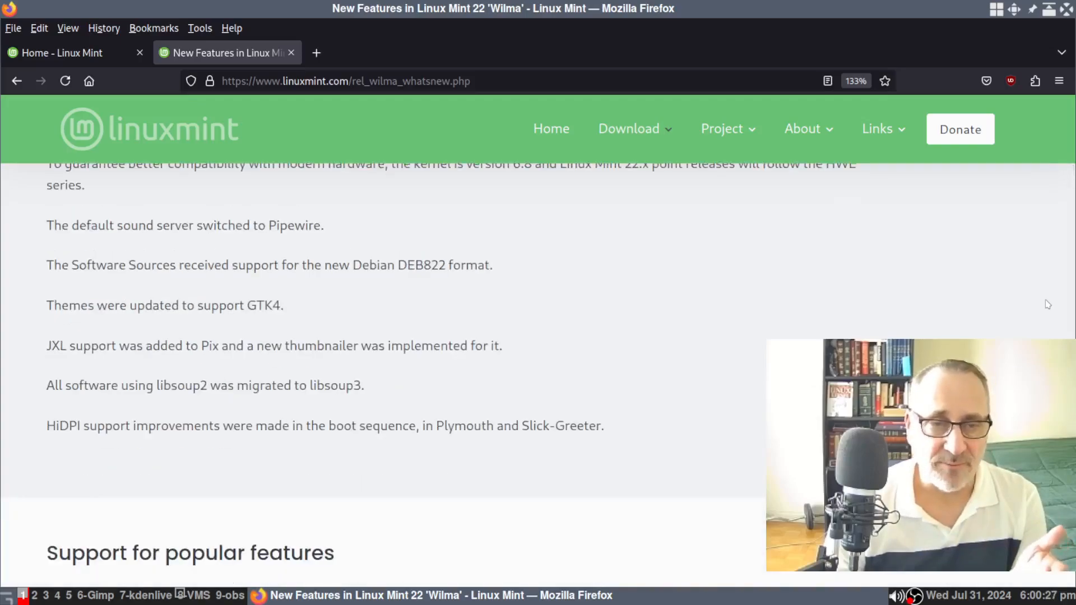
scroll(1048, 304, down, 1)
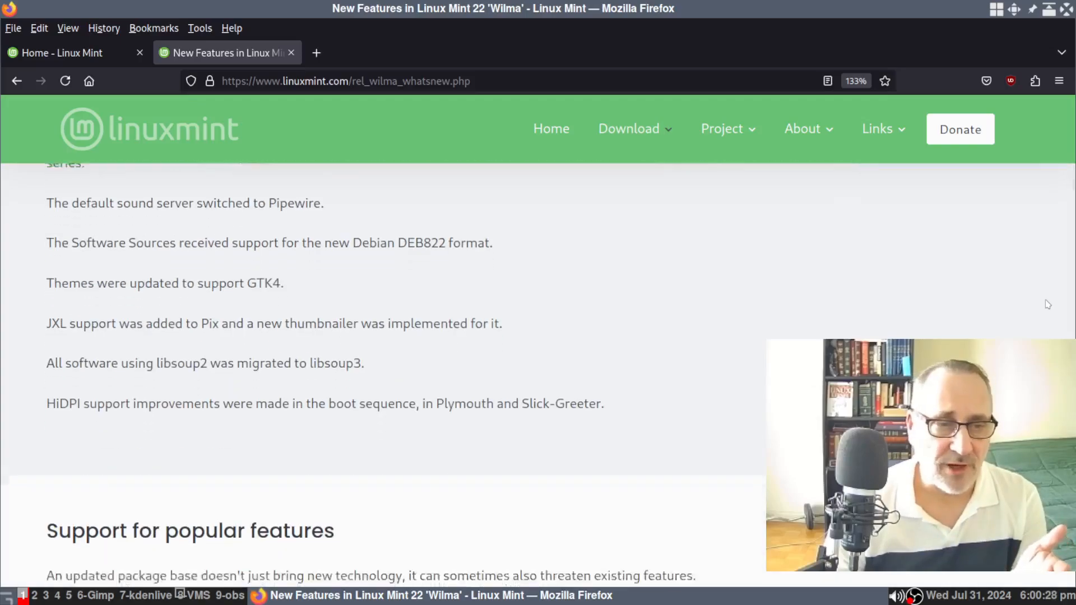
scroll(1047, 304, down, 2)
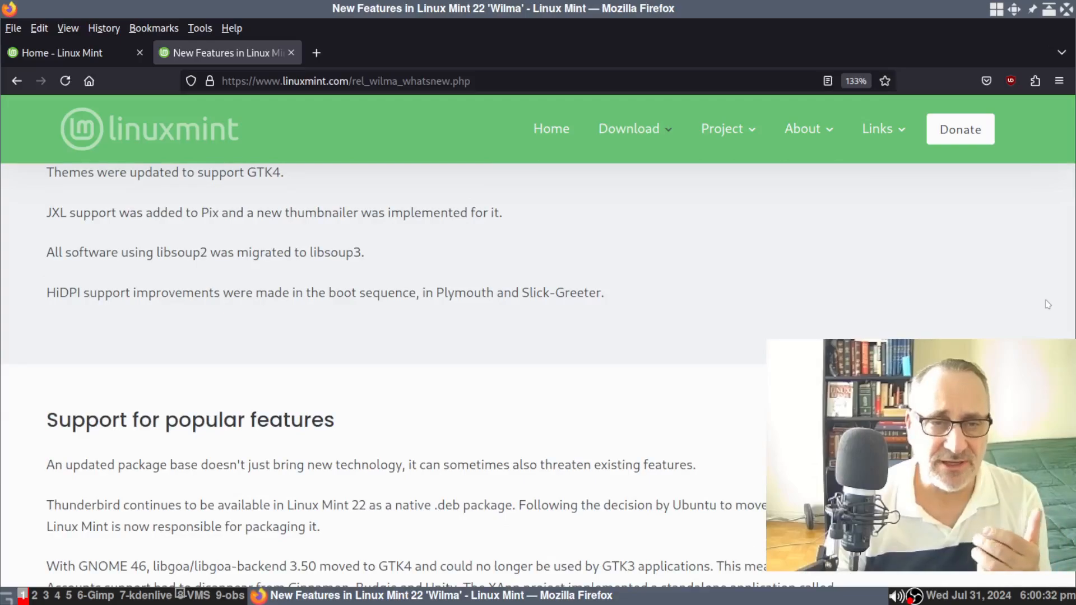
scroll(1047, 305, down, 5)
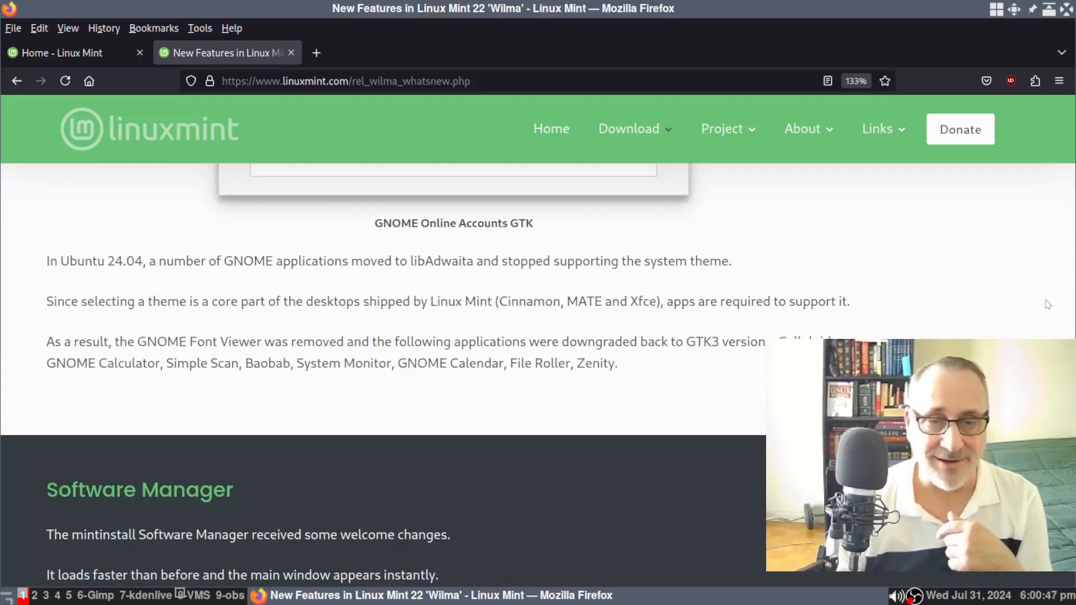
scroll(1048, 305, up, 4)
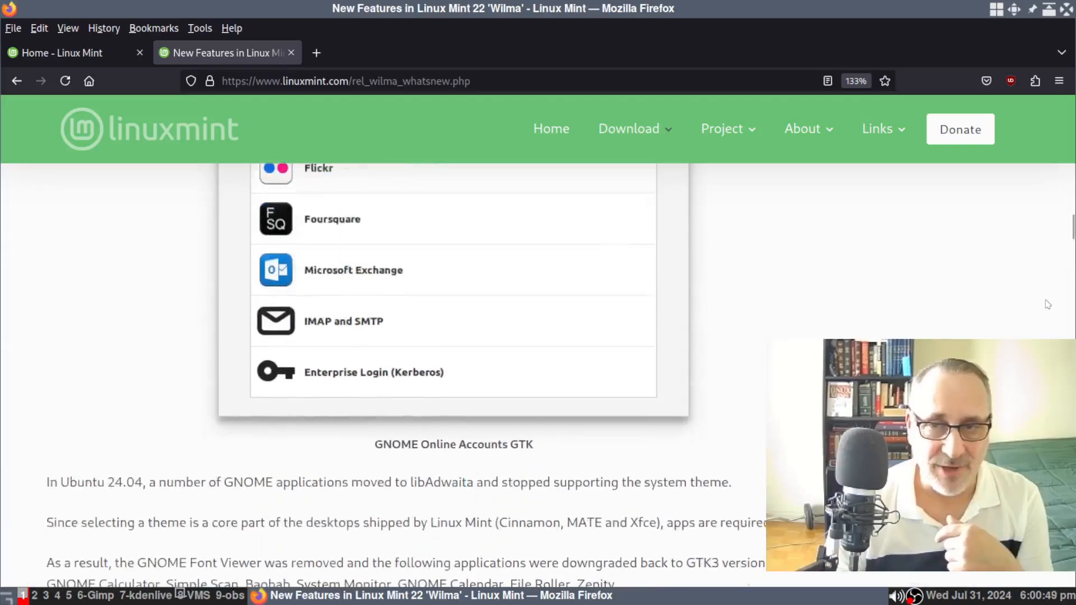
scroll(1048, 305, up, 20)
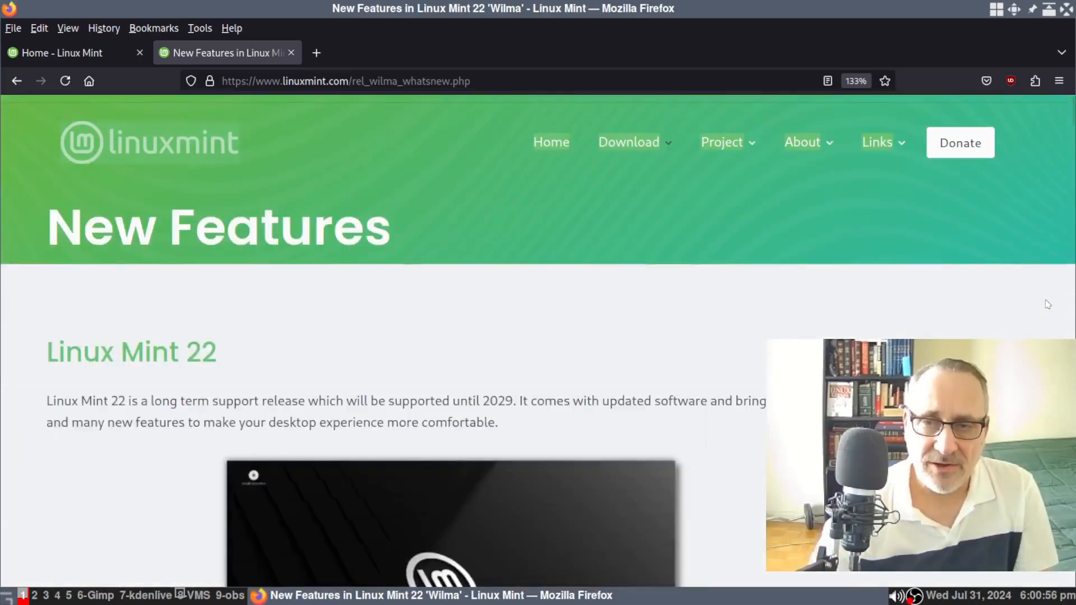
click(192, 596)
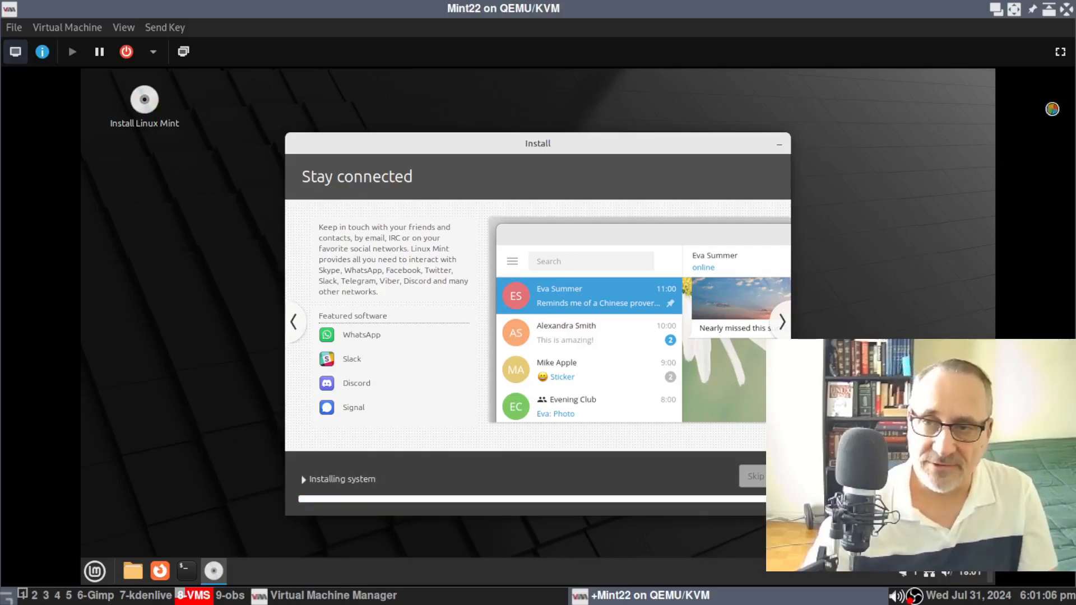
click(1060, 52)
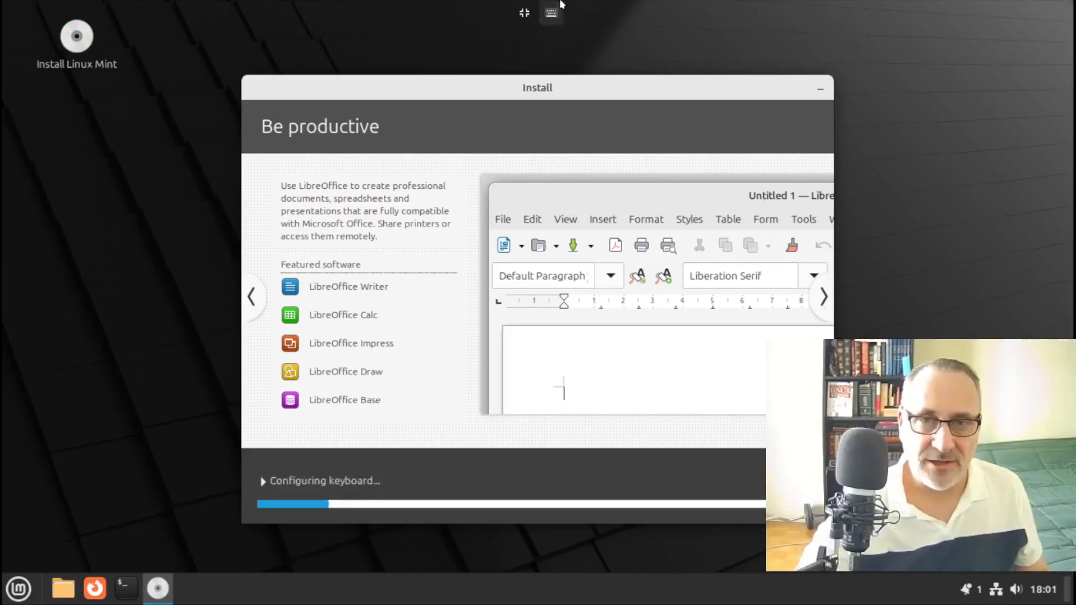
click(524, 15)
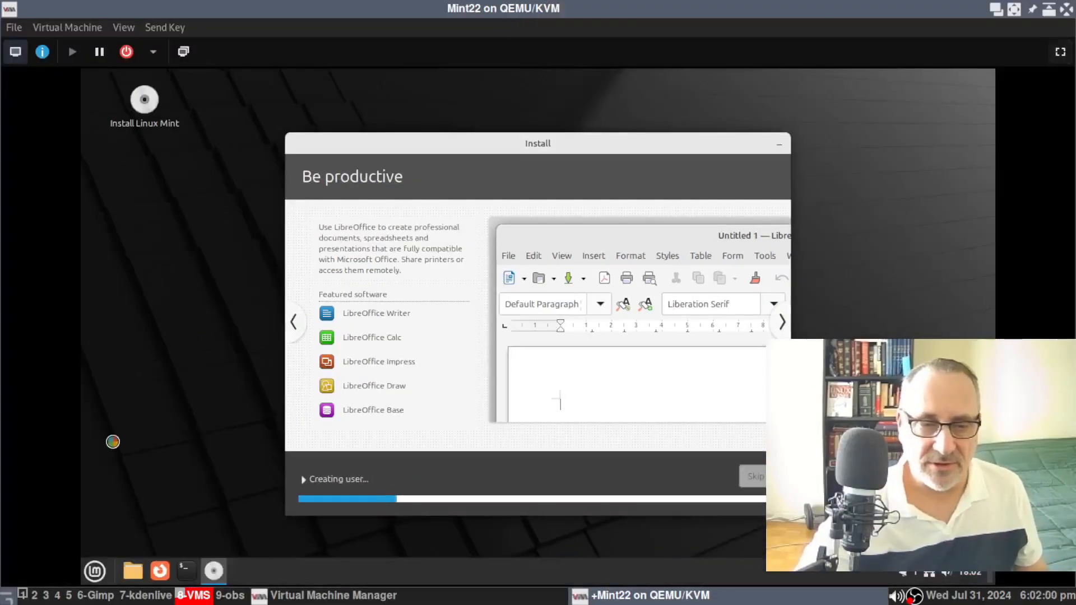
click(23, 595)
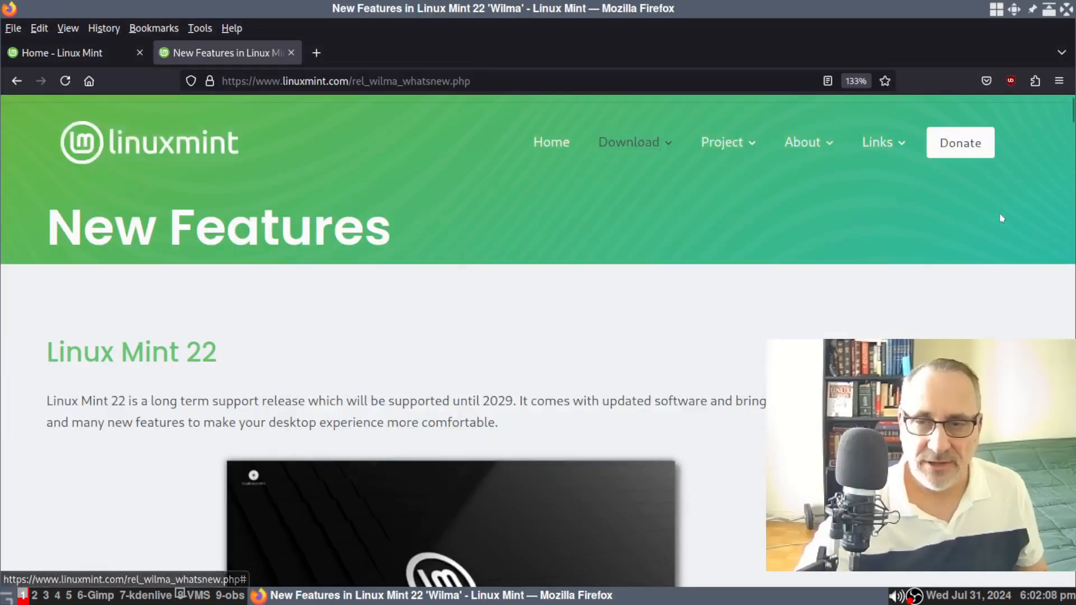
Open the Linux Mint blog in a new tab and follow the 'Release Notes for Linux Mint 22' link
mouse_move(882, 146)
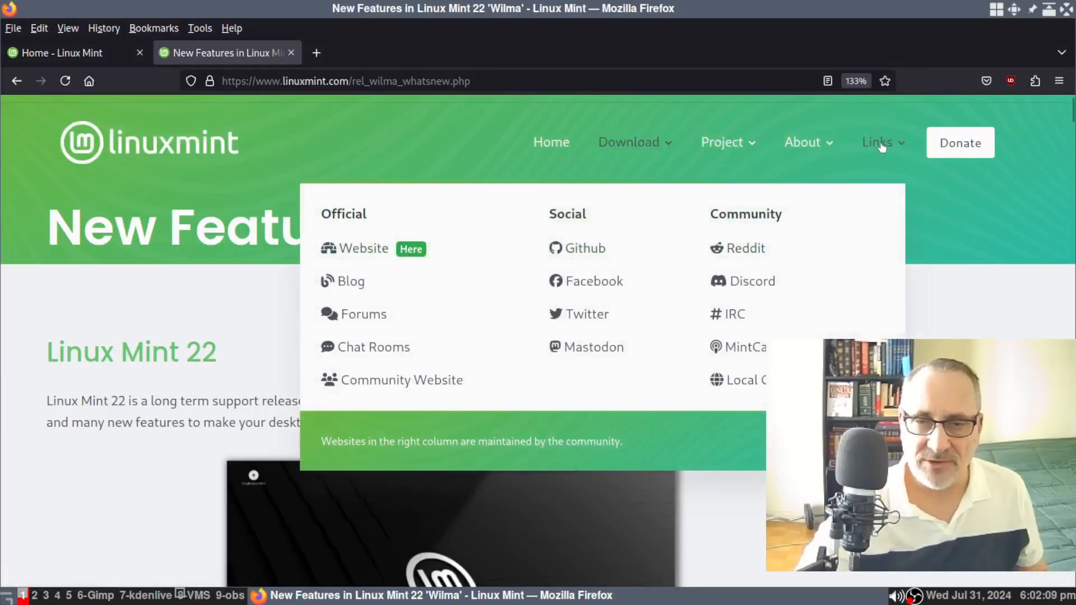
click(347, 285)
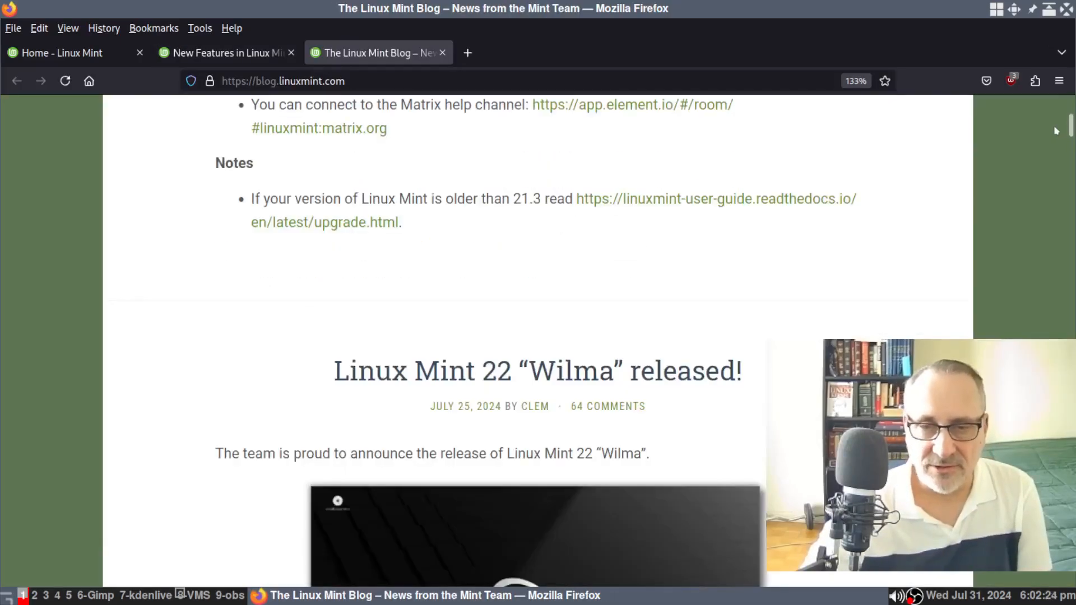
scroll(1052, 138, down, 8)
scroll(1052, 138, up, 5)
scroll(1052, 133, down, 1)
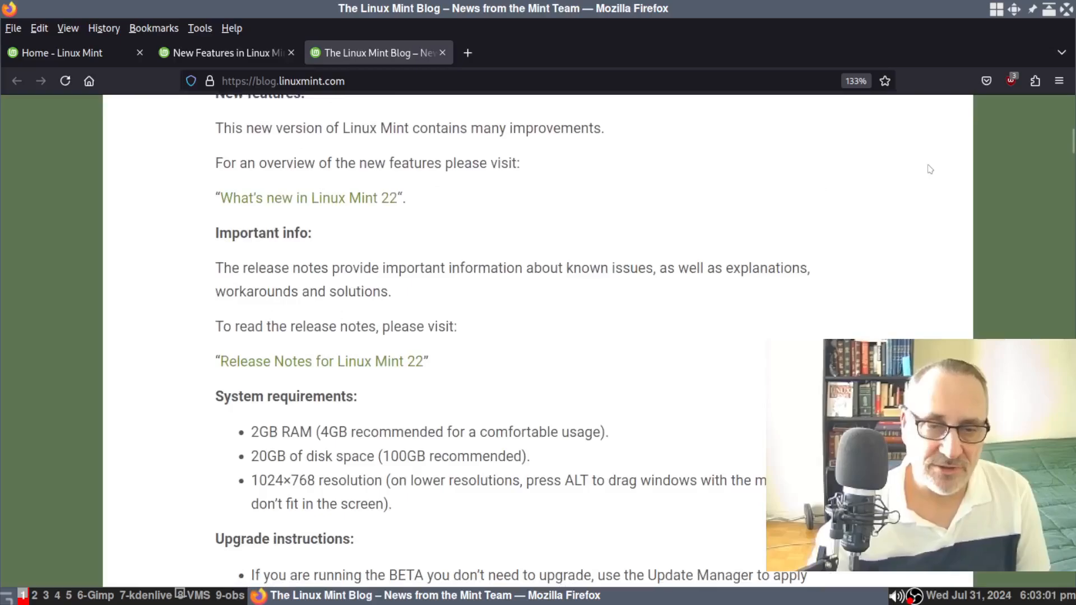
click(381, 363)
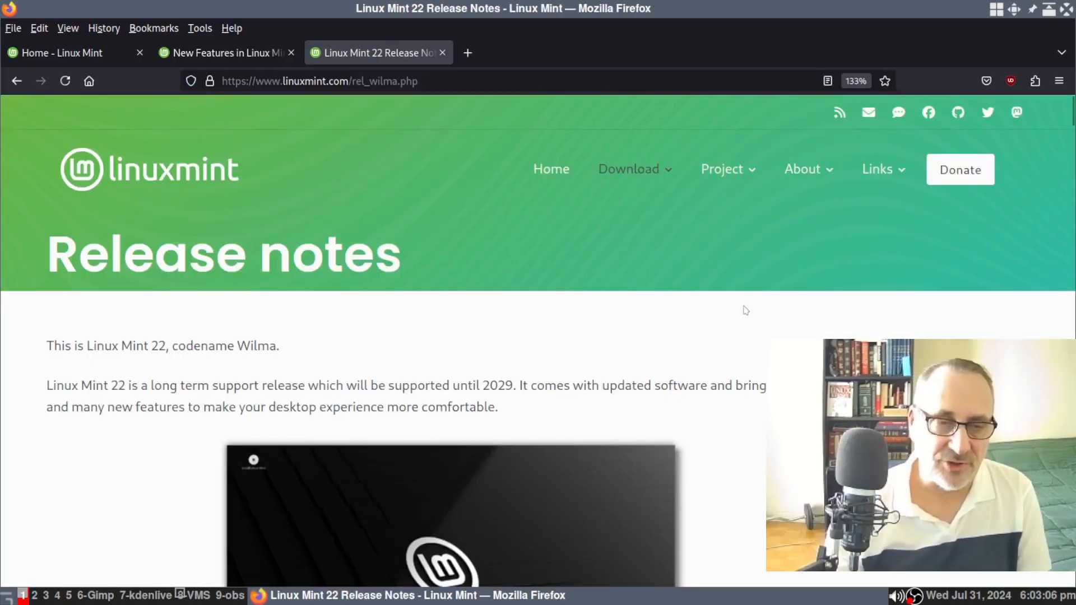
Scroll through the Linux Mint 22 release notes, then return to the installer VM's workspace
scroll(745, 310, down, 3)
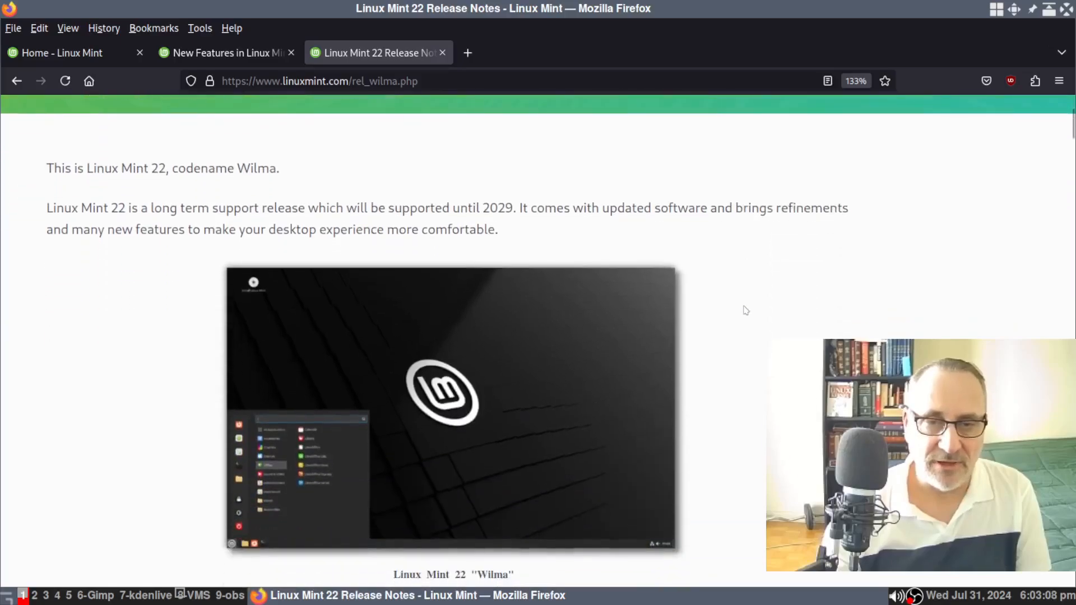
scroll(746, 310, down, 1)
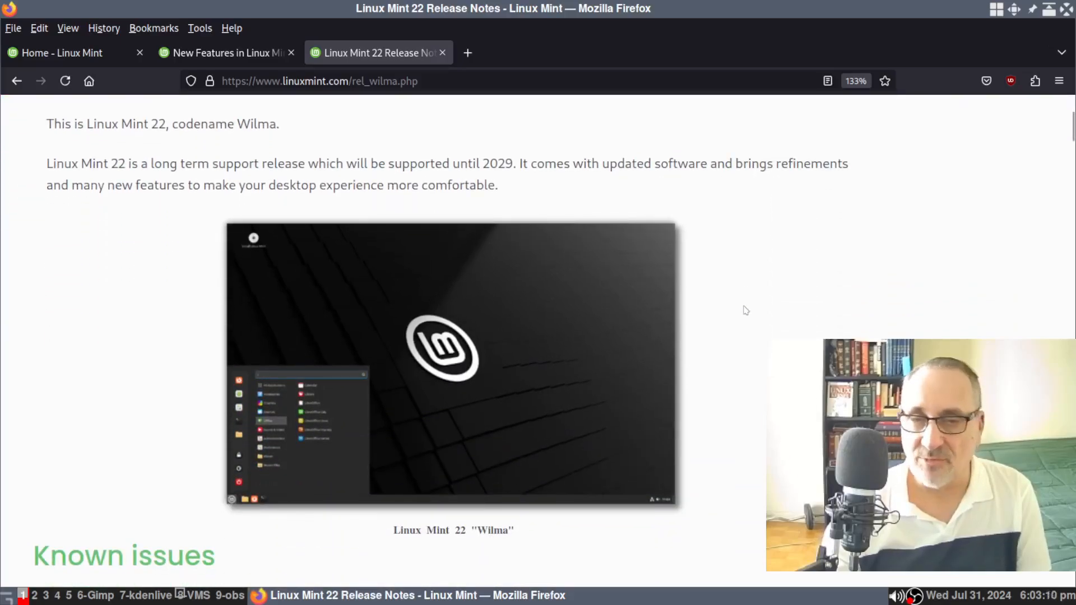
scroll(745, 310, down, 1)
scroll(745, 310, down, 6)
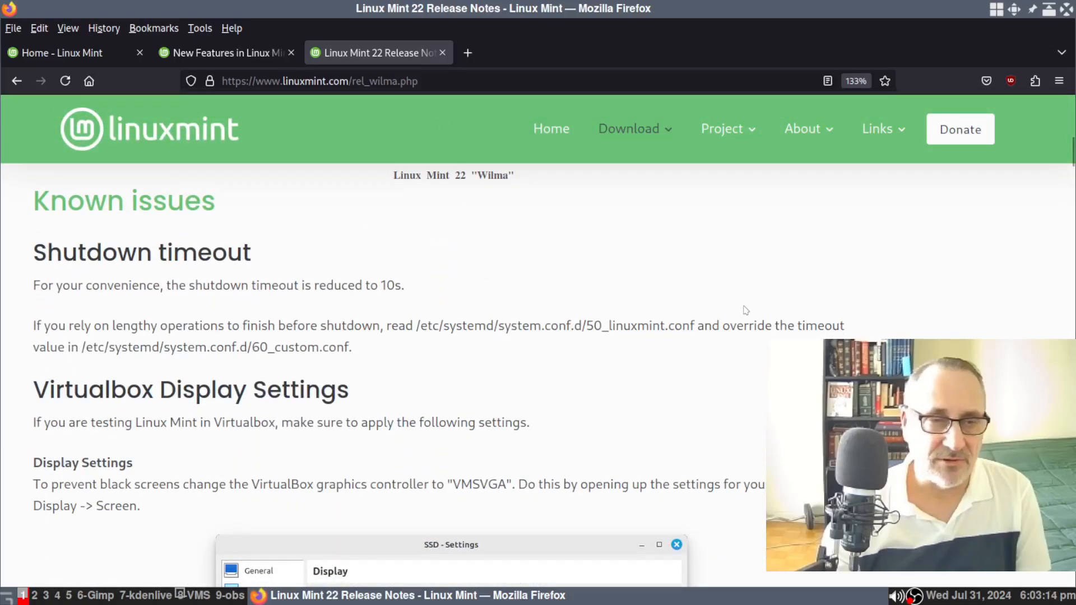
scroll(746, 310, down, 1)
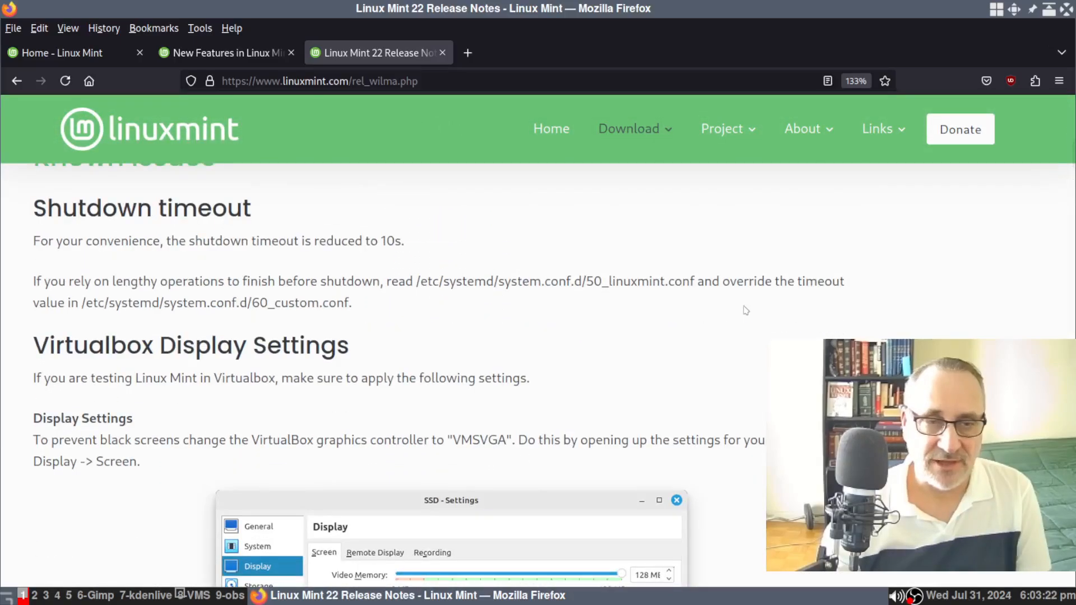
scroll(746, 309, down, 1)
scroll(745, 310, down, 6)
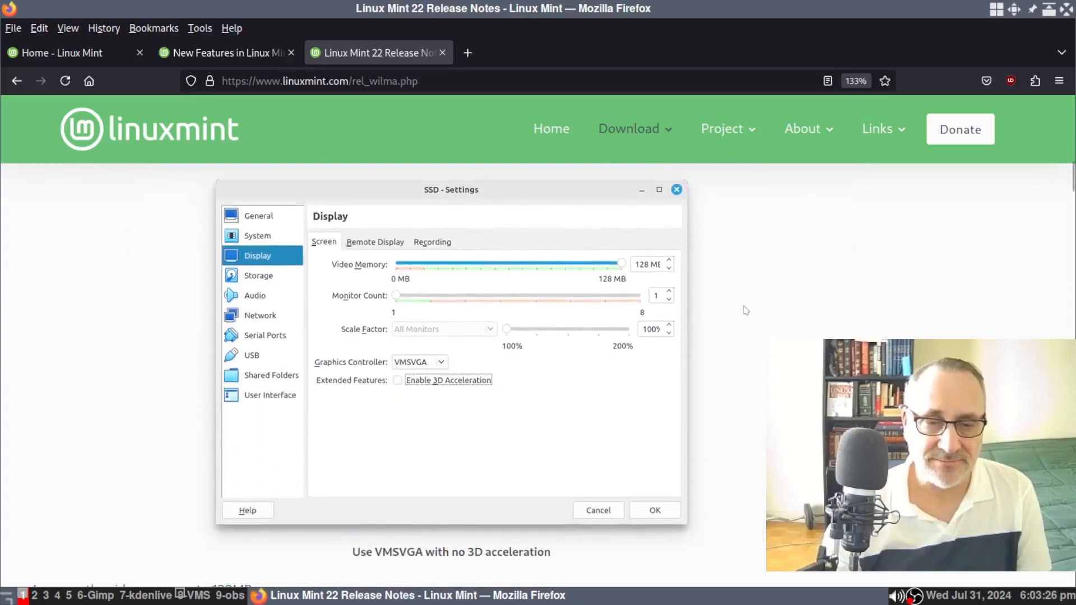
scroll(746, 310, down, 9)
scroll(745, 310, down, 5)
scroll(746, 310, down, 5)
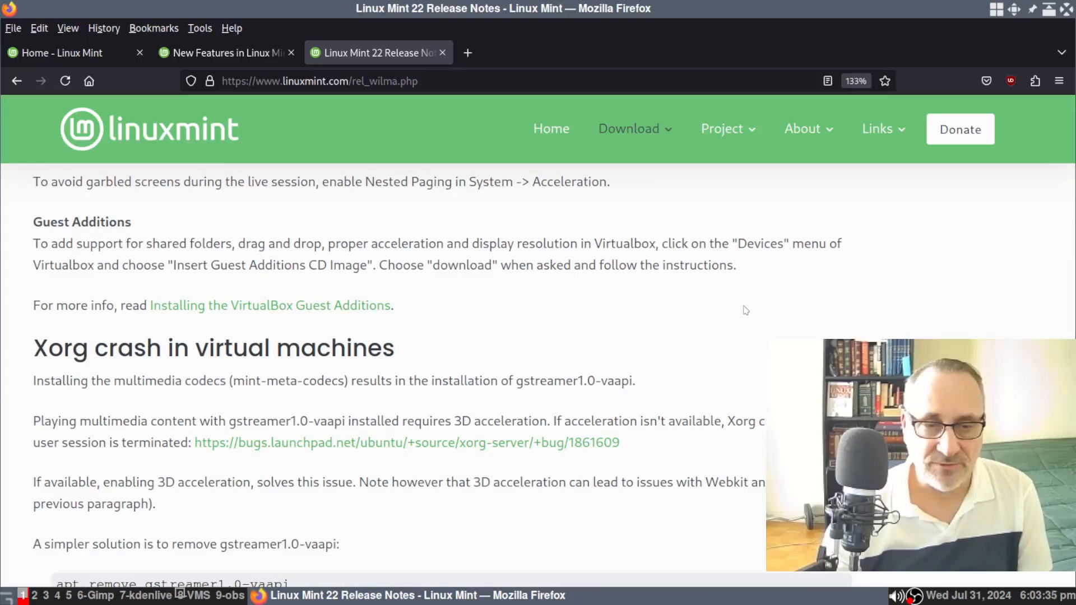
scroll(746, 310, down, 9)
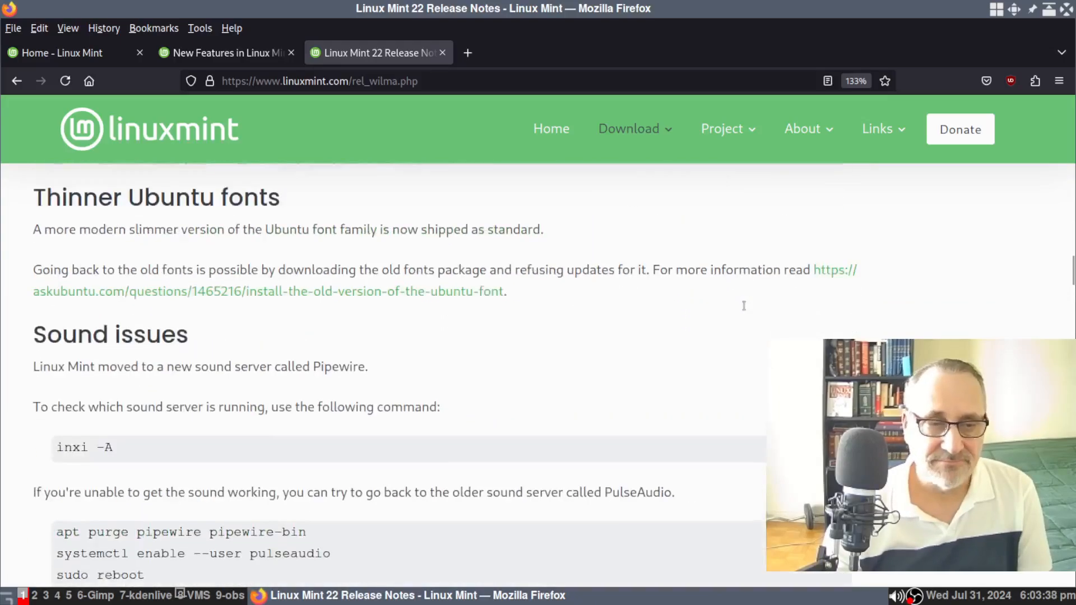
scroll(745, 310, down, 2)
scroll(746, 310, down, 3)
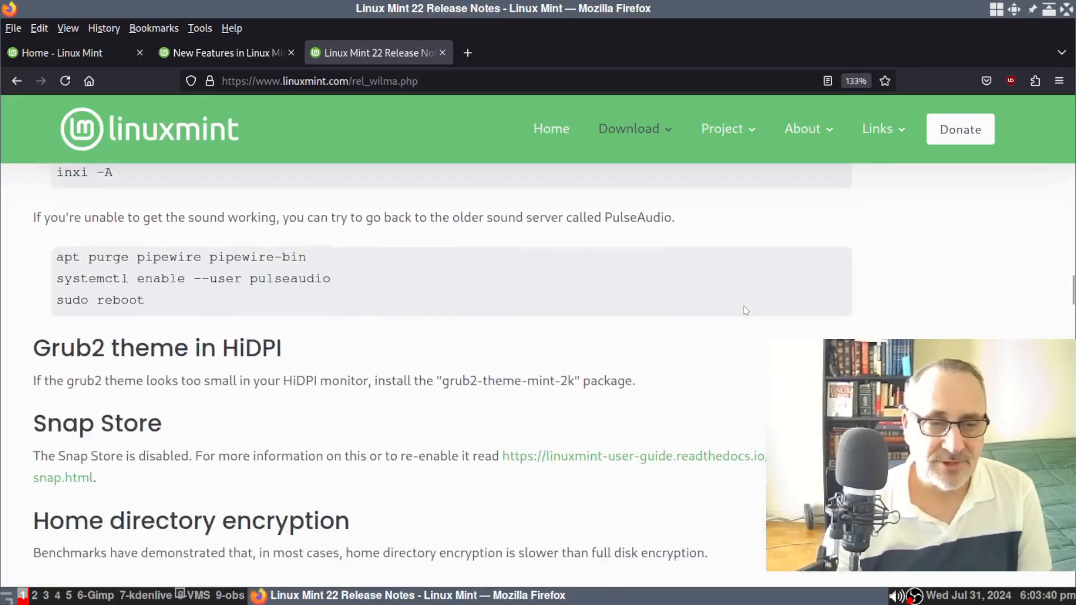
scroll(745, 310, down, 1)
scroll(745, 310, down, 2)
scroll(746, 310, down, 10)
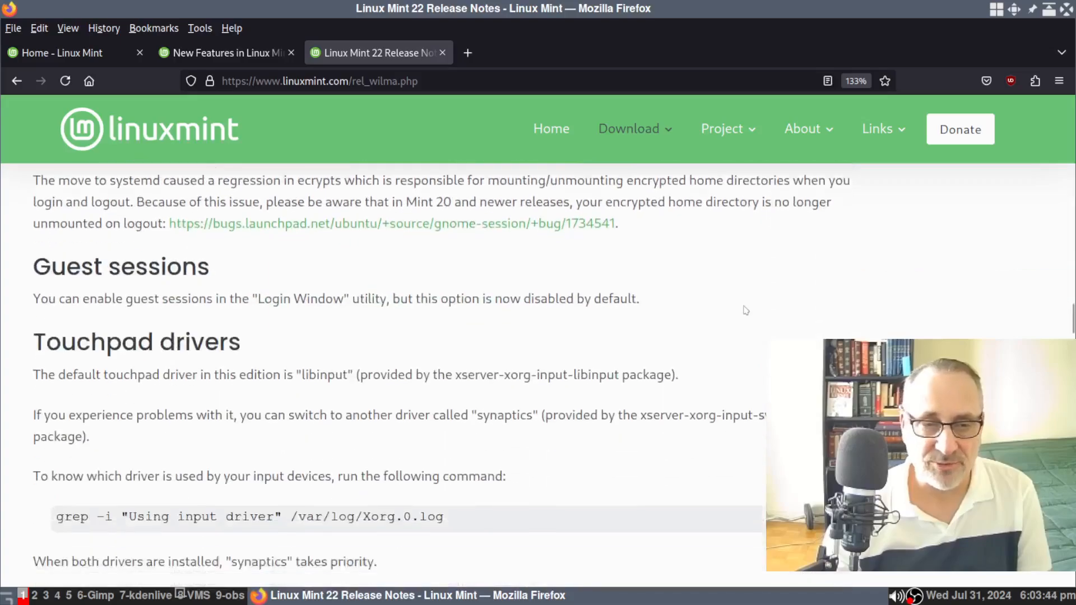
scroll(745, 310, up, 3)
scroll(745, 310, up, 4)
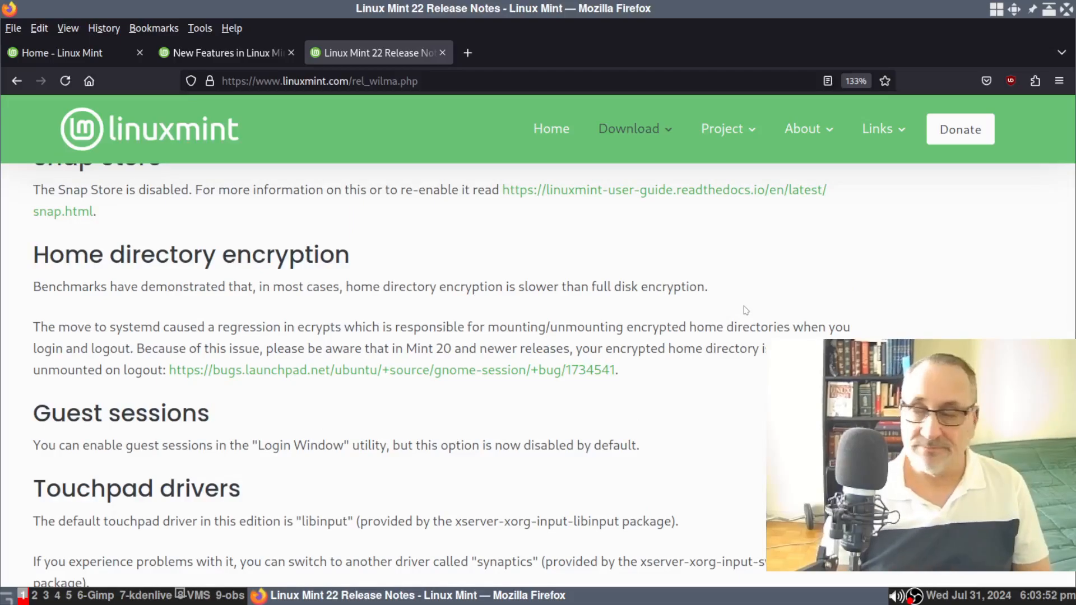
click(192, 595)
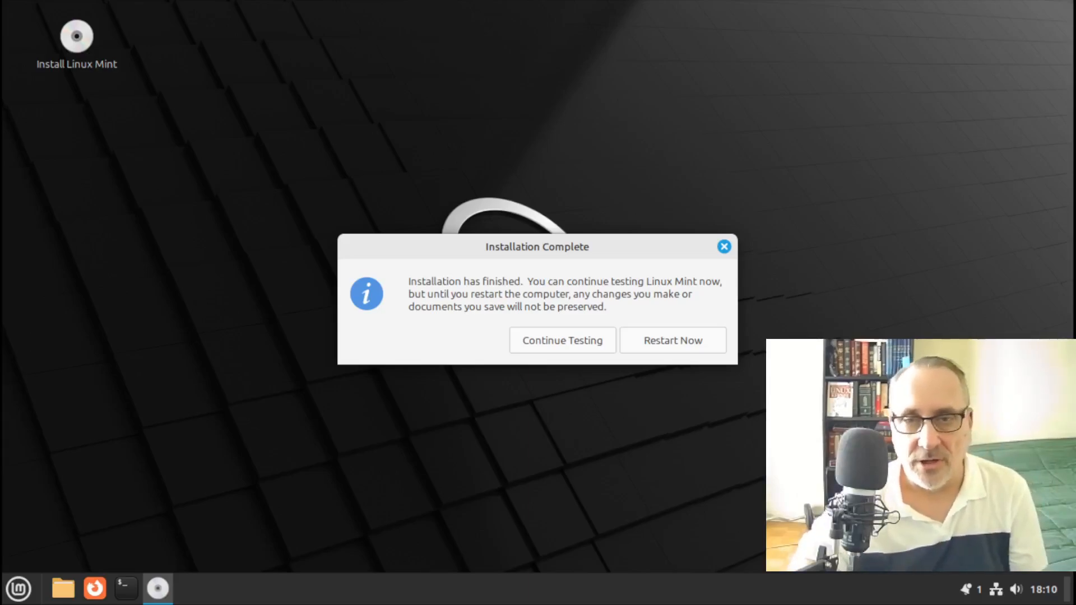
Choose Restart Now in the Installation Complete dialog
click(658, 336)
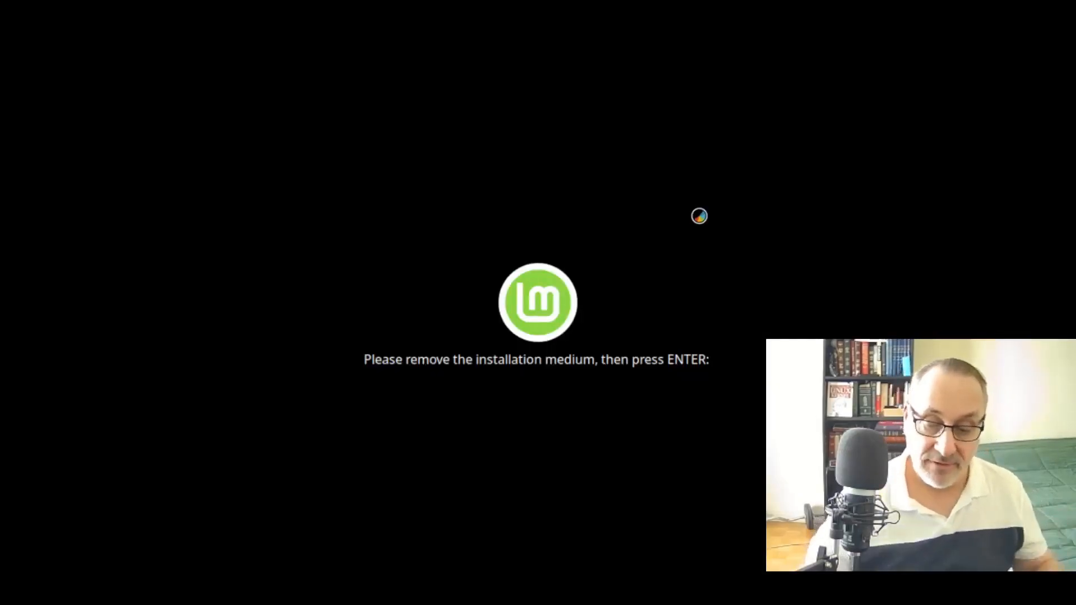
Resume the reboot, make the VM fullscreen, and unlock vda4_crypt with the disk passphrase
key(Return)
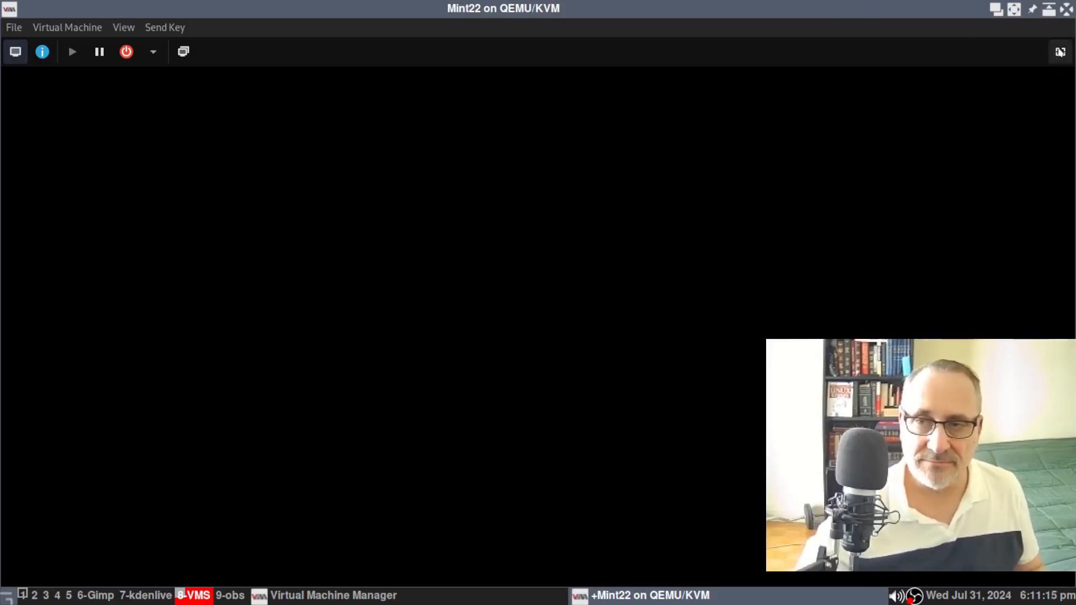
click(1060, 52)
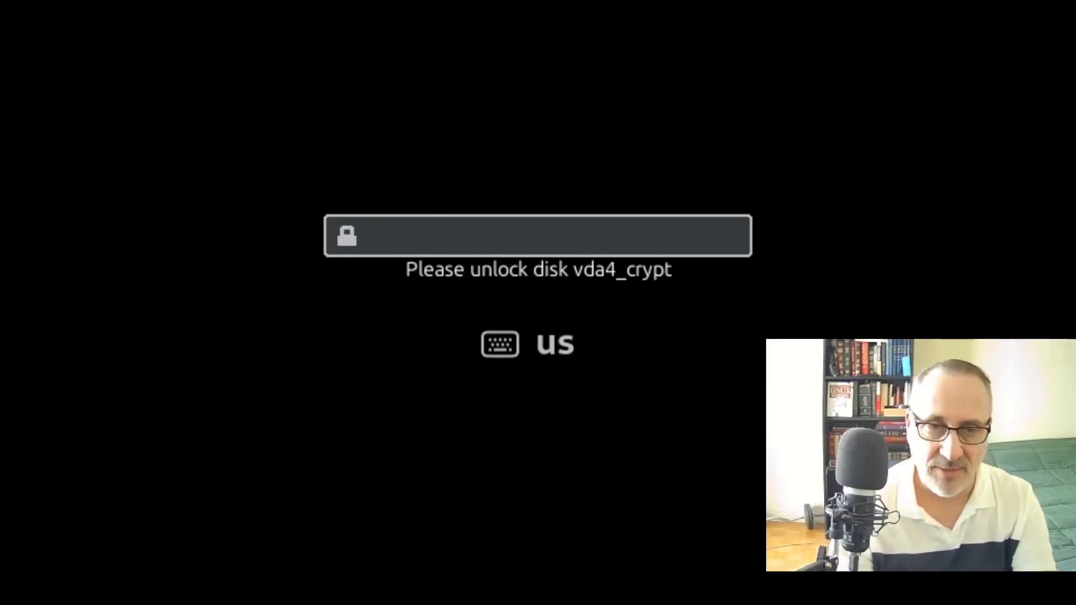
text(••)
key(Return)
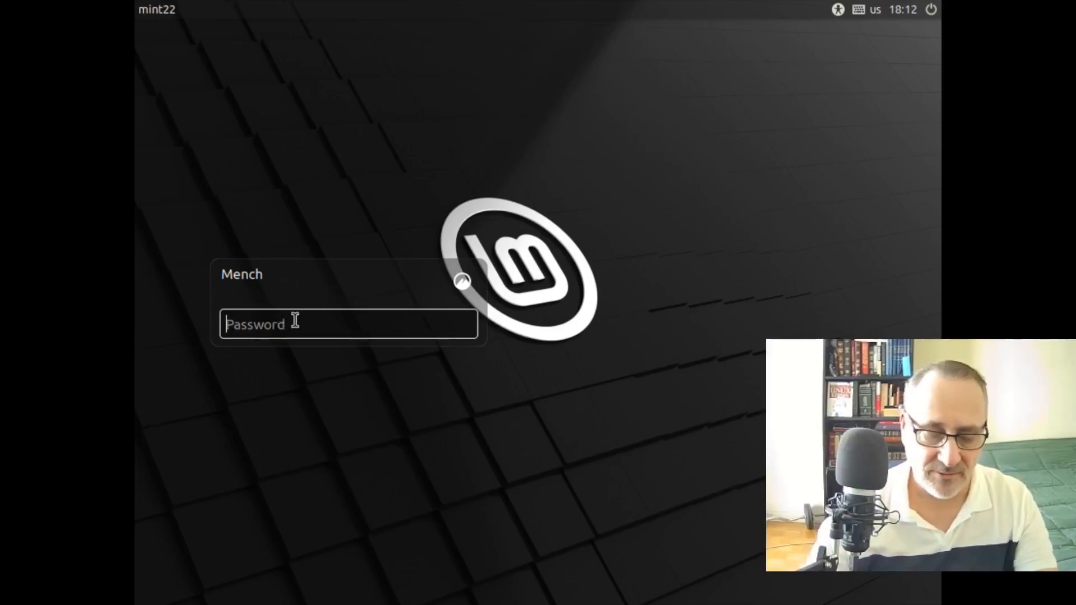
Enter the account password, check it with the reveal toggle, and log in
text(••)
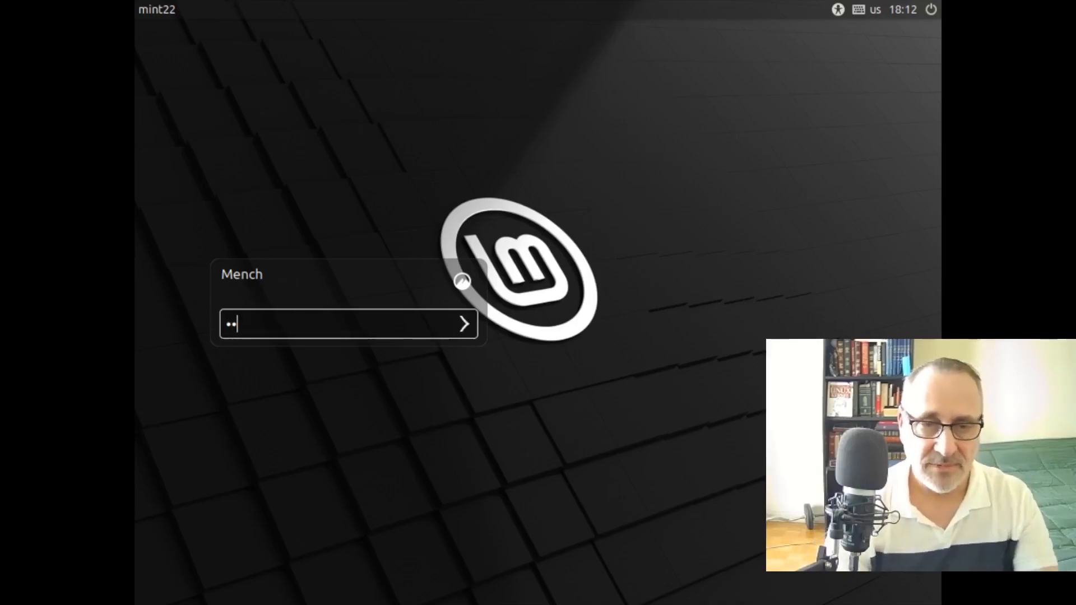
click(274, 326)
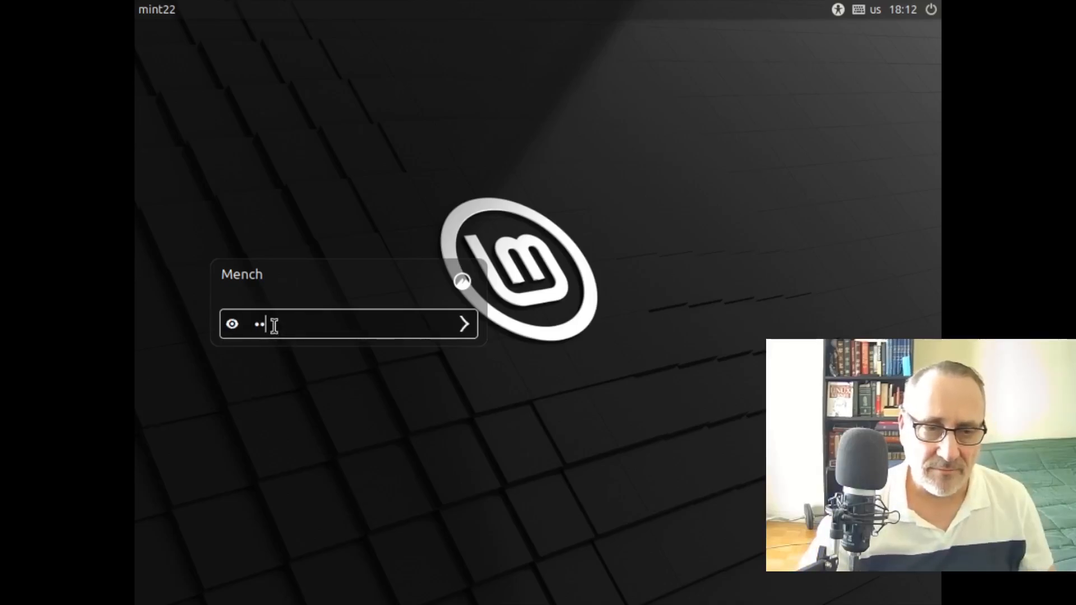
click(234, 325)
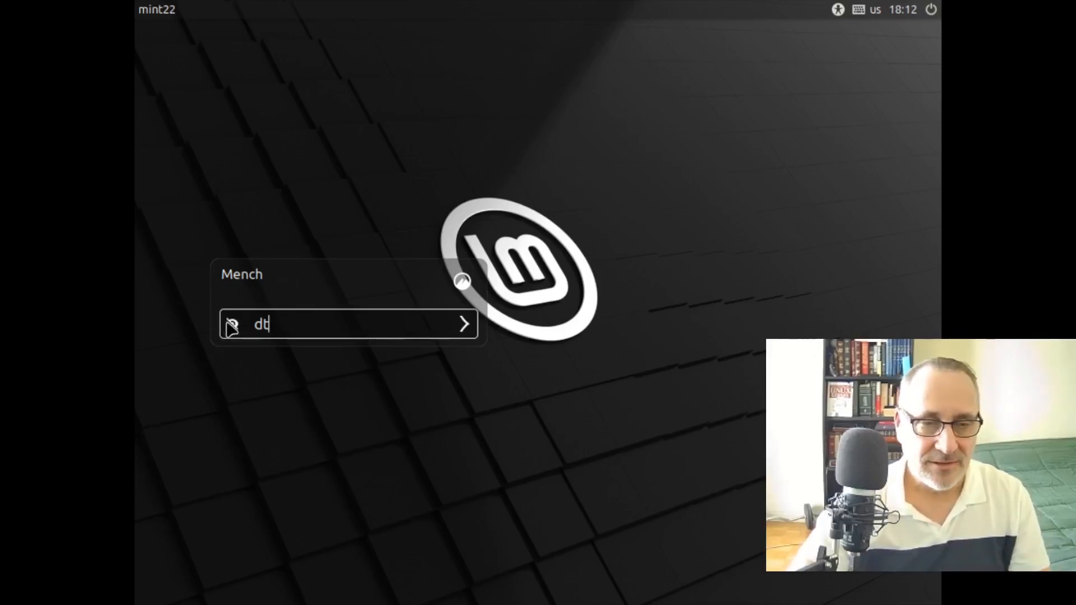
click(232, 325)
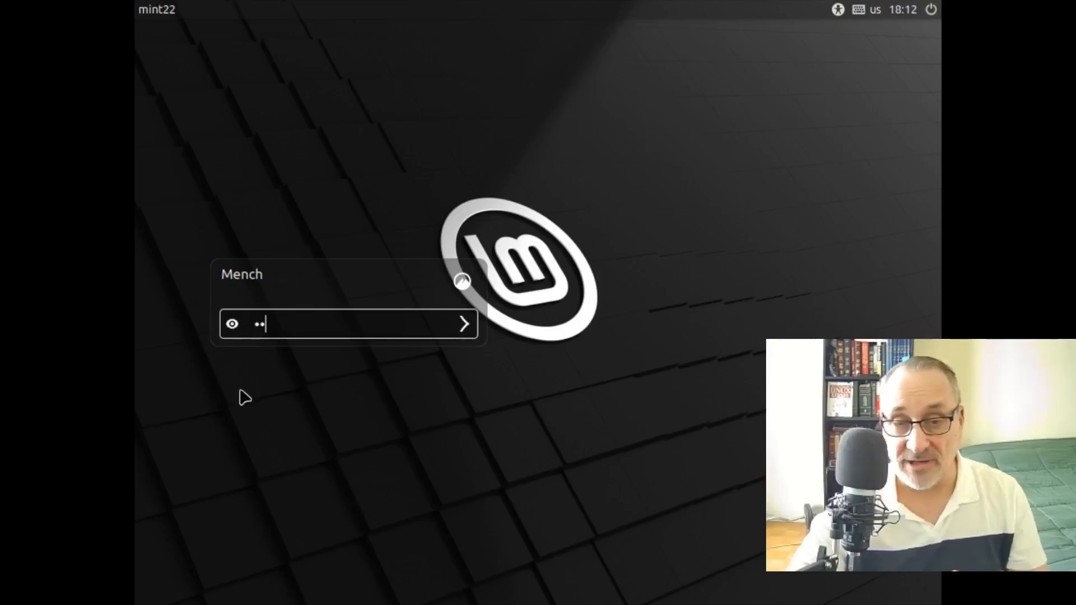
click(465, 327)
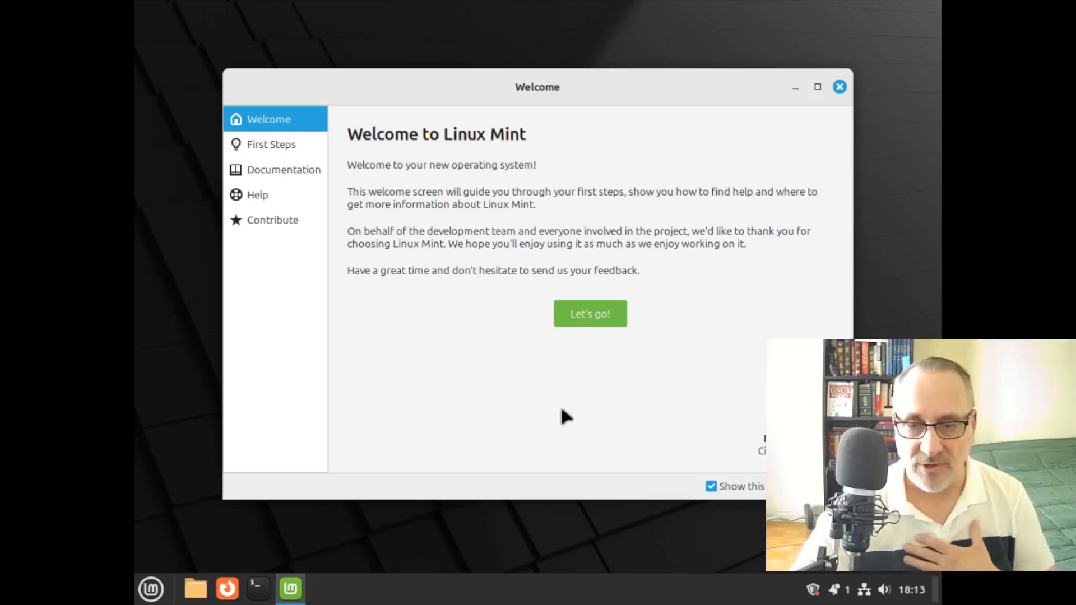
Untick 'Show this dialog at startup' and close the Welcome to Linux Mint window
click(710, 487)
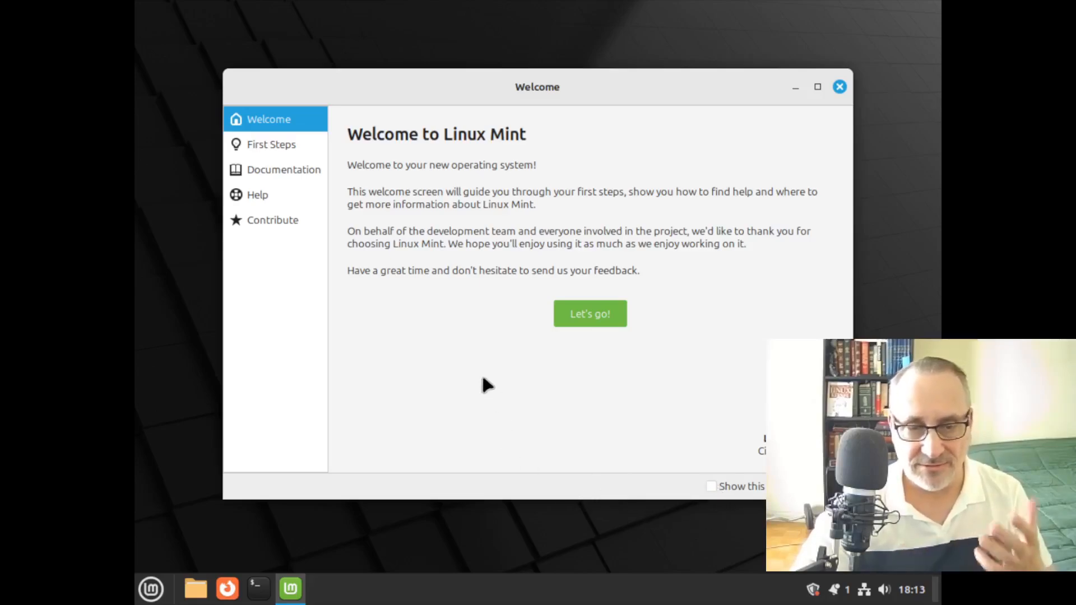
click(840, 86)
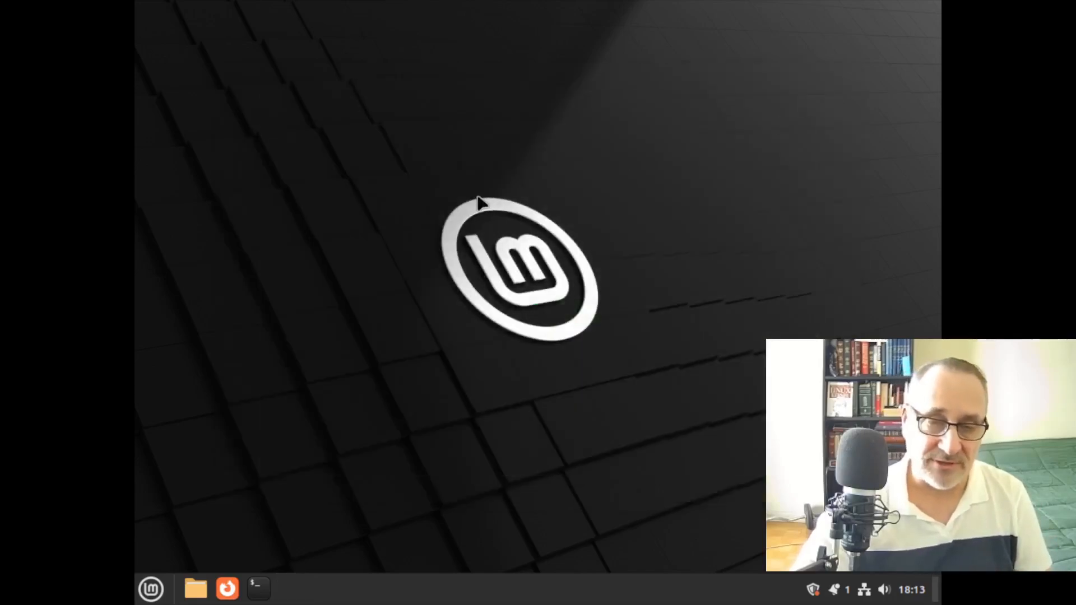
Set and keep a 1360 × 768 (16:9) screen resolution, then launch Update Manager
right_click(308, 228)
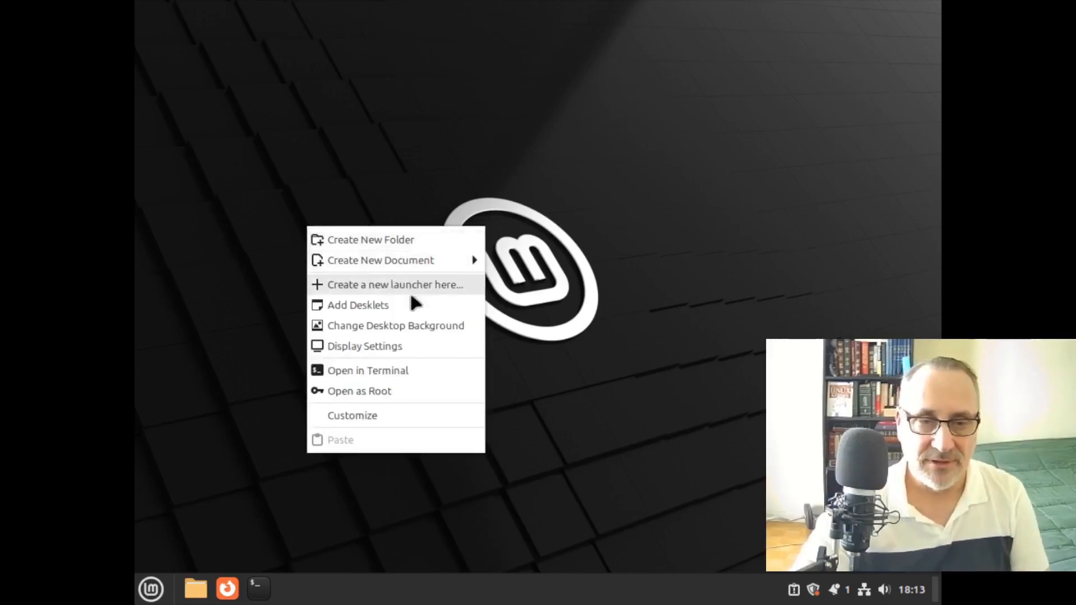
click(260, 238)
right_click(369, 247)
click(437, 370)
click(698, 293)
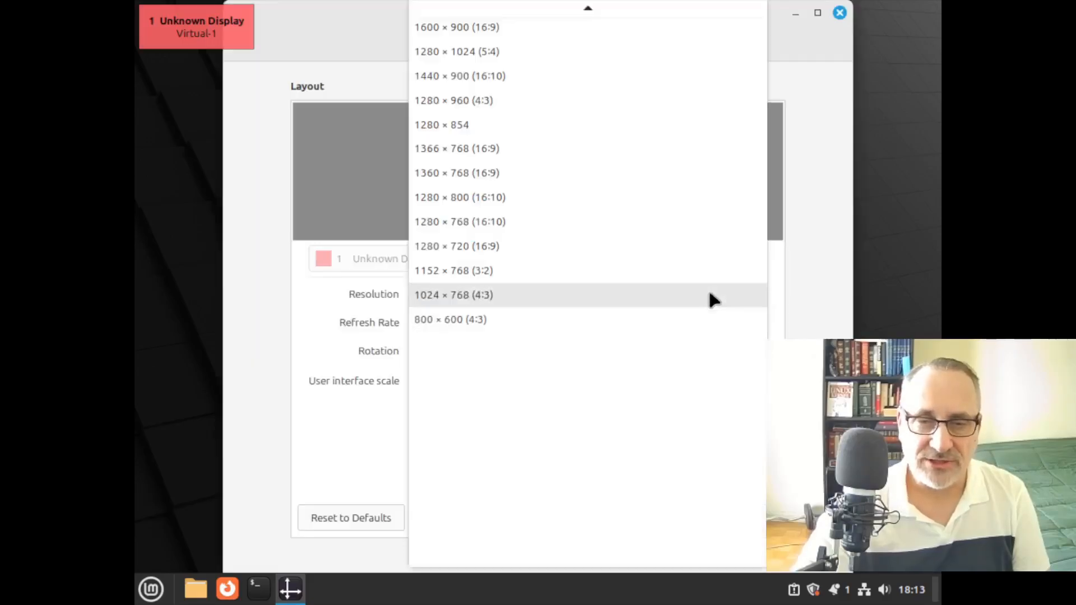
click(533, 172)
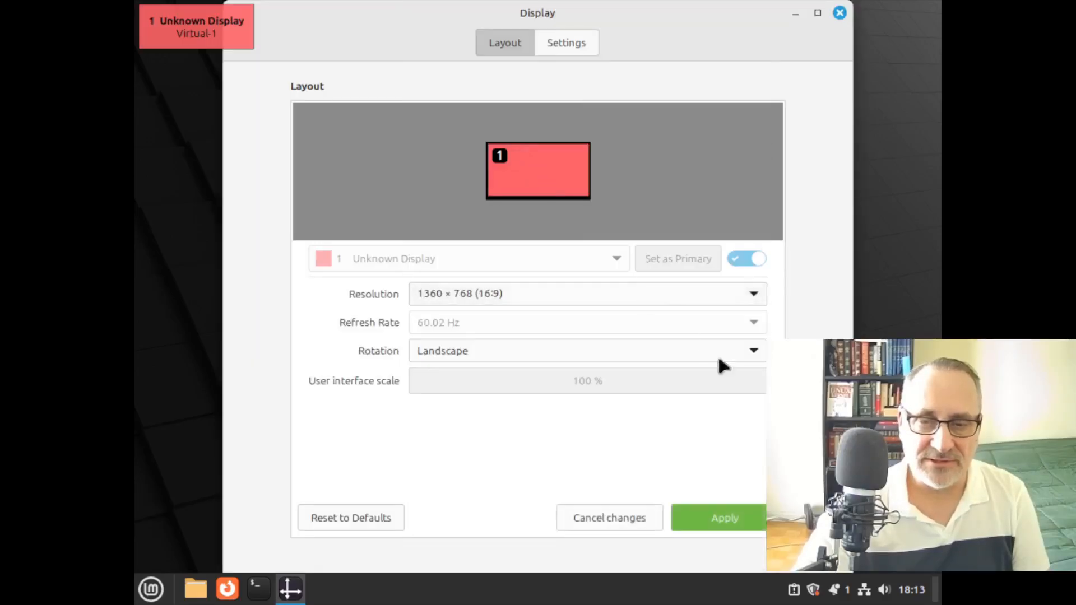
click(745, 510)
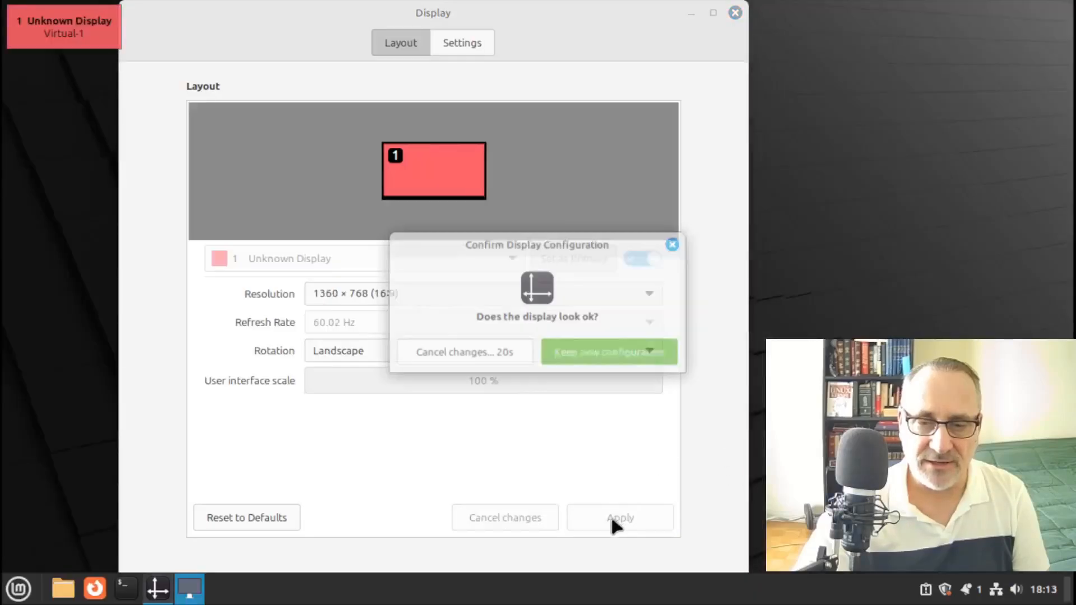
click(612, 355)
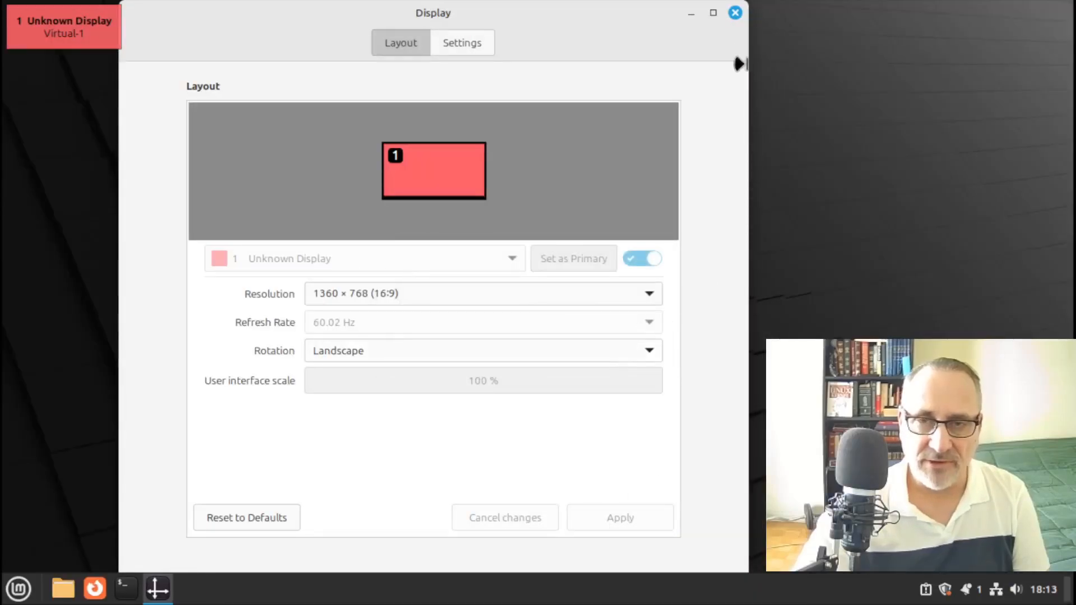
click(734, 14)
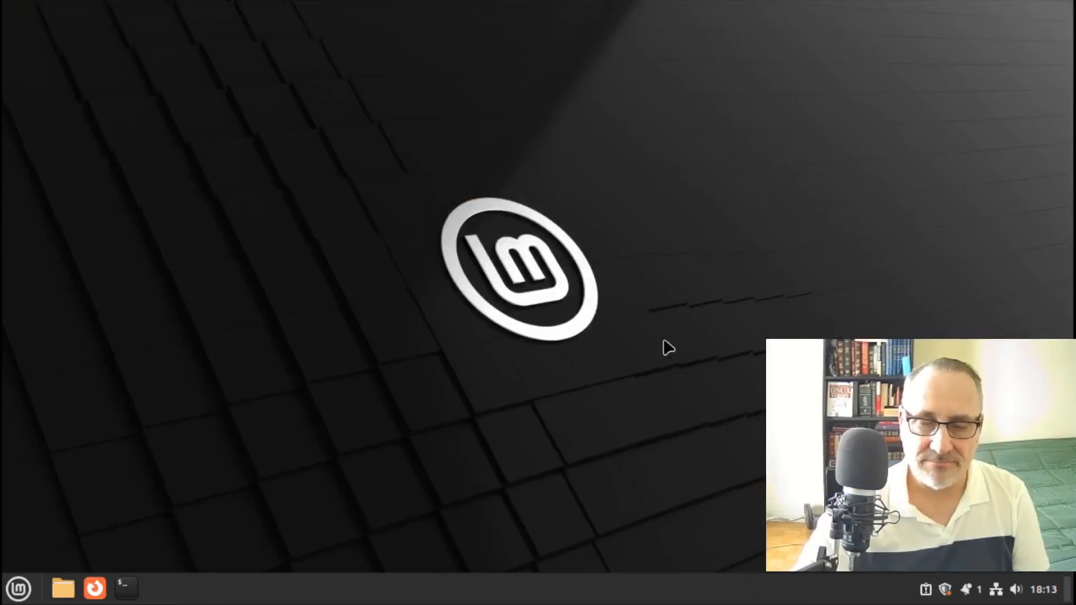
click(945, 589)
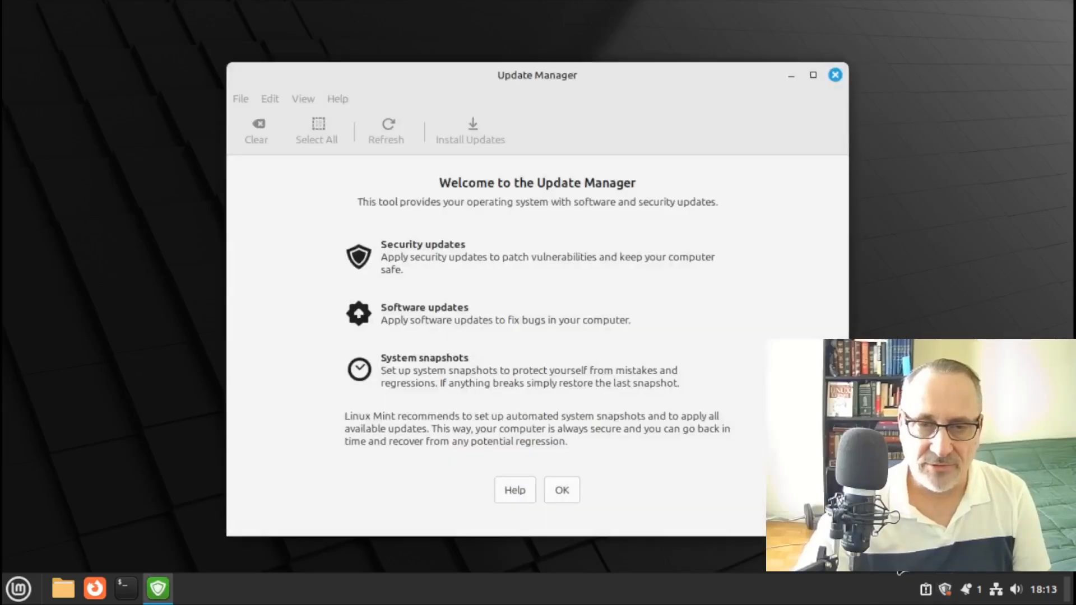
Dismiss the Update Manager welcome so the 7 available updates (87 MB) load
click(569, 490)
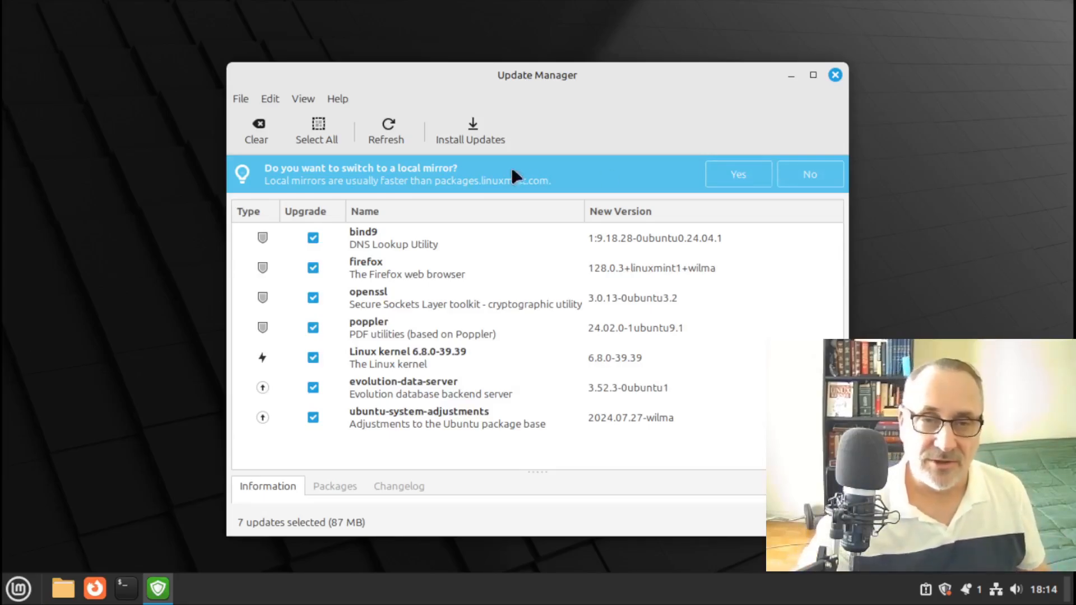
Accept a local mirror and switch the Main repository to the University of Waterloo CS Club mirror
click(727, 177)
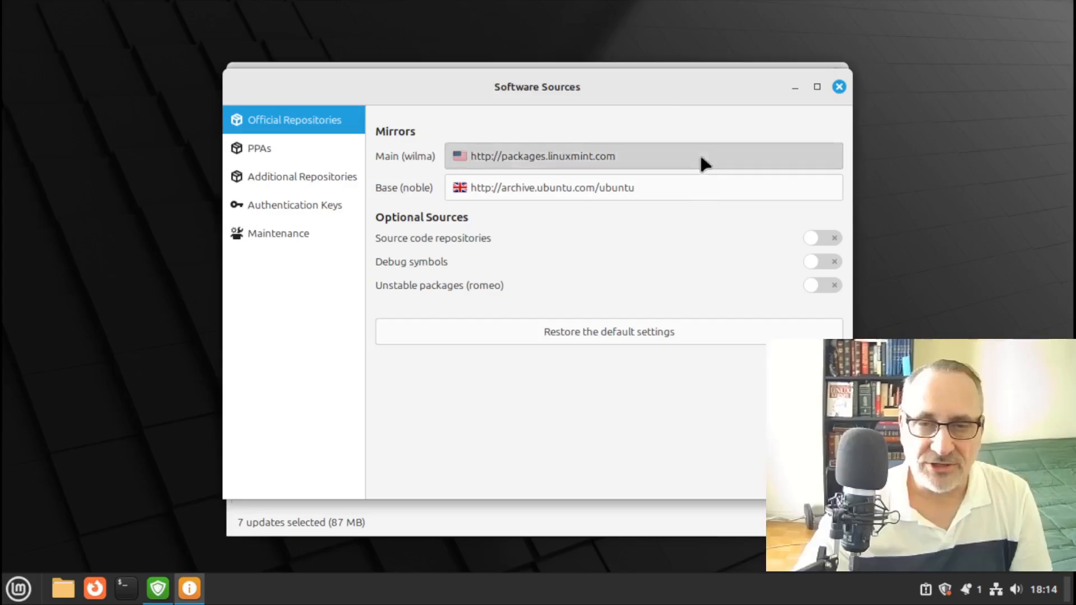
click(700, 157)
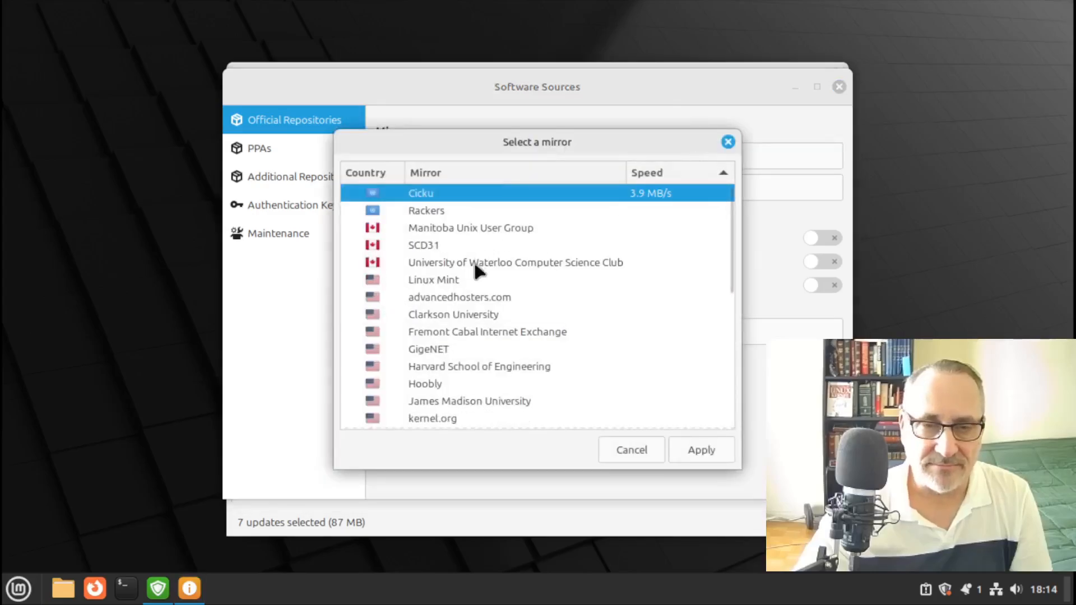
click(473, 259)
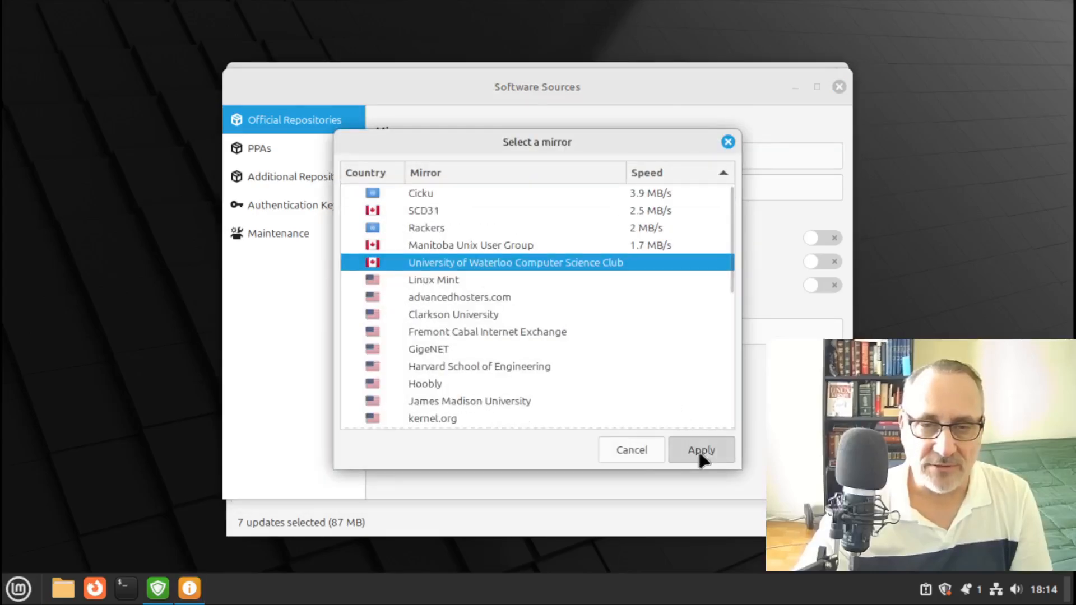
click(702, 453)
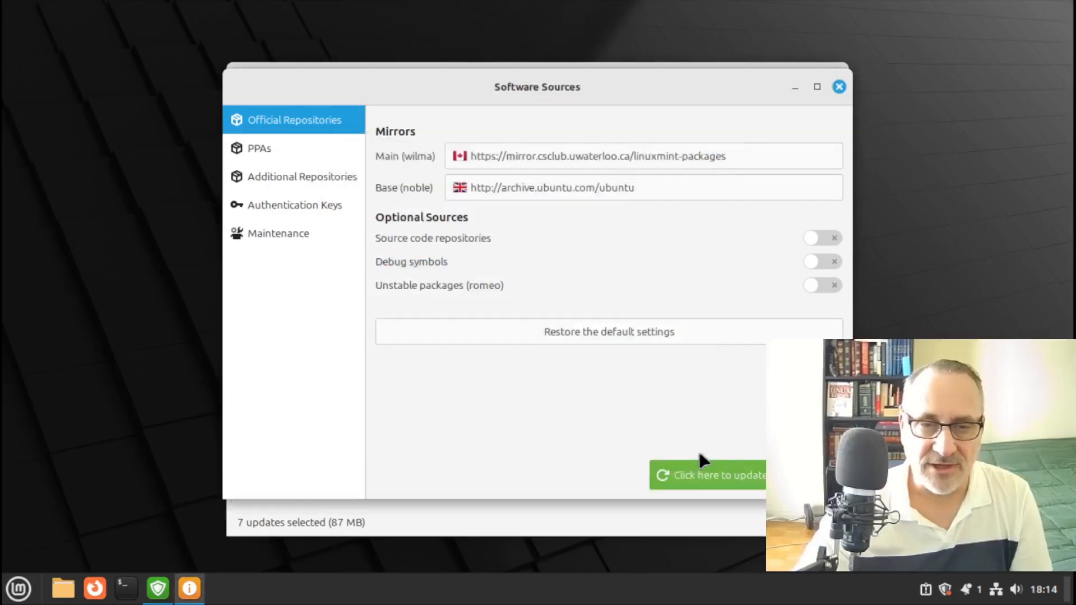
Point the Base repository to the uwaterloo csclub mirror and refresh the package cache
click(661, 190)
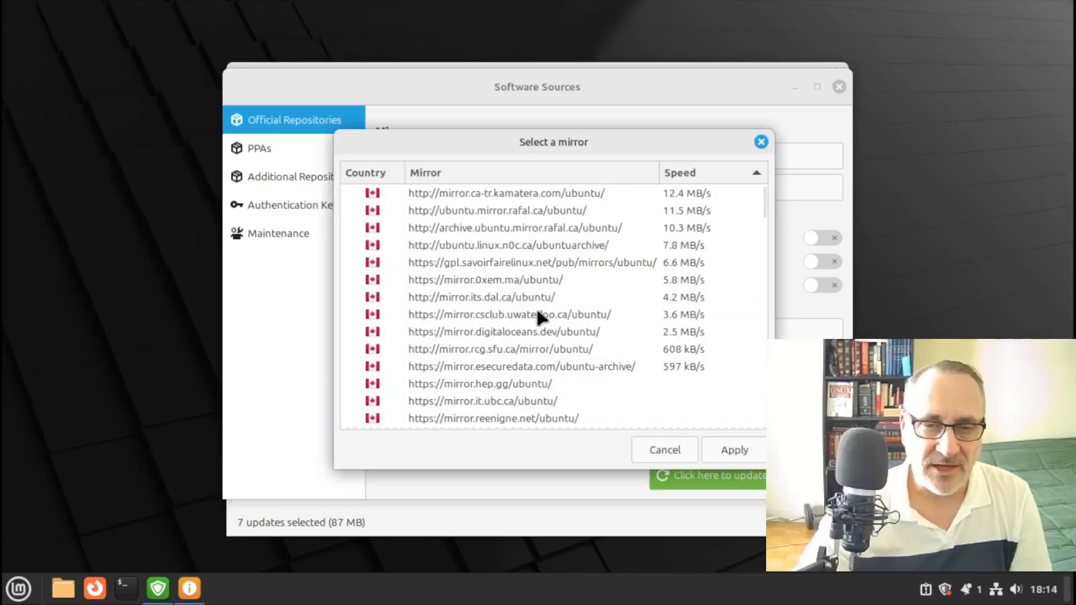
click(536, 308)
click(736, 448)
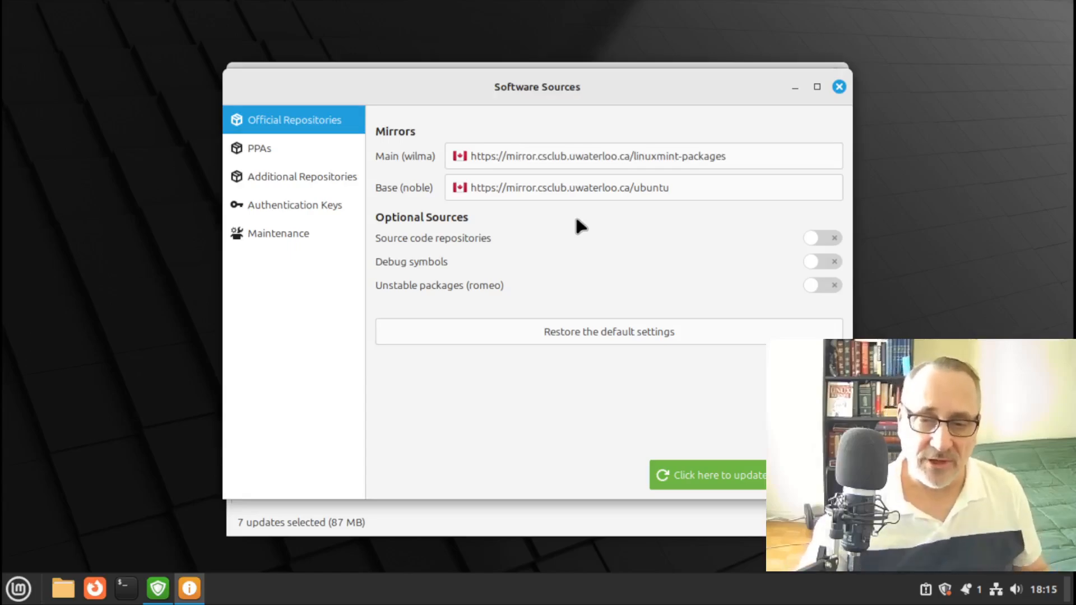
click(722, 480)
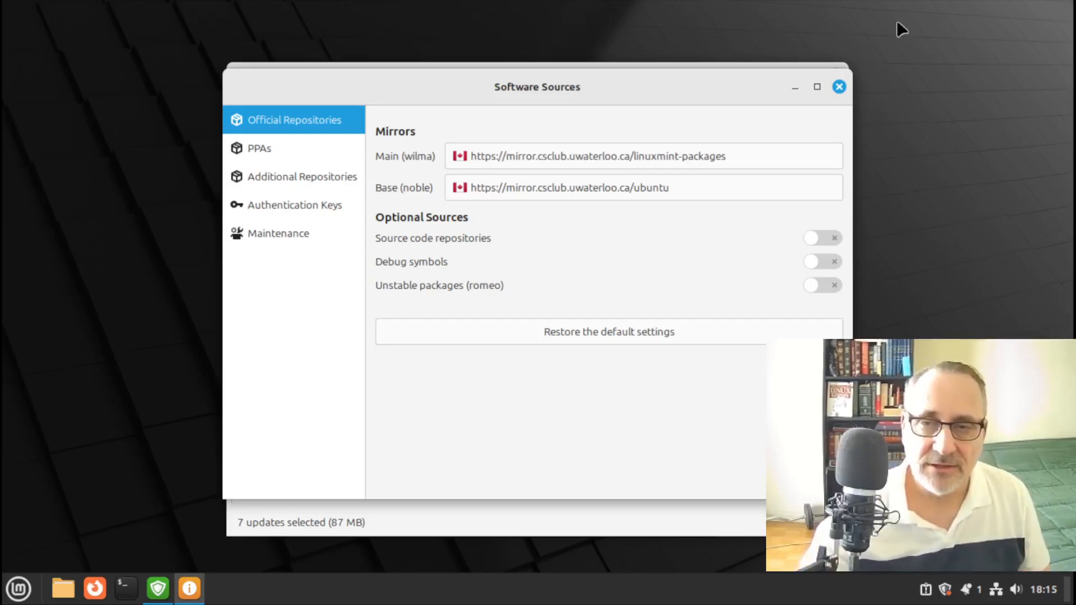
Install the selected updates plus extra kernel packages with admin authorization, then close Update Manager
click(838, 87)
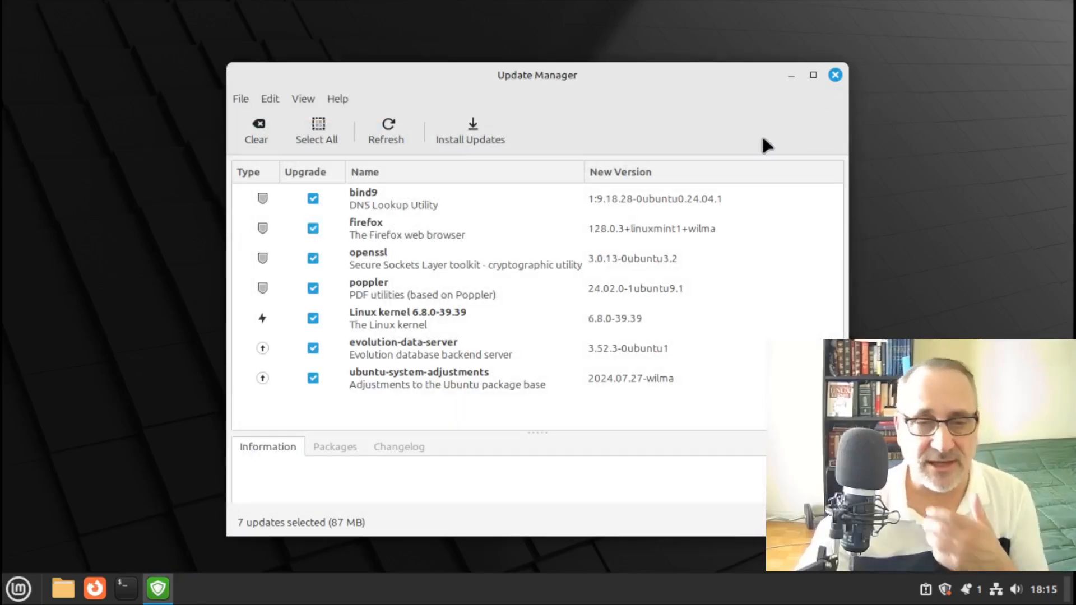
click(470, 130)
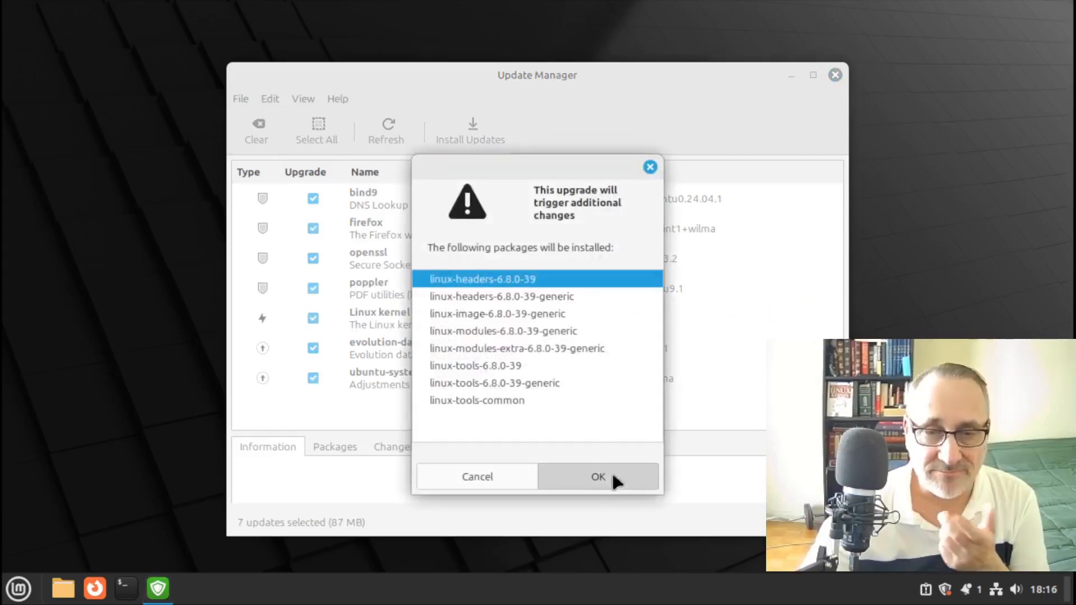
click(611, 474)
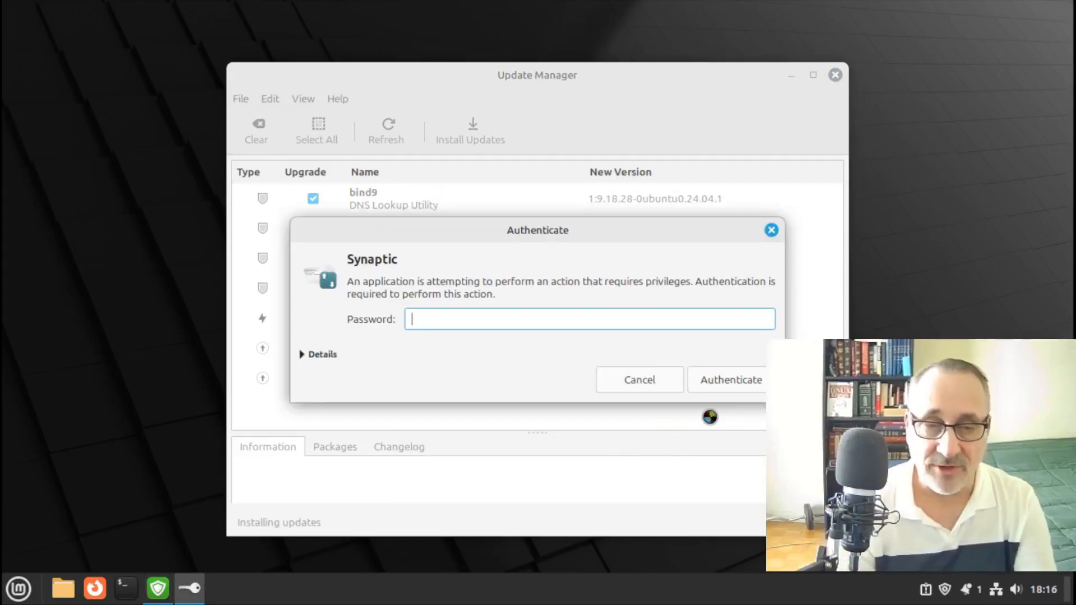
text(•)
key(Return)
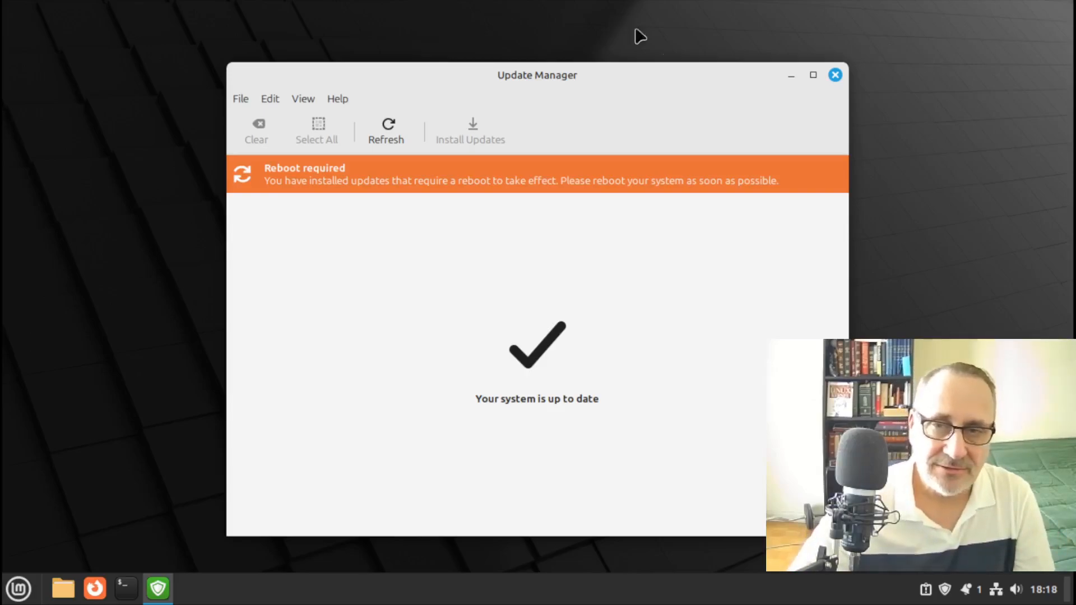
click(835, 75)
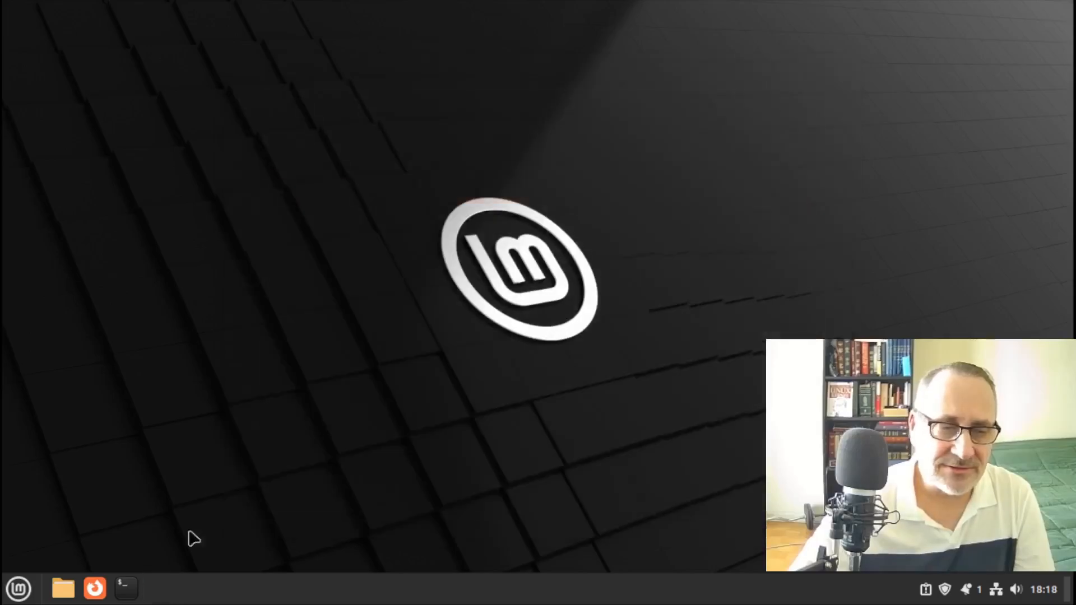
Restart the system from the Mint menu's Quit options
click(31, 586)
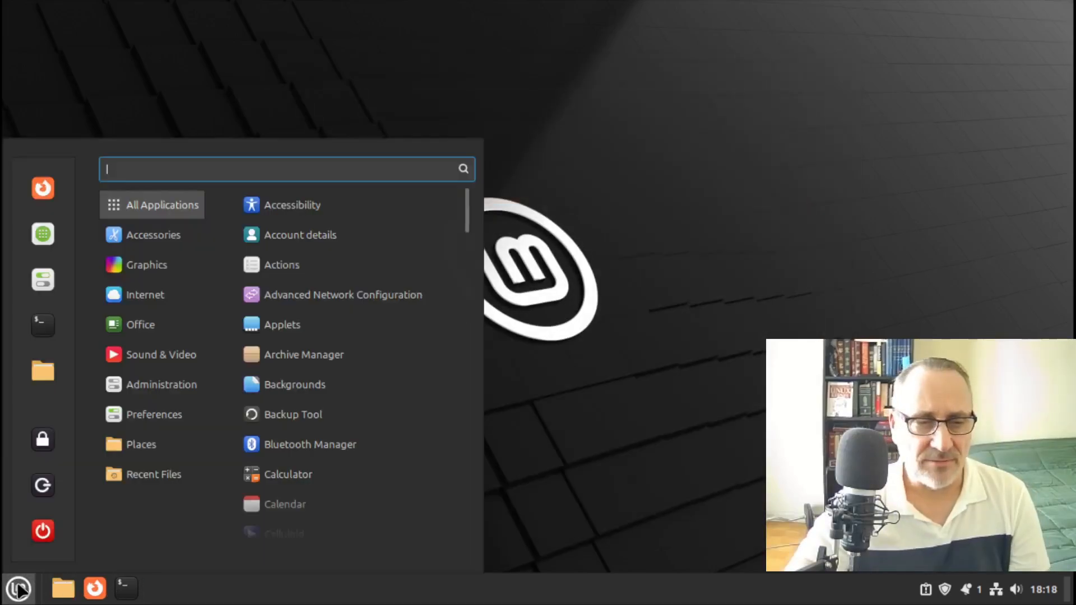
click(43, 534)
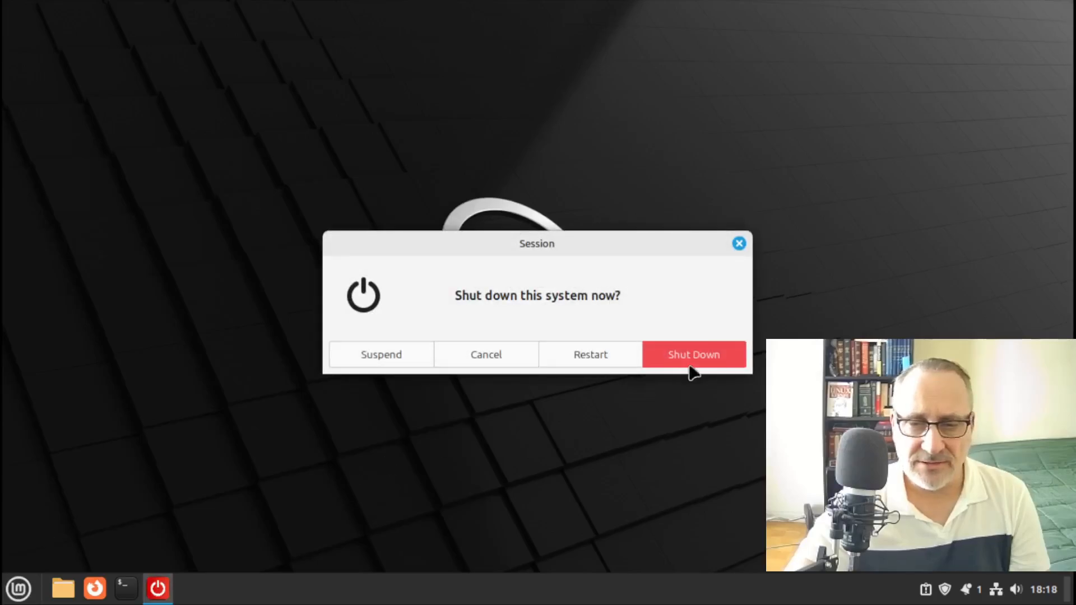
click(580, 358)
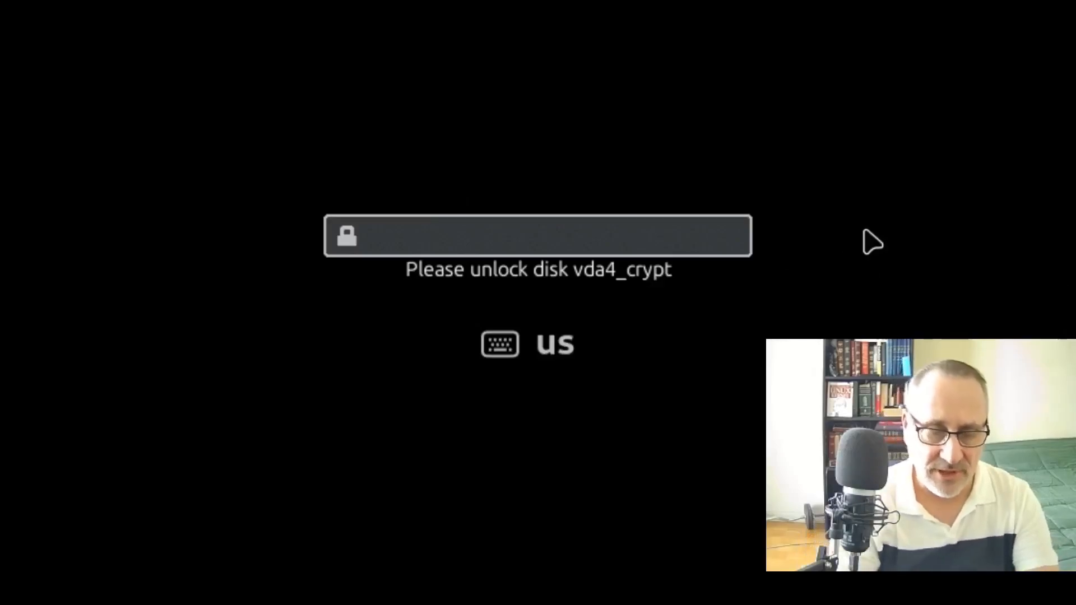
Unlock the vda4_crypt disk with its passphrase, then log in with the account password
text(••)
key(Return)
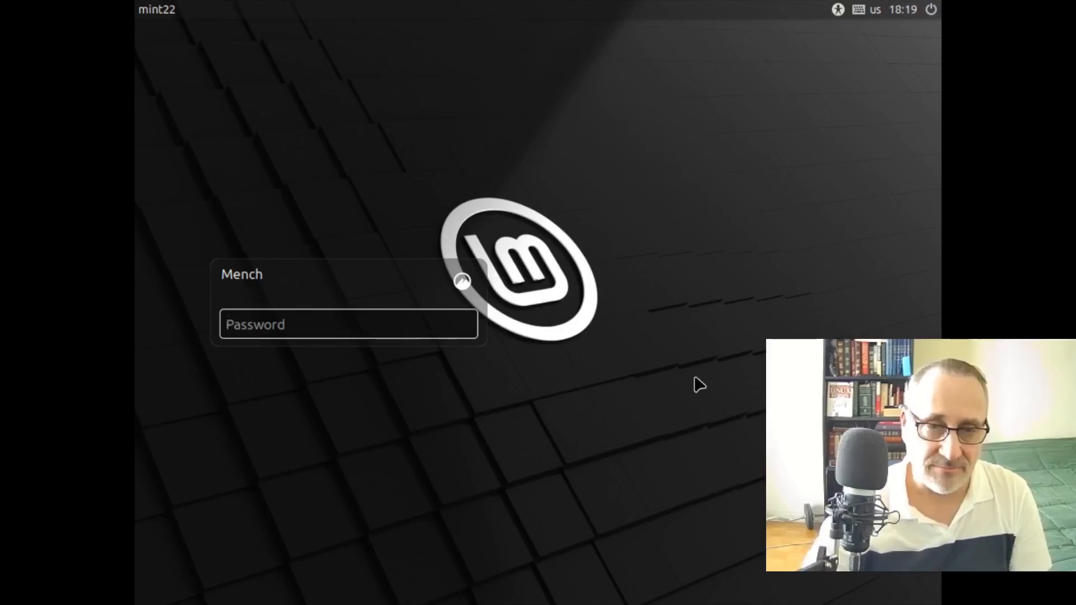
text(•)
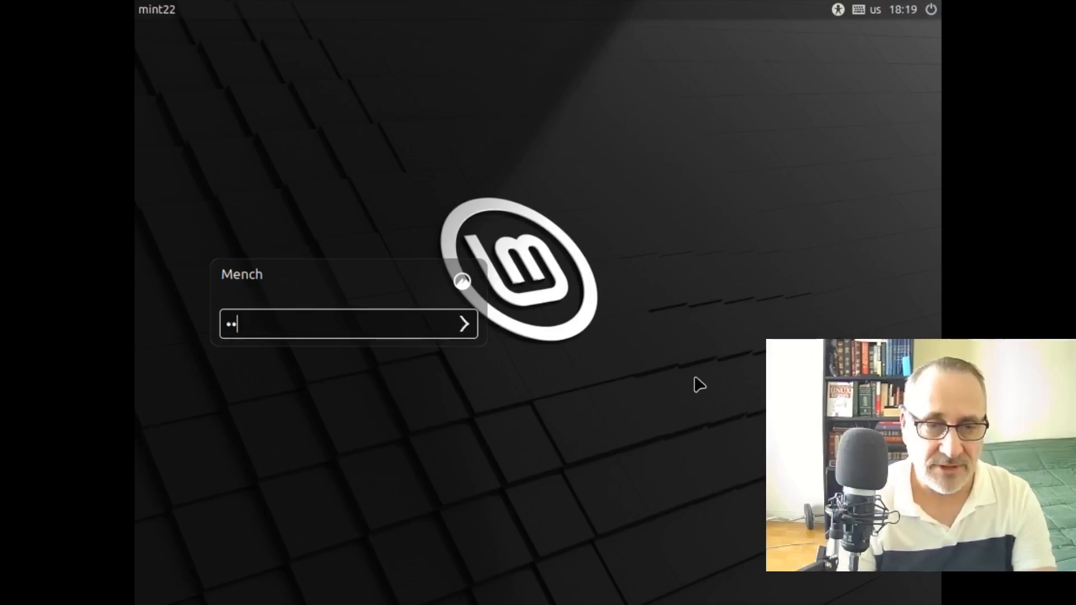
text(•)
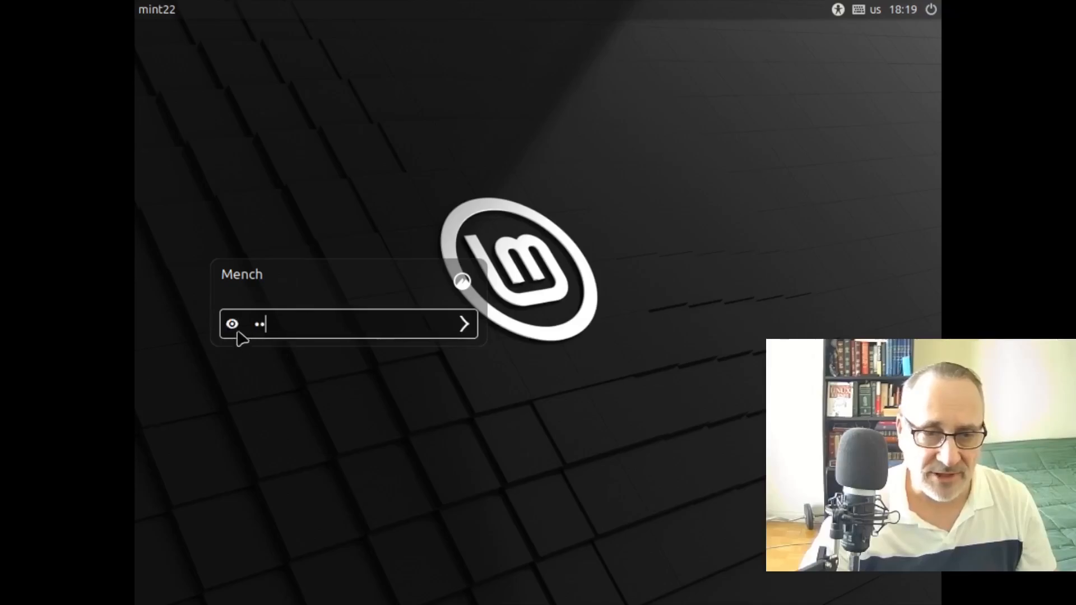
click(232, 324)
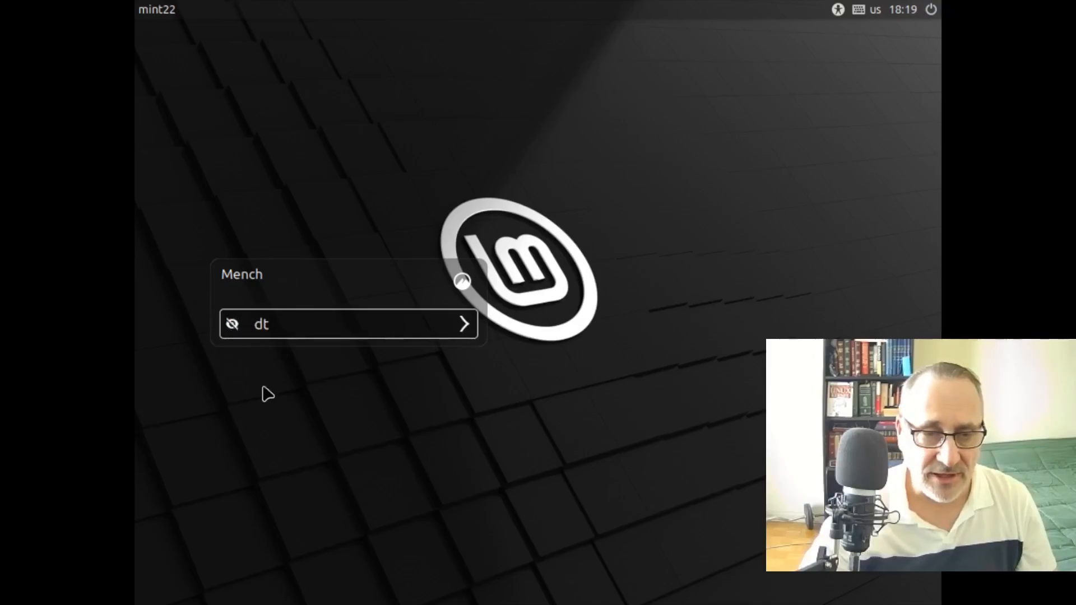
click(232, 323)
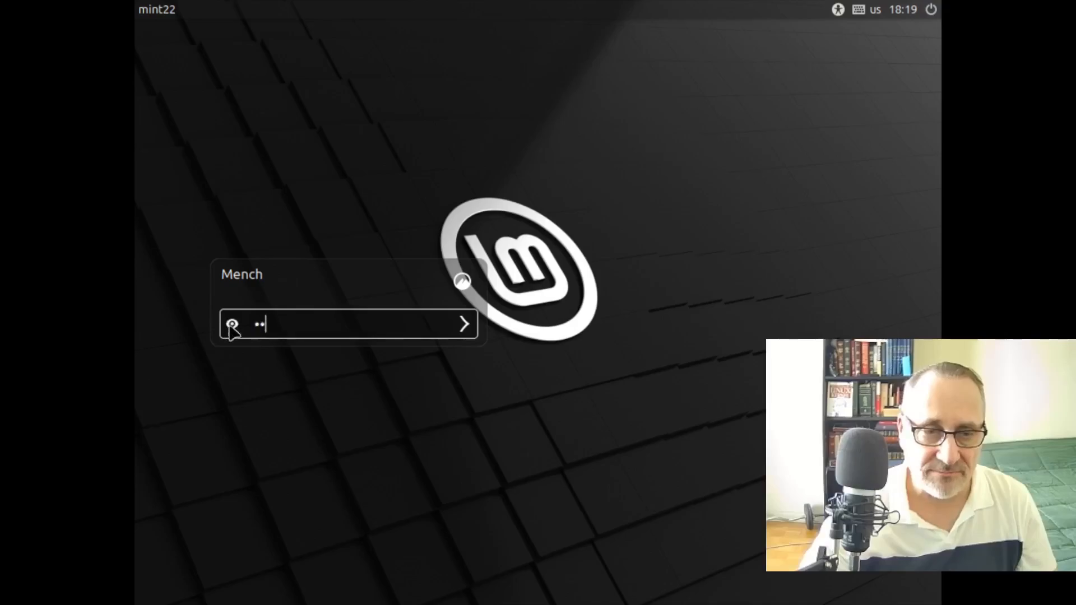
click(464, 324)
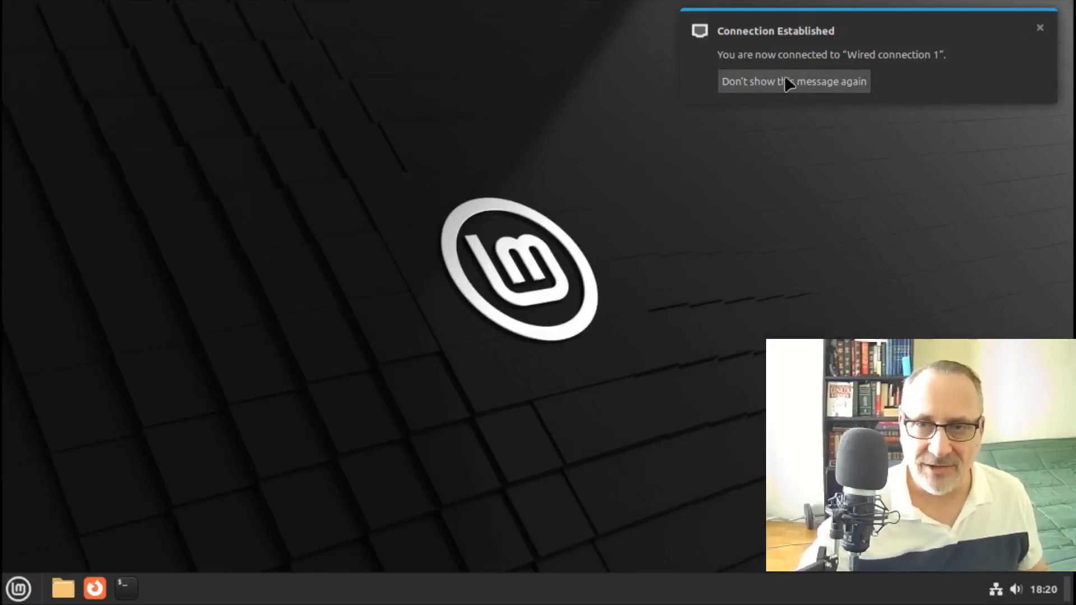
Permanently silence the wired Connection Established notification and open the application menu
click(768, 84)
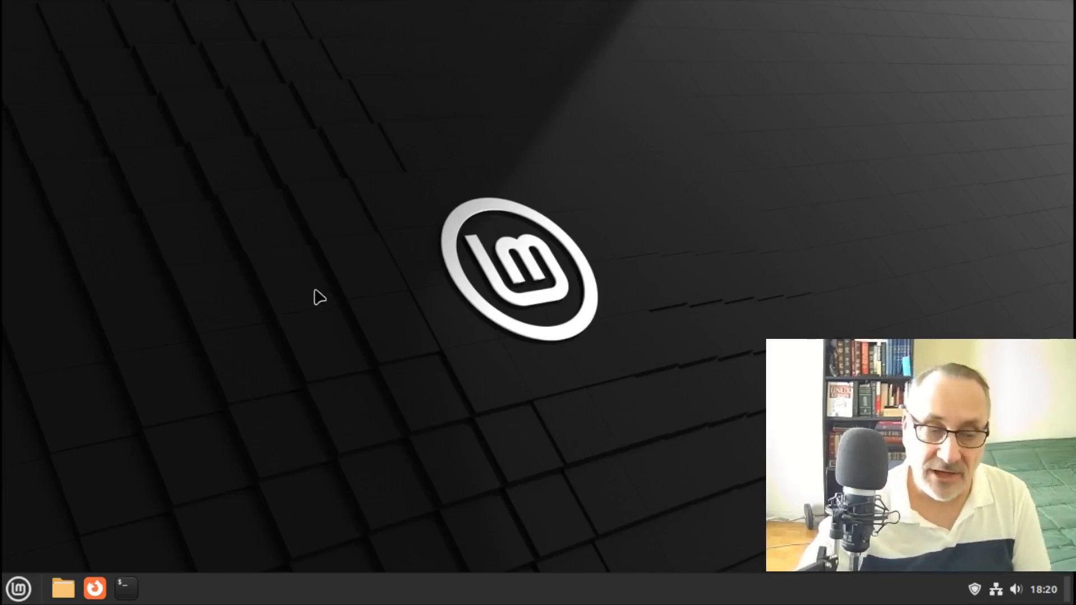
click(17, 589)
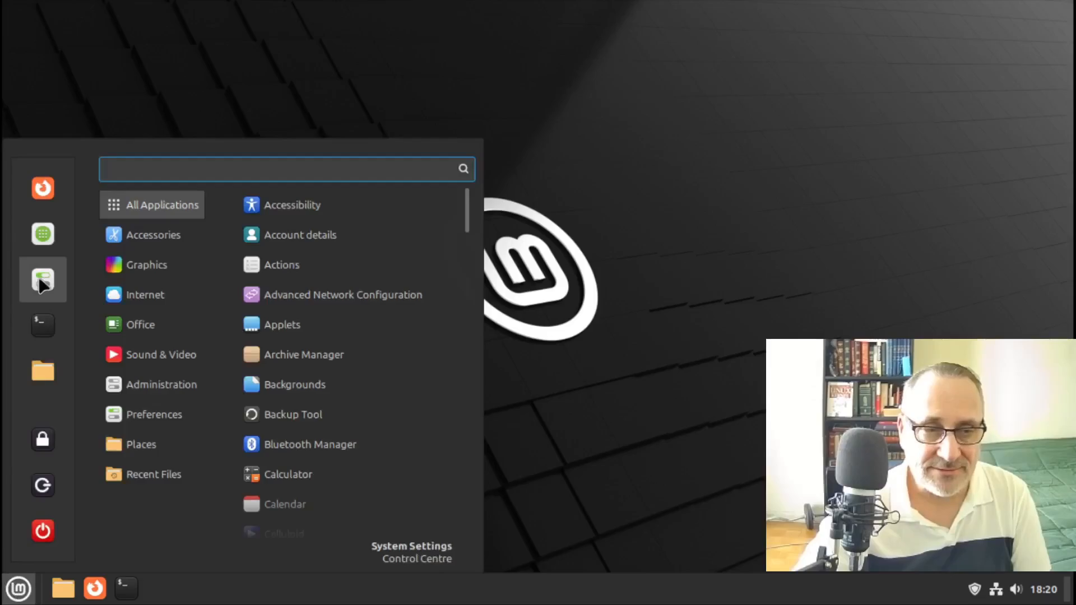
Switch the Themes appearance to Dark in System Settings, close it, and reopen the menu
click(42, 280)
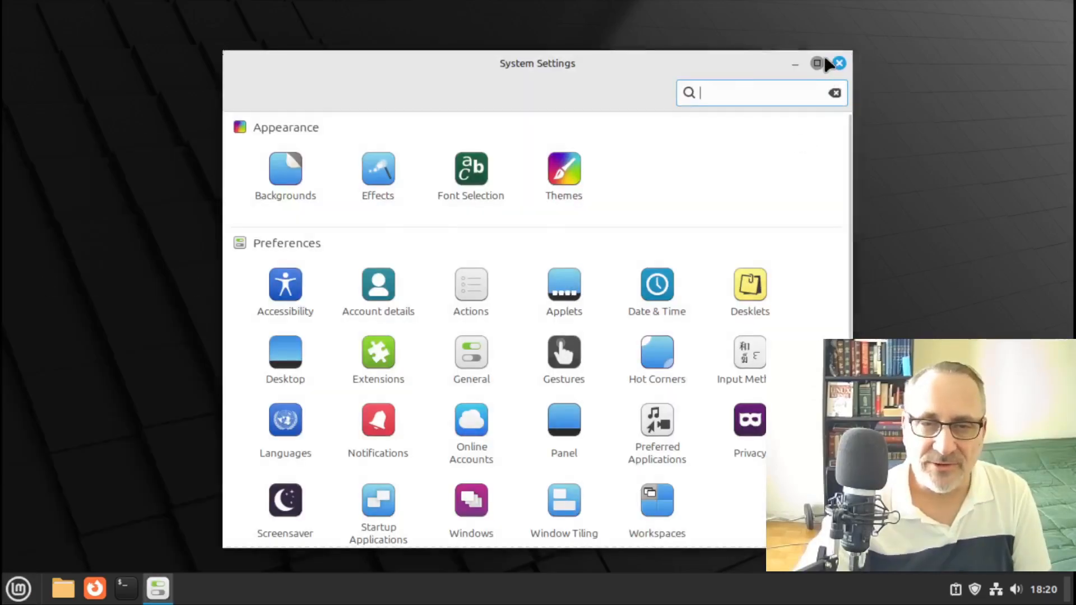
click(817, 63)
click(356, 121)
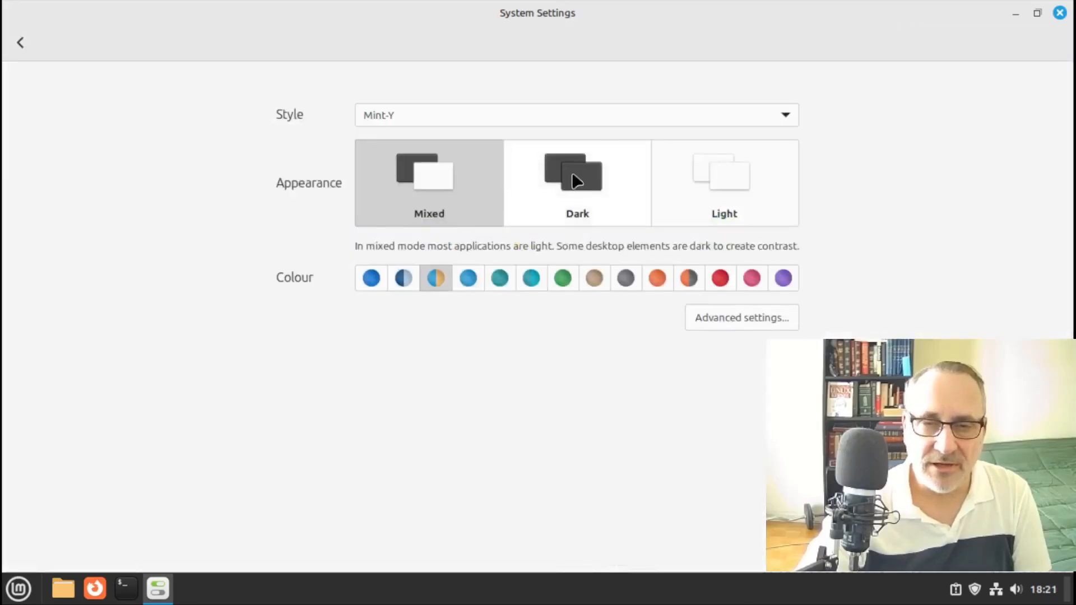
click(578, 182)
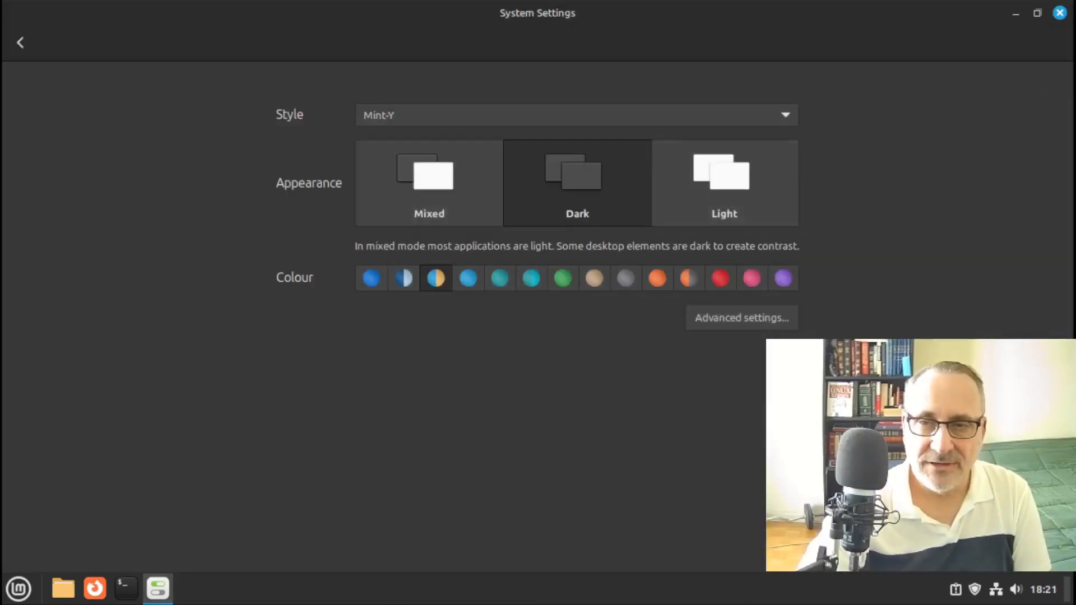
click(1059, 13)
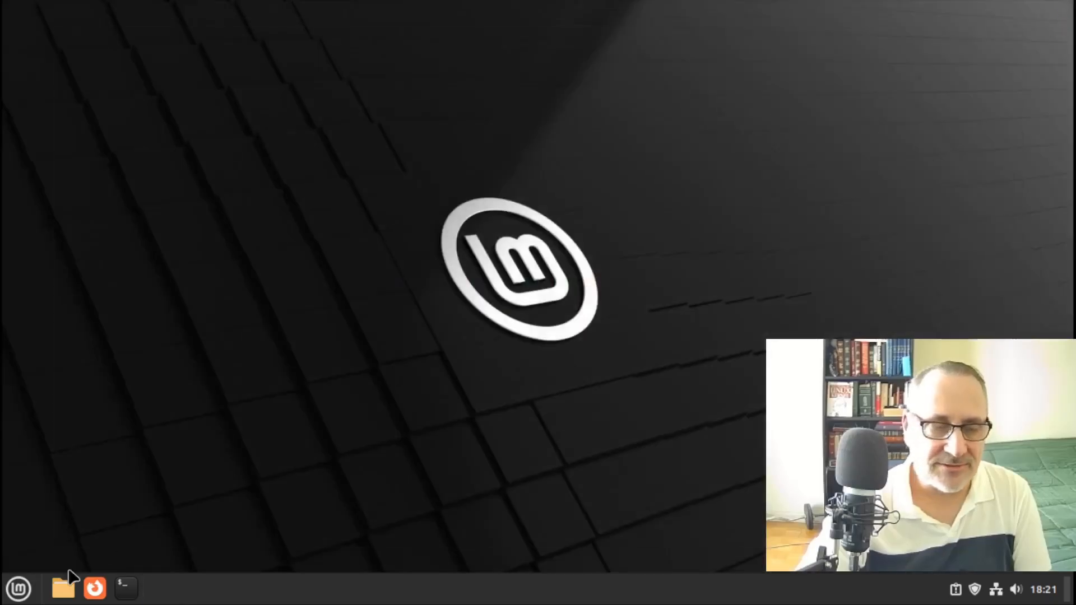
click(18, 590)
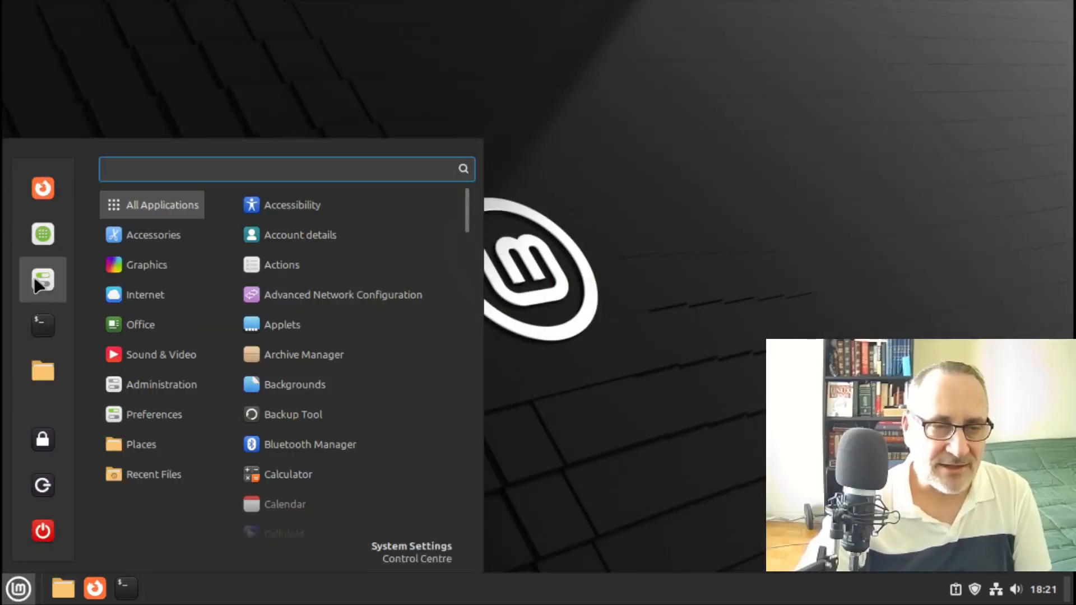
Authenticate into Firewall, switch it on (incoming Deny, outgoing Allow), and close the window
key(Escape)
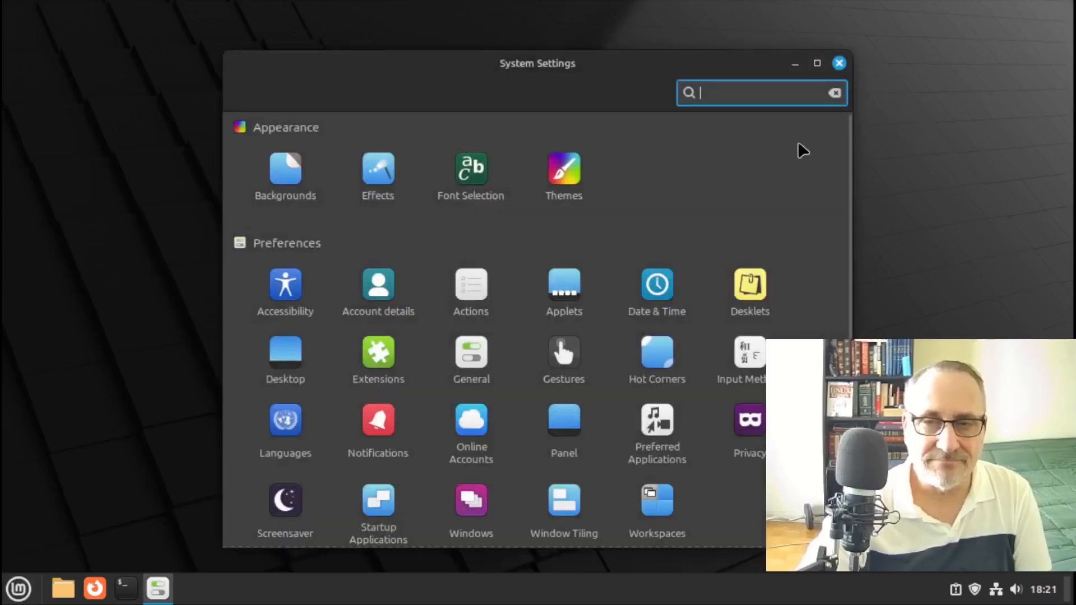
click(817, 64)
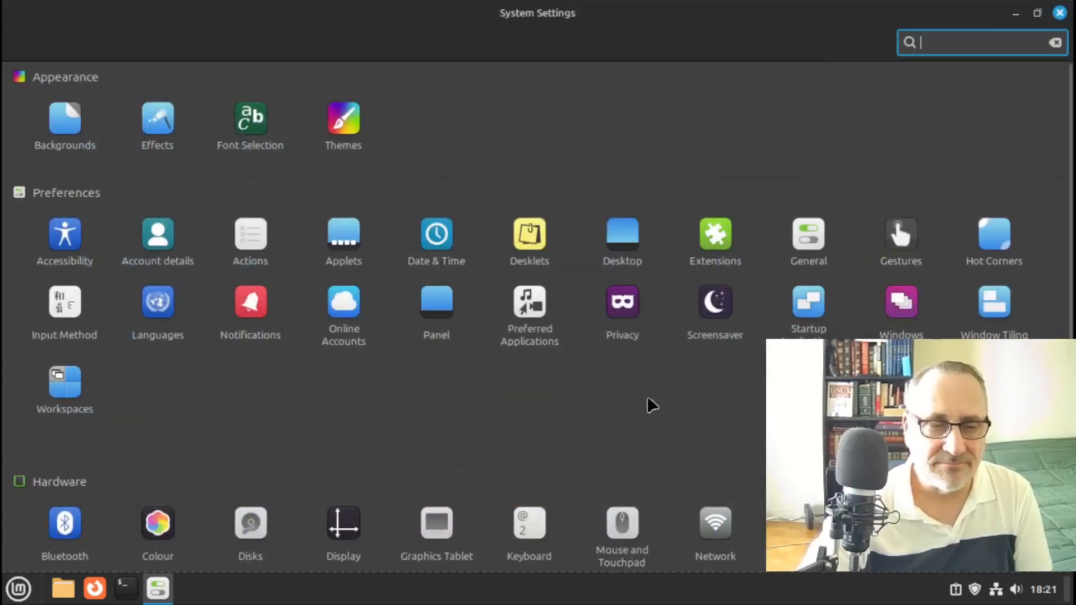
scroll(1064, 234, down, 5)
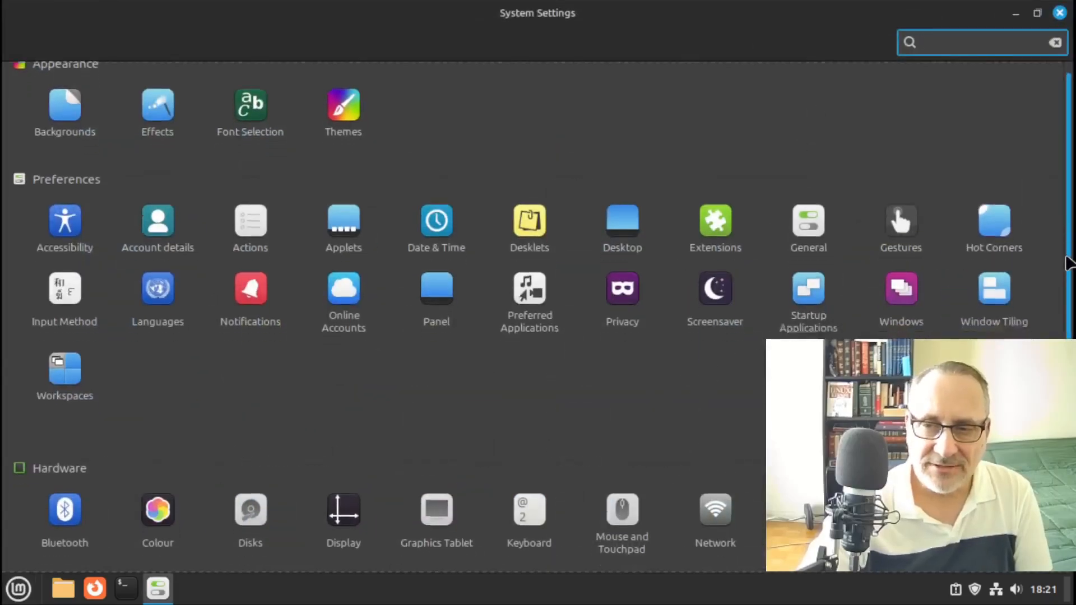
click(158, 511)
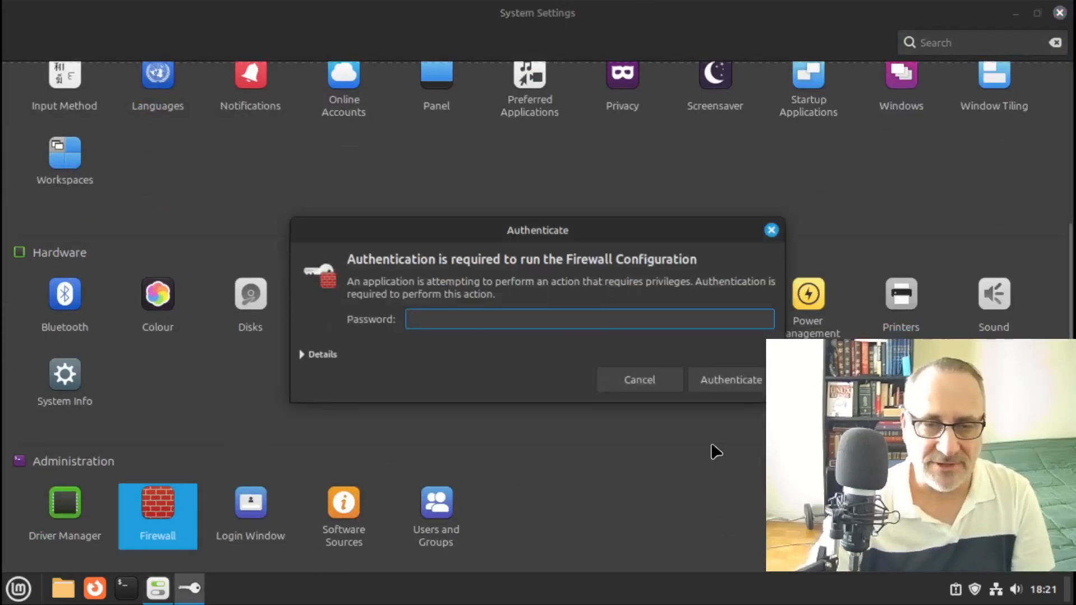
text(••)
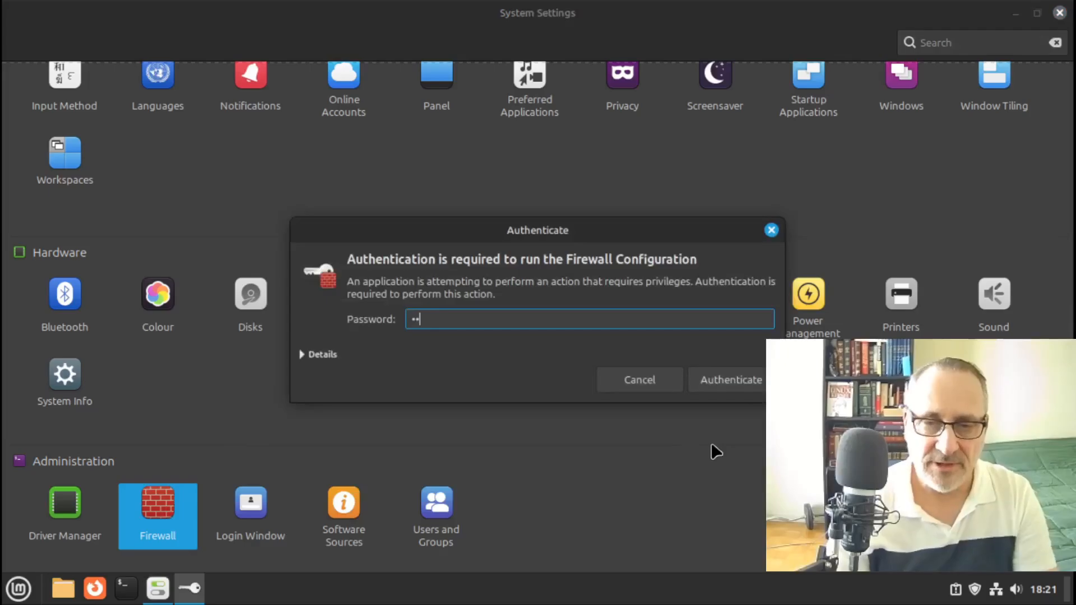
key(Return)
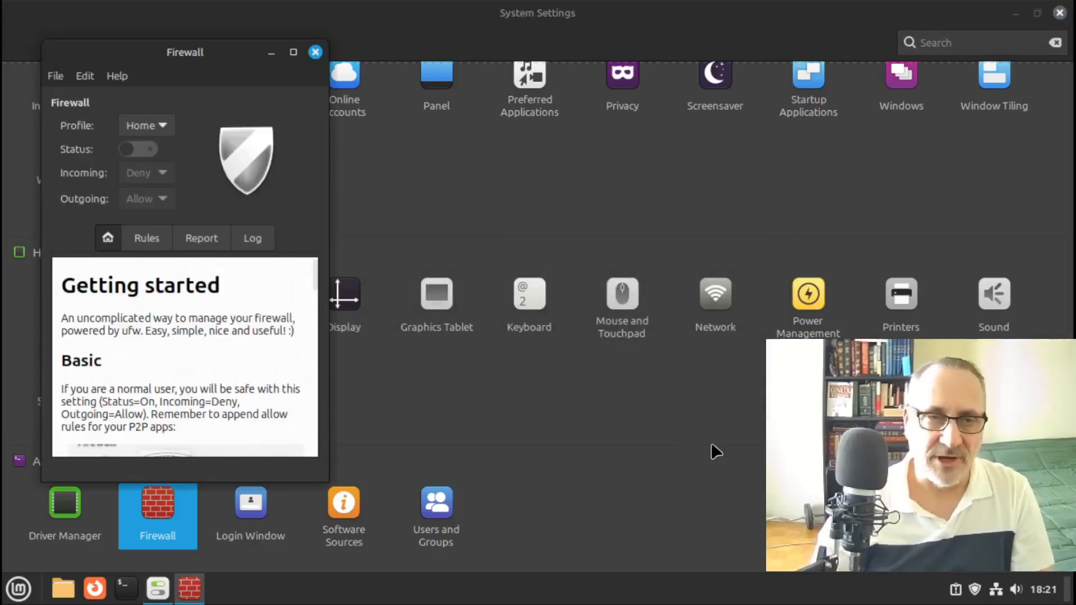
click(294, 53)
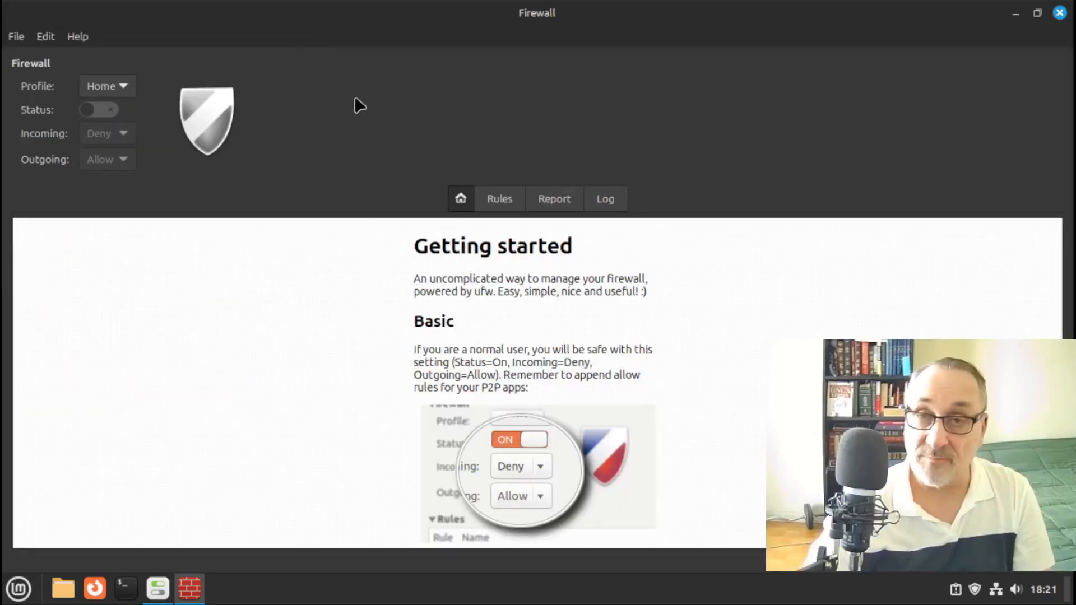
click(101, 110)
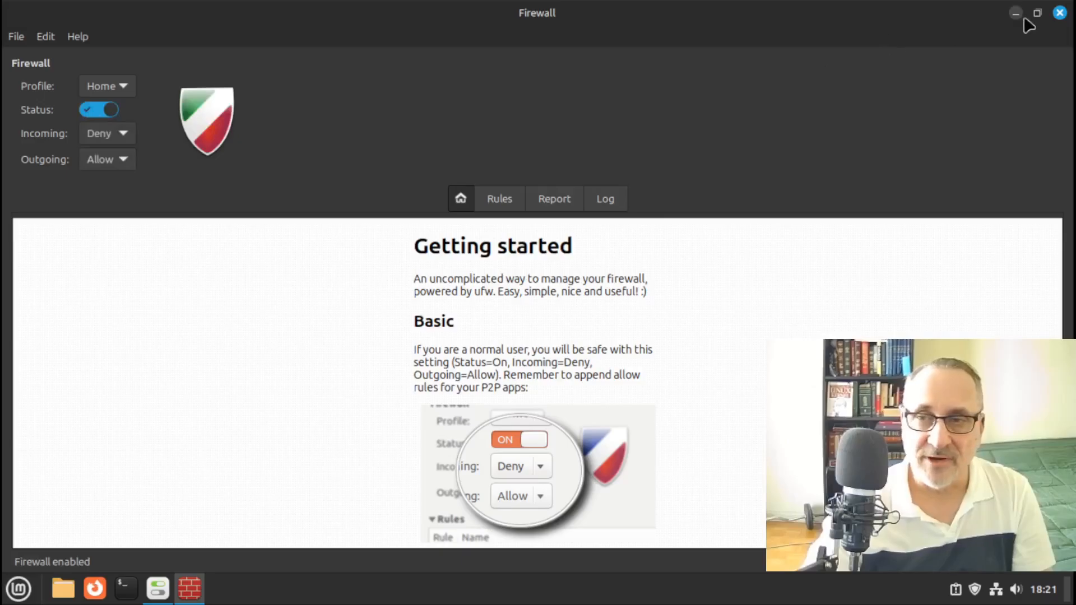
click(1059, 12)
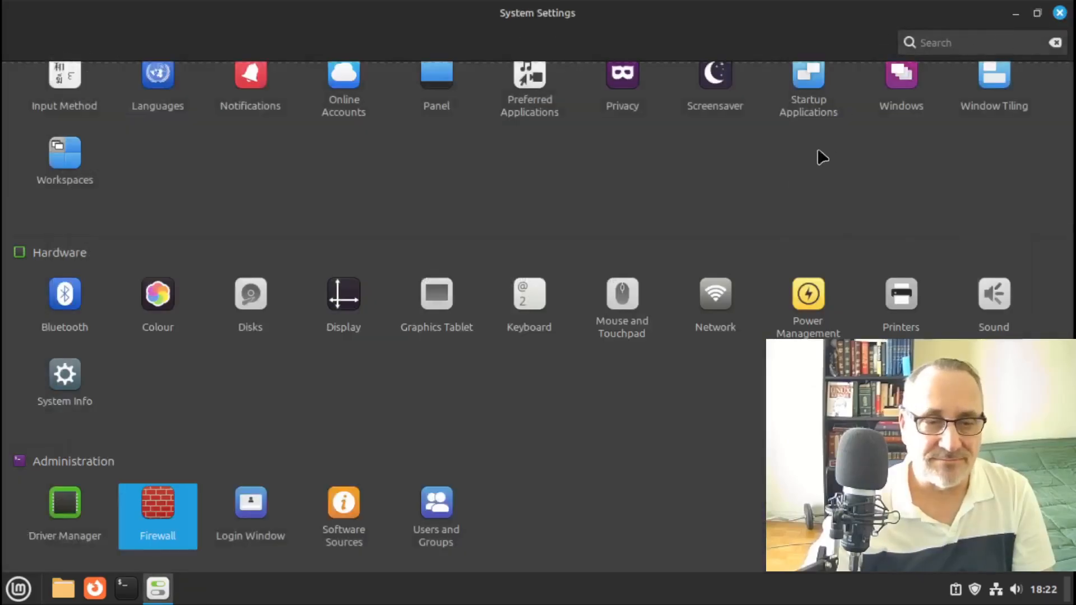
In Power Management, never turn off the screen and make the power button shut down immediately
scroll(1071, 250, up, 3)
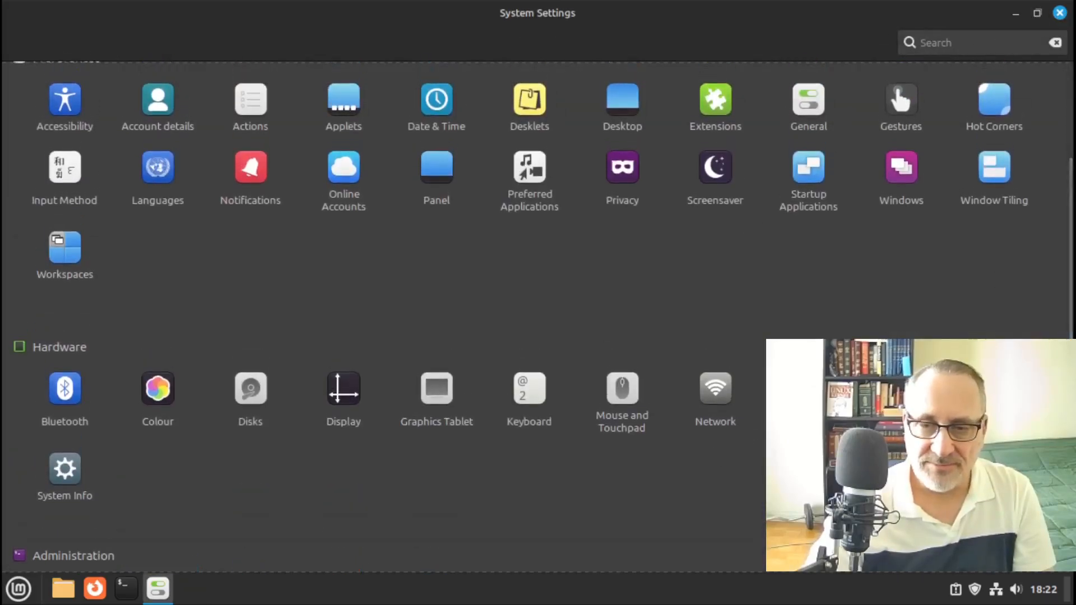
click(808, 389)
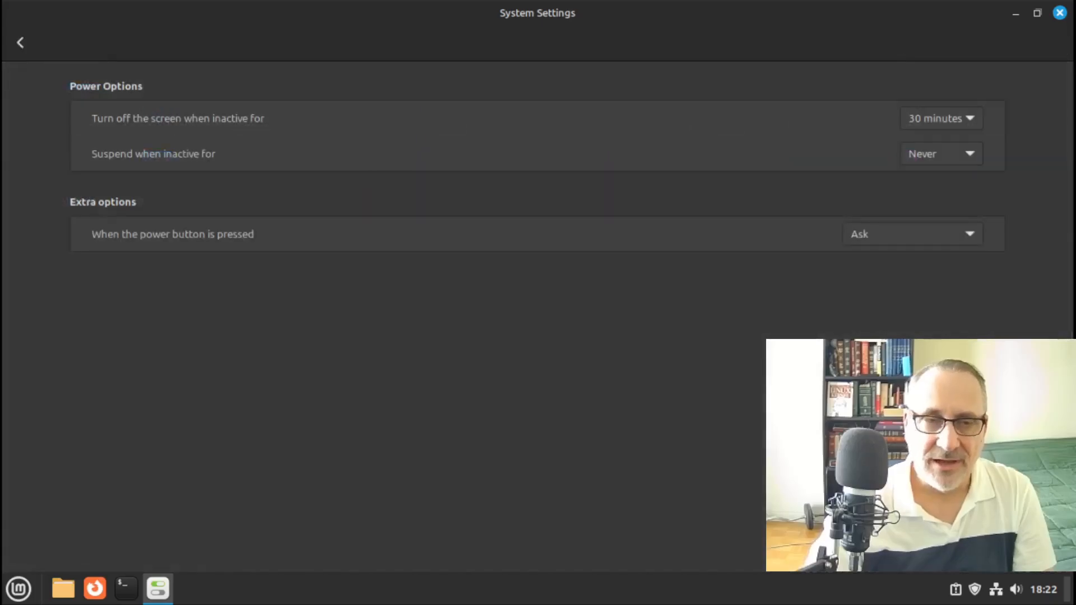
click(964, 119)
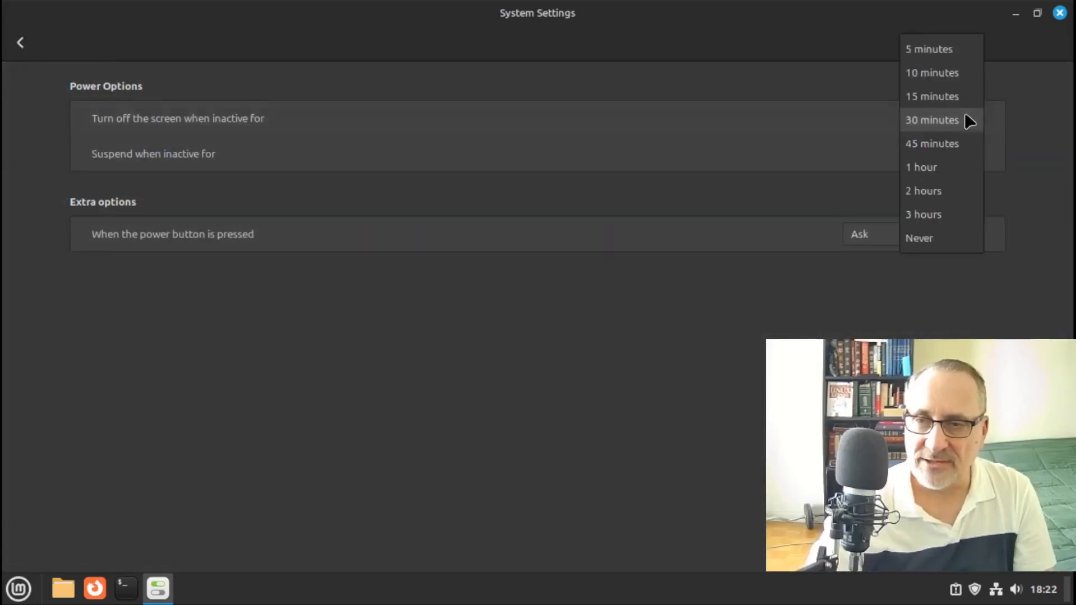
click(919, 238)
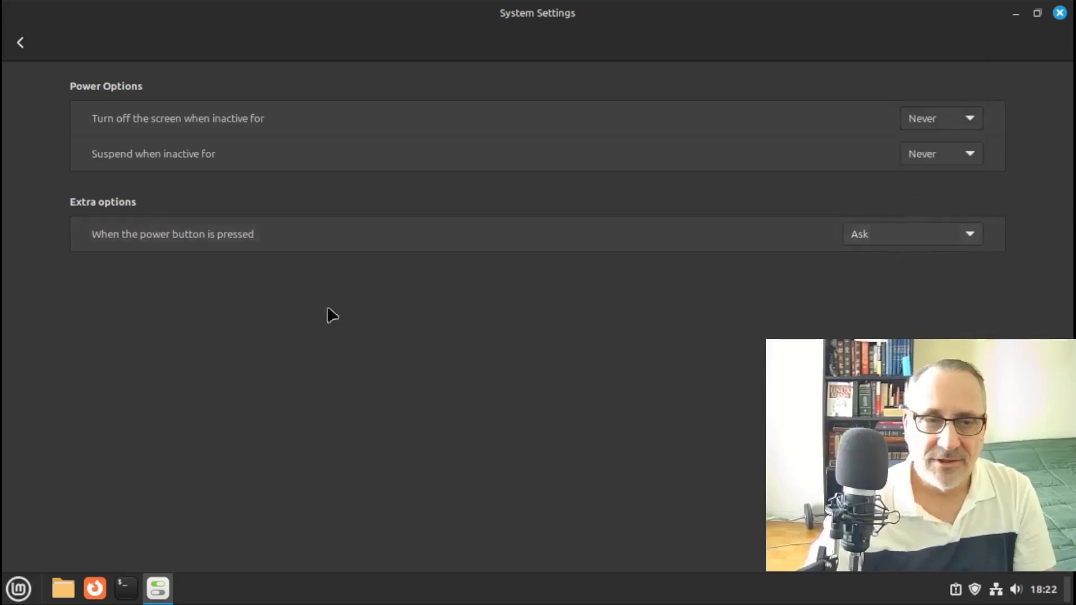
click(973, 237)
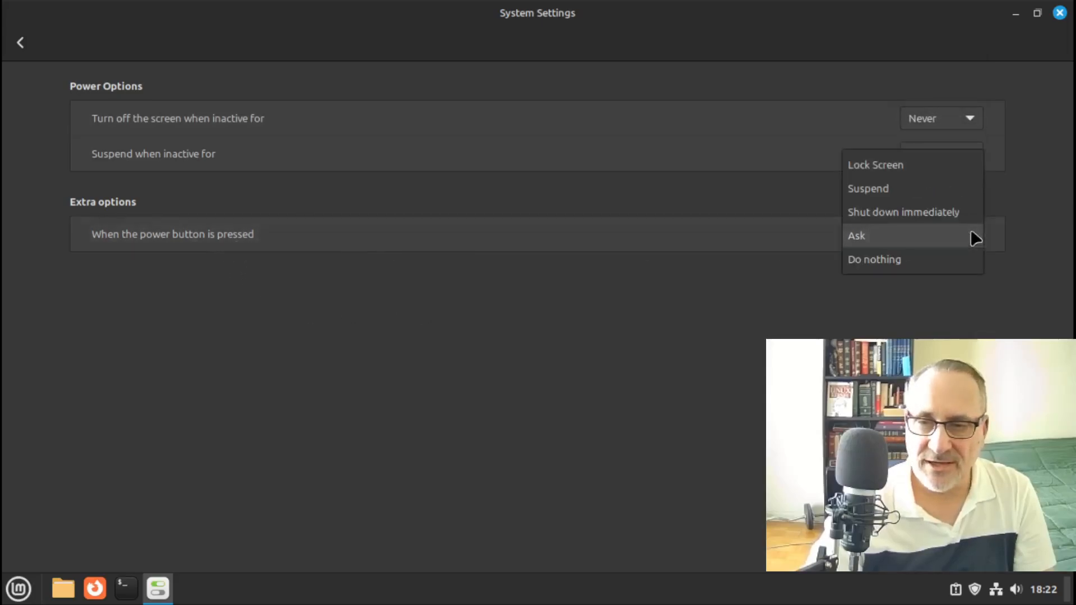
click(916, 211)
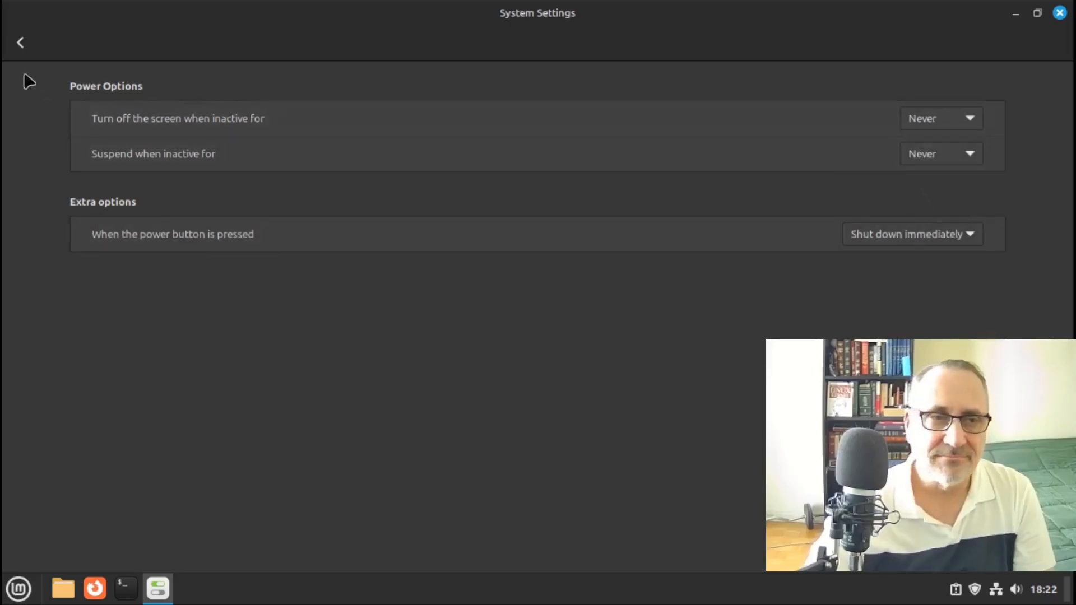
click(21, 42)
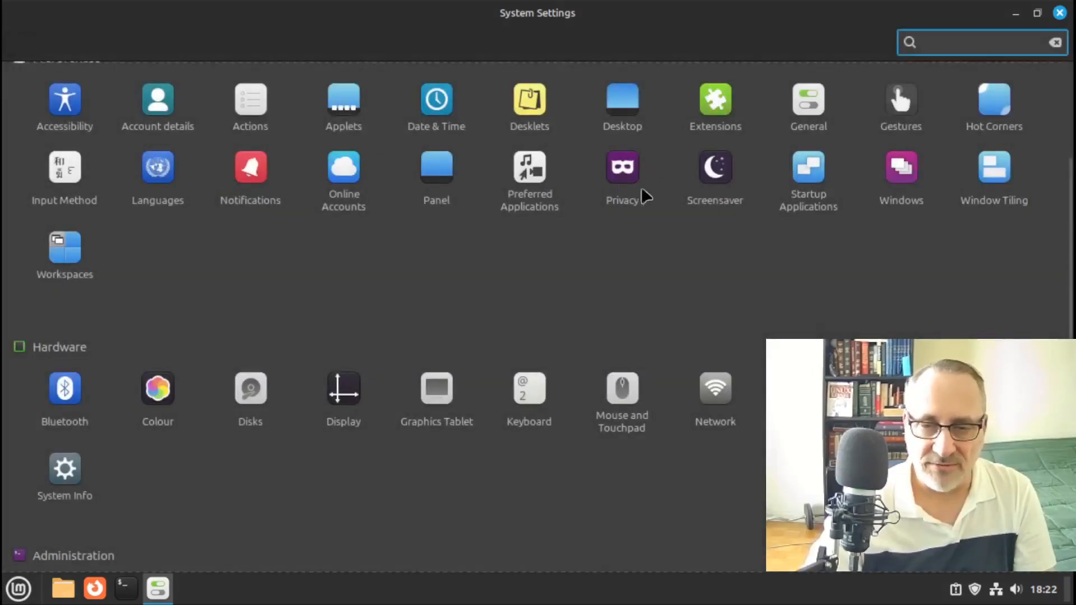
Set the screensaver delay to Never, disable both lock options, and close System Settings
click(710, 176)
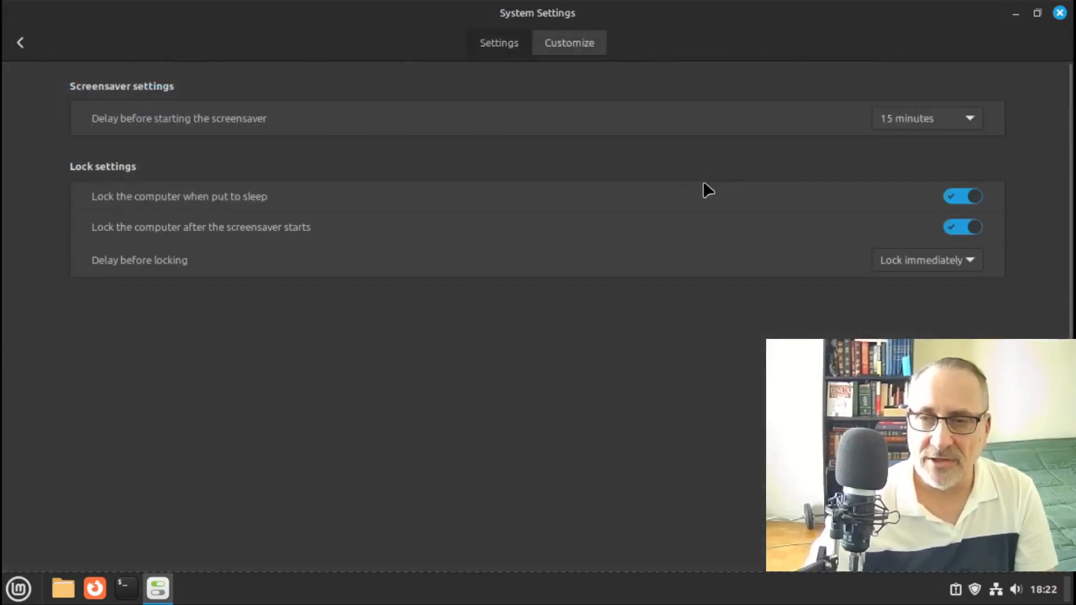
click(963, 117)
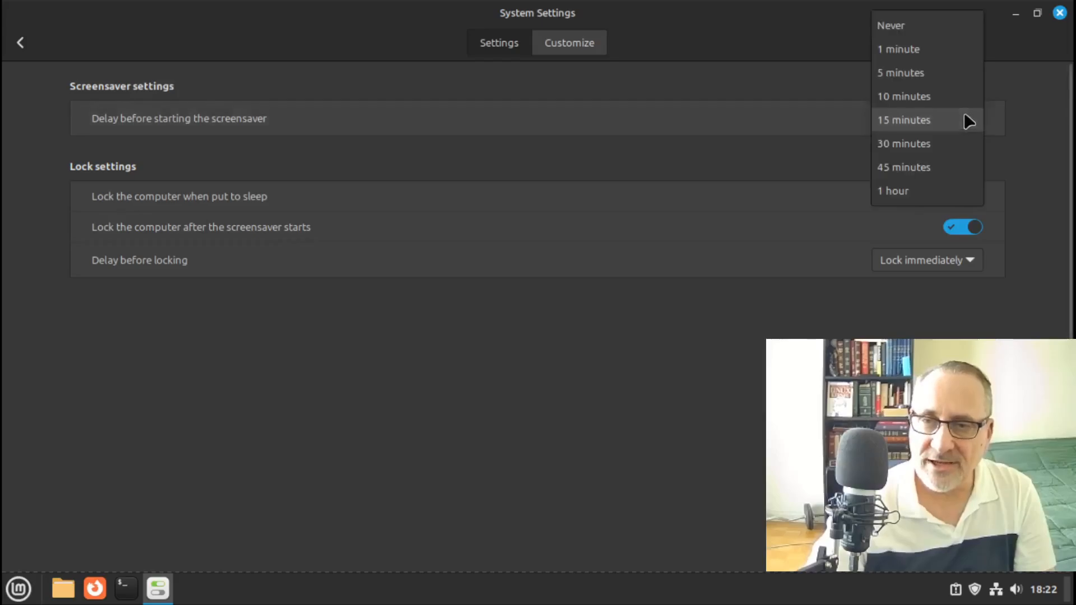
click(890, 28)
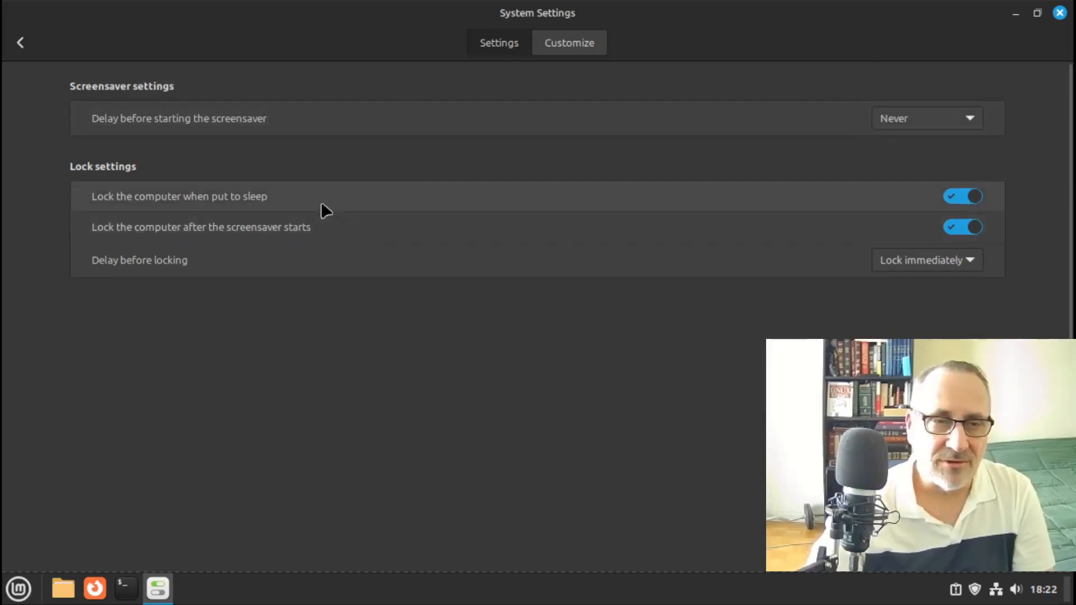
click(959, 196)
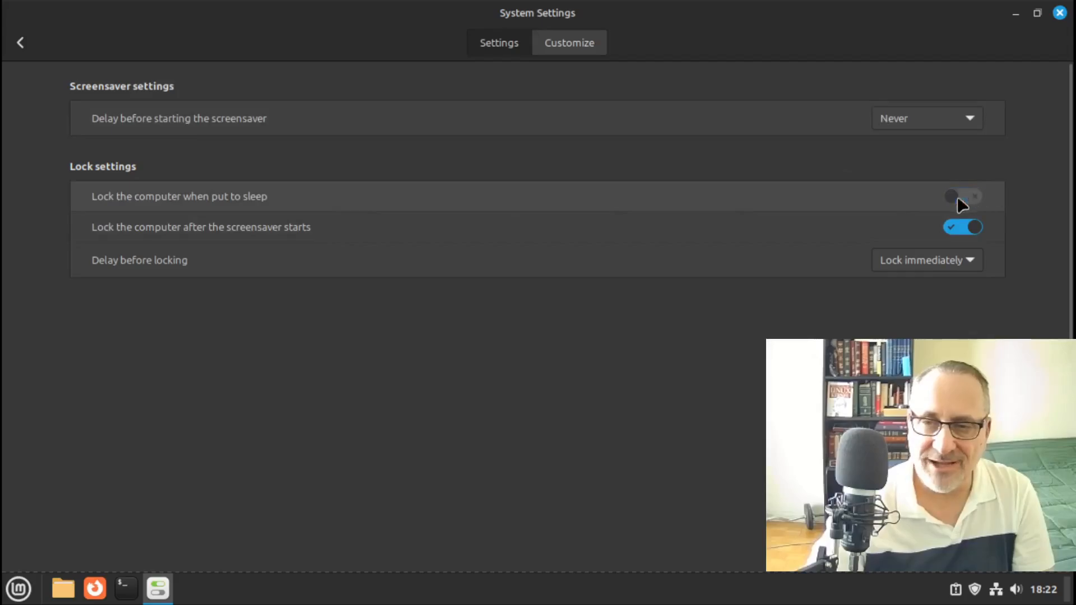
click(948, 227)
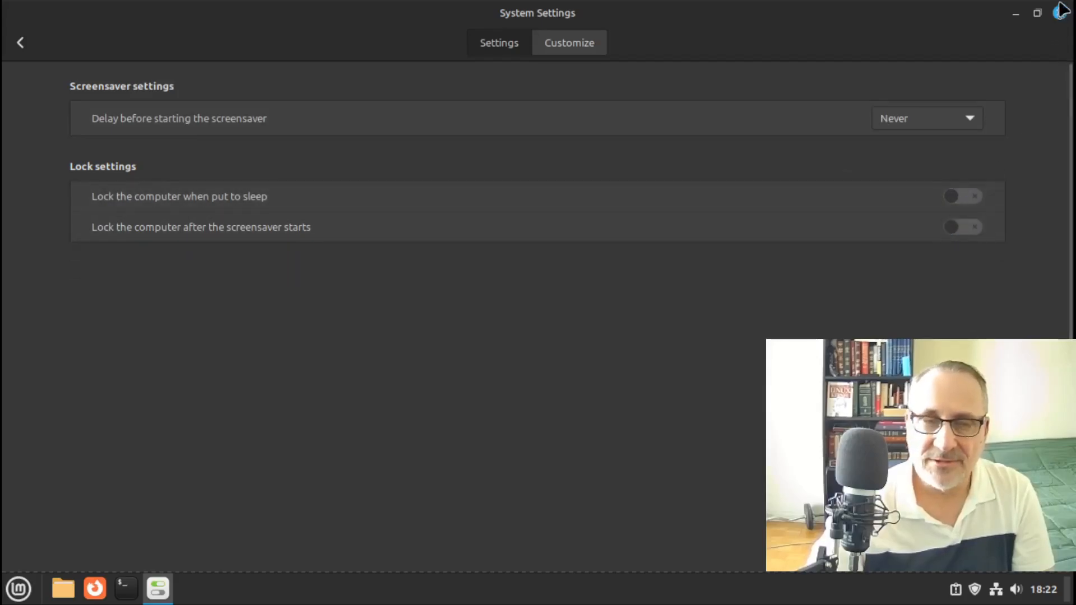
click(19, 42)
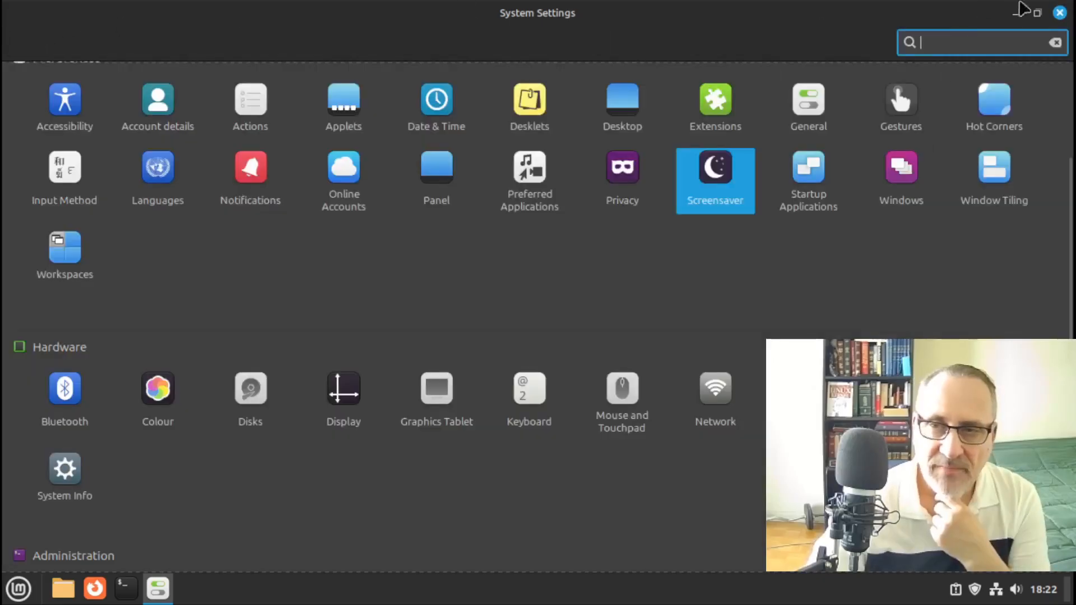
click(1060, 13)
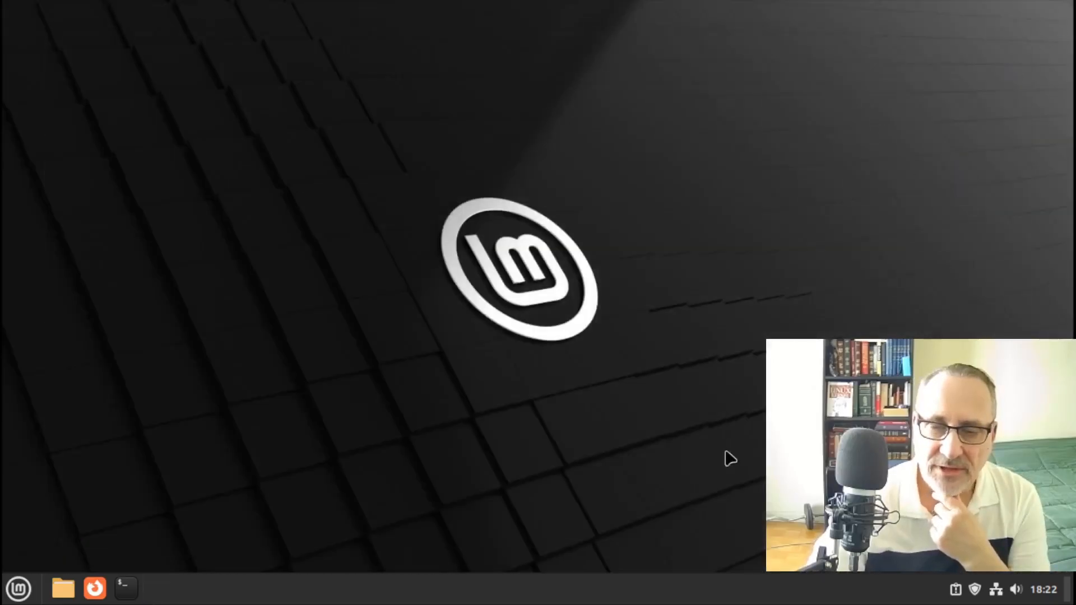
Permanently ignore the Timeshift setup report in System Reports and close the window
click(955, 589)
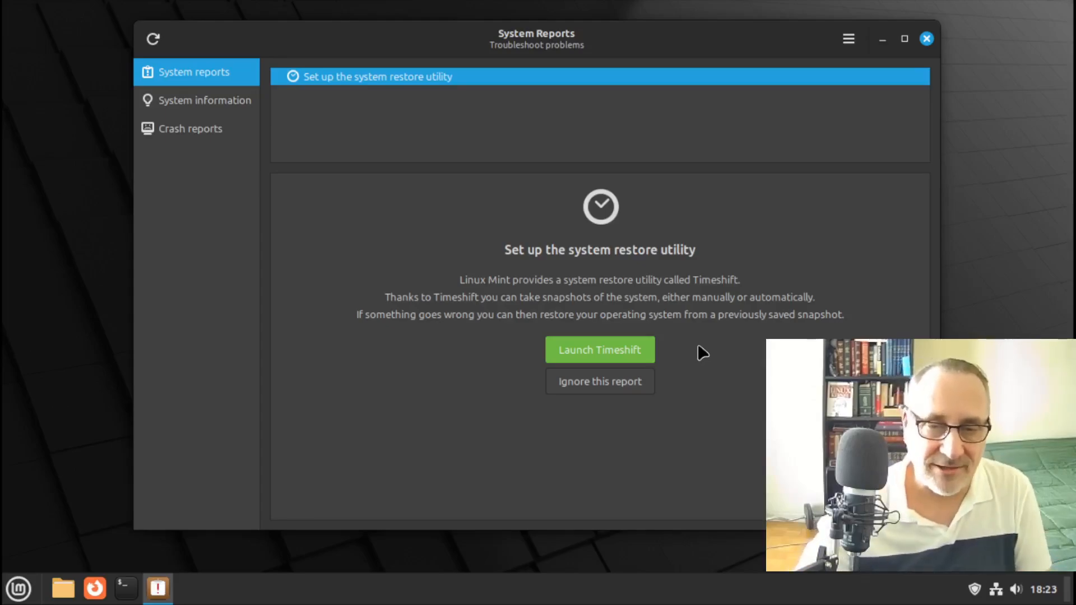
click(599, 382)
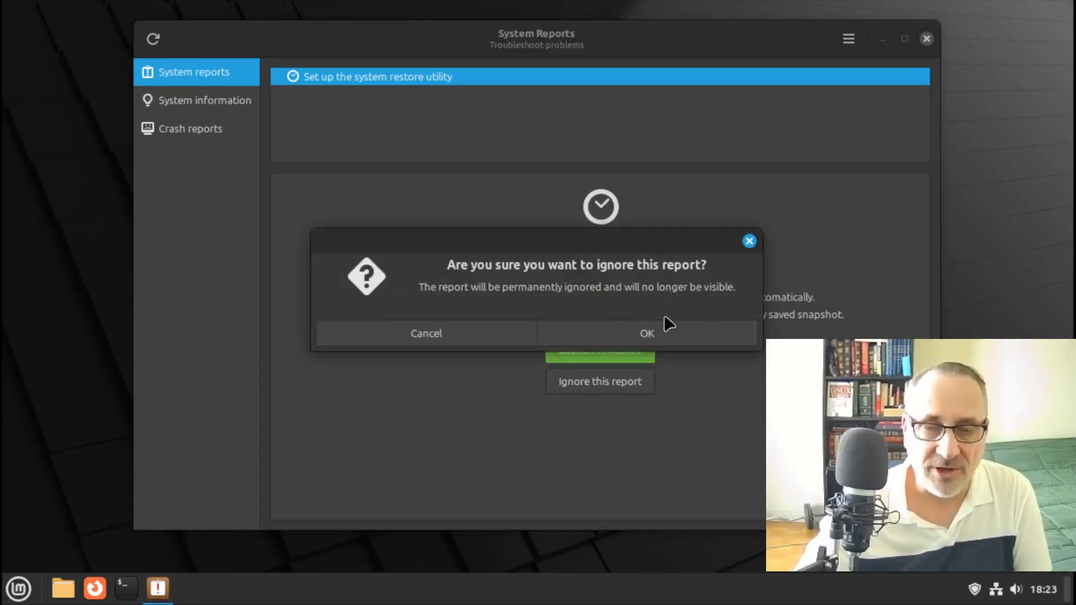
click(667, 332)
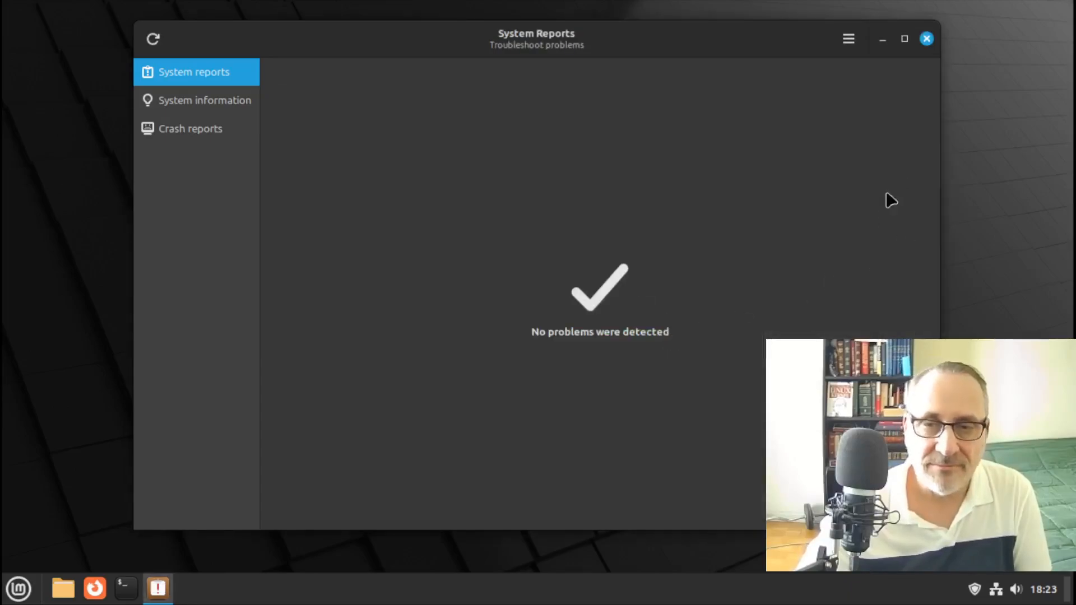
click(933, 40)
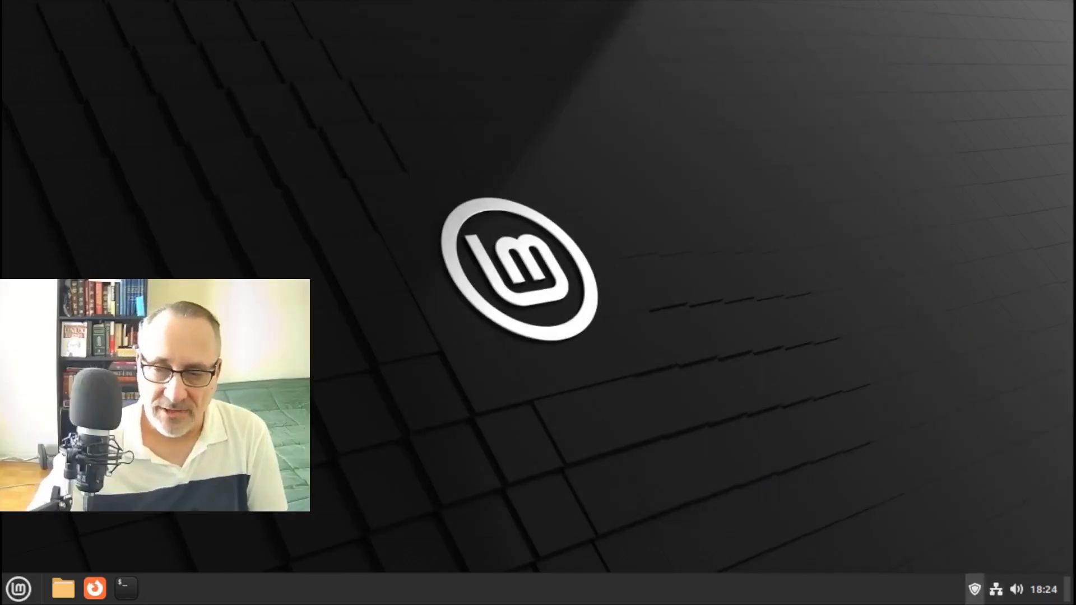
Raise the system volume to 100% from the panel volume control
click(1017, 589)
click(970, 524)
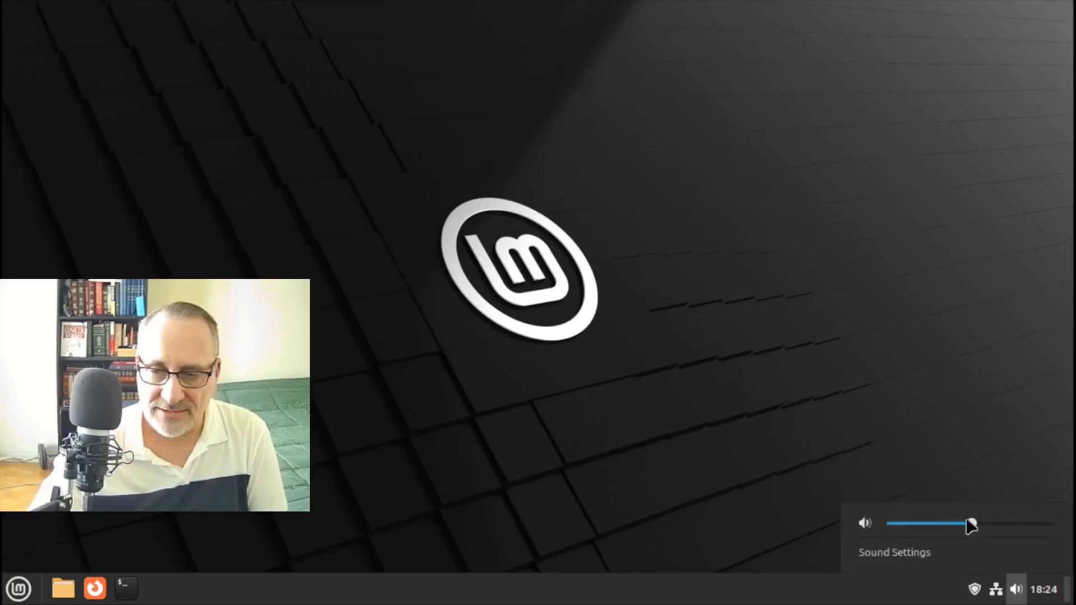
drag(972, 526, 1057, 523)
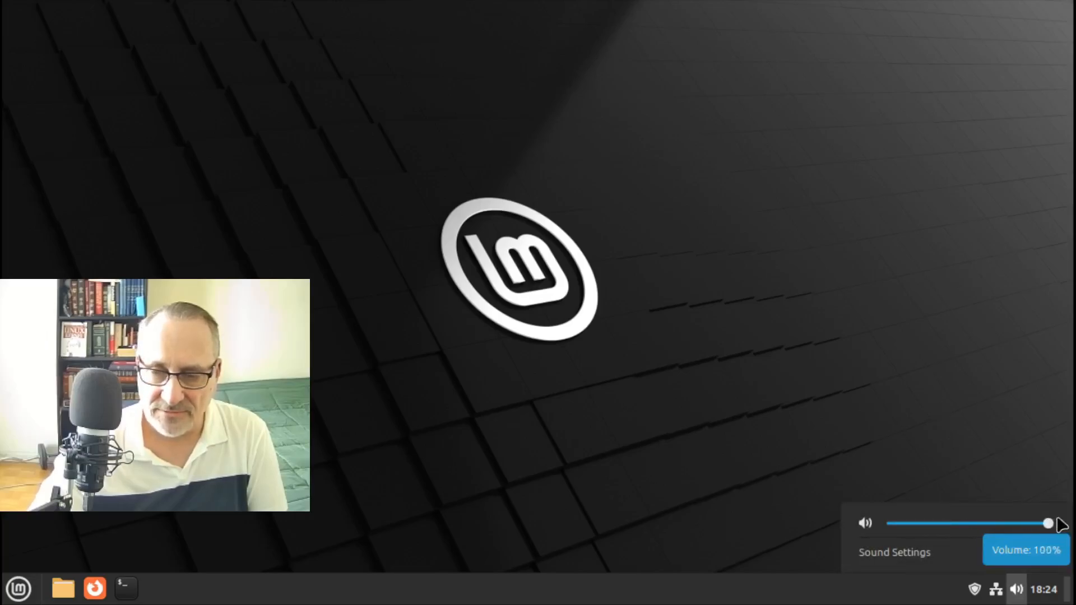
click(989, 378)
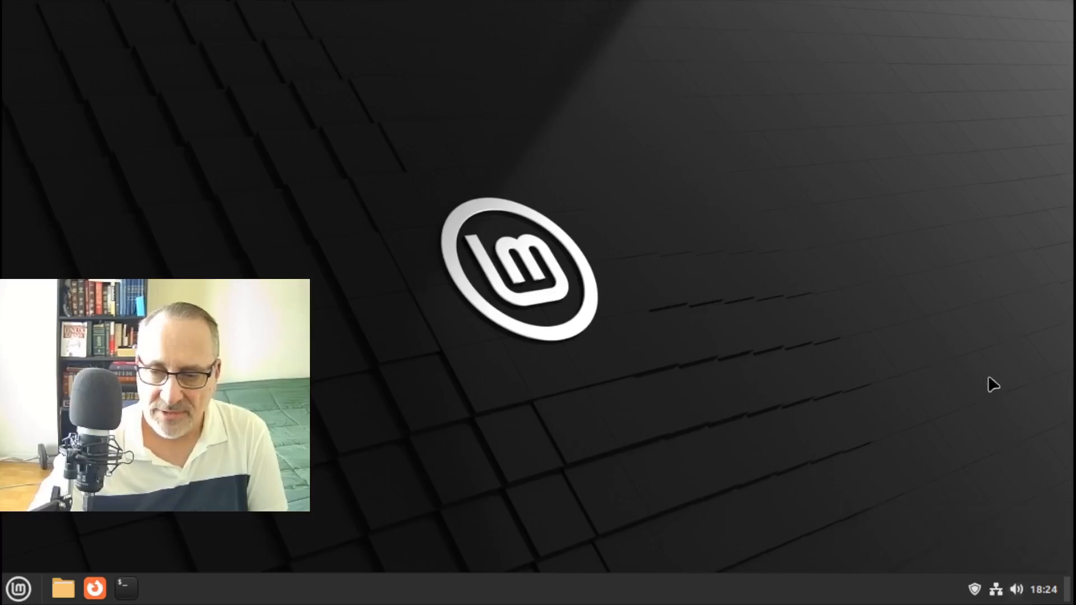
Switch the panel clock to 12-hour format and show the date alongside it
click(1044, 596)
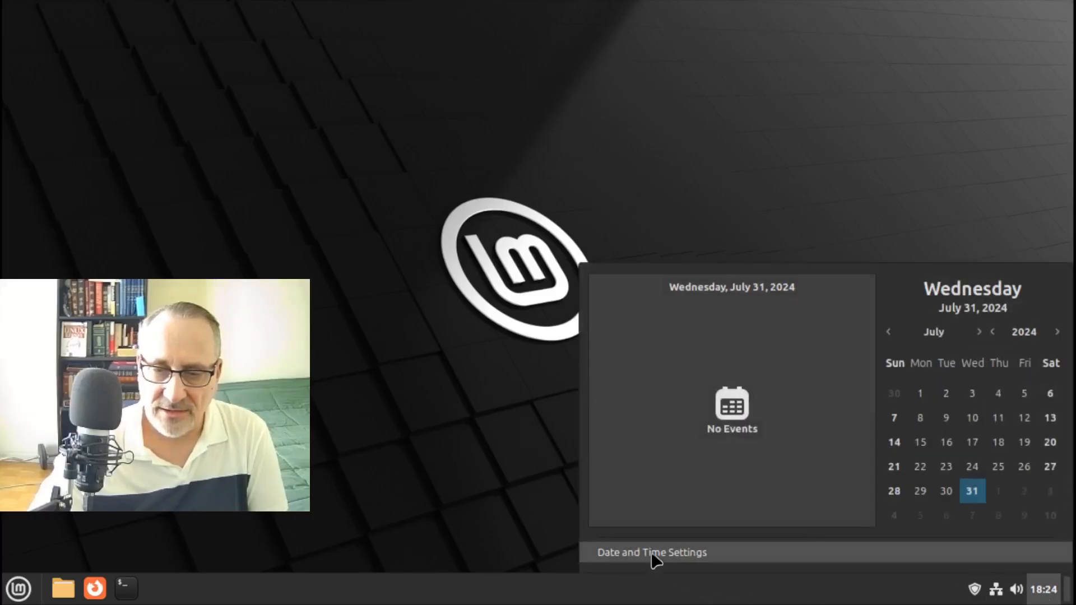
click(652, 553)
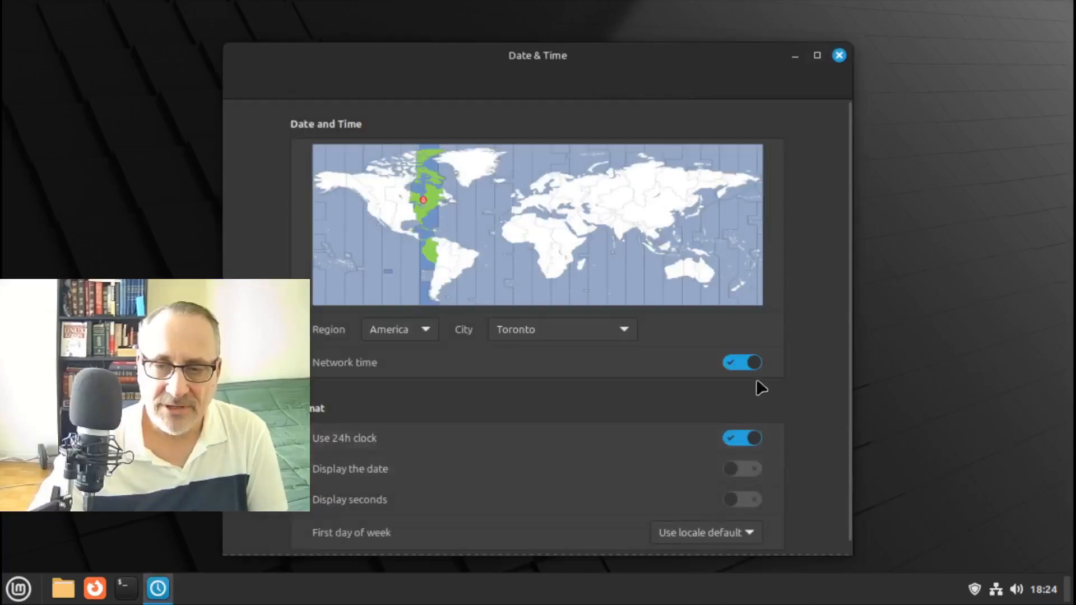
click(728, 437)
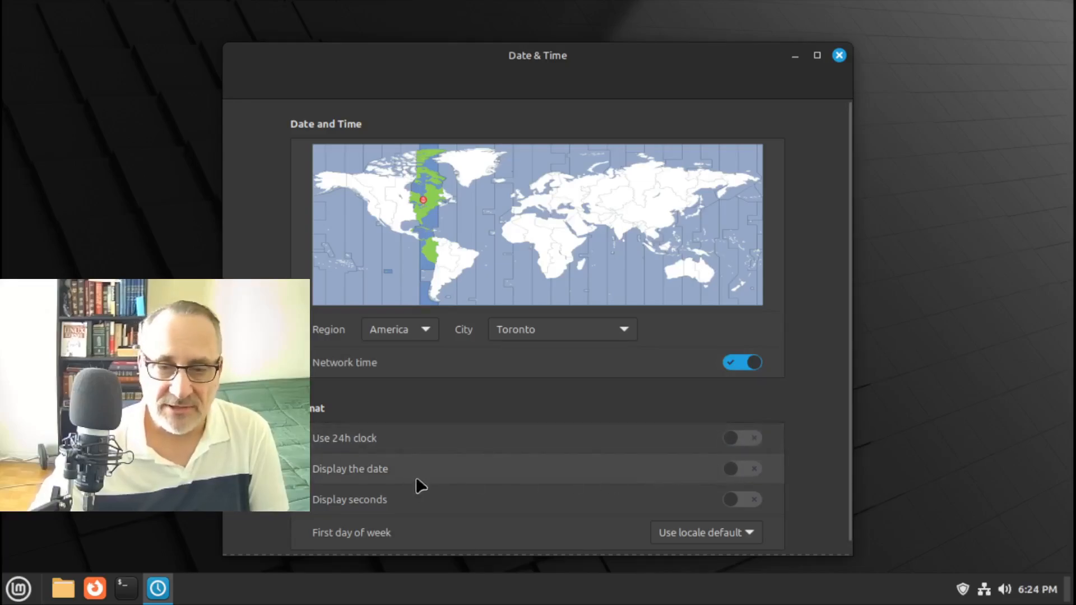
click(755, 469)
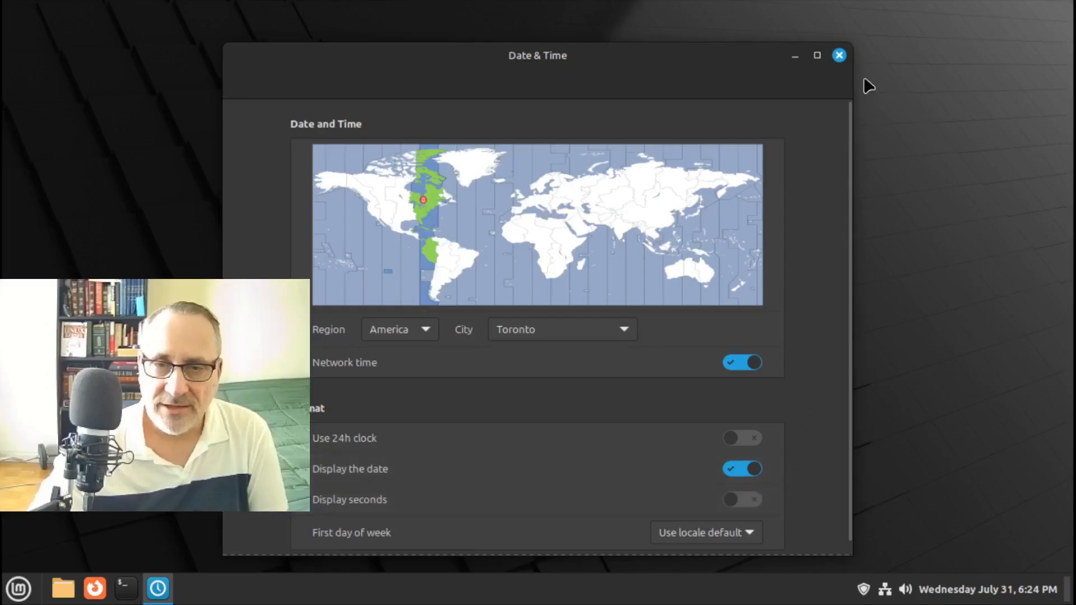
click(846, 56)
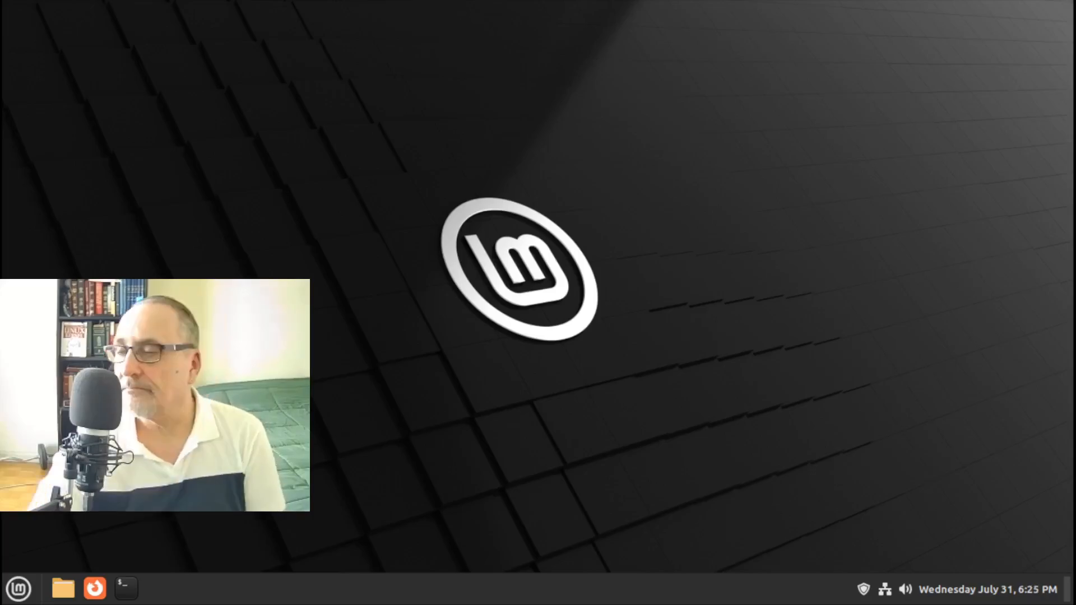
Download and install the Weather applet from the Applets manager
right_click(728, 595)
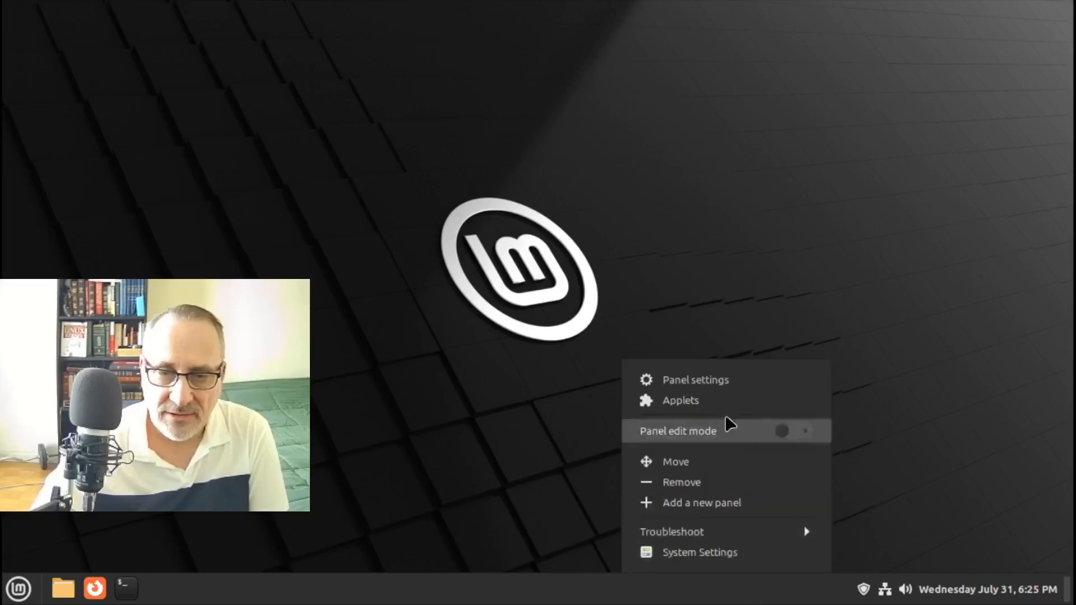
click(709, 401)
click(575, 101)
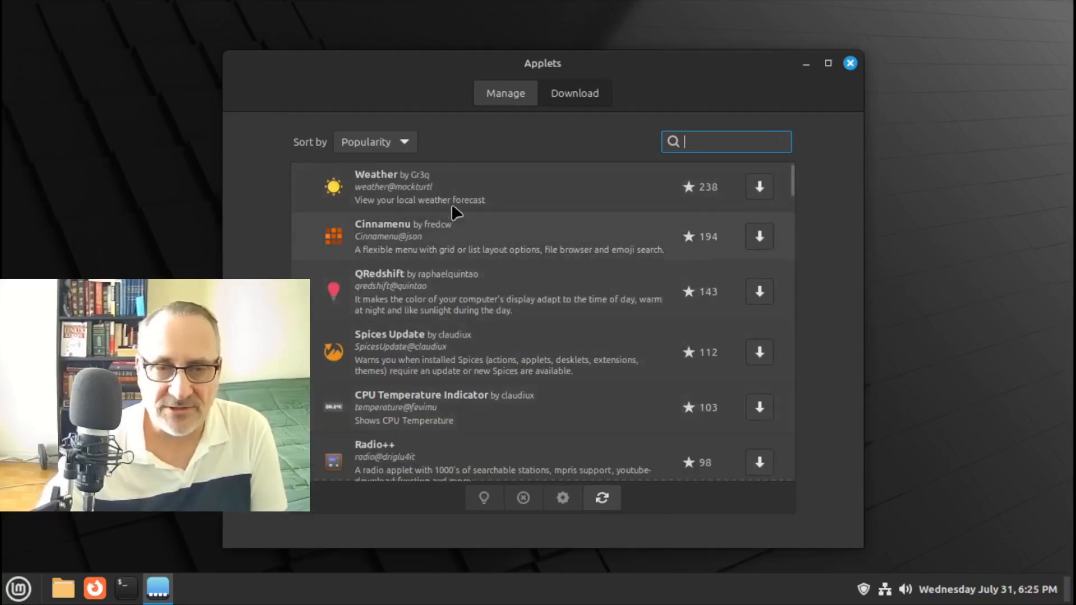
click(420, 186)
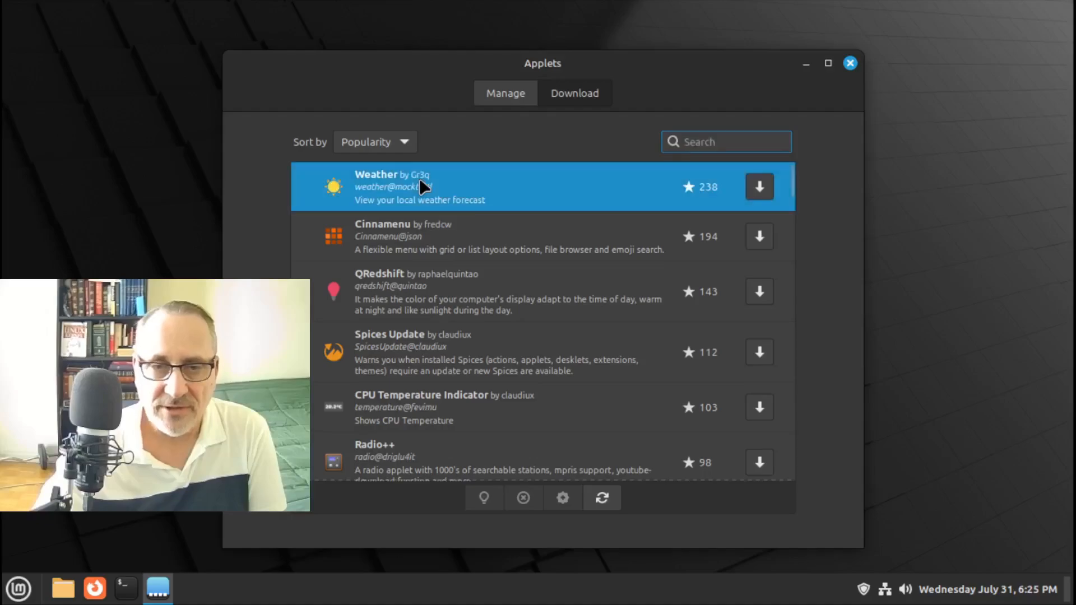
click(768, 191)
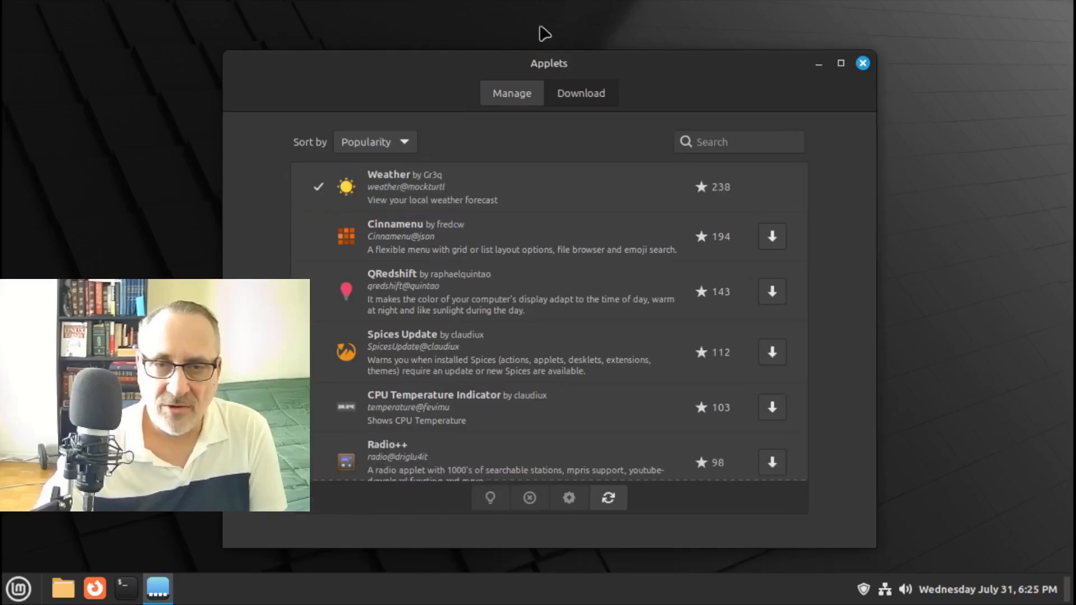
Add the installed Weather applet to the panel and close the Applets window
click(502, 101)
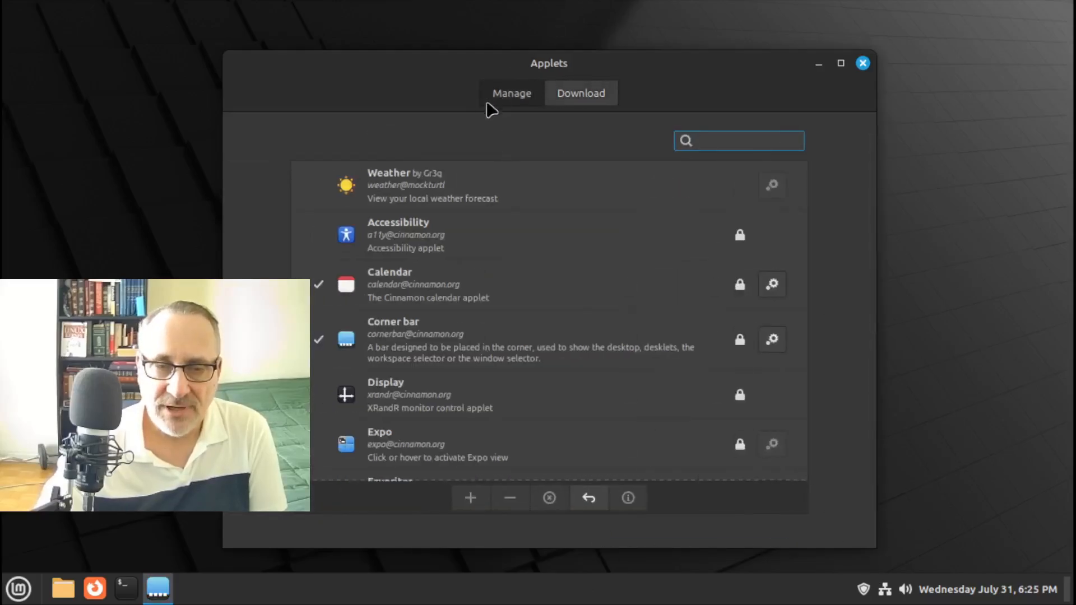
click(385, 183)
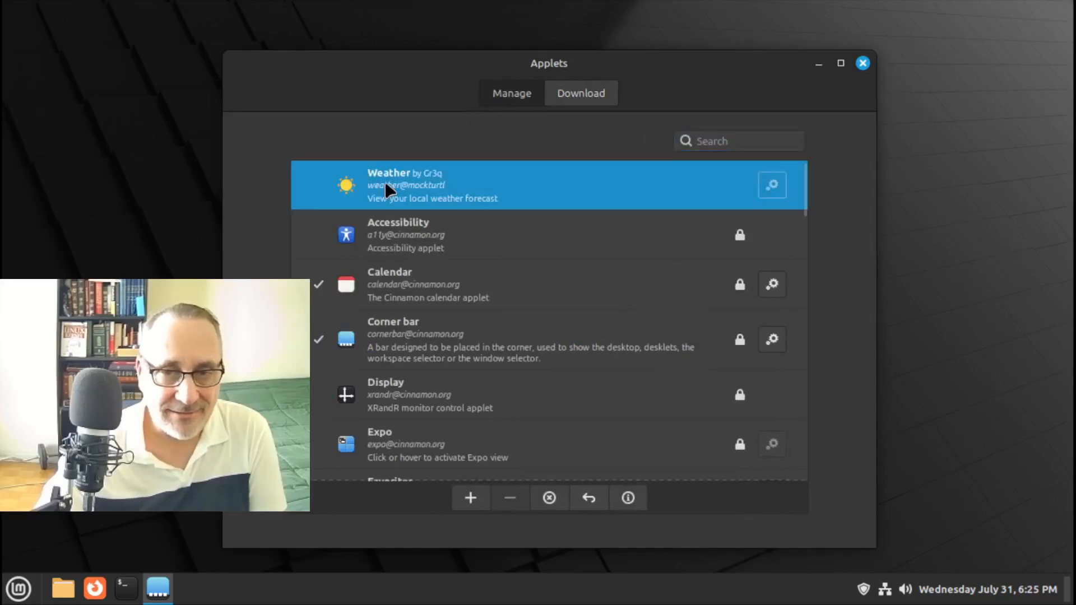
click(471, 498)
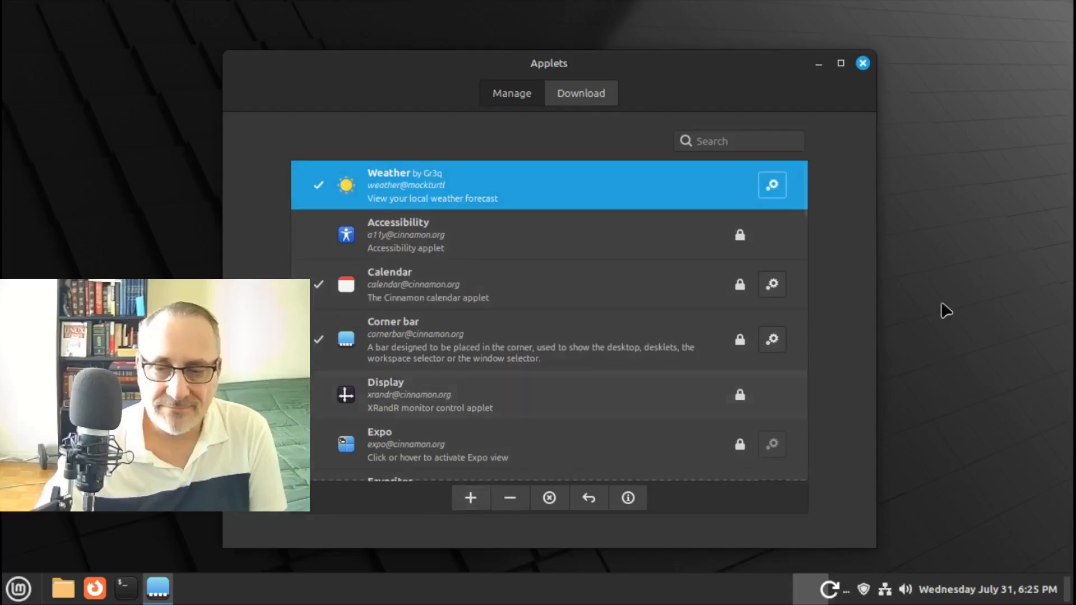
click(863, 63)
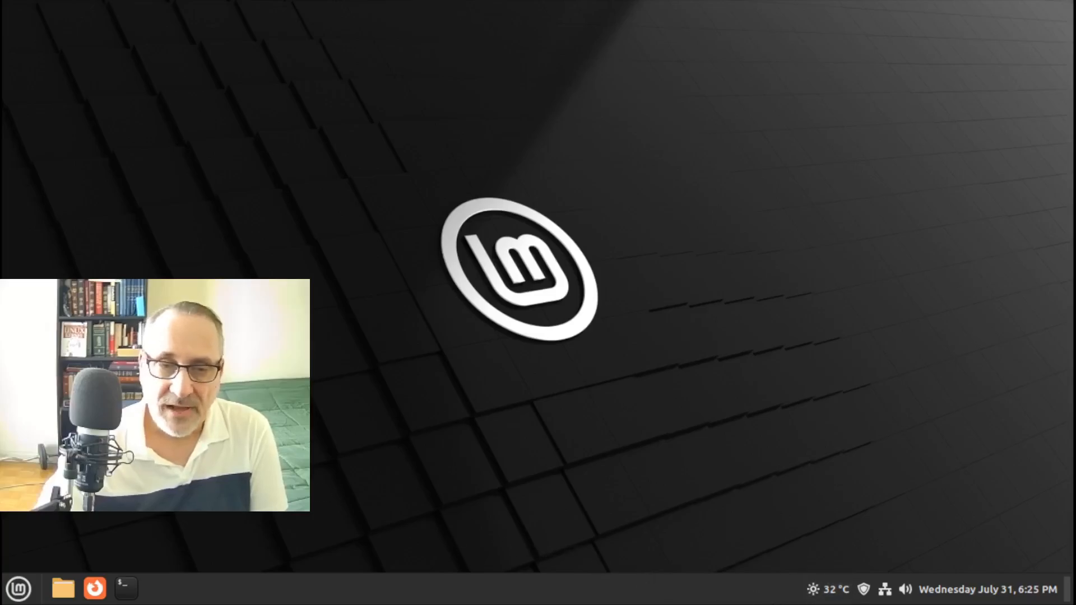
click(19, 578)
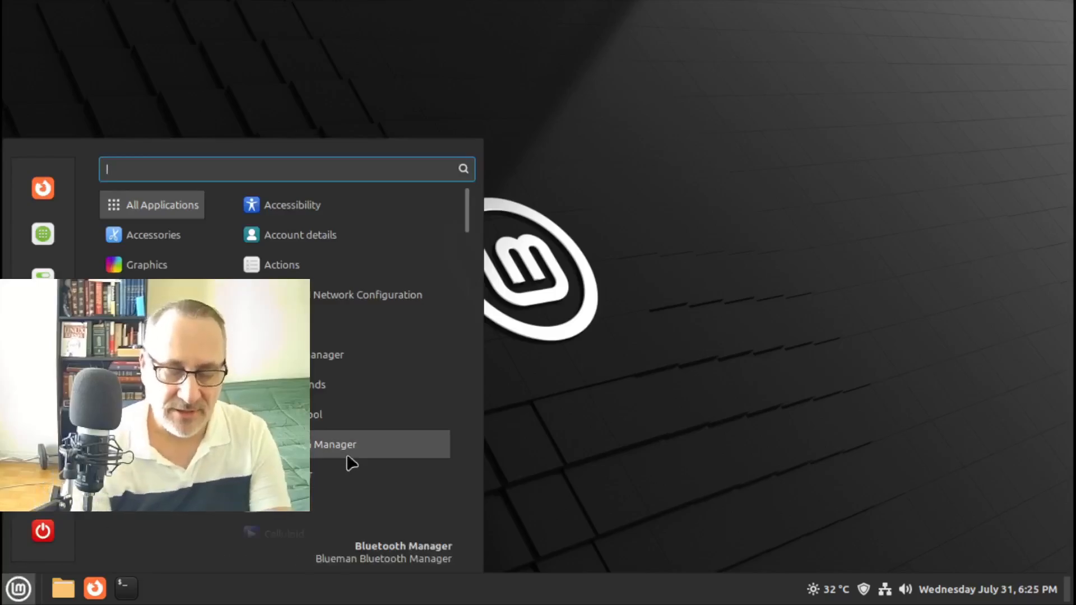
Set the default system font to Ubuntu Bold at size 11, then close Font Selection
text(font)
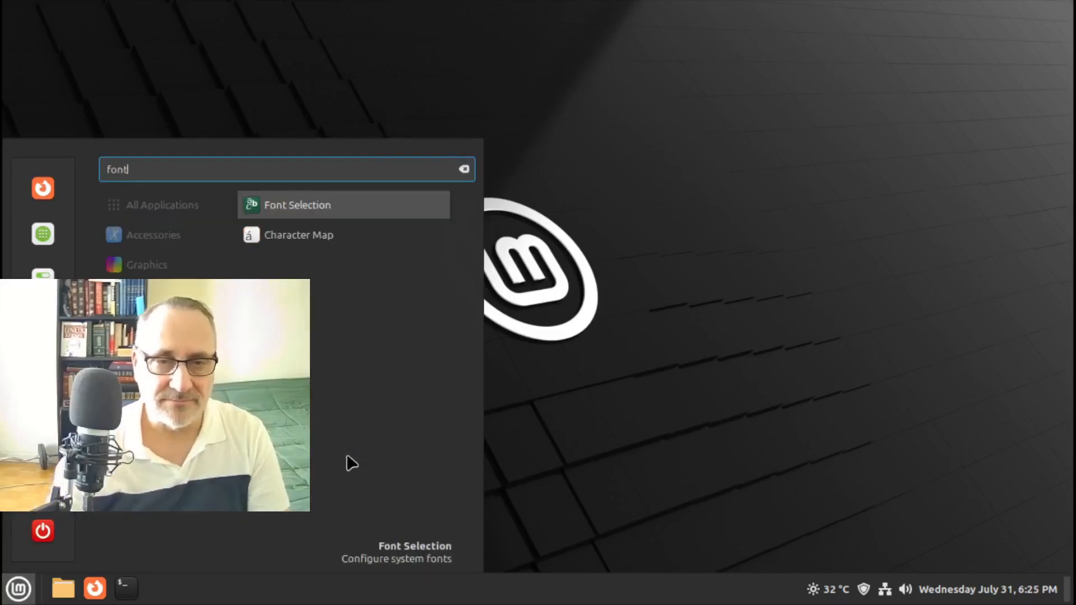
key(Return)
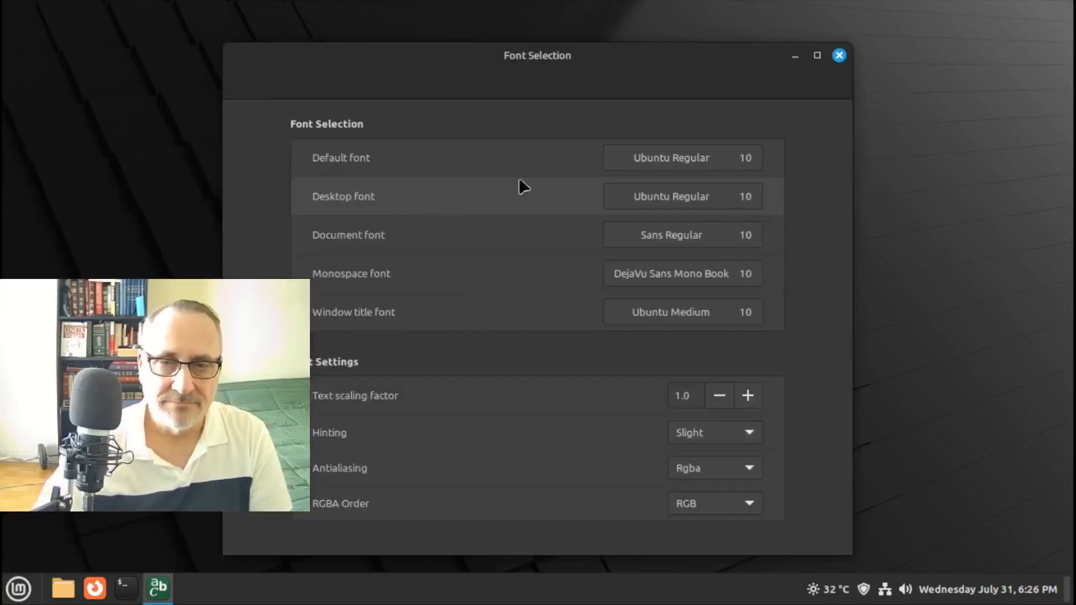
click(748, 162)
click(680, 466)
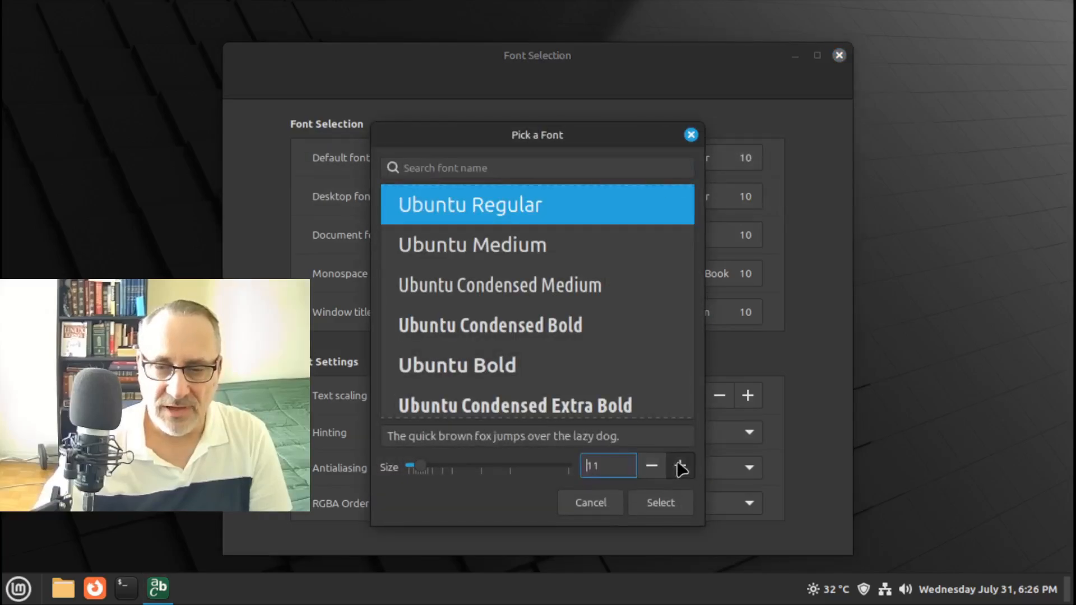
click(484, 363)
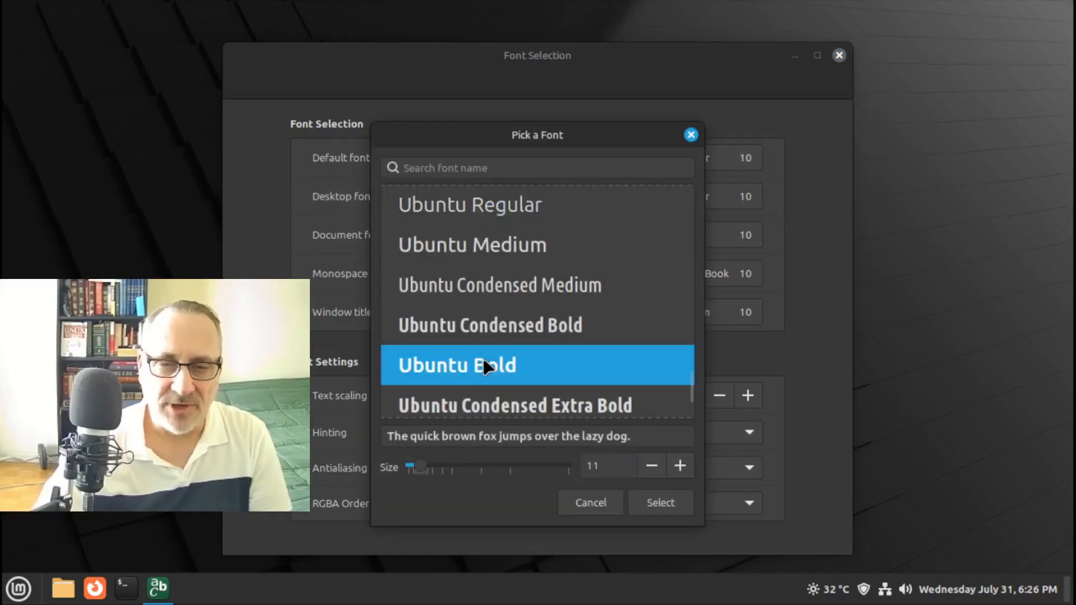
click(667, 495)
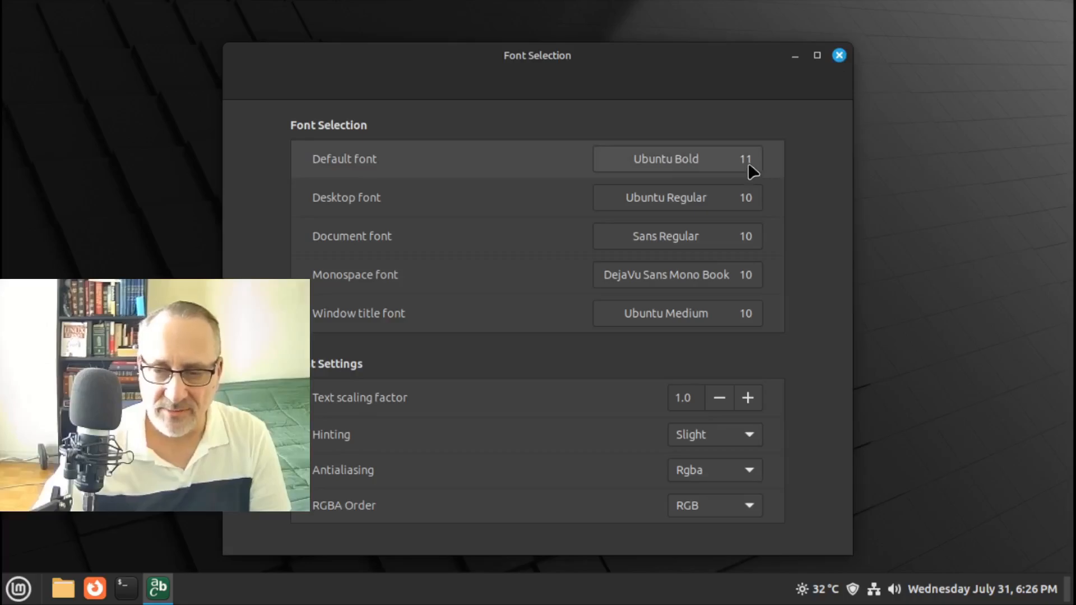
click(840, 55)
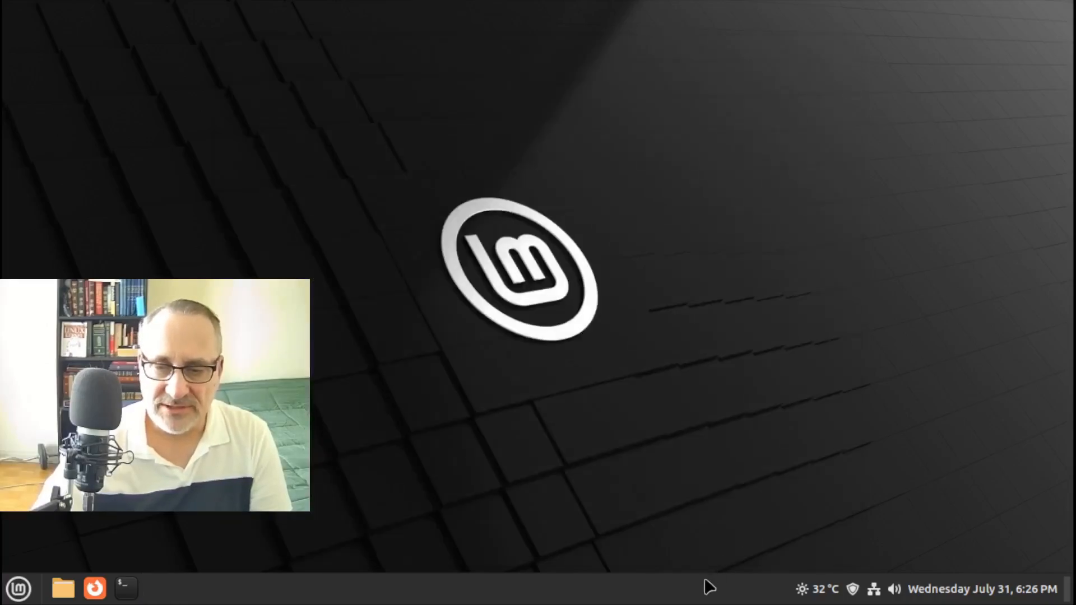
Open the Toronto weather popup and scroll its hourly forecast into Thursday morning
click(808, 593)
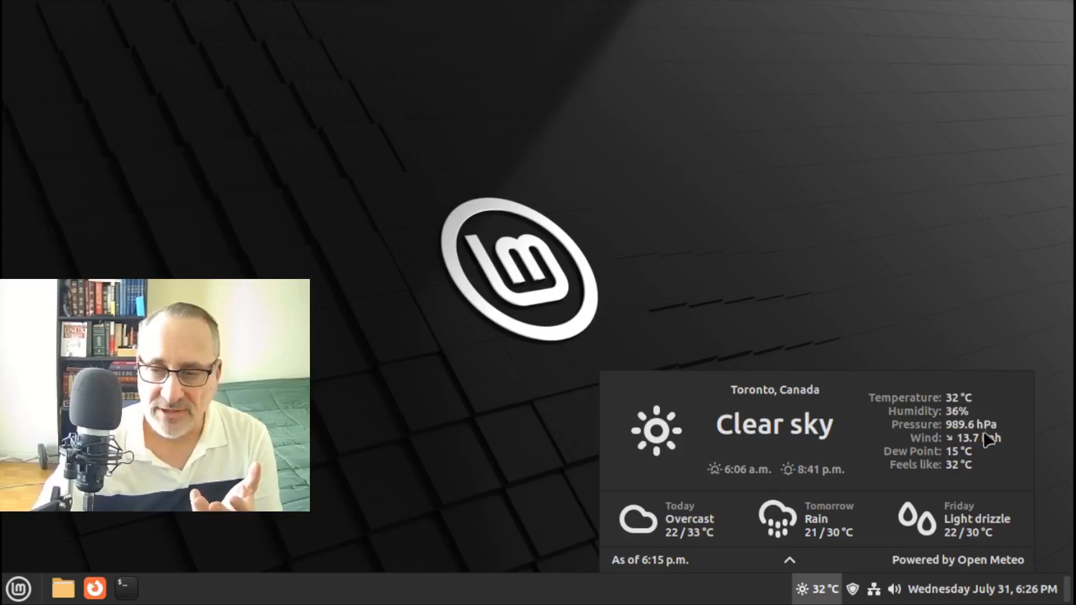
click(789, 561)
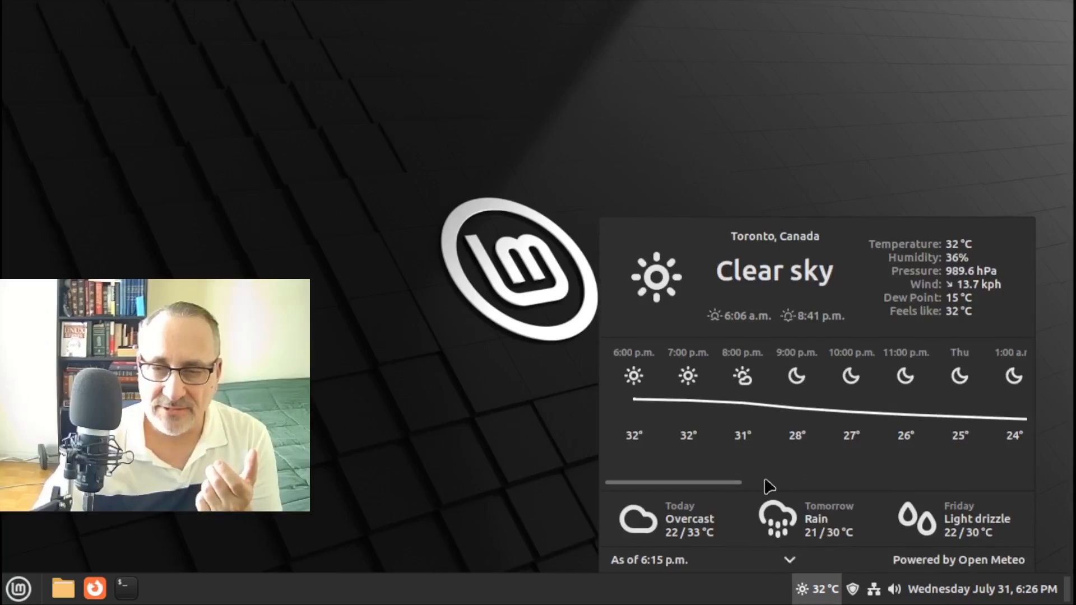
drag(739, 482, 1052, 478)
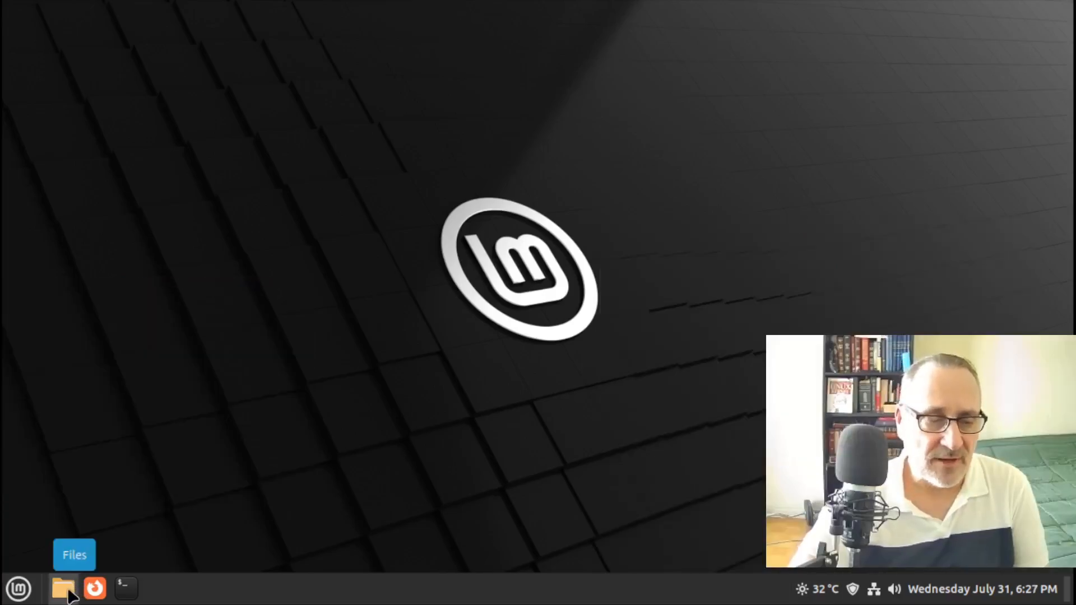
Launch the Files file manager once, maximize it, and close it
click(65, 588)
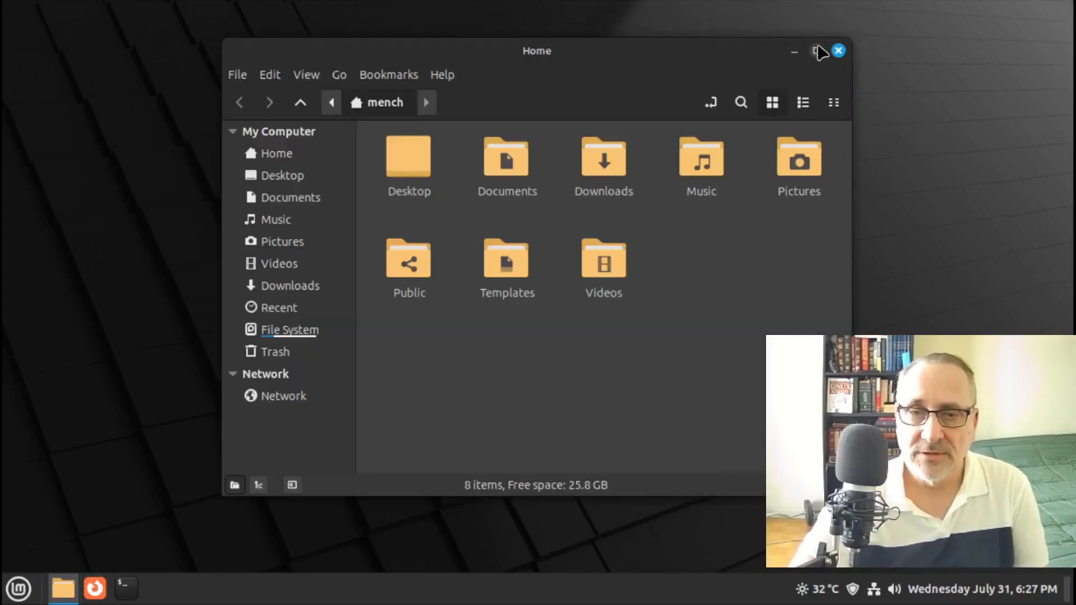
click(819, 48)
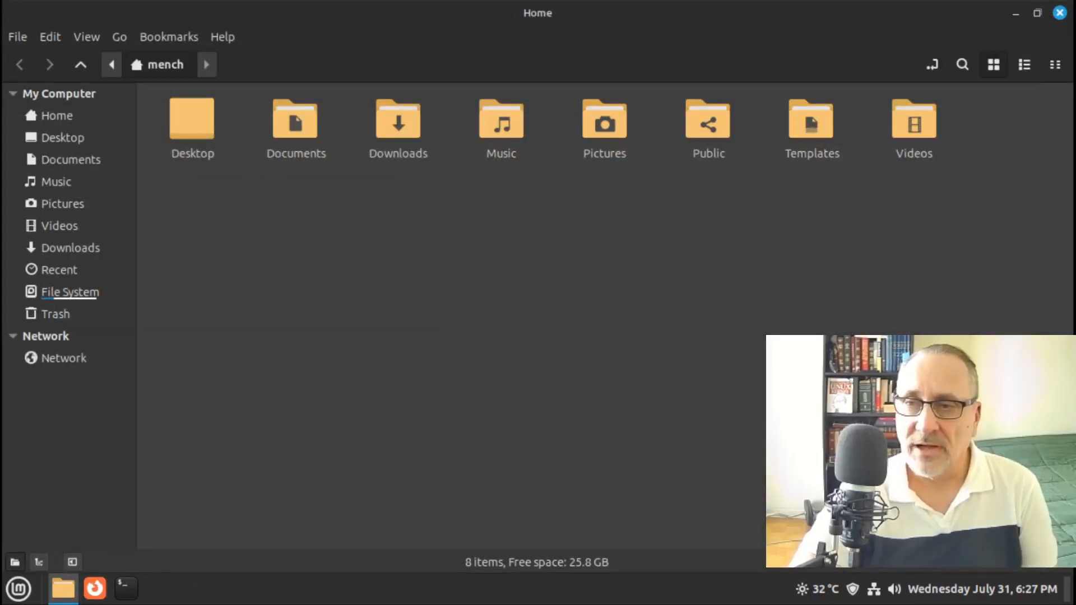
click(1060, 12)
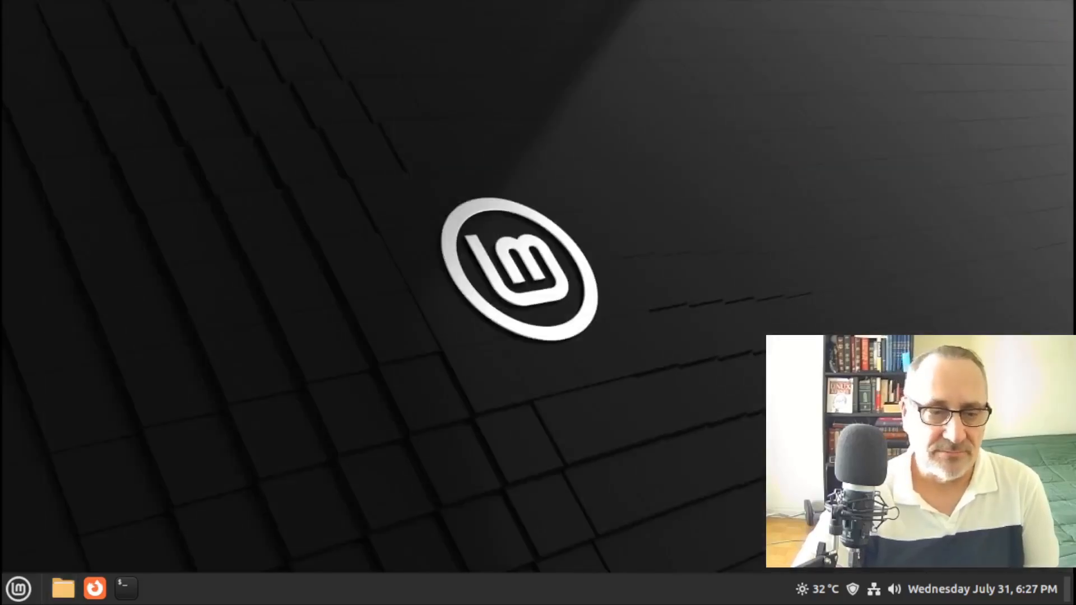
Launch Firefox for the first time and close it again
click(94, 588)
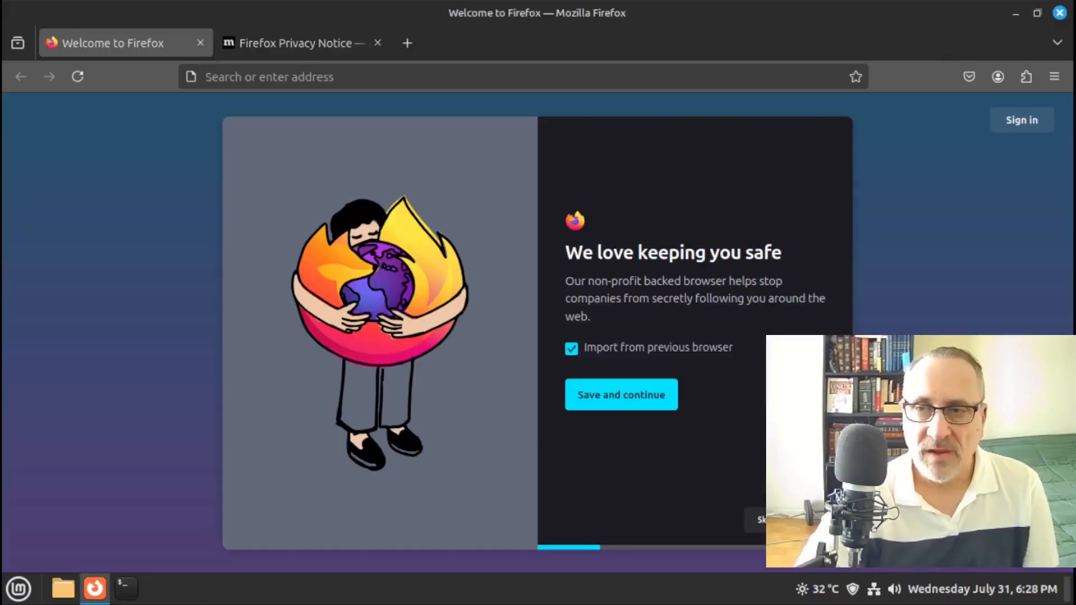
click(1059, 13)
click(19, 589)
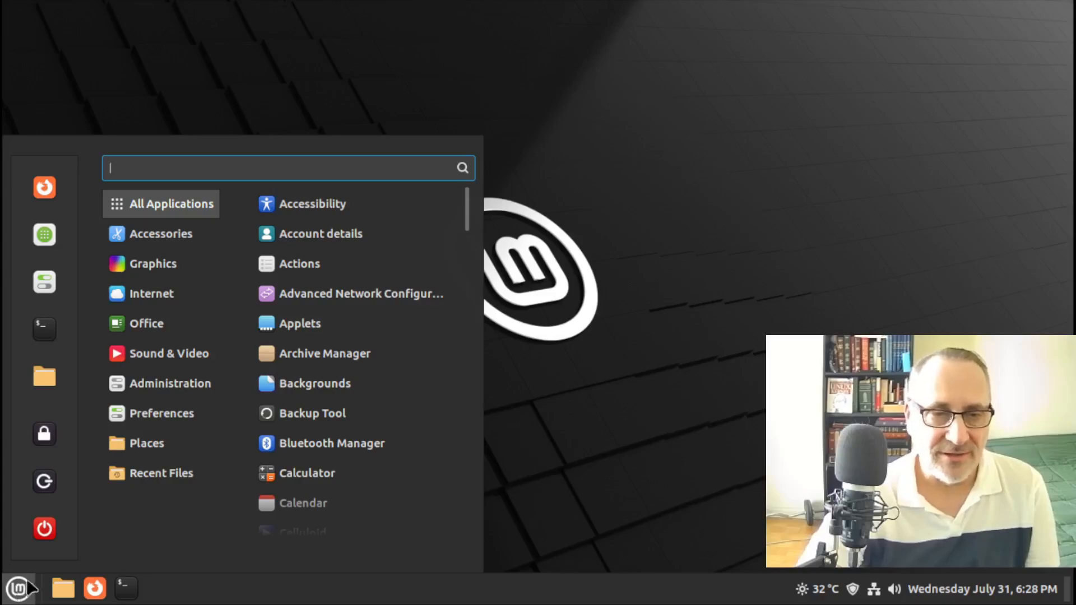
Launch LibreOffice Writer, turn off Show tips on startup, and close Writer
mouse_move(153, 329)
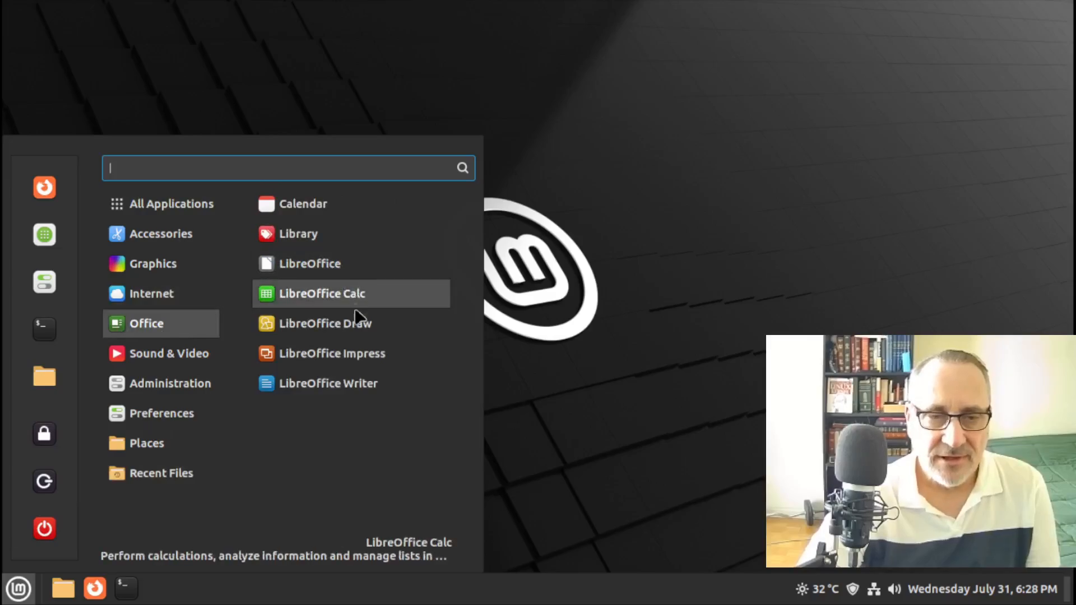
click(348, 387)
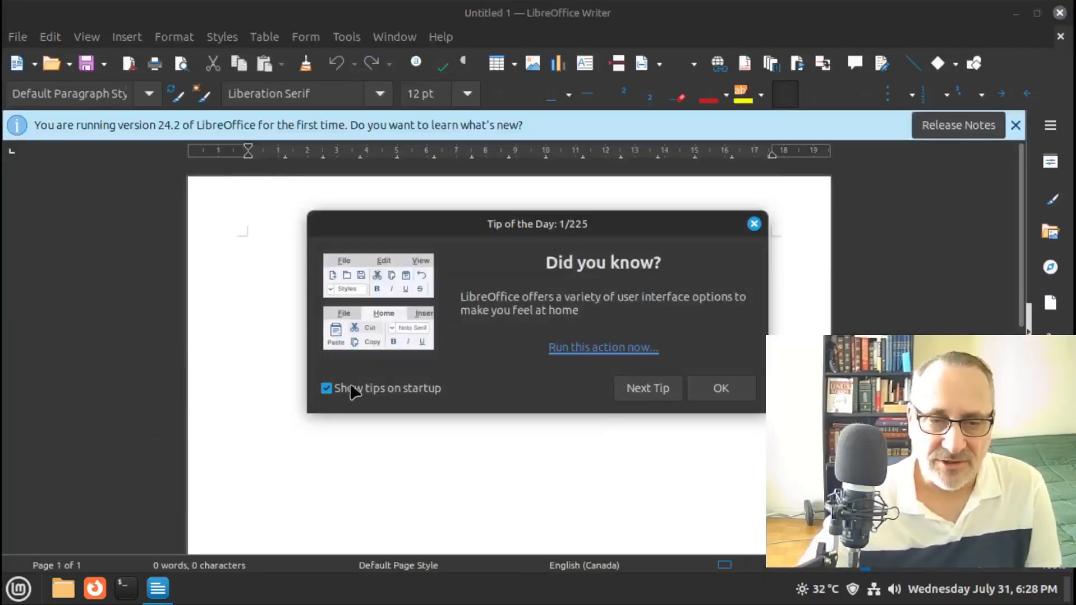
click(352, 391)
click(723, 388)
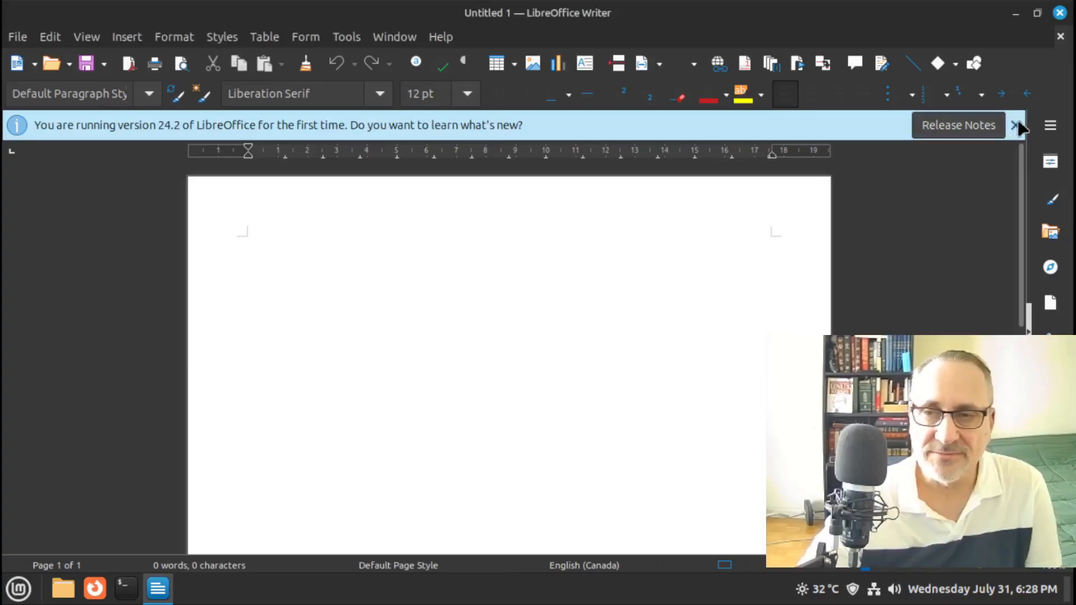
click(1015, 125)
click(1060, 12)
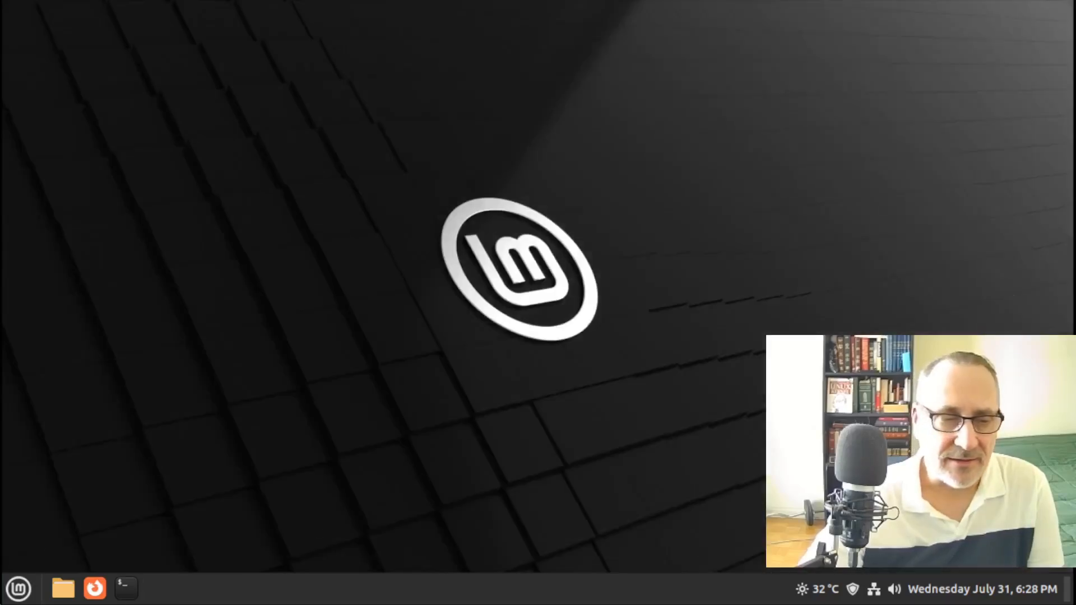
Launch LibreOffice Calc from the Office menu to get a blank Untitled 1 spreadsheet
click(17, 587)
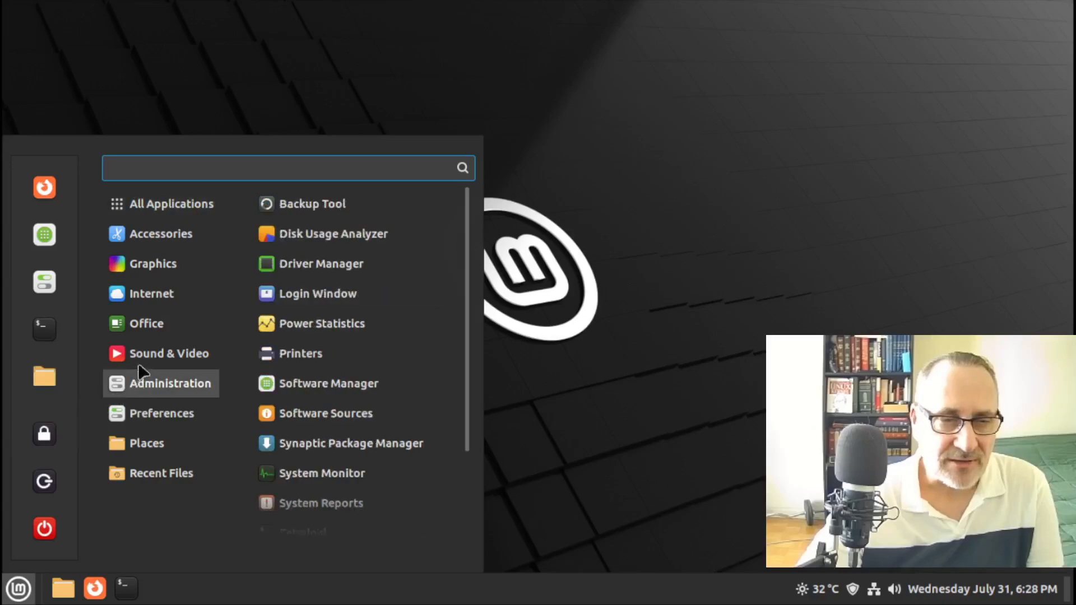
mouse_move(148, 319)
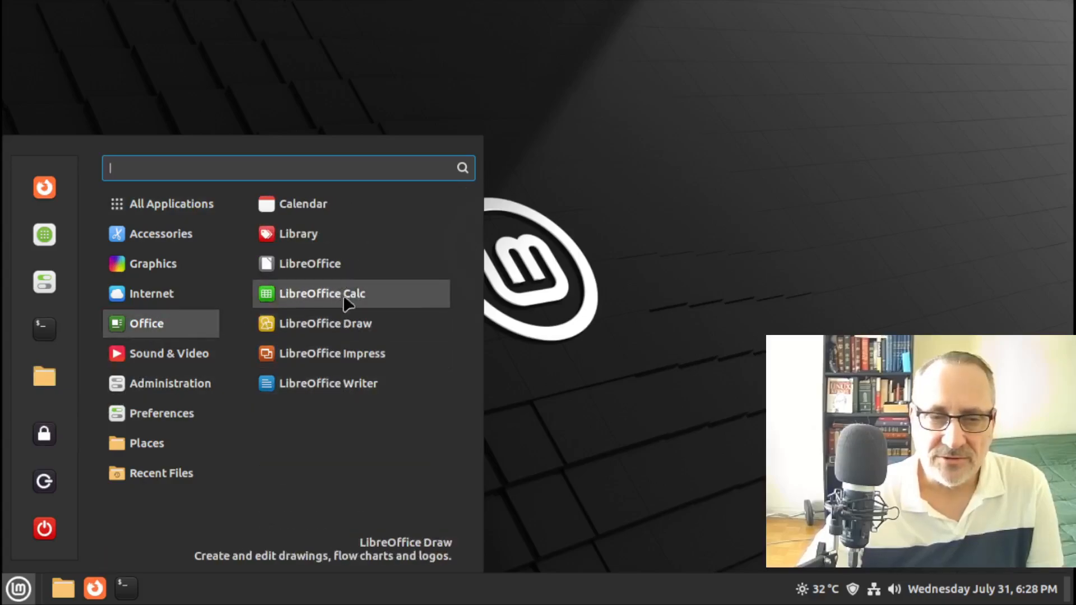
click(391, 296)
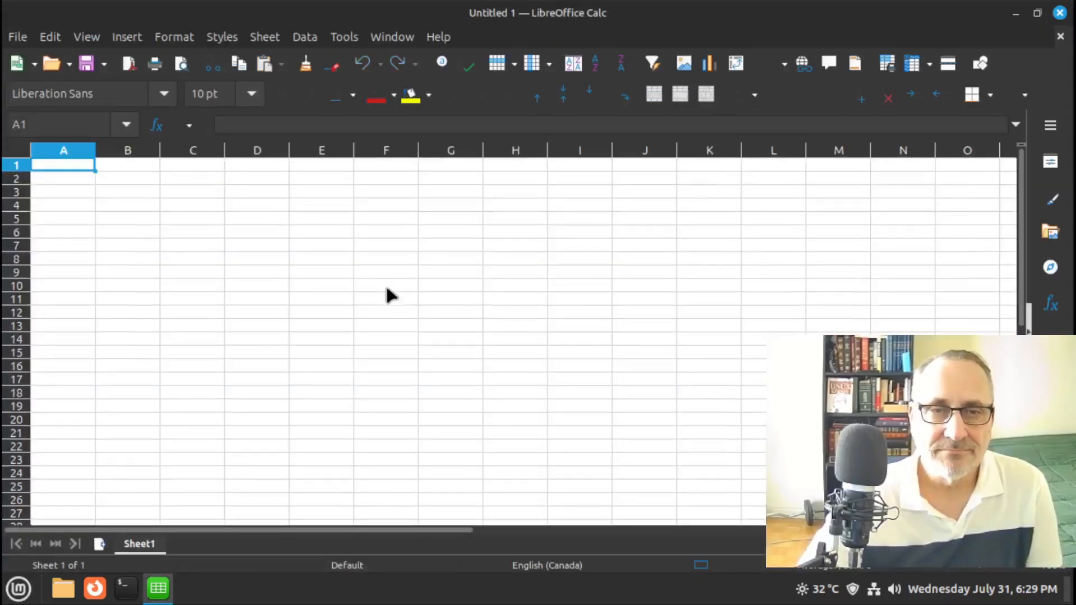
Switch LibreOffice's icon theme to Colibre (dark) in Options > View and apply it
click(345, 37)
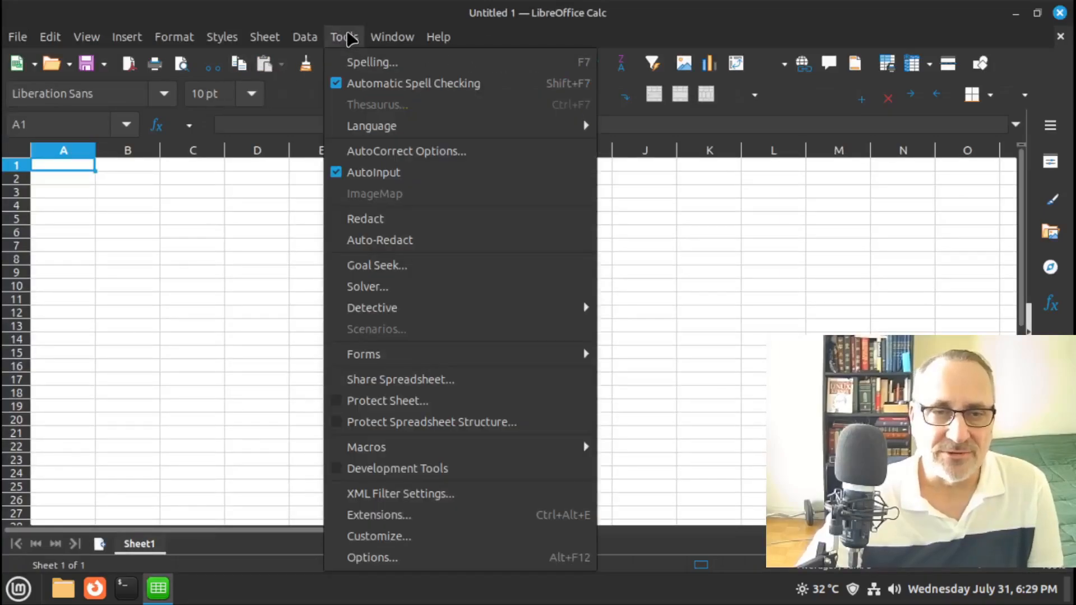
click(401, 558)
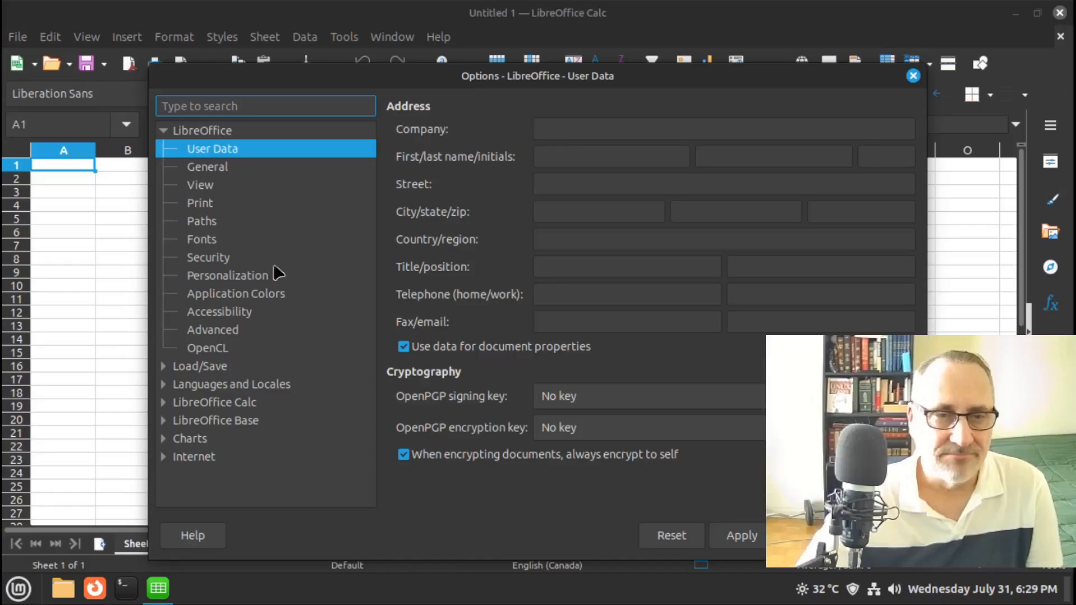
click(223, 188)
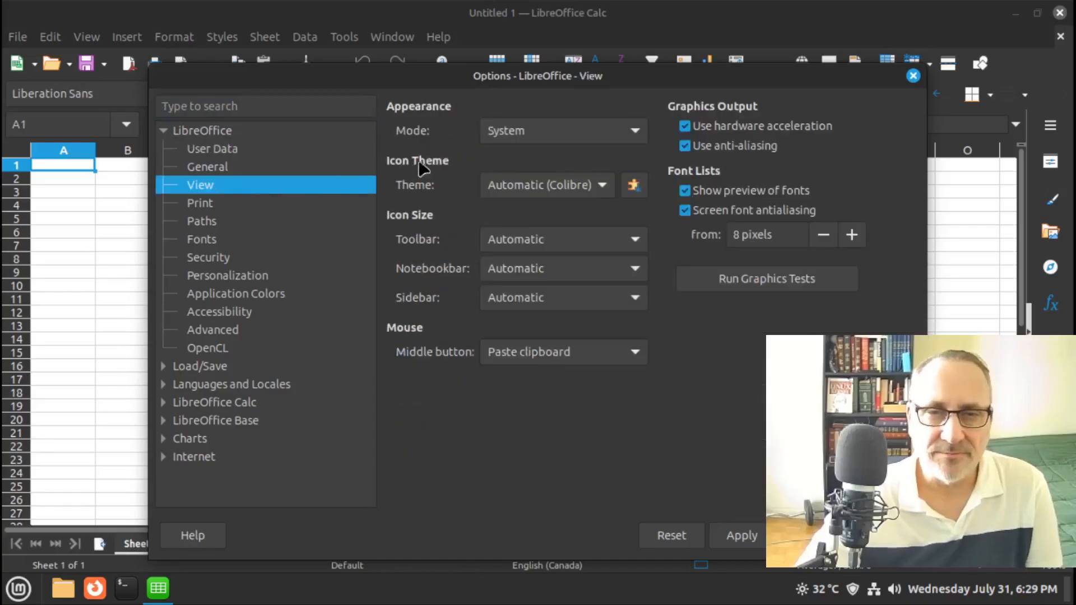
click(603, 183)
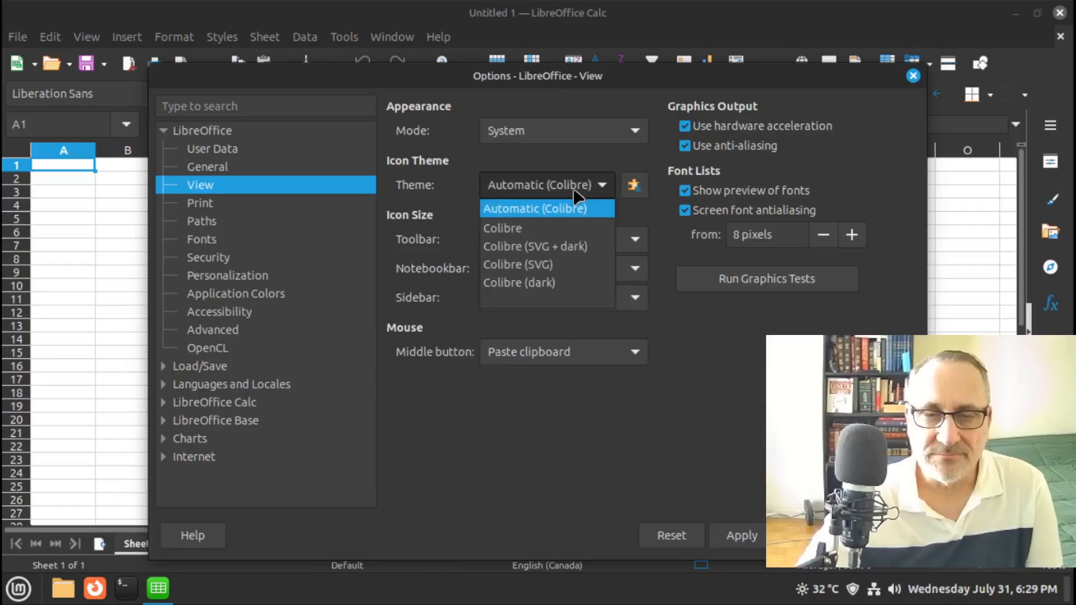
click(553, 283)
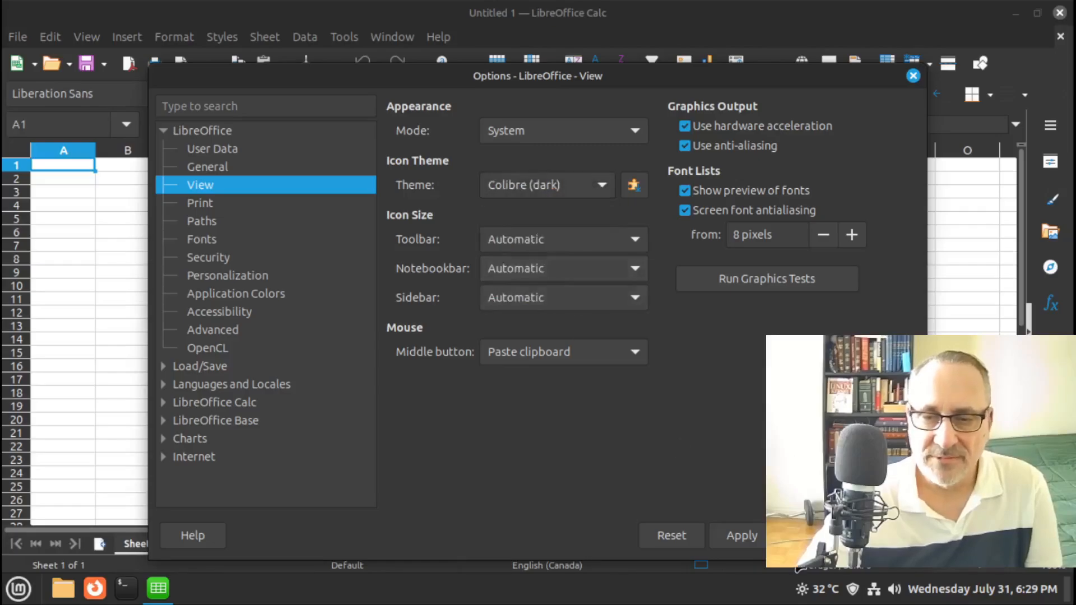
click(746, 537)
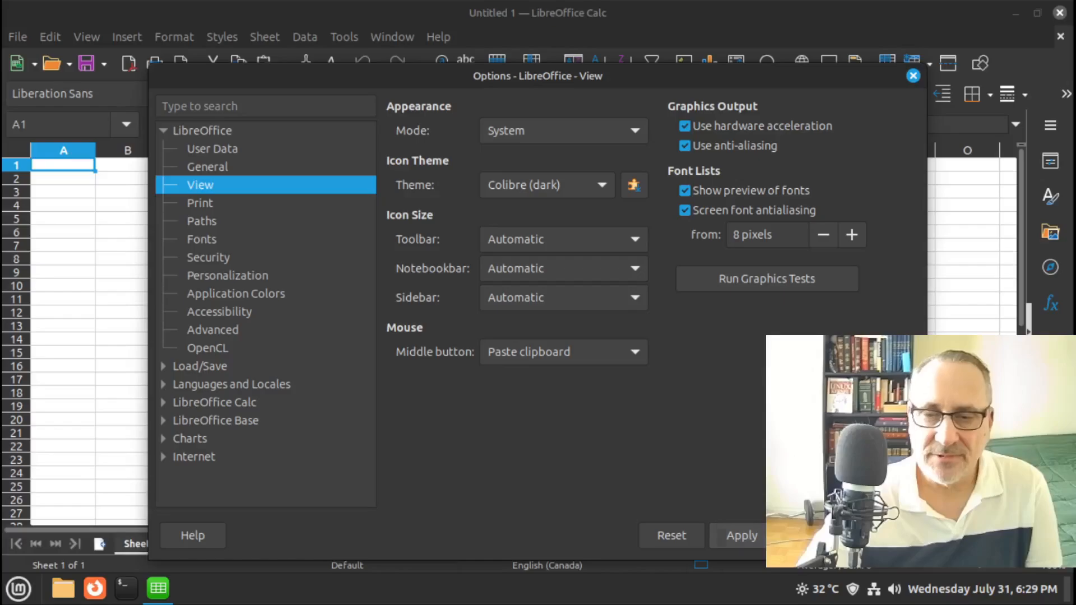
click(883, 535)
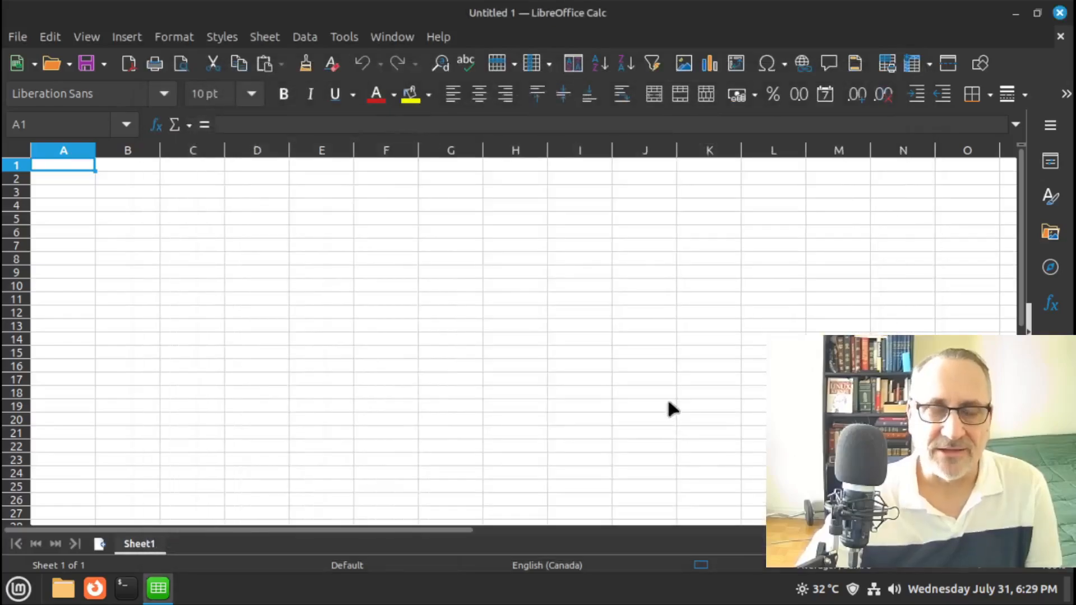
Select cells F4 and H6 to try the sheet, then close Calc
click(404, 208)
click(543, 233)
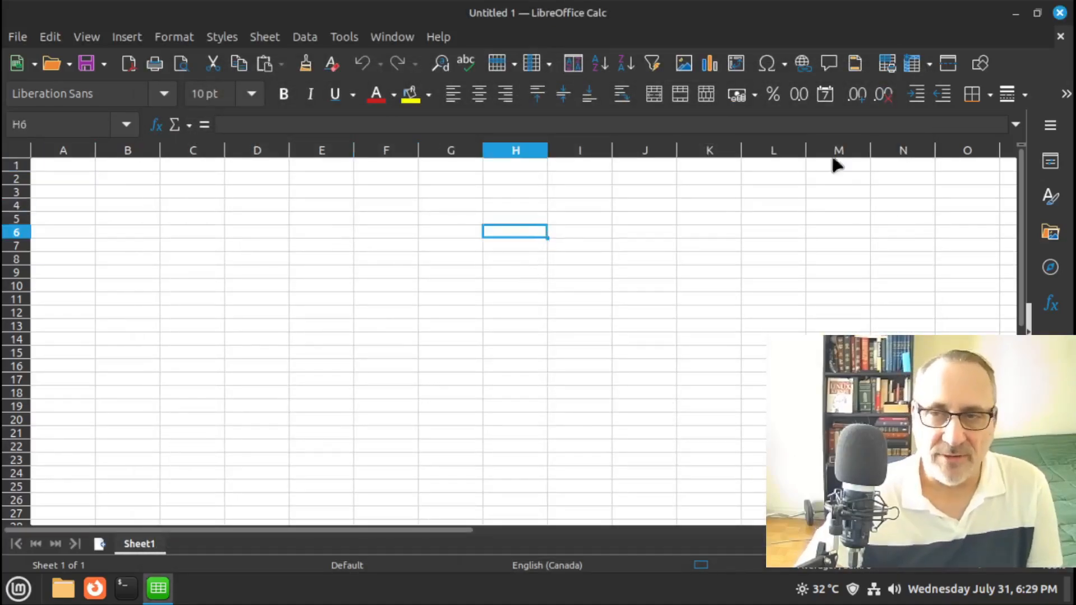
click(1060, 13)
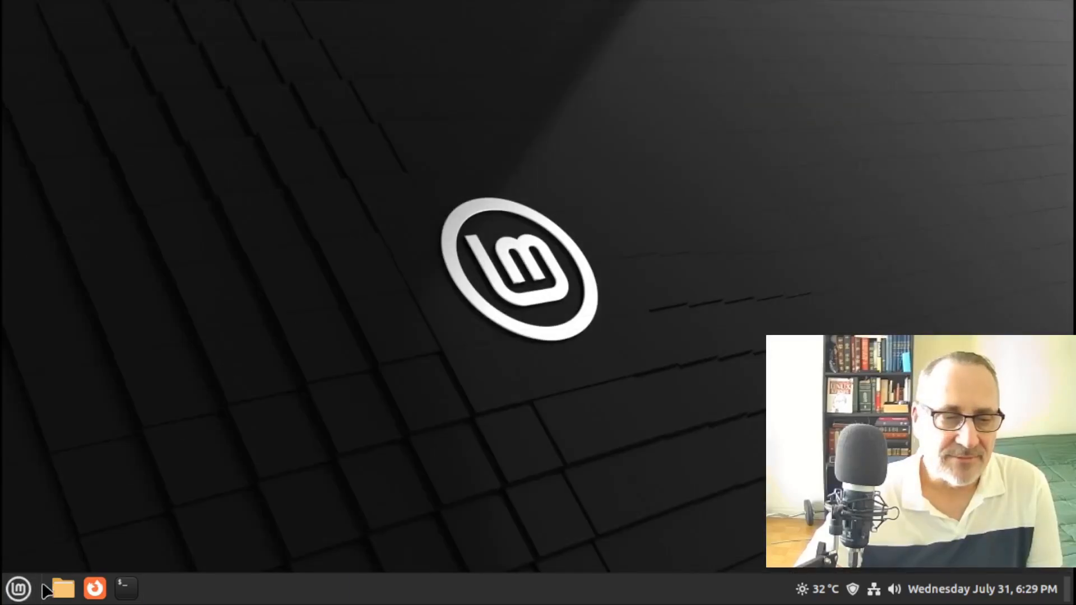
Launch Celluloid from Sound & Video, maximize it, and close it
click(21, 589)
mouse_move(171, 363)
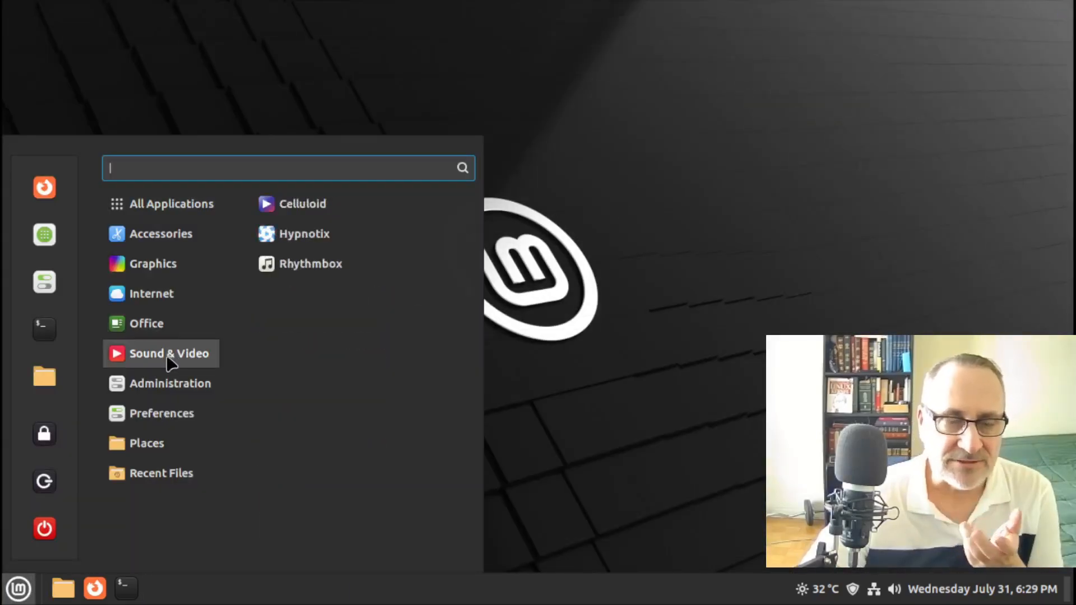
click(381, 214)
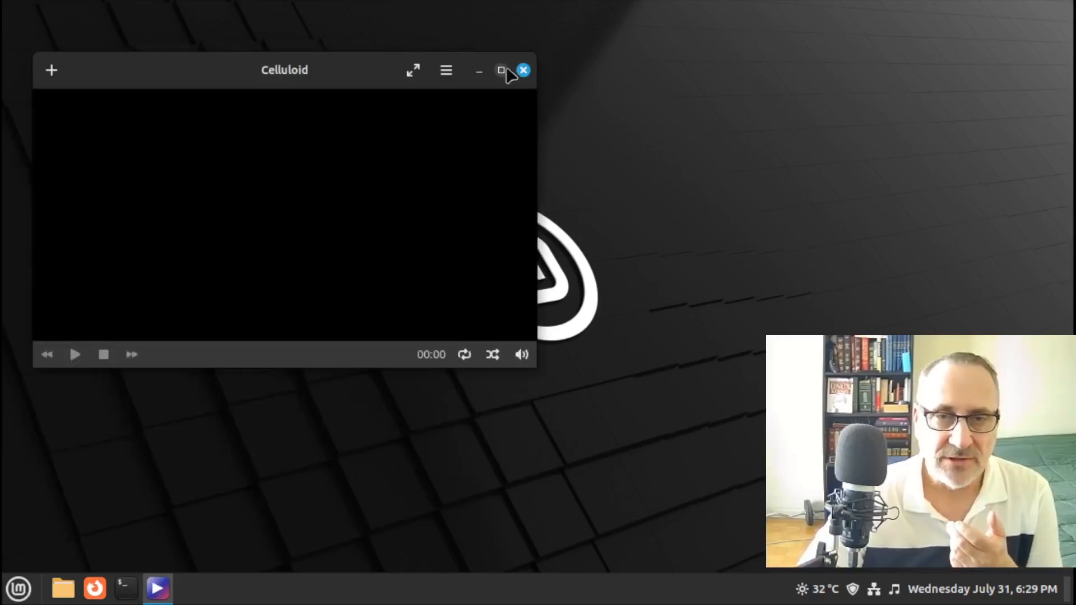
click(501, 71)
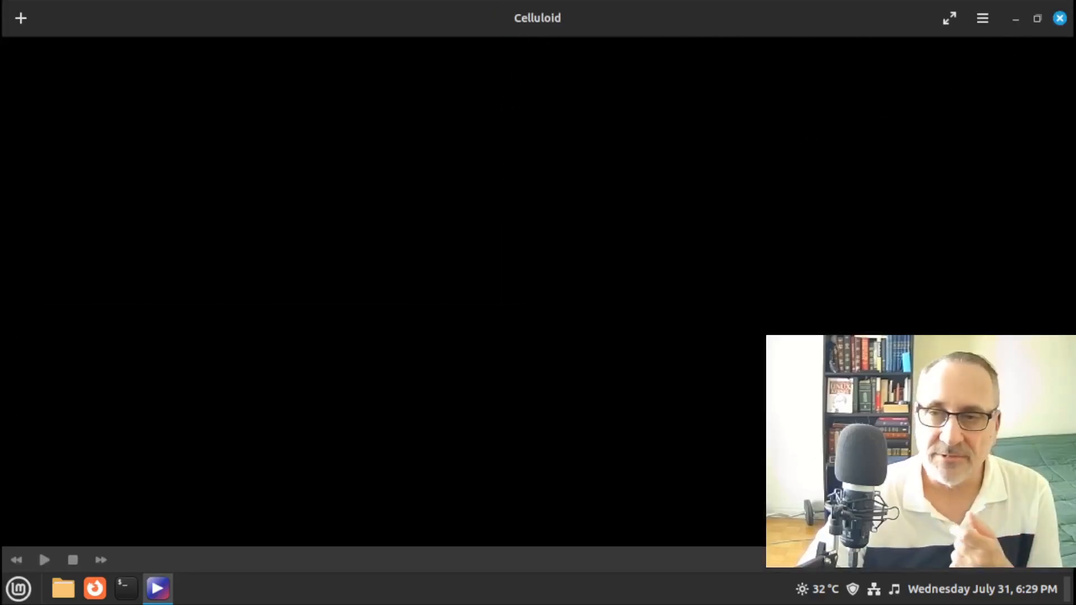
click(1059, 18)
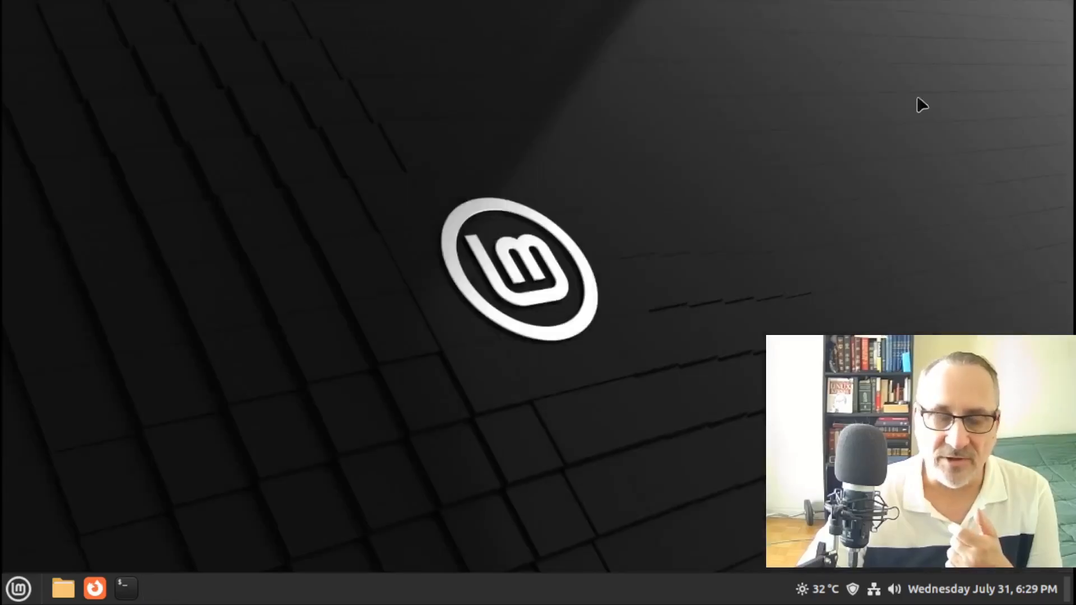
Launch Rhythmbox from the Sound & Video menu category
click(19, 589)
click(166, 355)
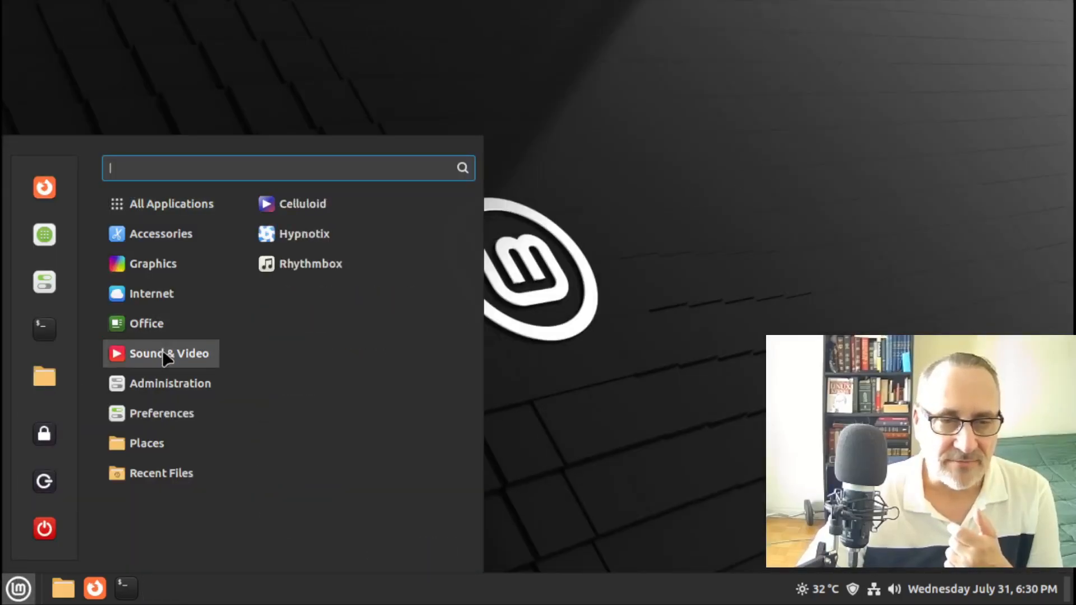
click(358, 265)
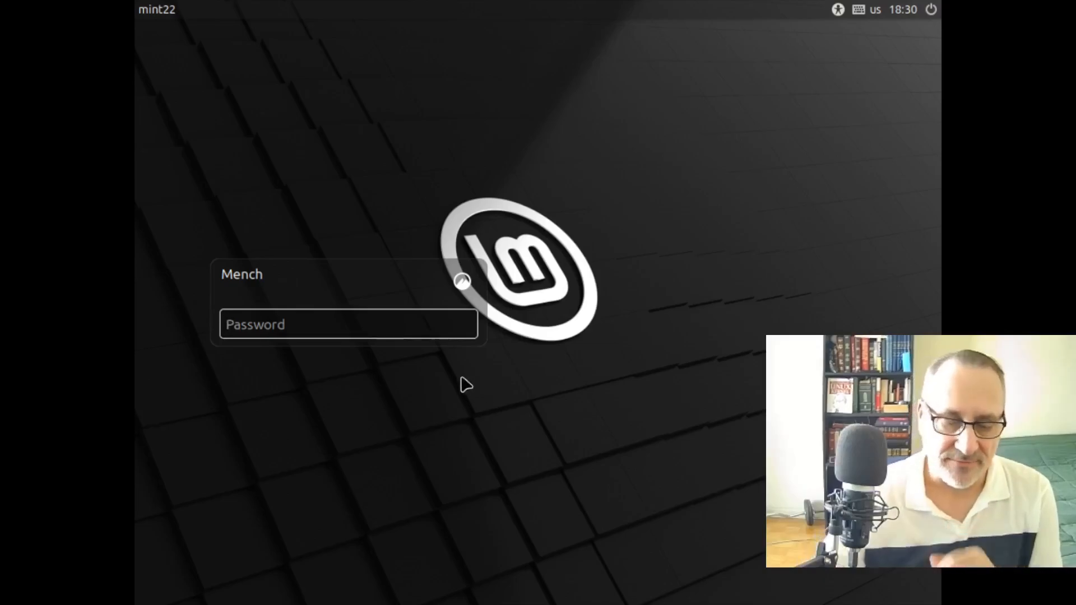
Enter the account password at the login screen to log back in
text(••)
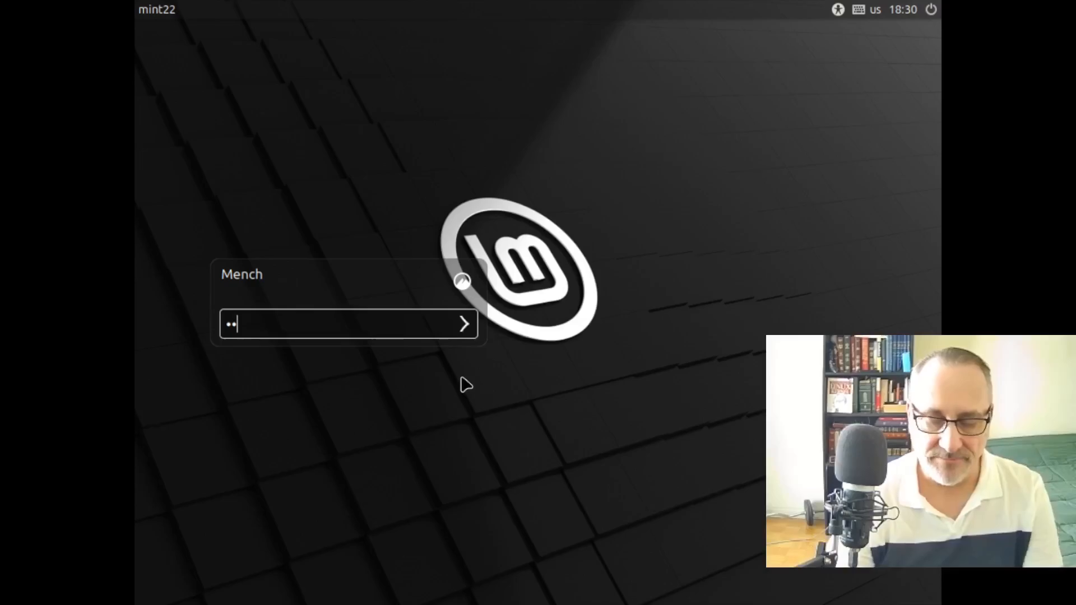
key(Return)
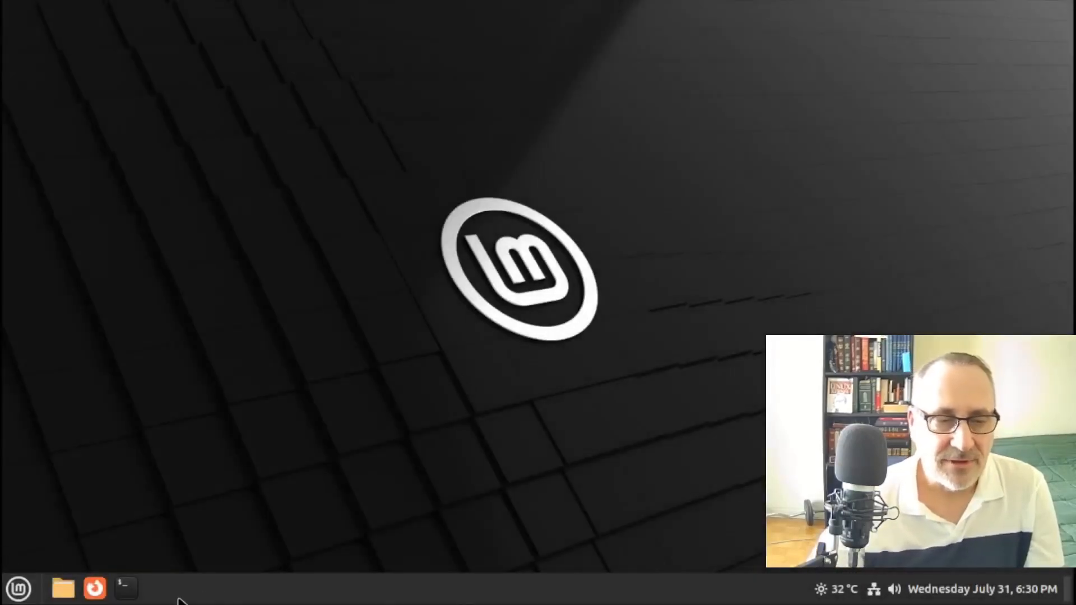
In Firefox, search for 'linux mint 22' and open the Linux Mint 22 Release Notes
click(95, 588)
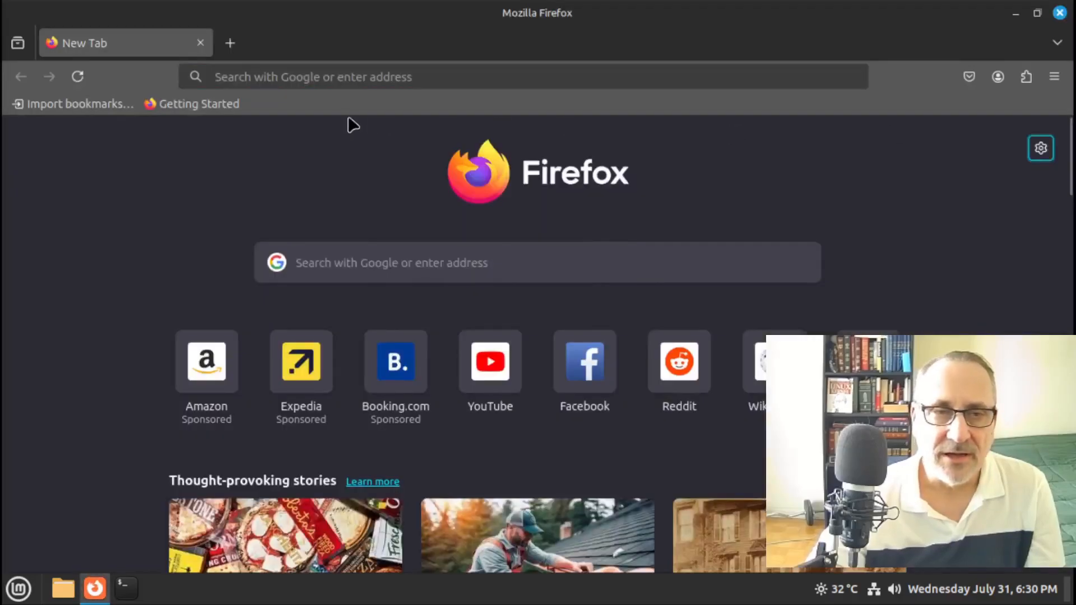
click(341, 75)
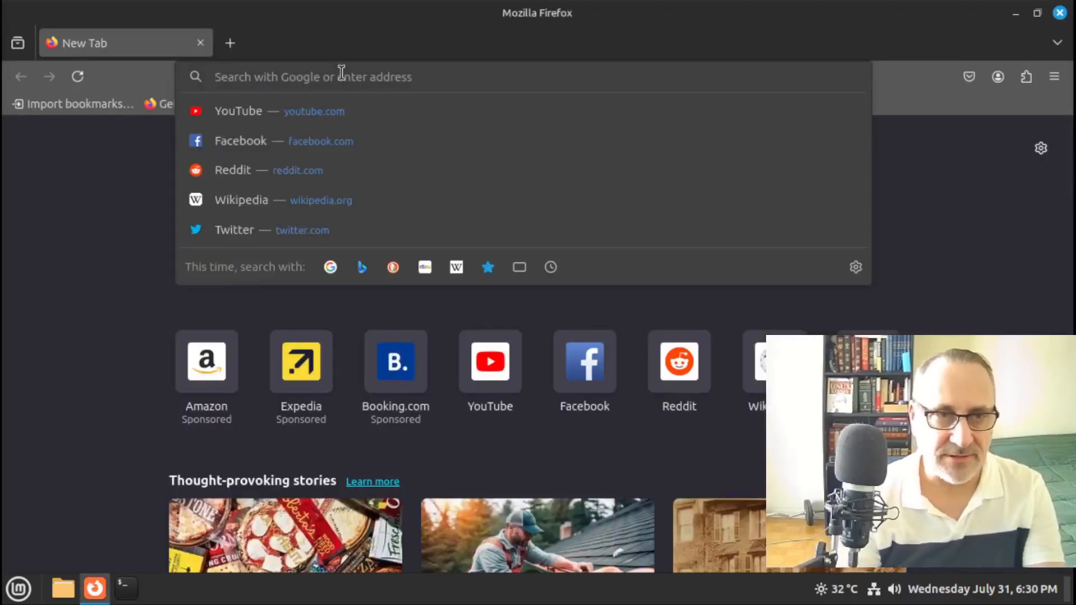
text(linux mint)
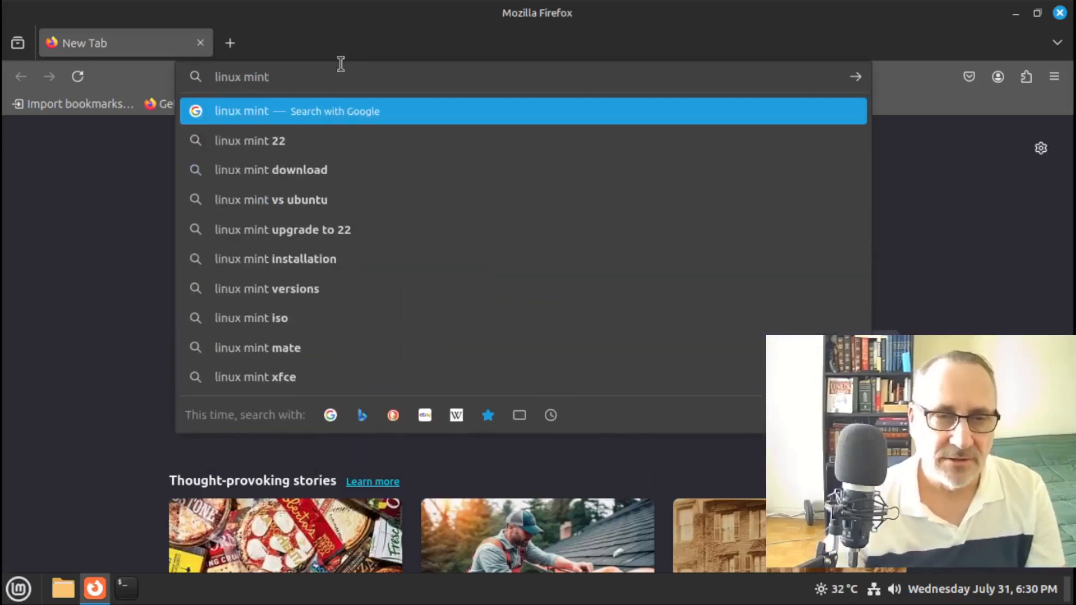
click(304, 142)
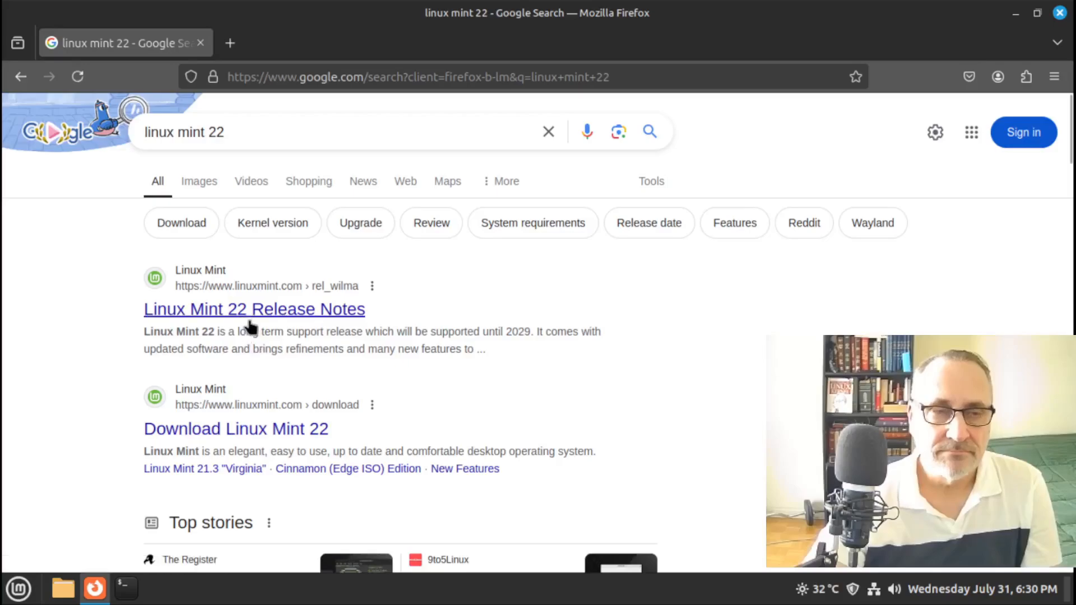
click(255, 319)
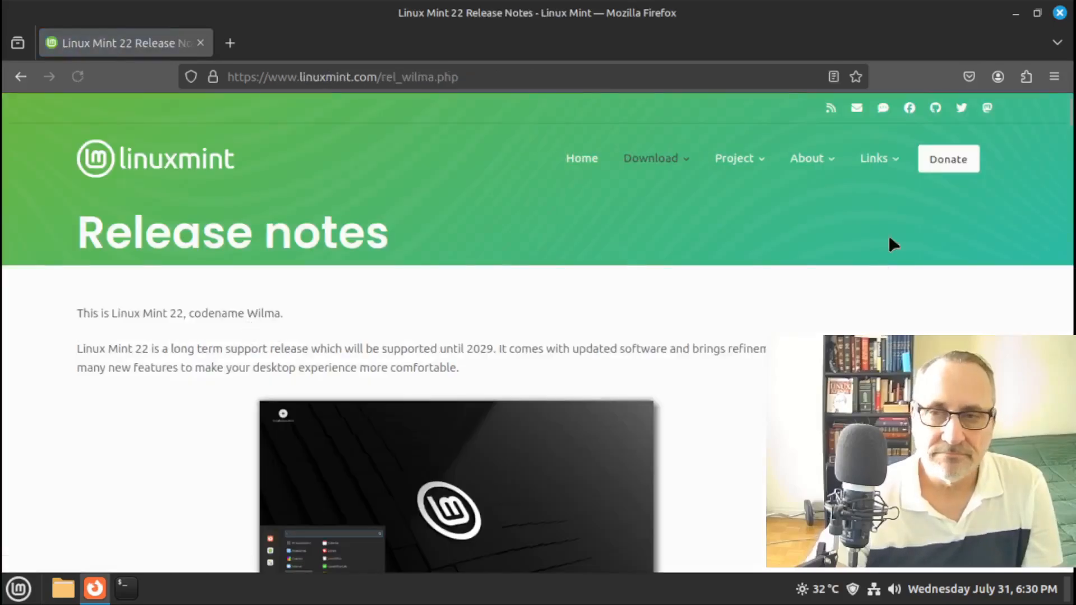
Scroll to the Xorg crash section and copy the apt remove gstreamer1.0-vaapi command
drag(1069, 116, 1061, 160)
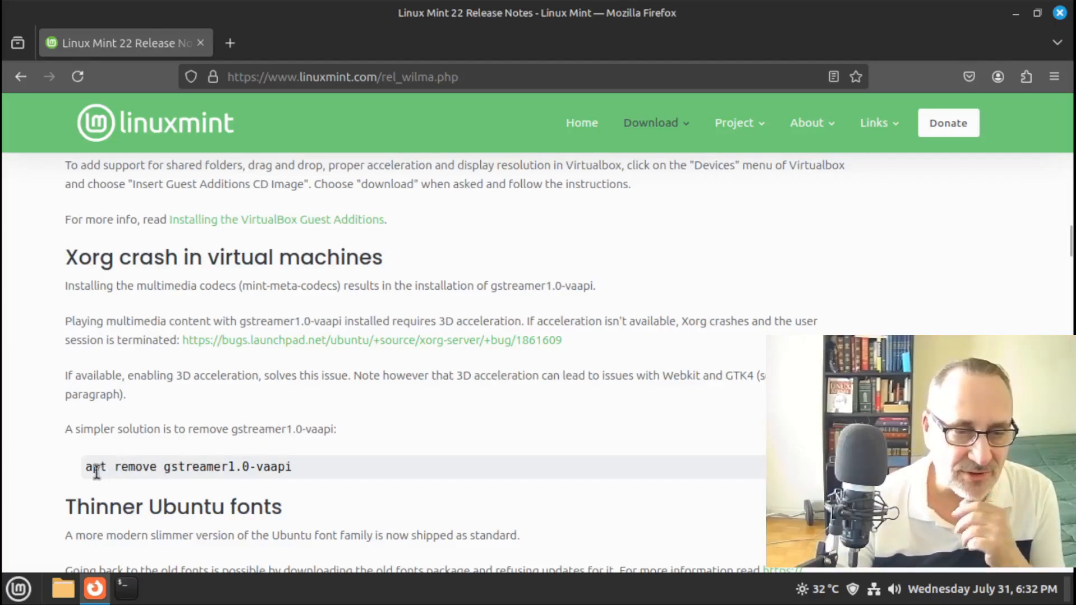
drag(87, 469, 306, 468)
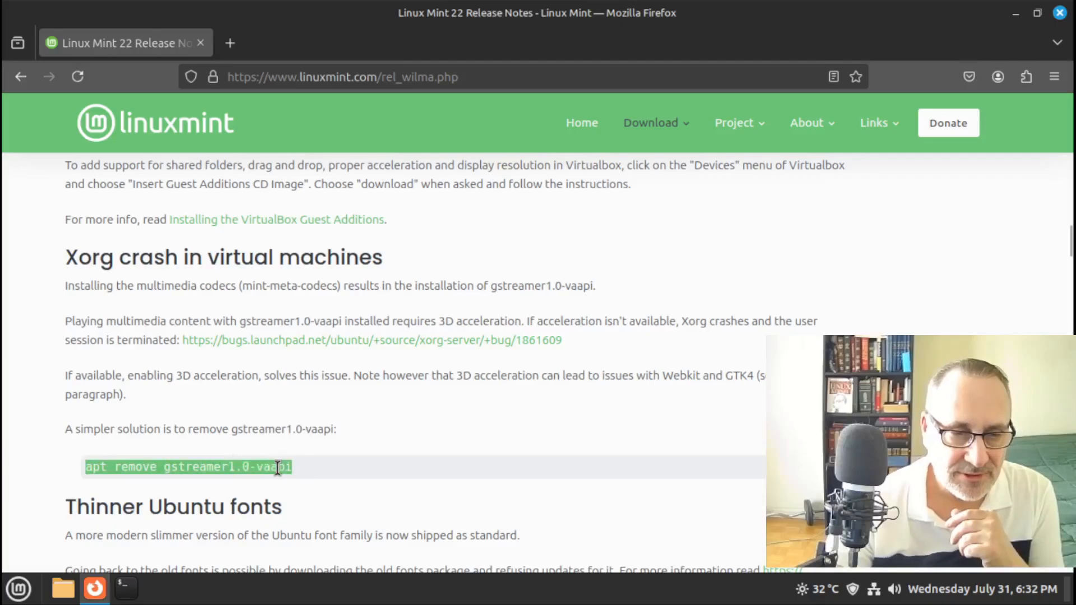
right_click(283, 466)
click(392, 293)
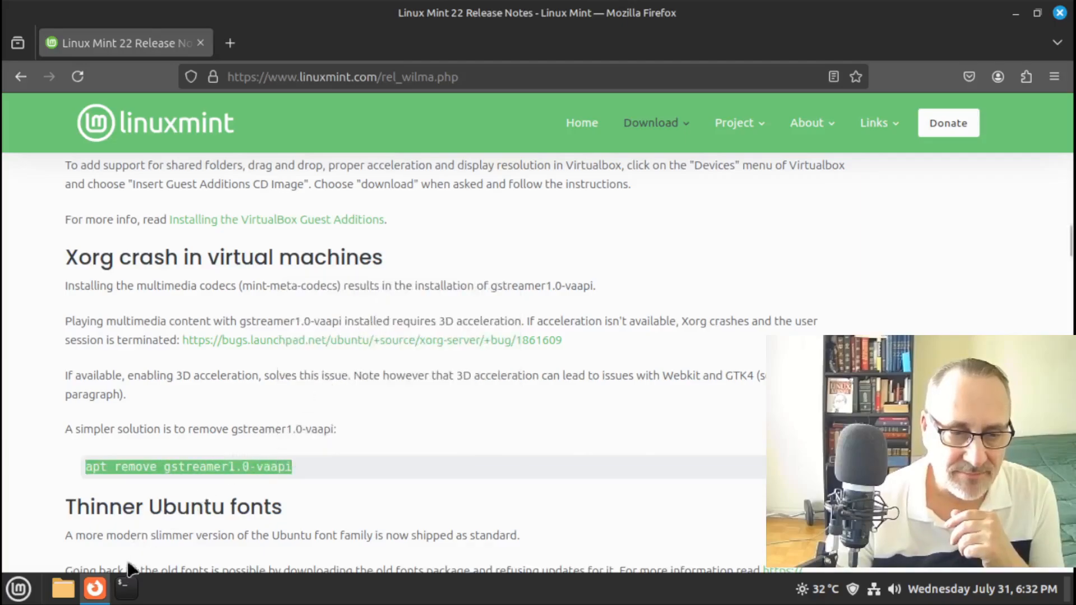
click(126, 587)
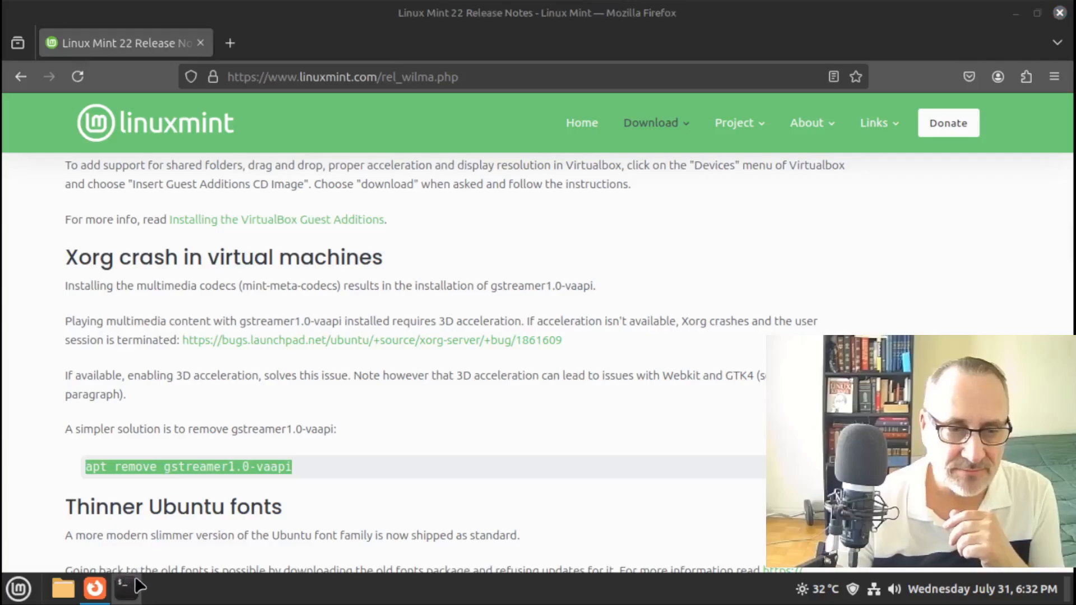
Give the maximized terminal's profile a custom Monospace font at size 14
click(507, 38)
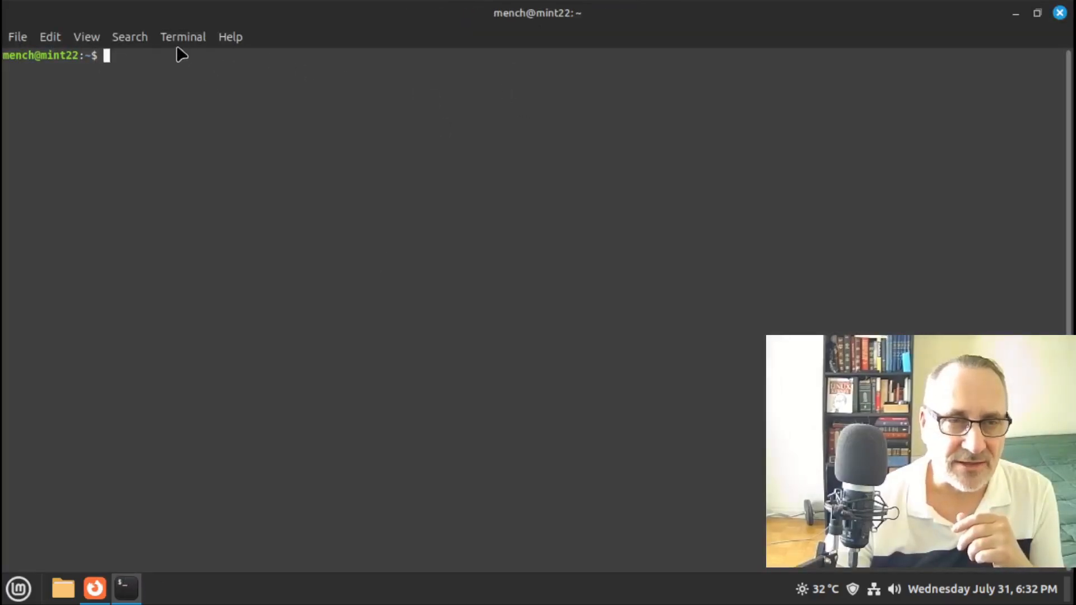
right_click(243, 96)
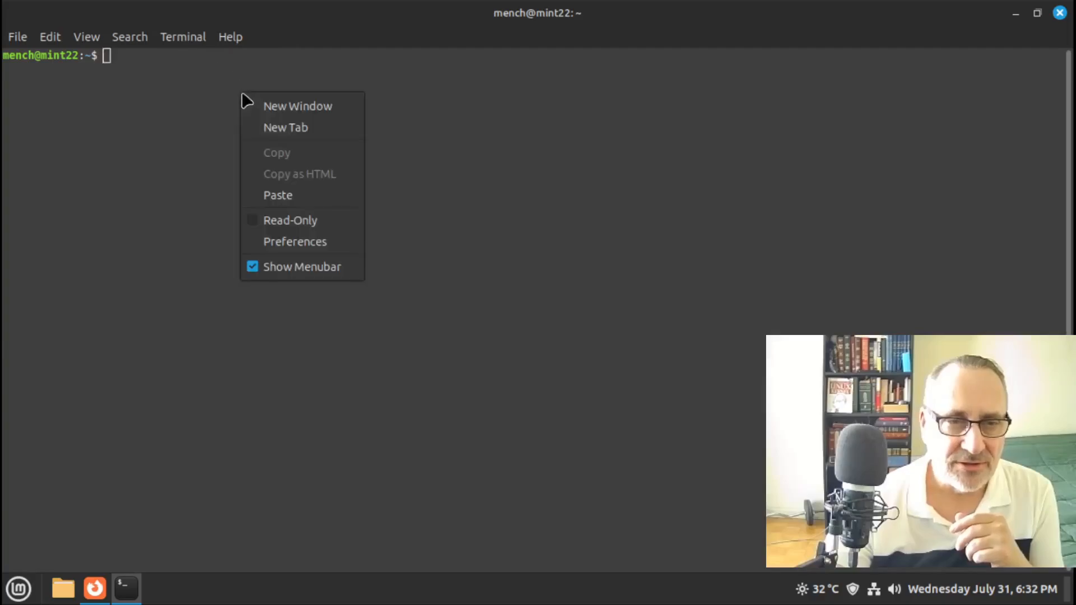
click(314, 242)
click(220, 153)
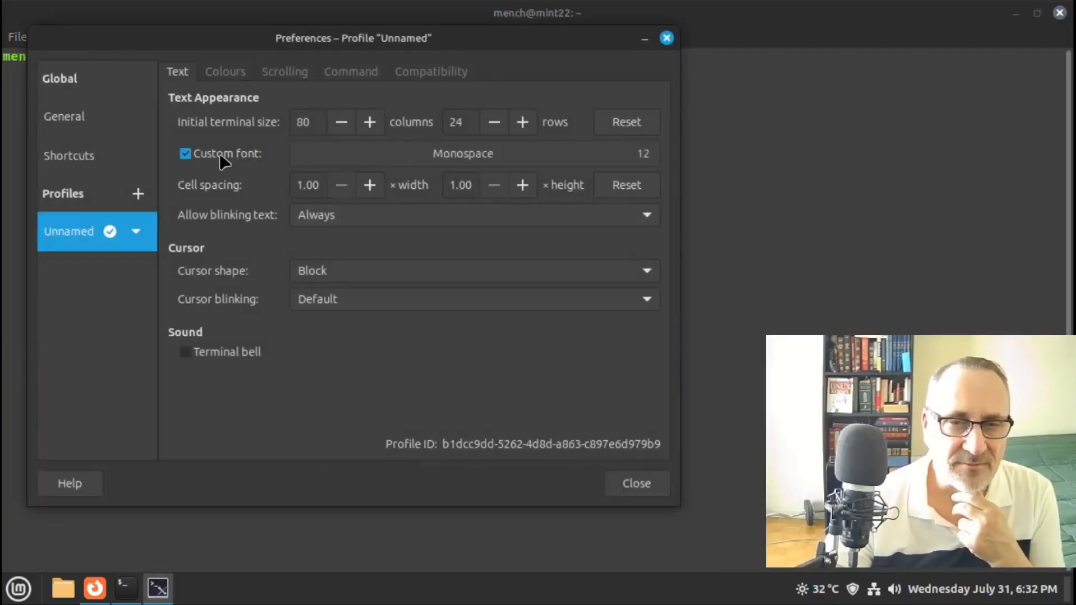
click(637, 150)
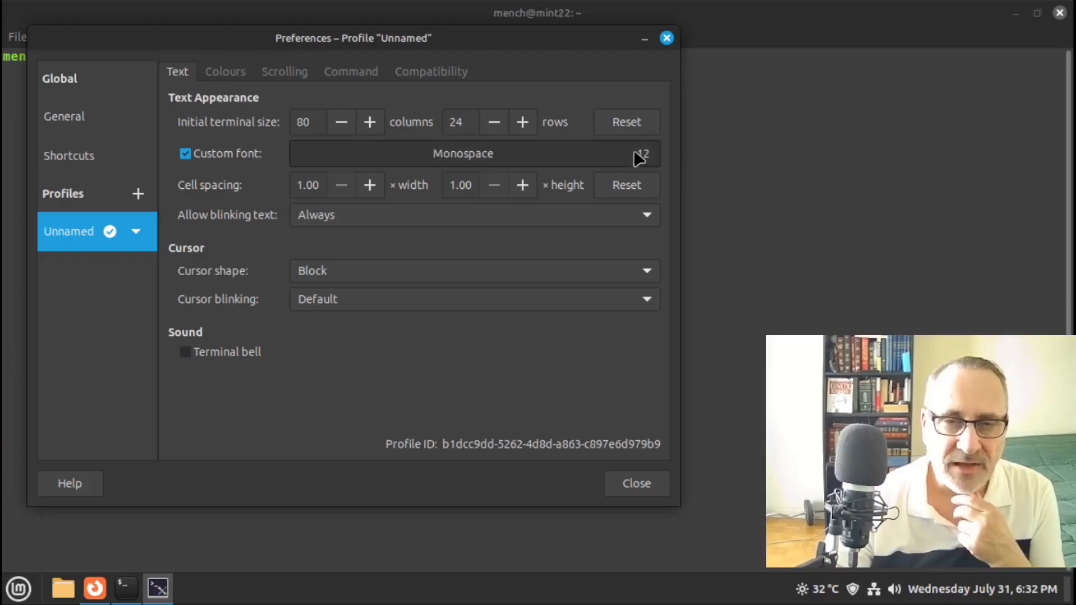
click(496, 433)
click(495, 434)
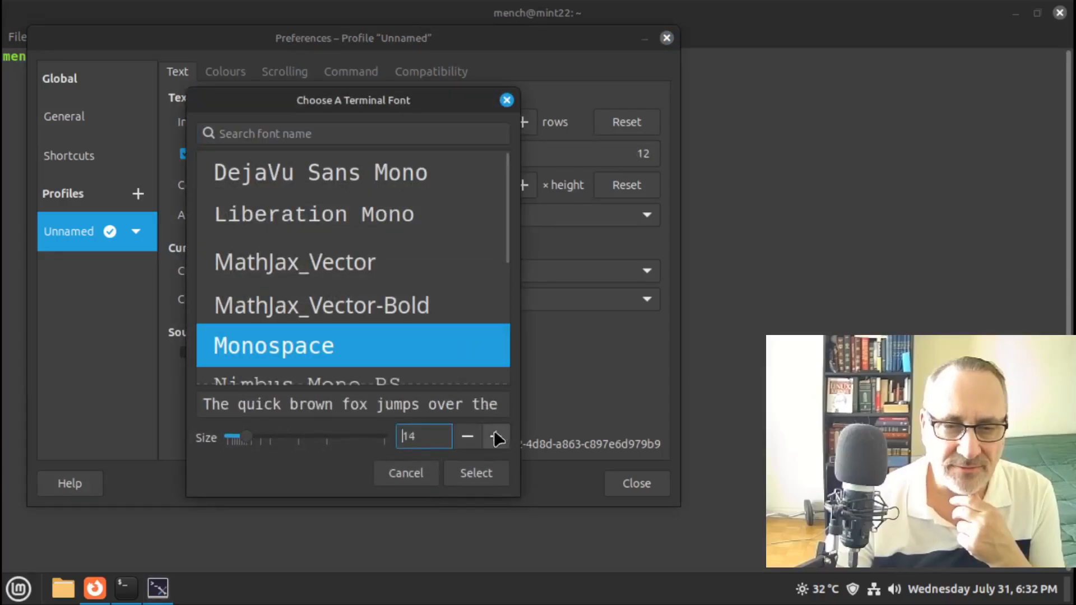
click(478, 472)
click(637, 485)
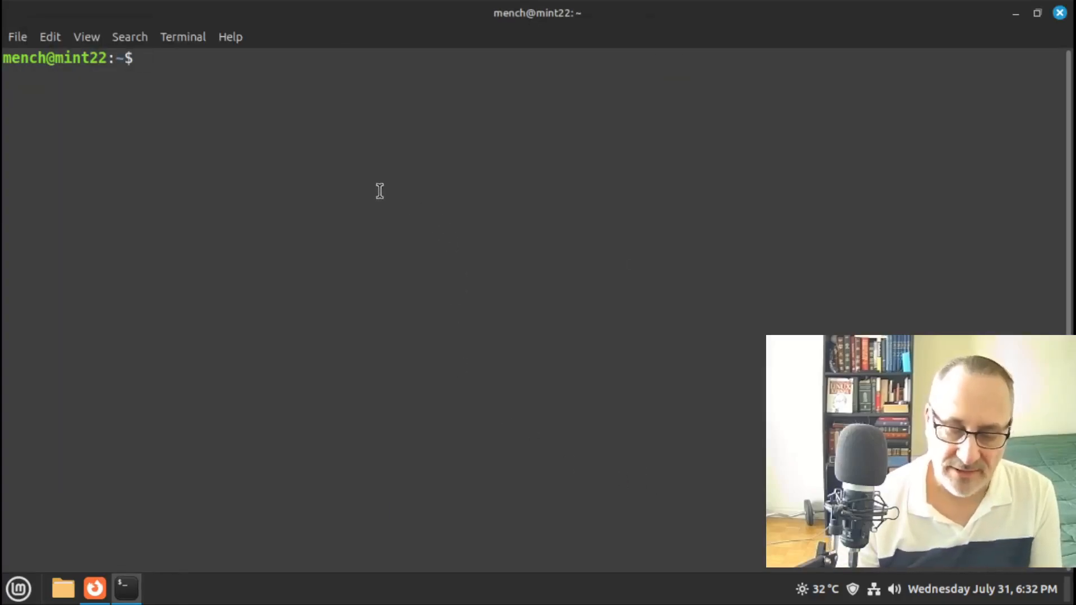
Paste and run the gstreamer1.0-vaapi removal command, authorize with sudo, confirm, then close Terminal
right_click(218, 140)
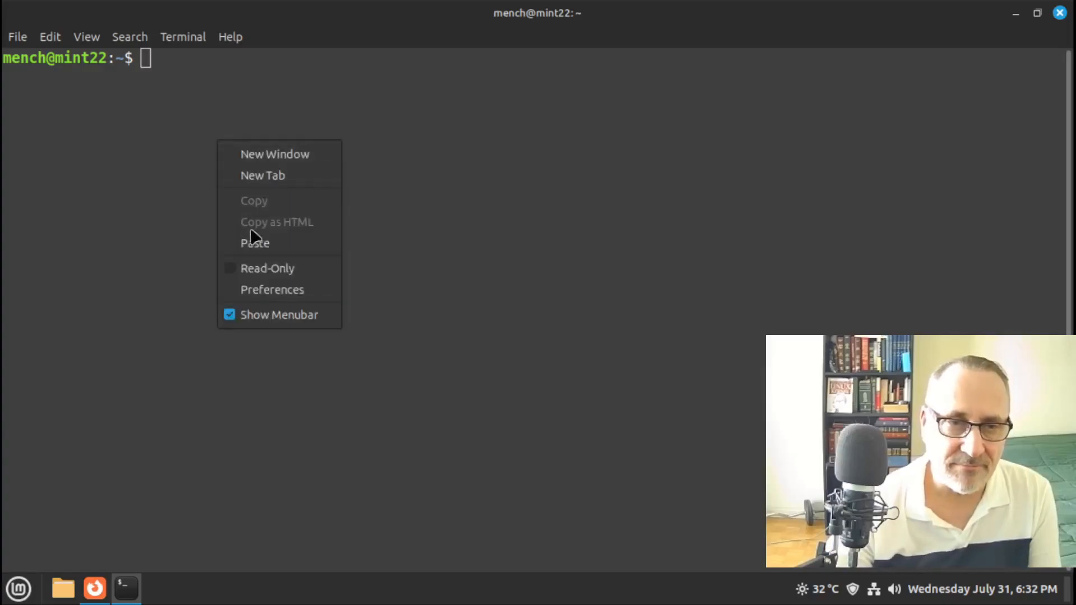
click(255, 242)
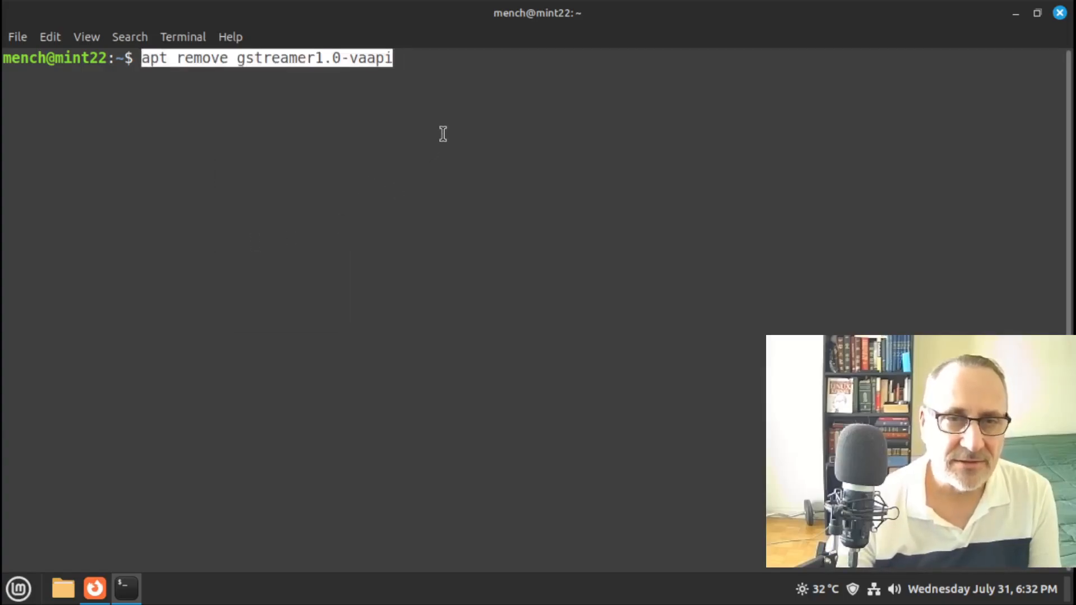
key(Return)
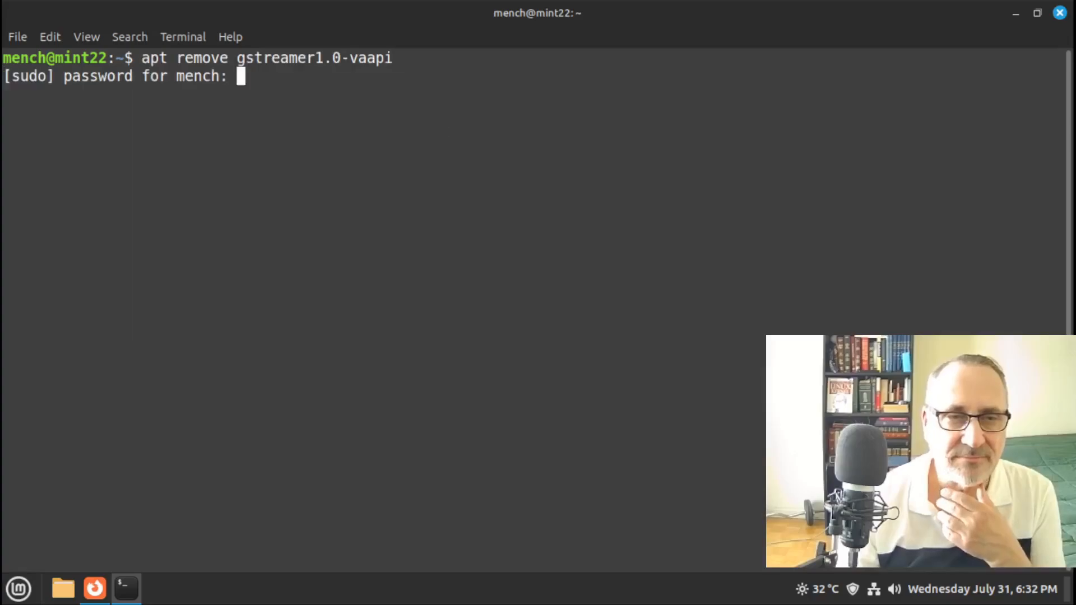
text(**)
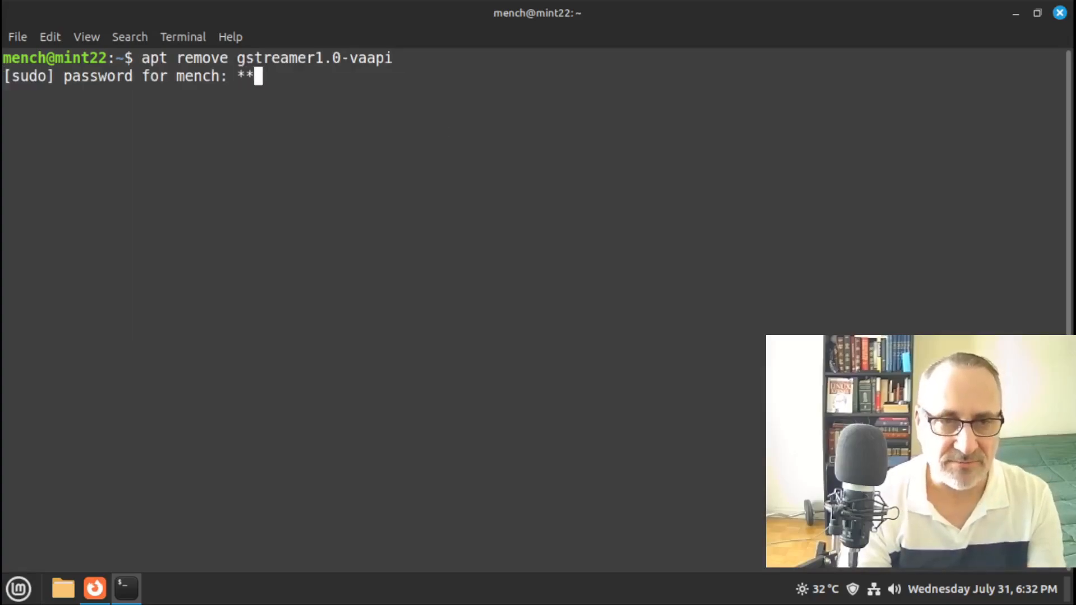
key(Return)
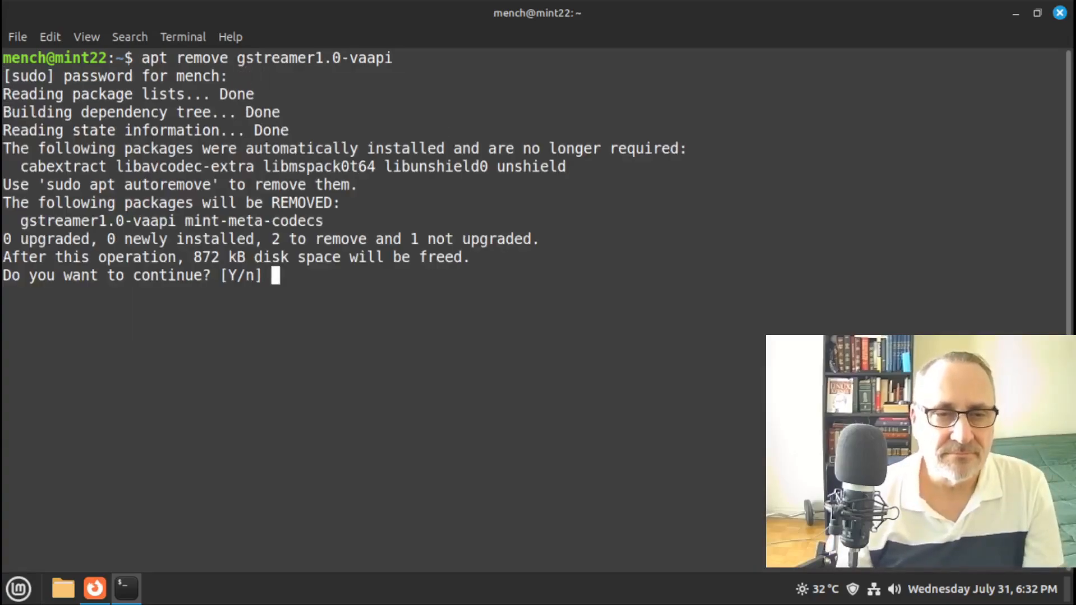
key(Return)
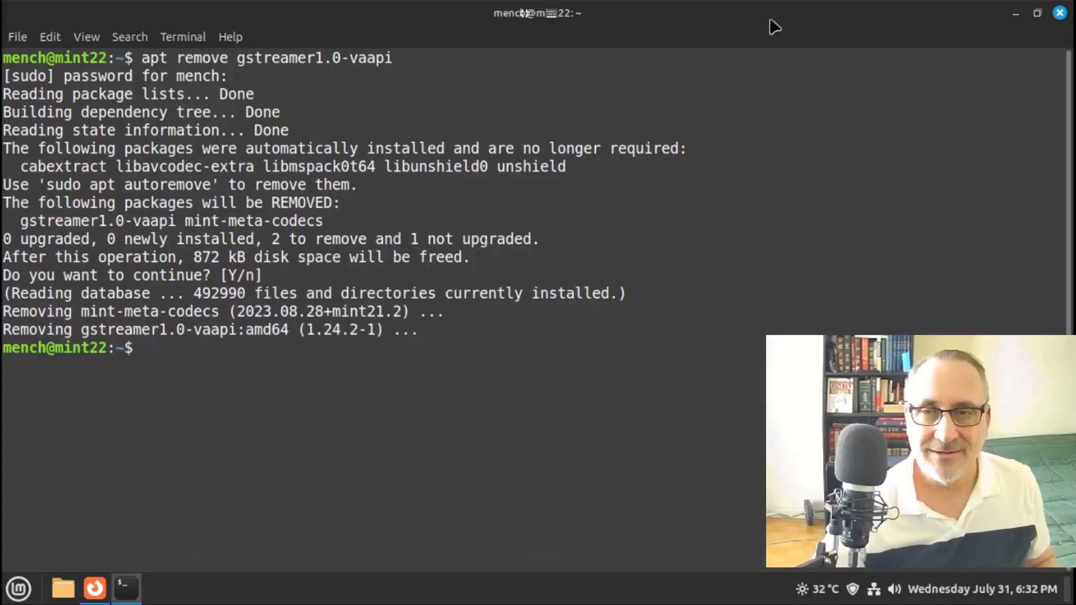
click(1061, 14)
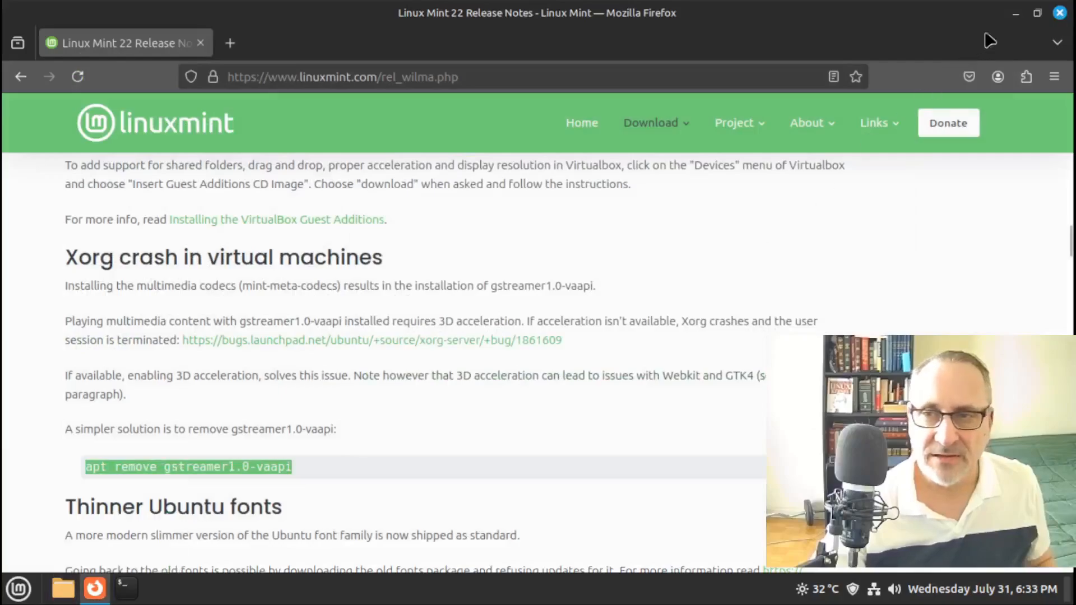
Close Firefox, then launch Rhythmbox, maximize it, and quit the player
click(1060, 13)
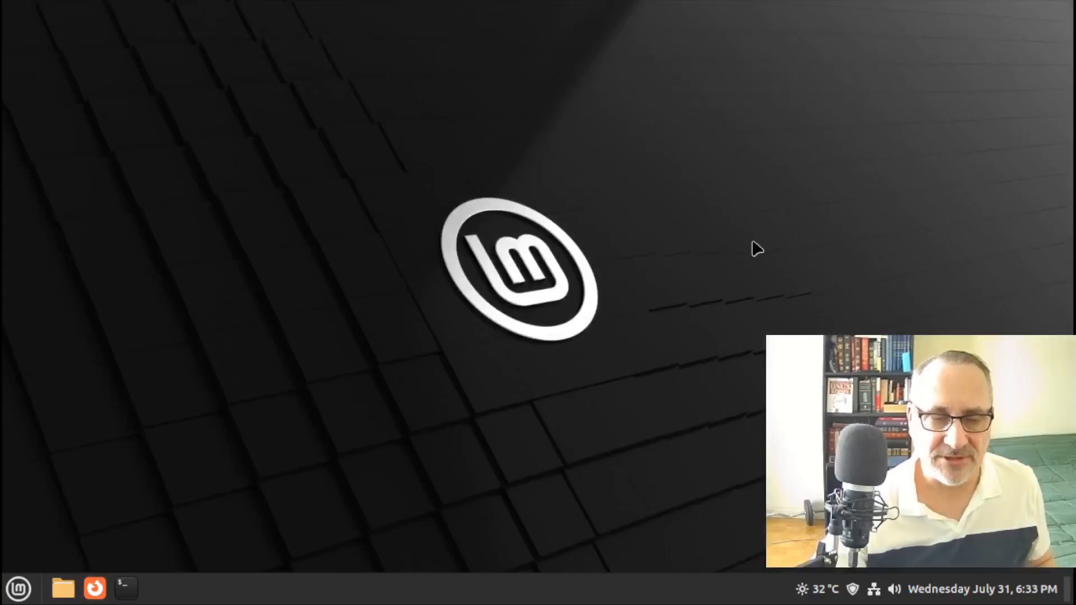
click(19, 589)
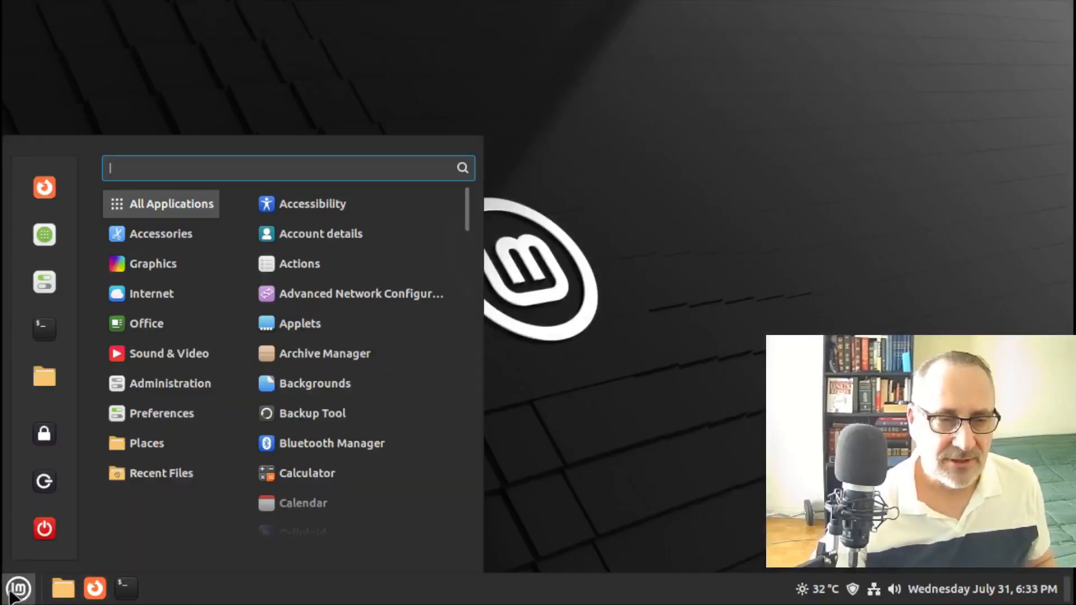
mouse_move(154, 365)
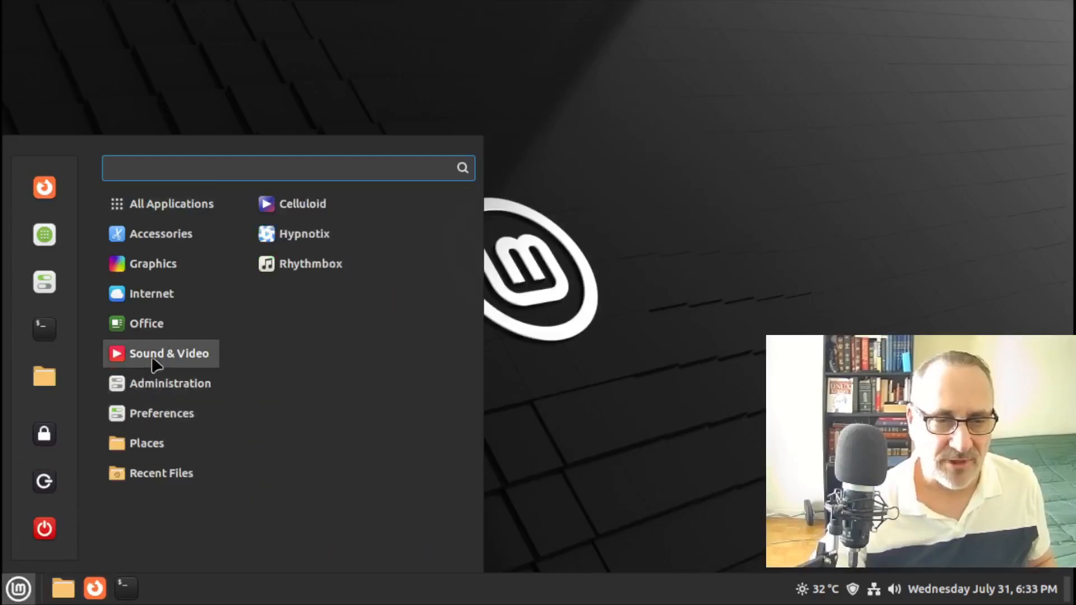
click(336, 264)
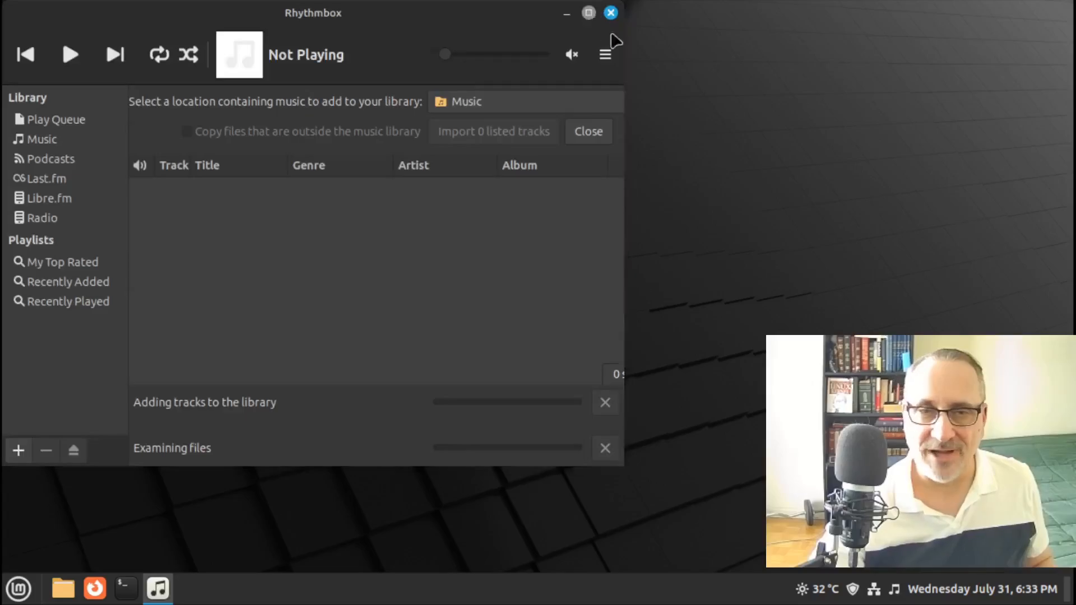
click(588, 12)
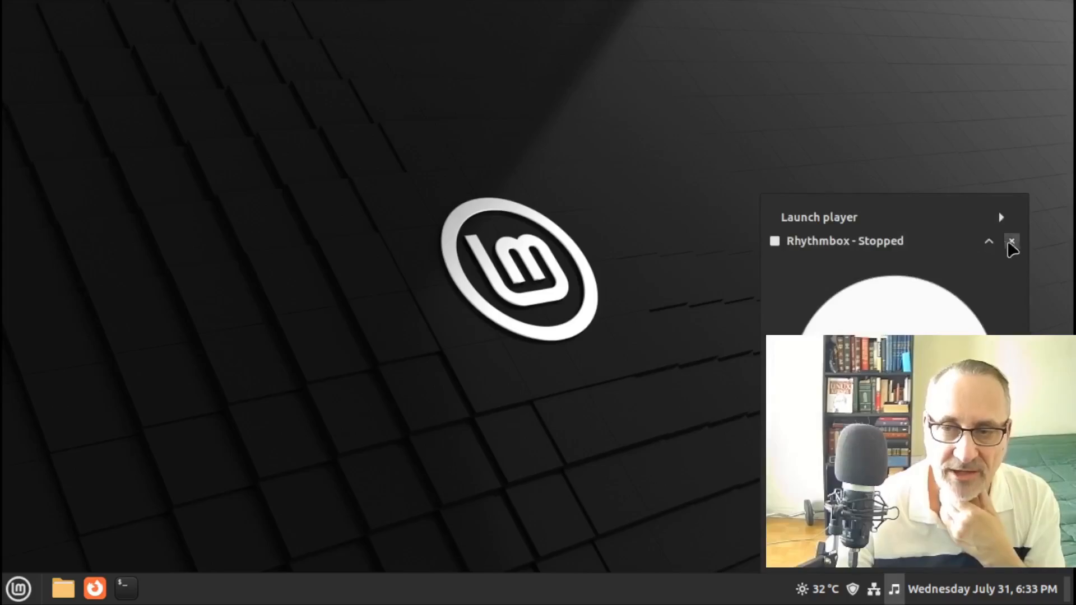
click(1011, 242)
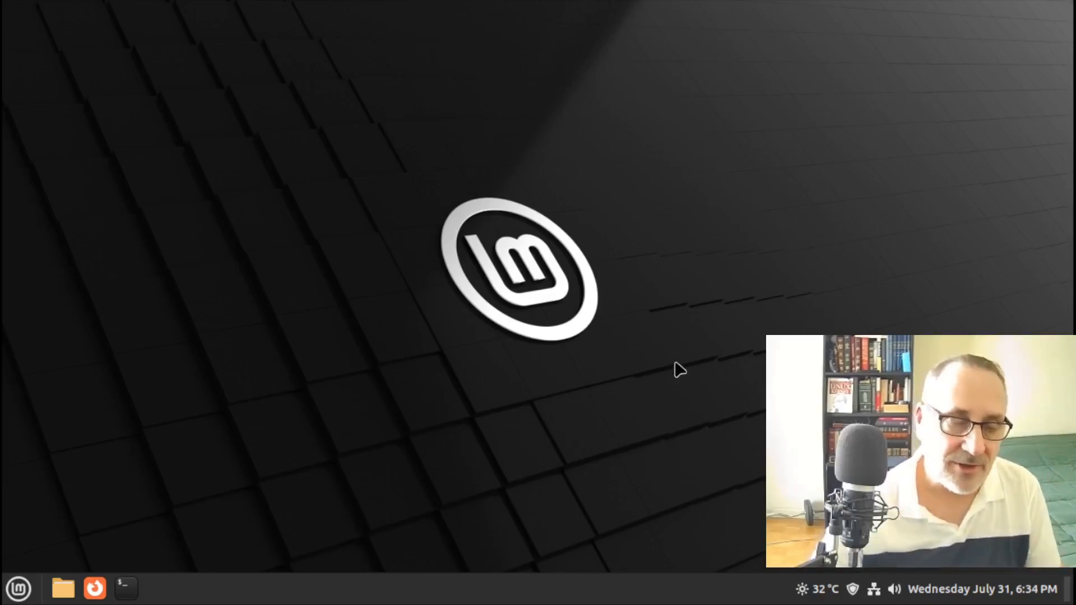
Search 'usb' in the applications menu and launch USB Image Writer
click(20, 588)
mouse_move(172, 229)
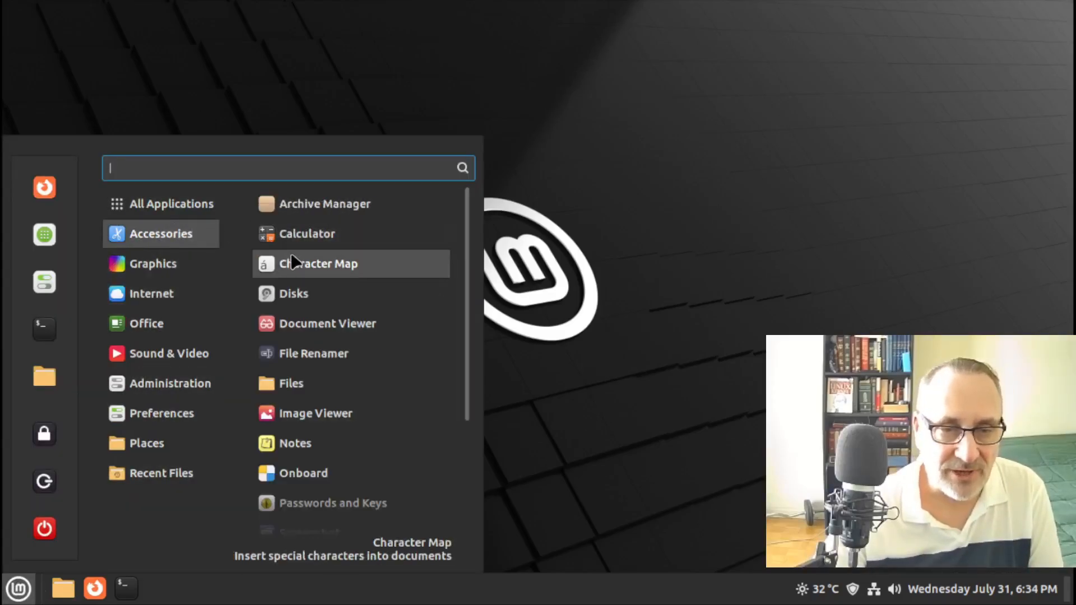
scroll(292, 266, down, 3)
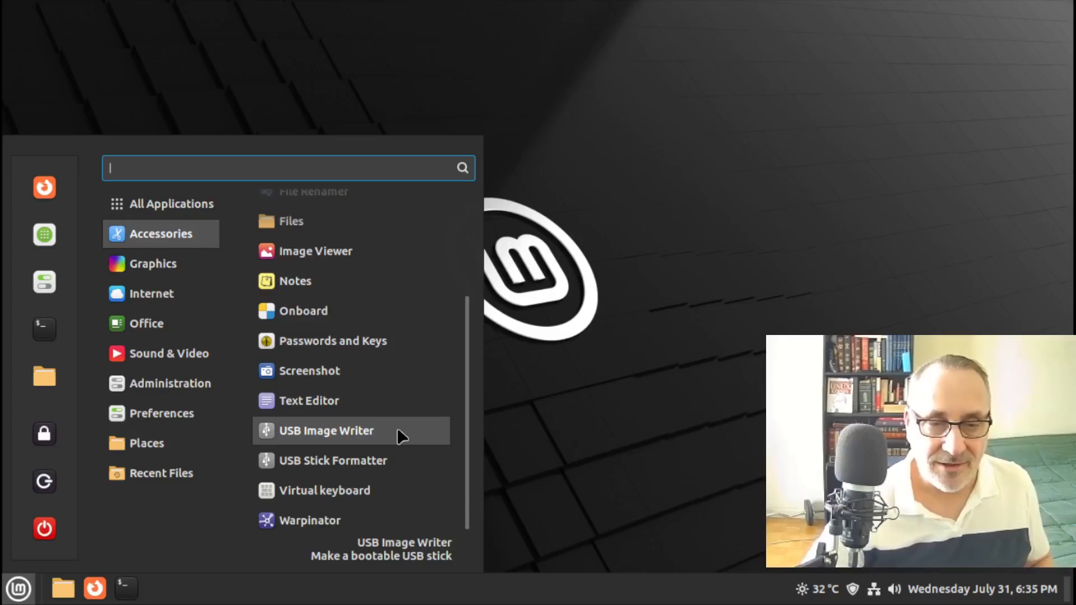
click(557, 379)
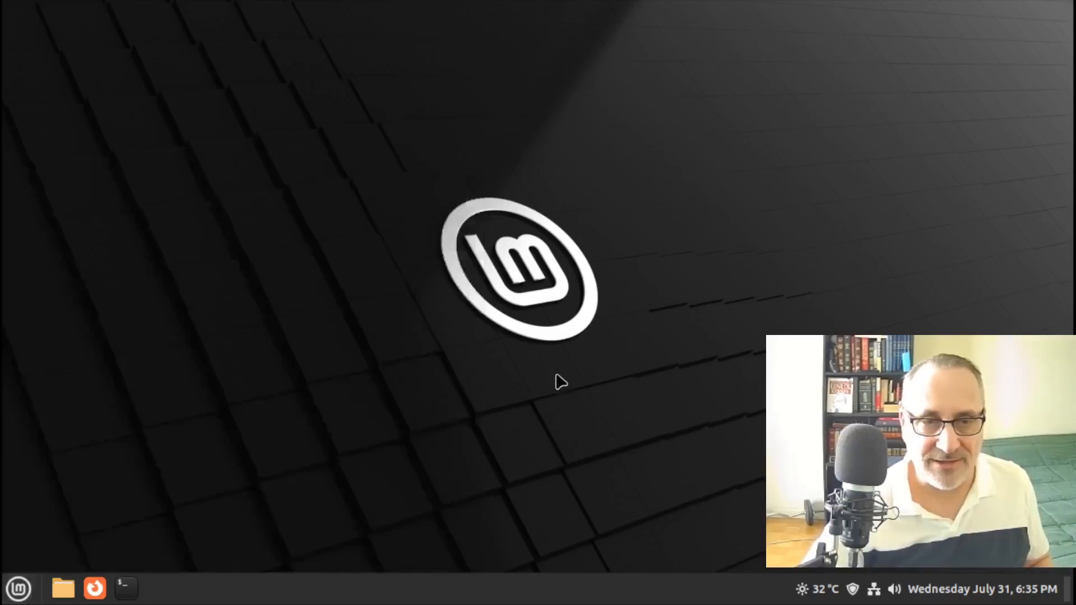
click(19, 588)
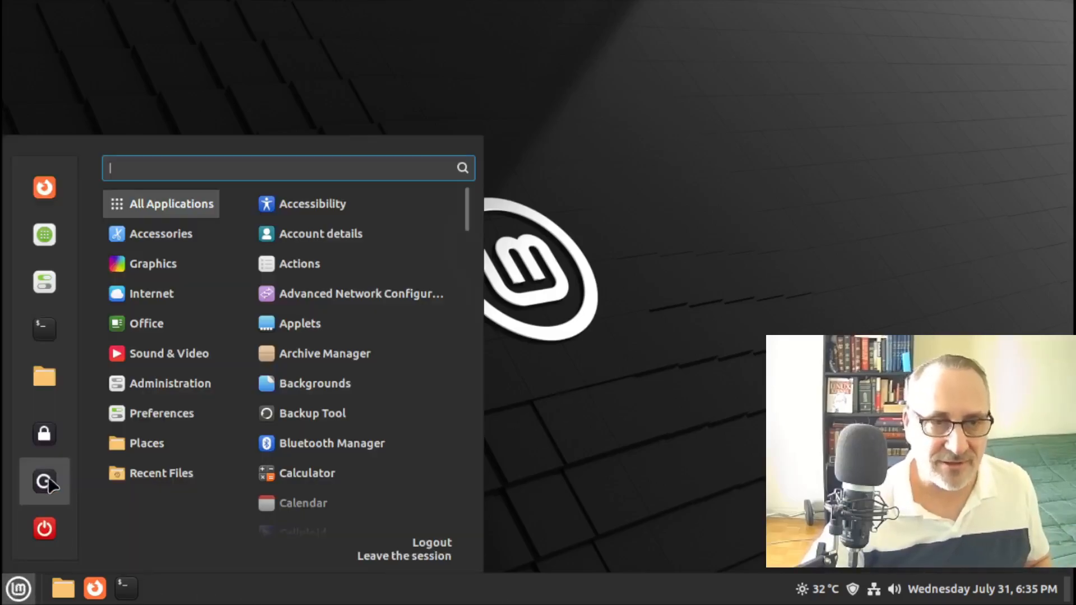
text(usb)
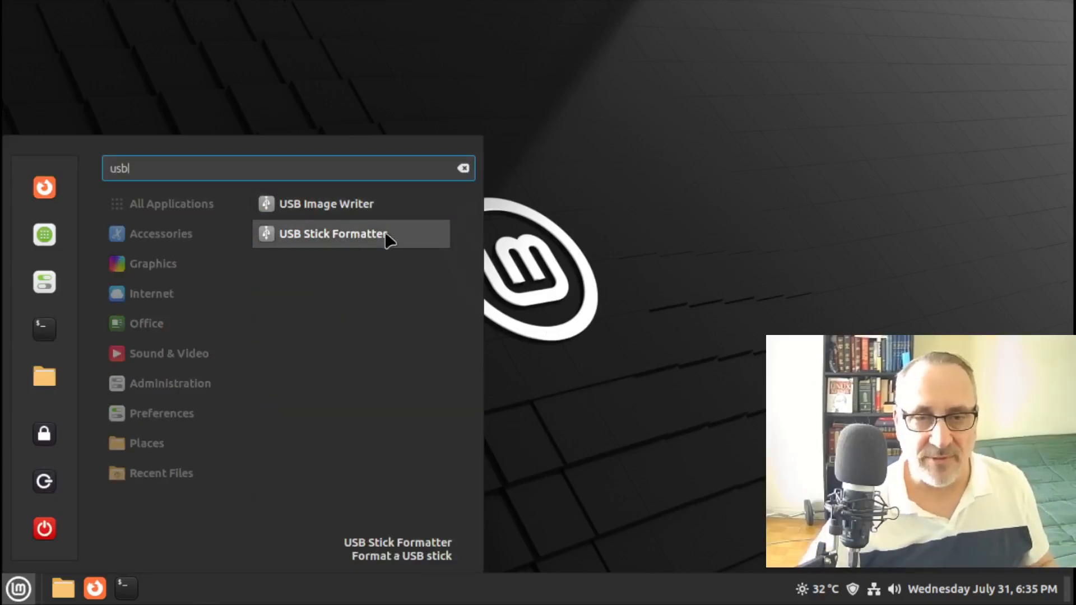
click(418, 201)
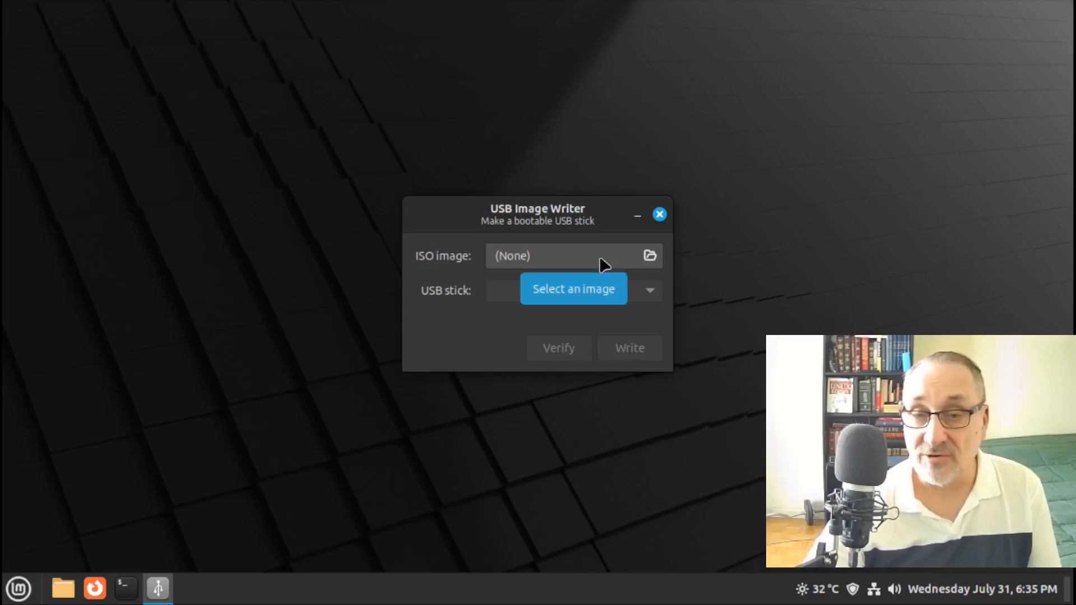
Browse the Downloads folder for an ISO image, cancel without picking one, and bring up Terminal
click(650, 257)
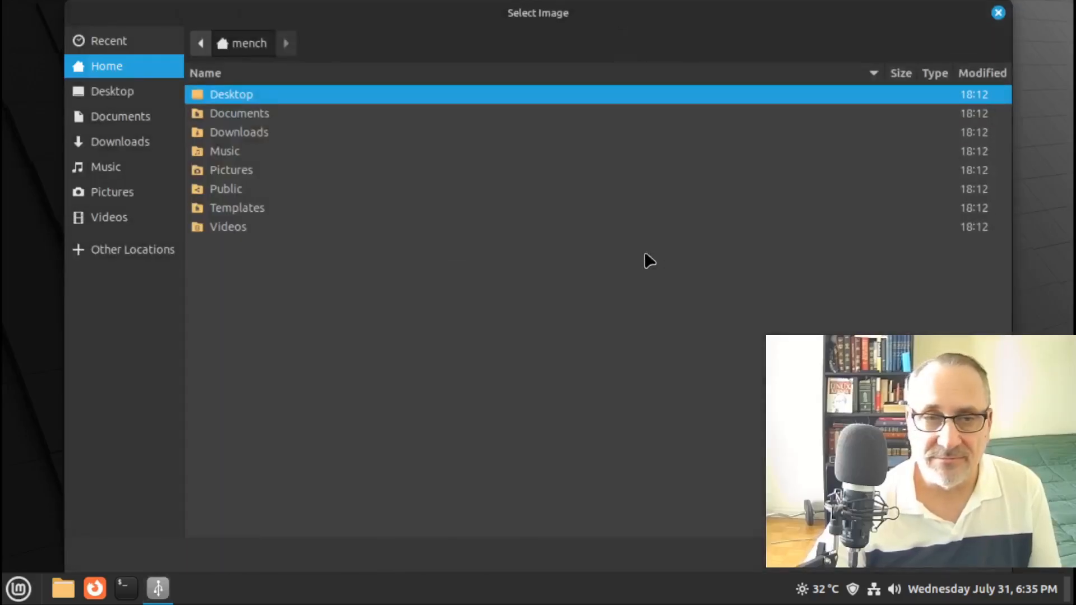
double_click(268, 132)
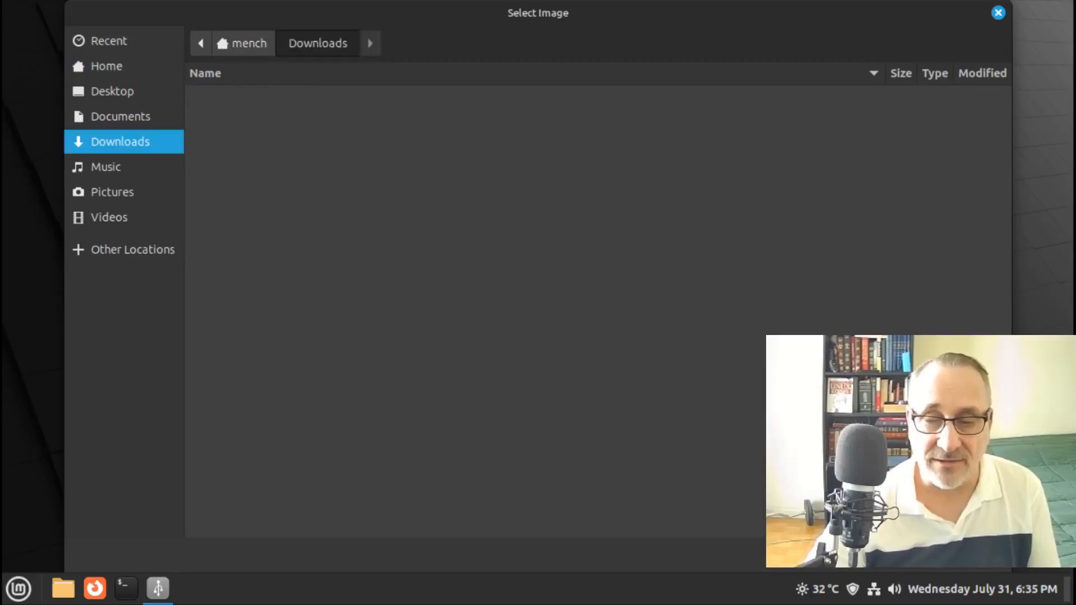
key(Escape)
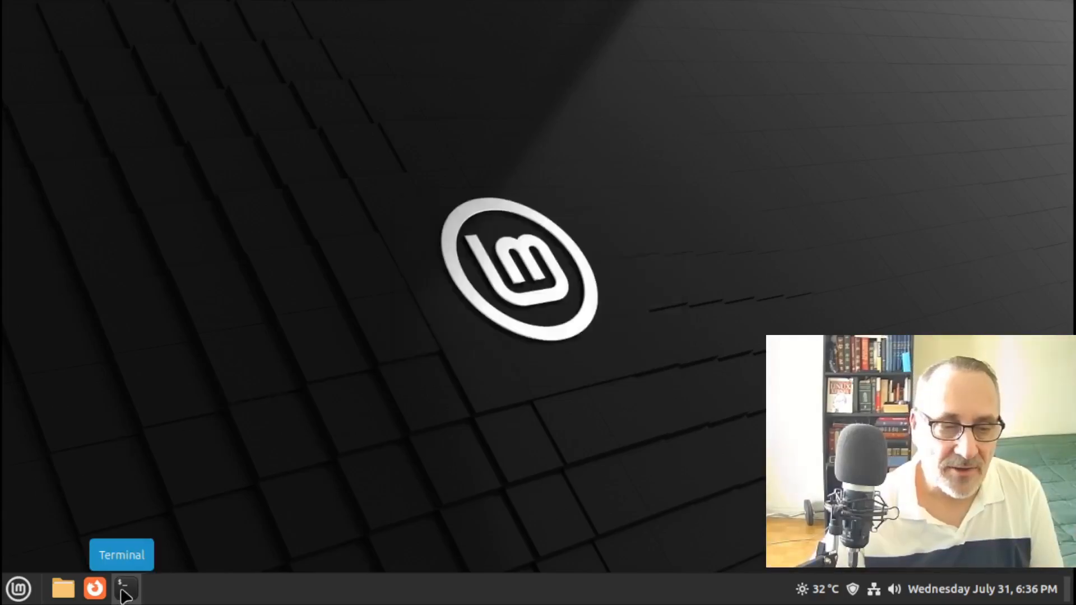
click(121, 589)
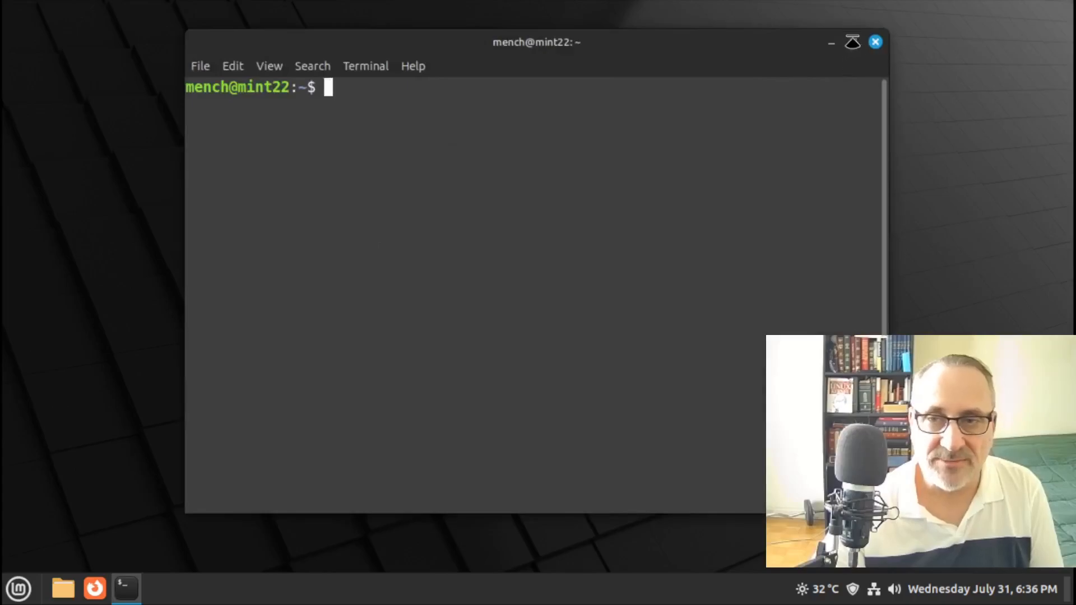
Set a new root password with sudo passwd root, then clear the terminal screen
click(853, 42)
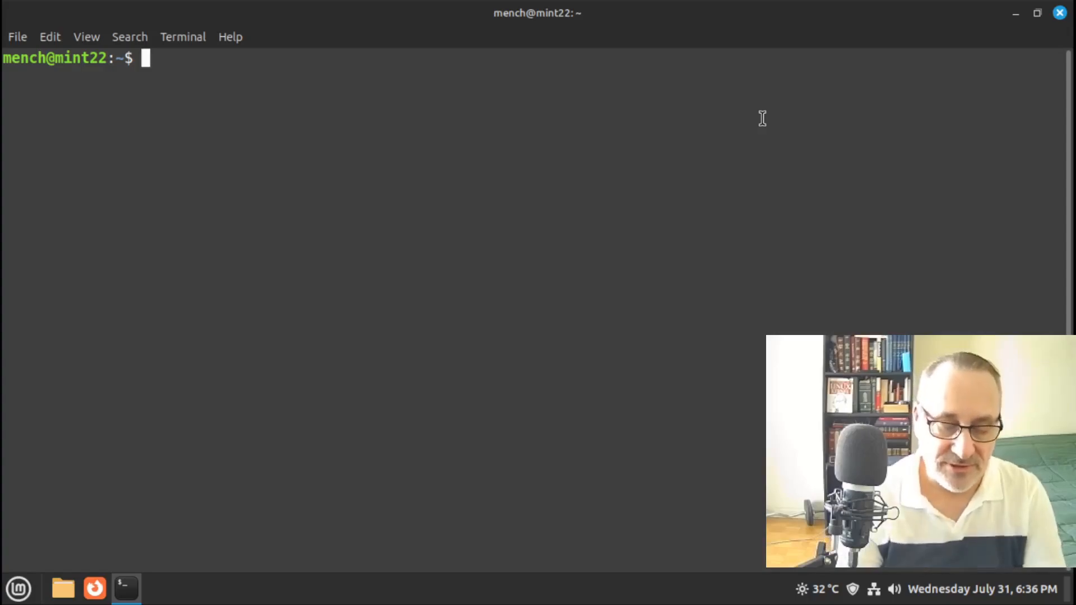
text(sudo passwd)
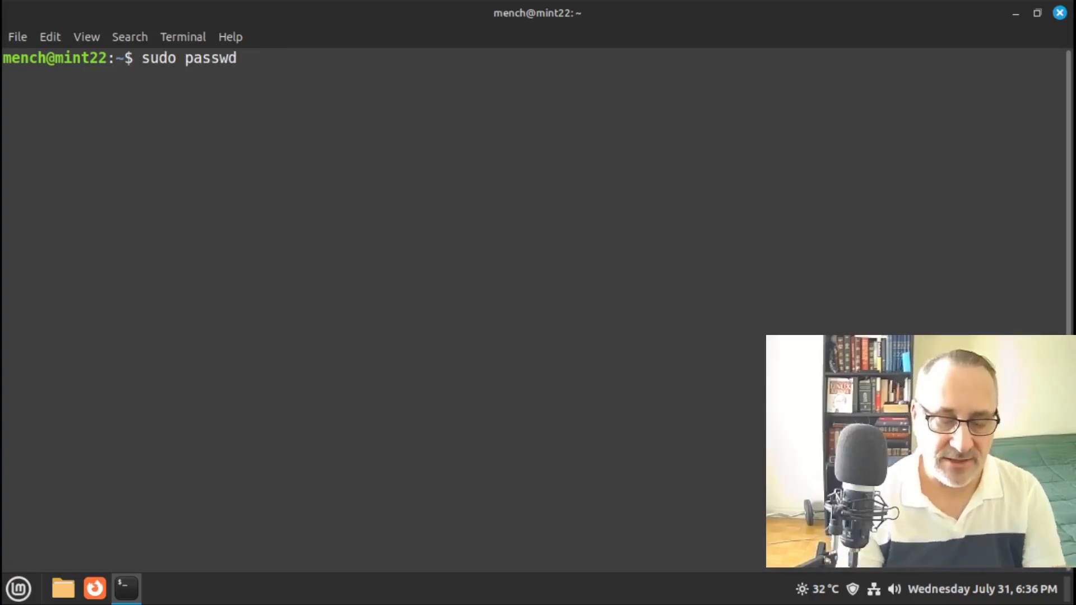
text( root)
key(Return)
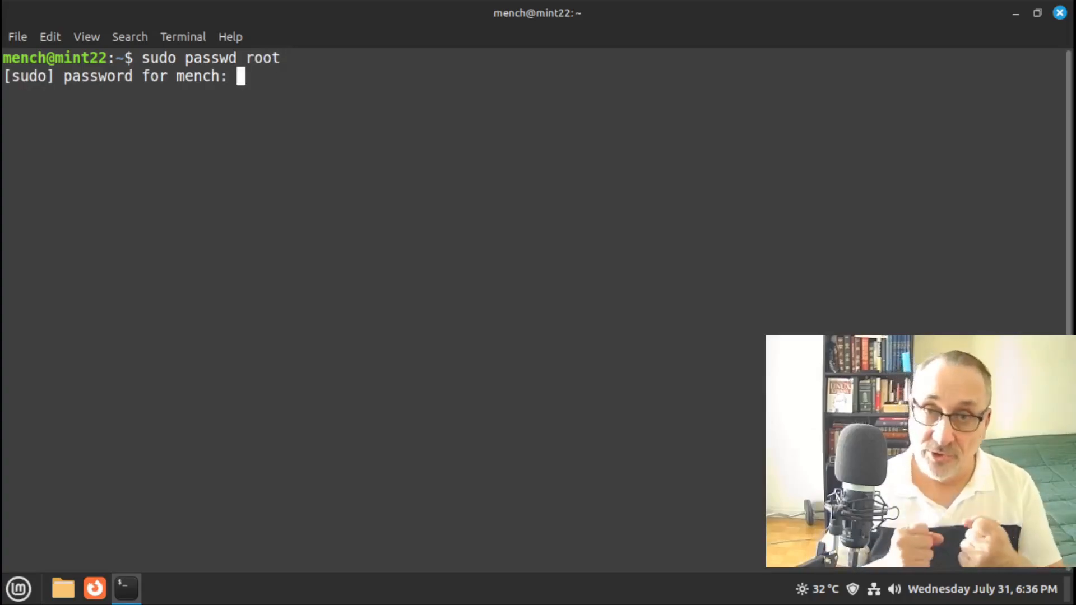
text(**)
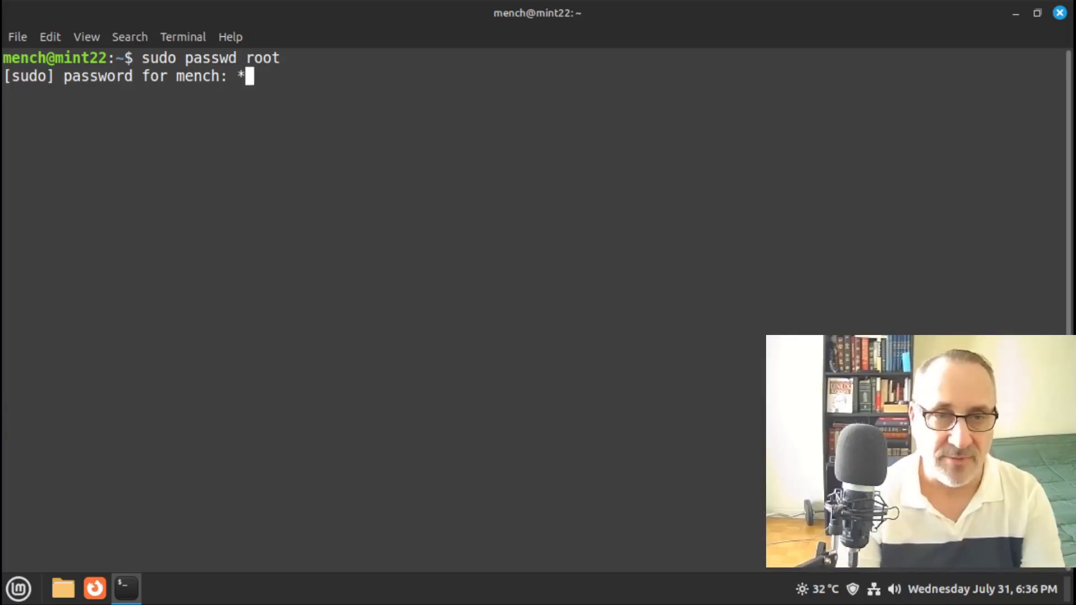
key(Return)
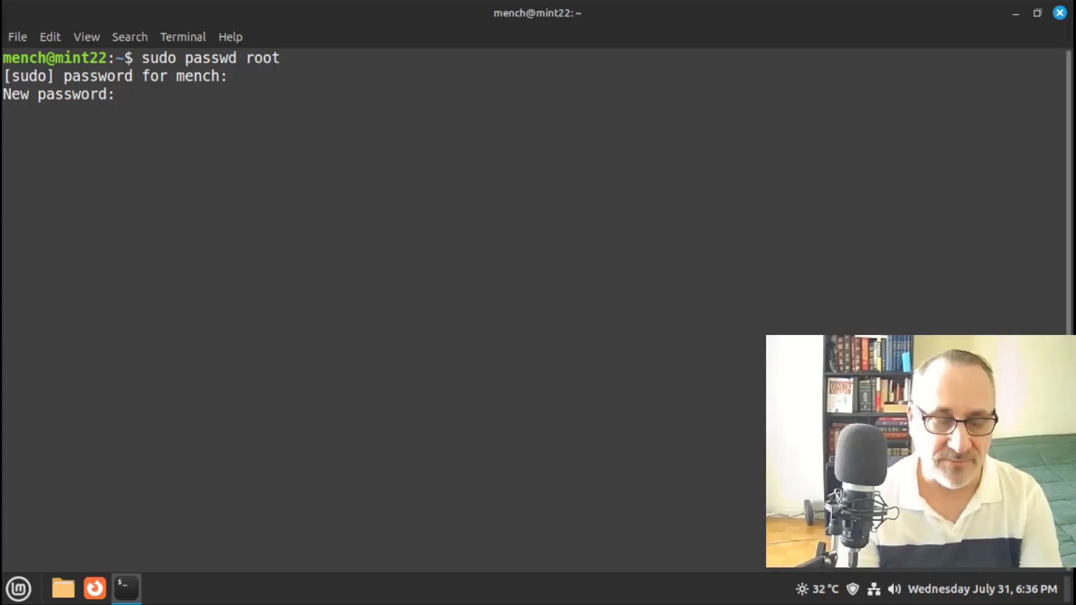
key(Return)
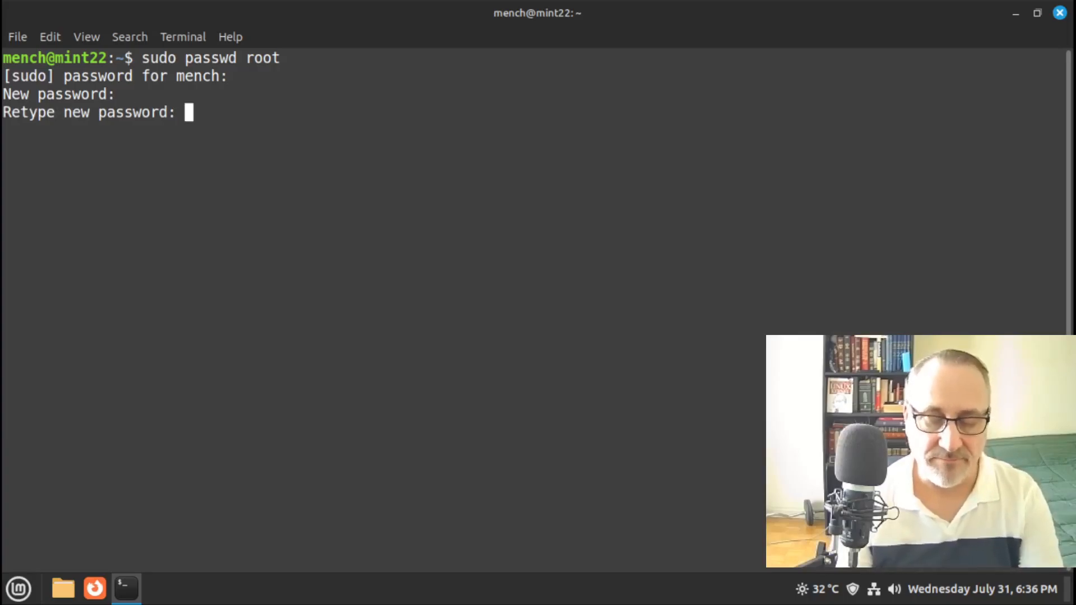
key(Return)
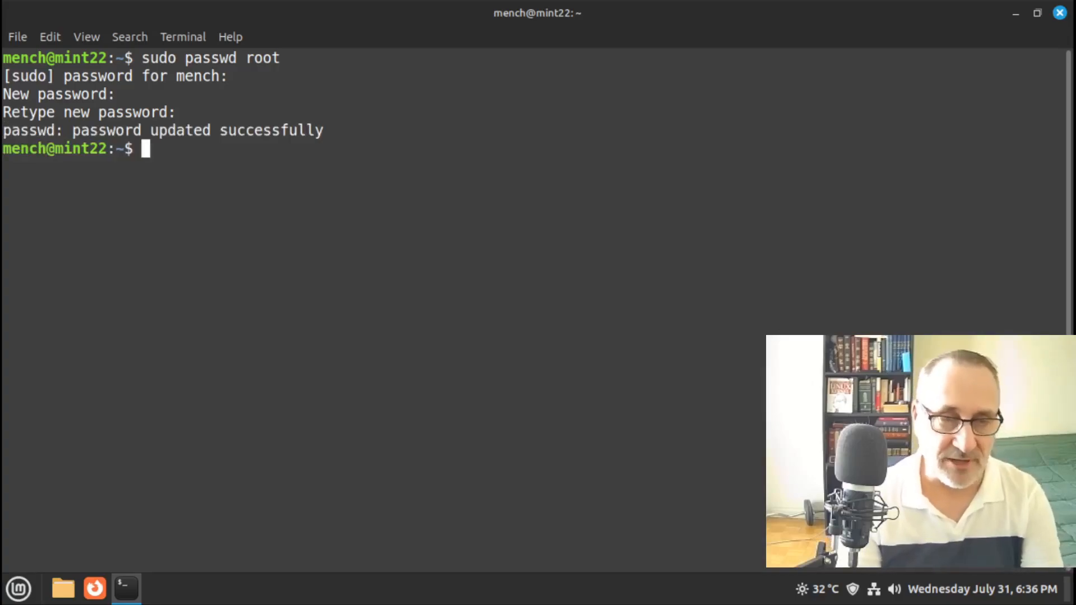
text(clear)
key(Return)
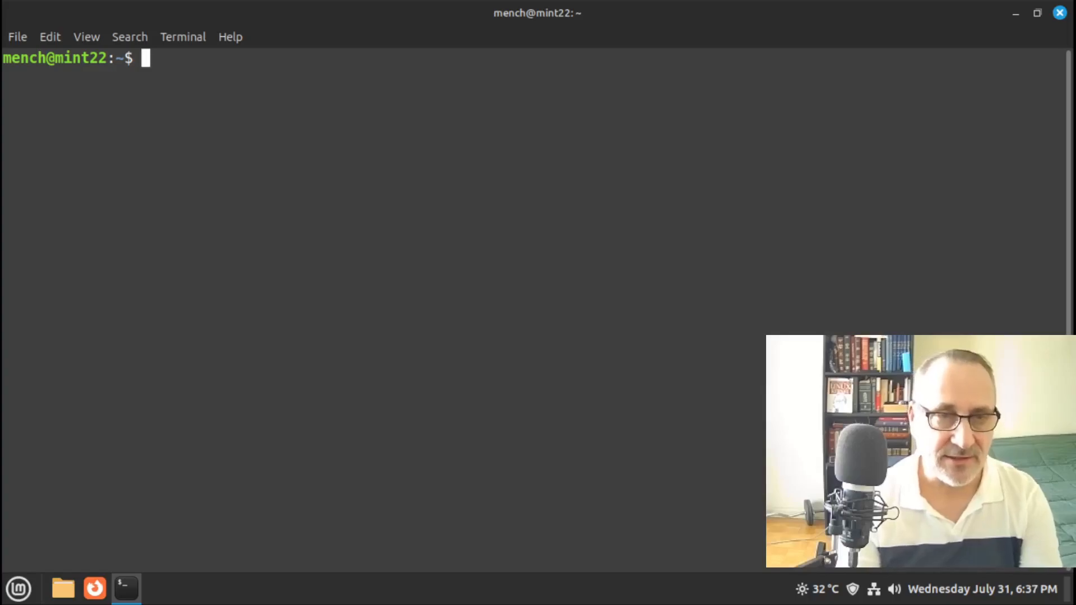
Test the new root password by switching to root with su, then exit back to the user prompt
text(su)
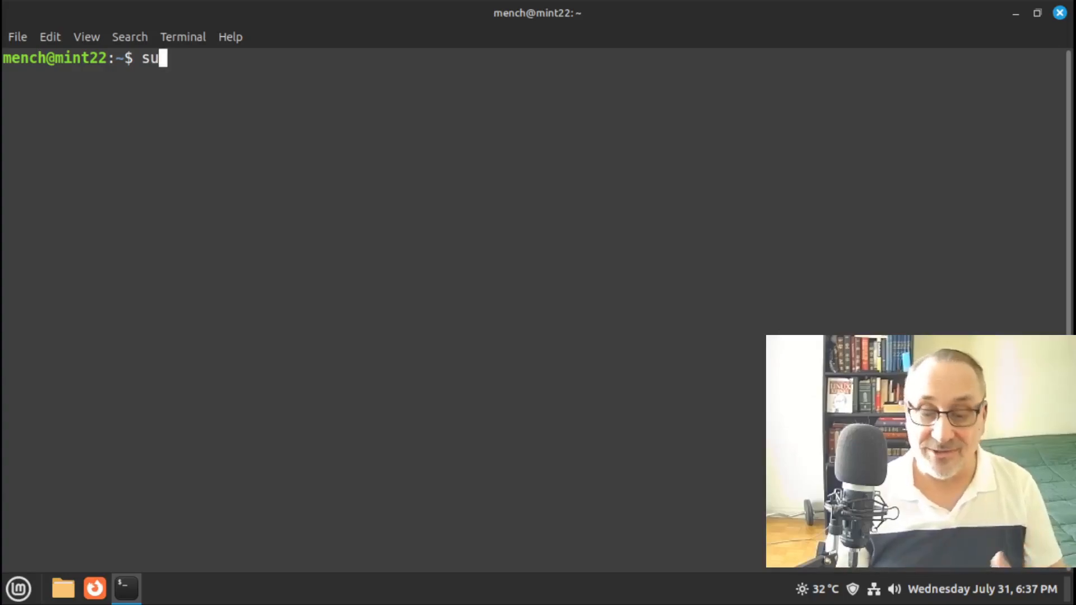
key(Return)
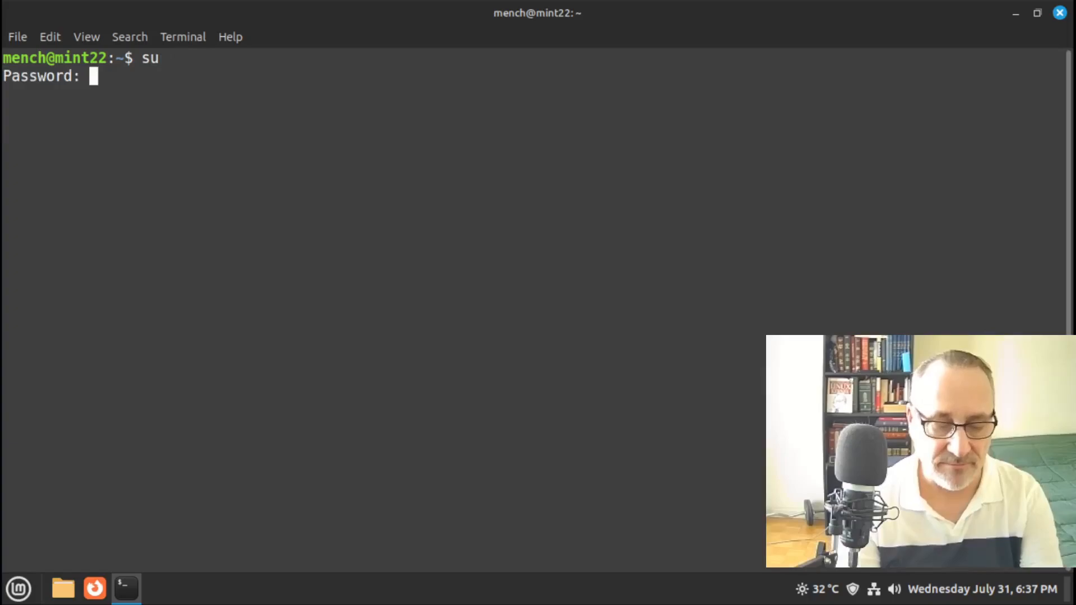
key(Return)
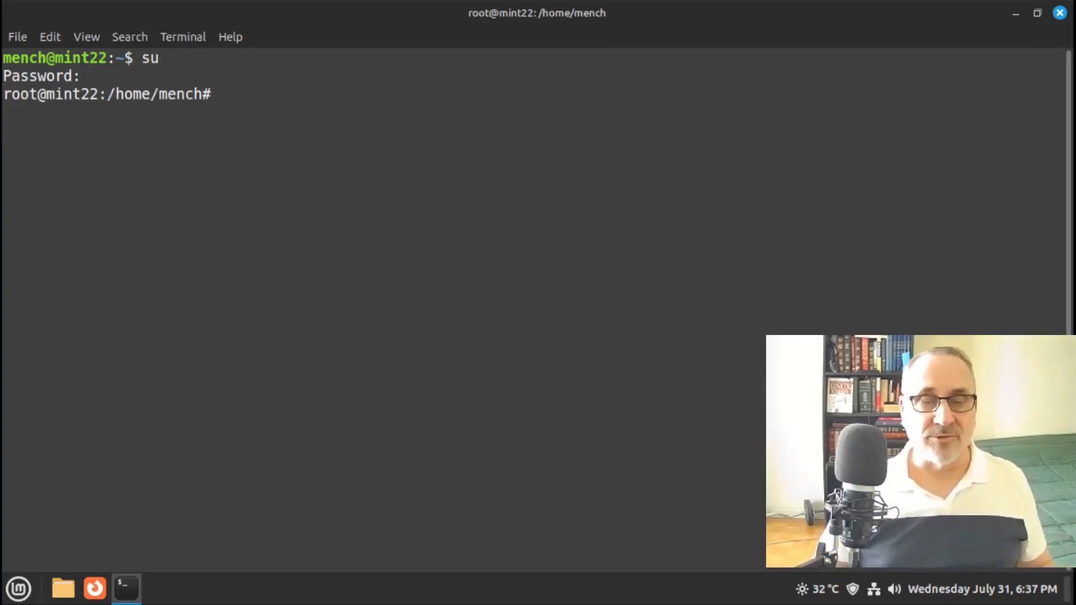
text(exit)
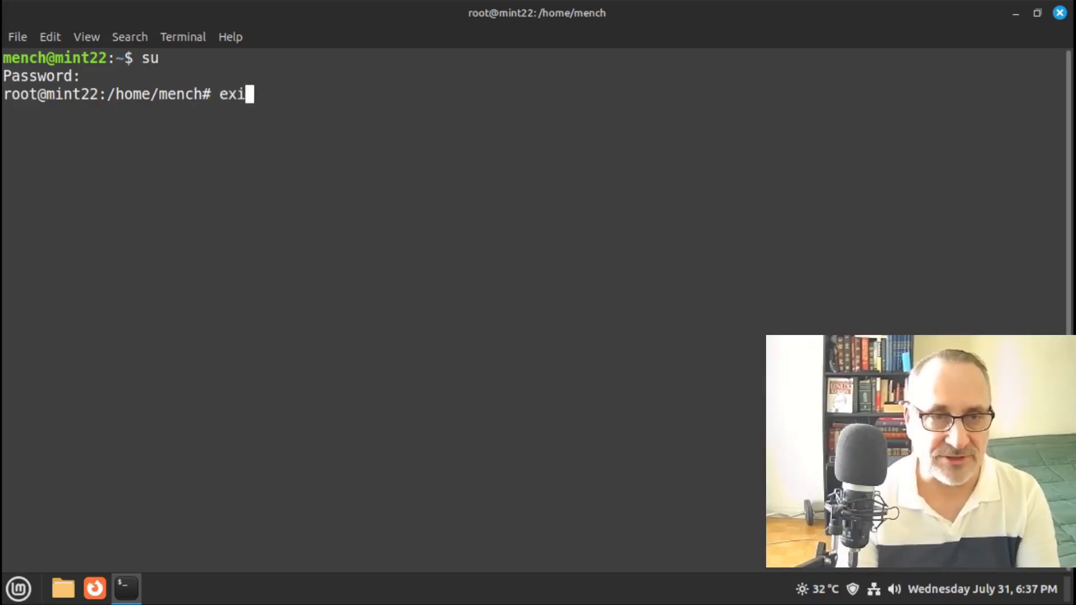
key(Return)
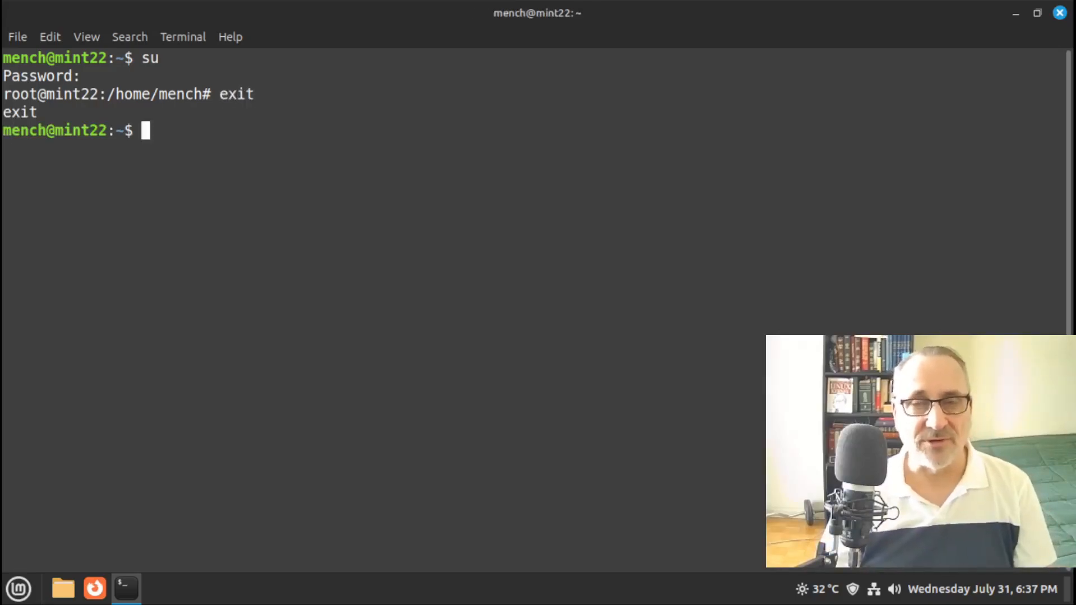
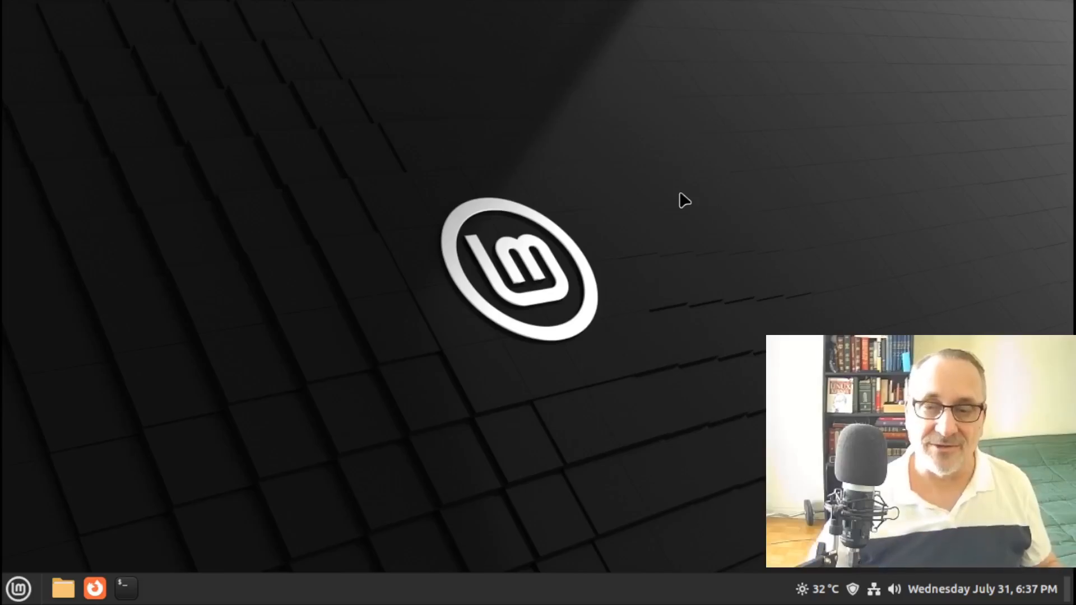
Open System Settings full-screen, scroll to Administration and launch Login Window
click(18, 589)
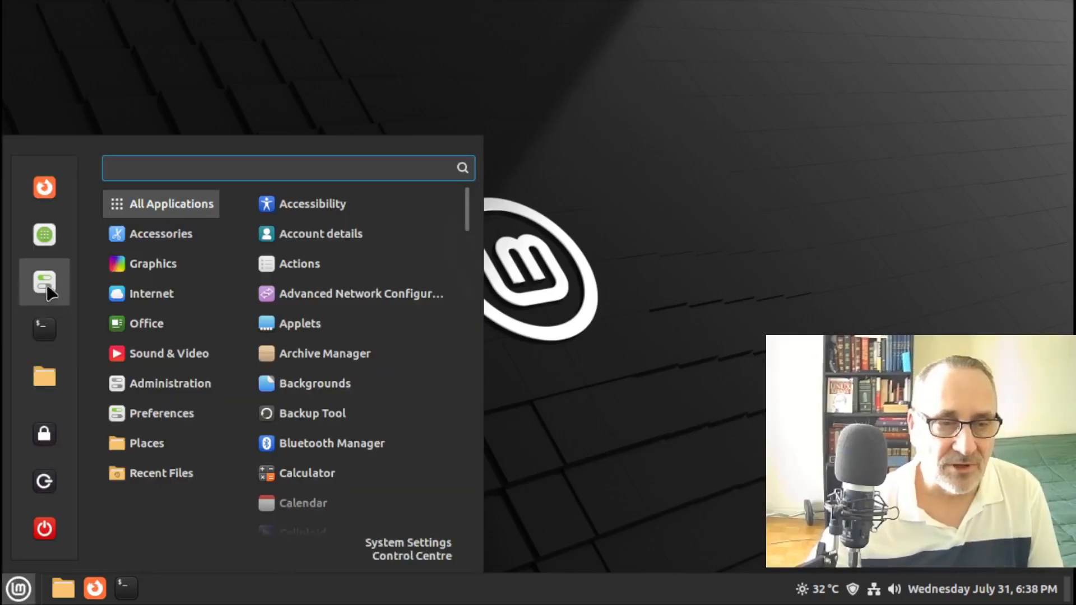
click(45, 283)
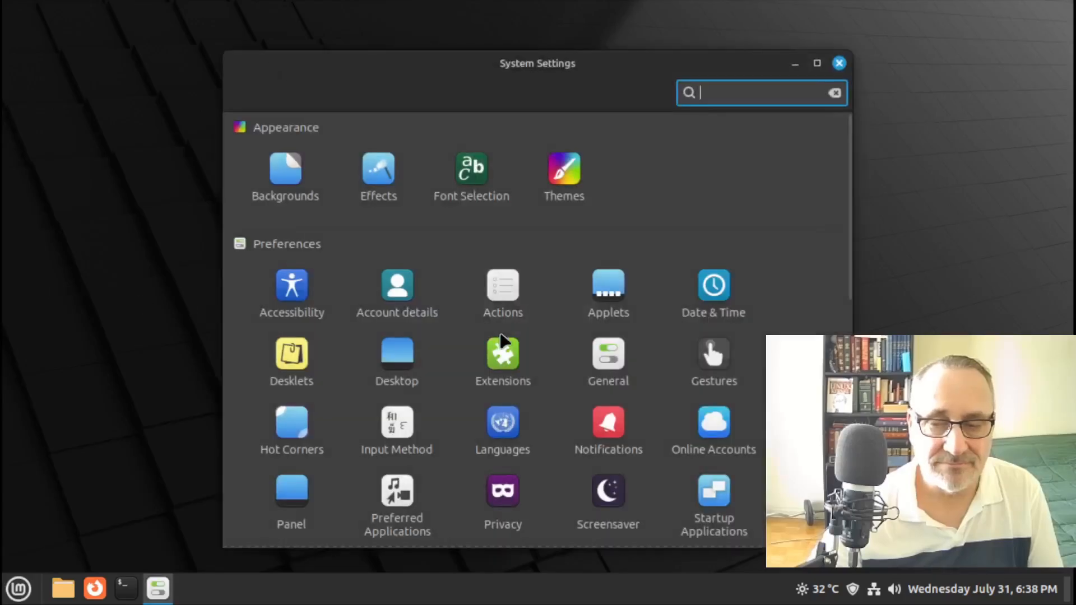
click(817, 63)
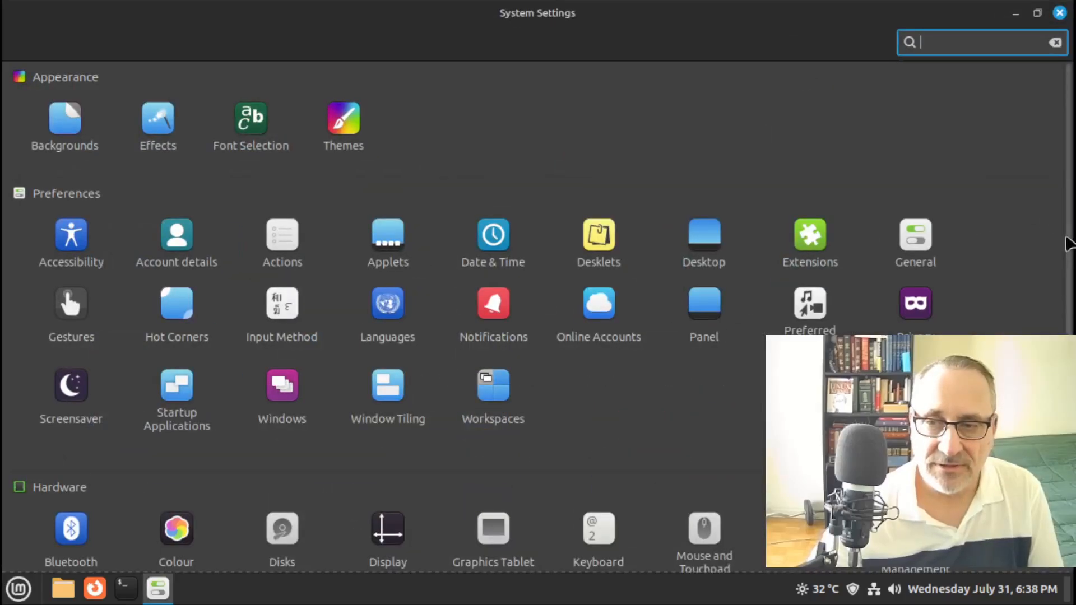
scroll(1054, 334, down, 2)
scroll(1055, 334, down, 6)
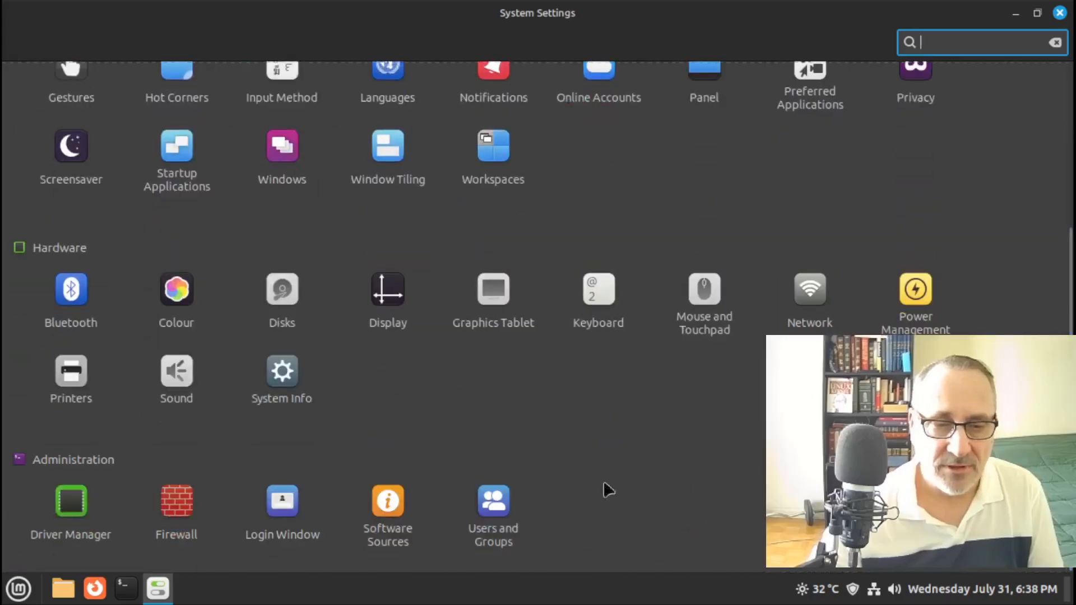
click(284, 510)
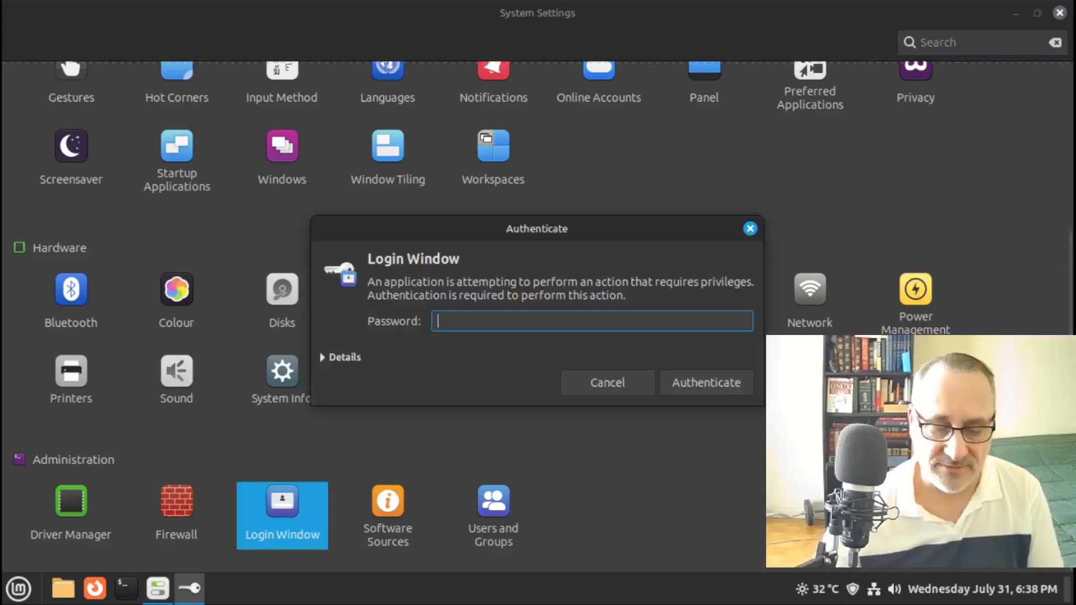
Authenticate, review Login Window's numlock and panel options full-screen, then close it and System Settings
text(••)
key(Return)
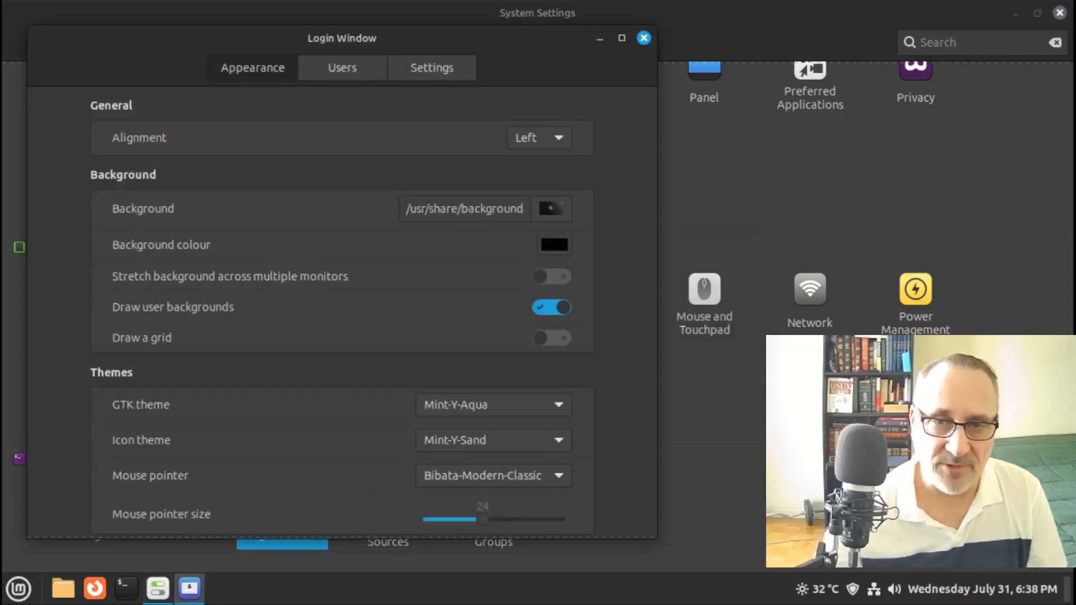
click(622, 38)
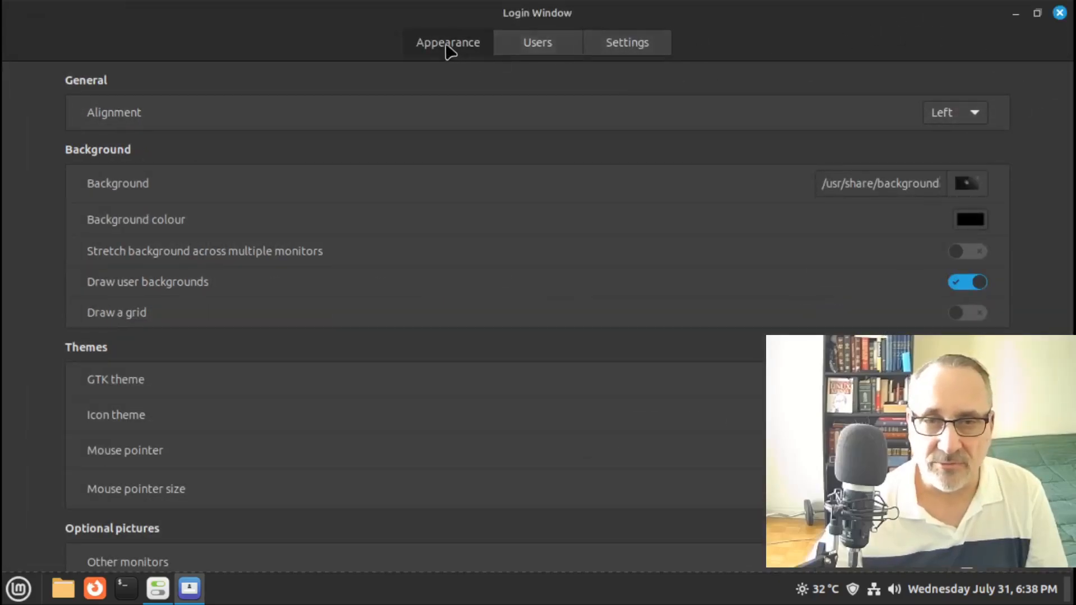
click(639, 47)
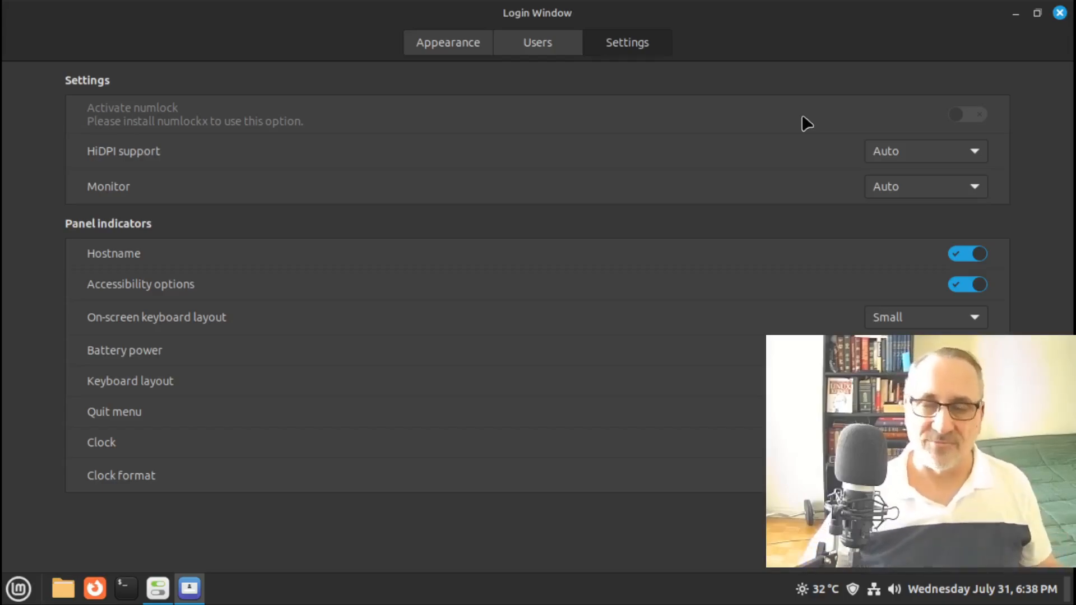
click(1060, 12)
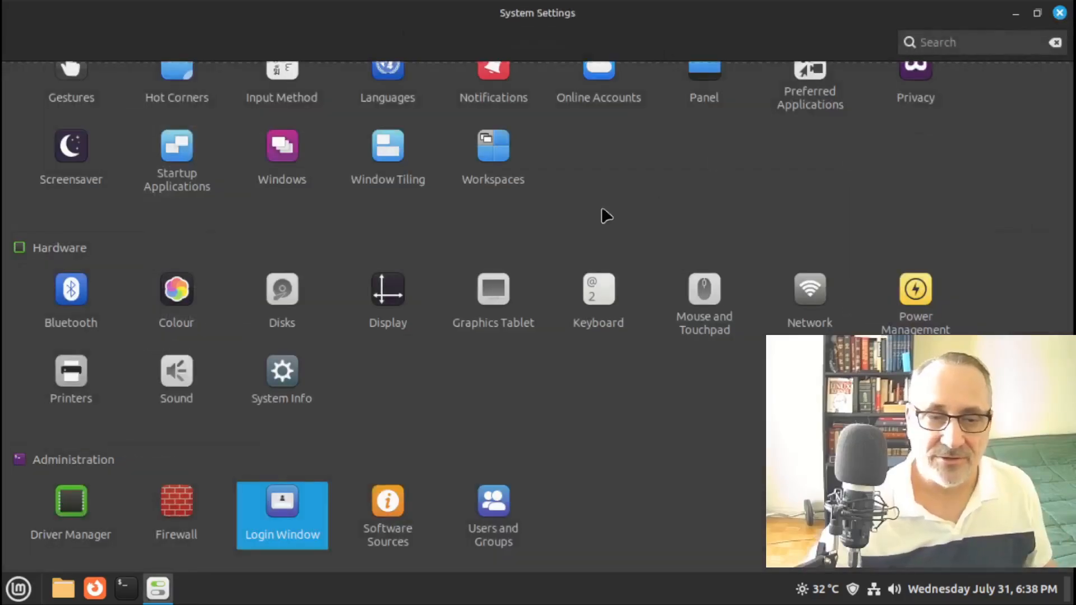
click(1060, 13)
Launch Software Manager full-screen, search 'numloc' and open the Numlockx package page
click(18, 588)
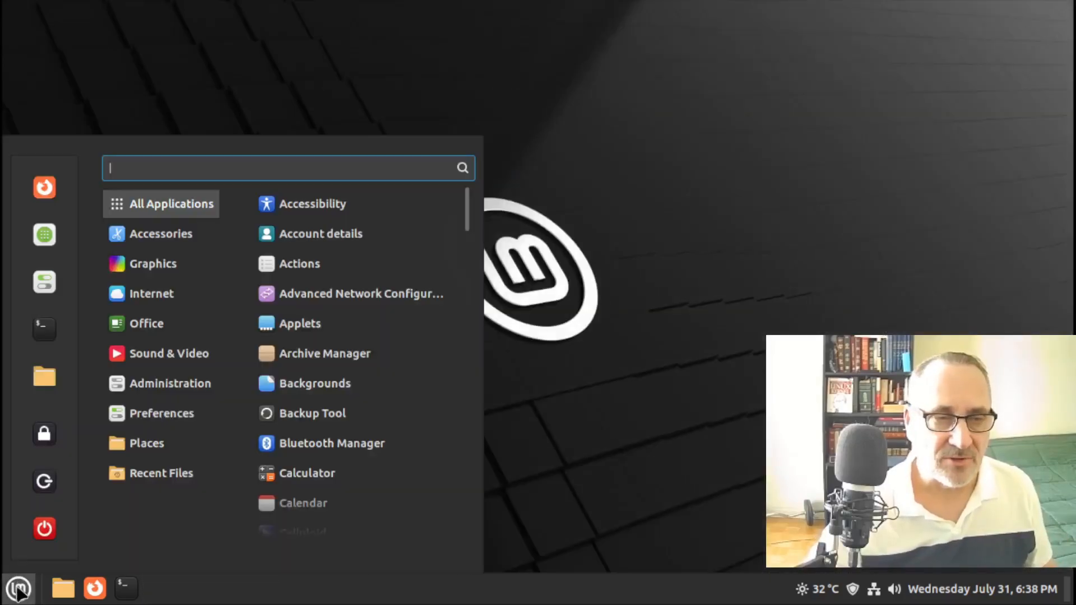
click(45, 236)
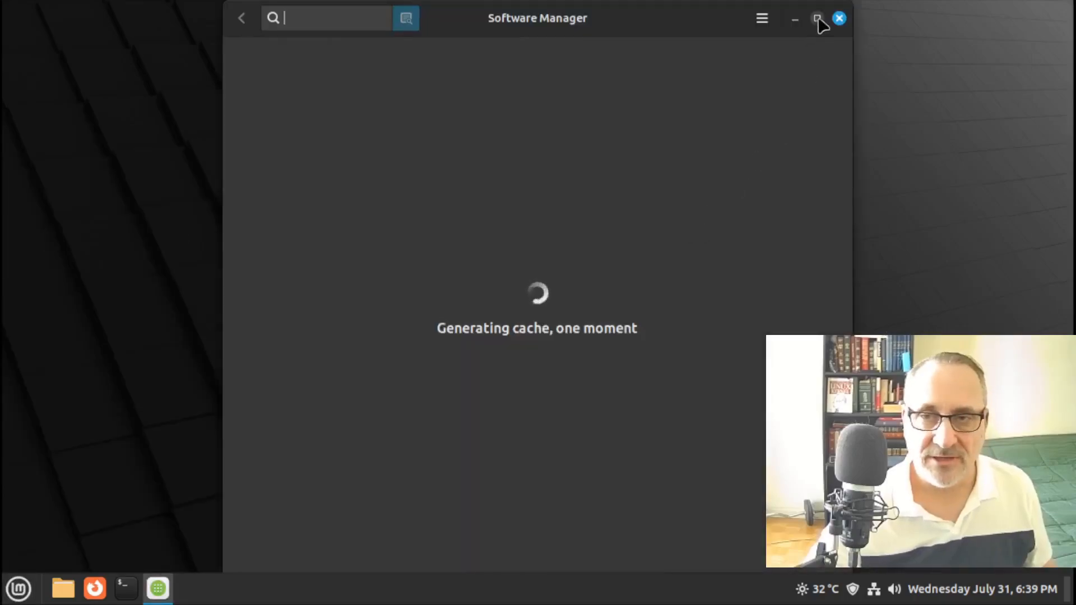
click(817, 19)
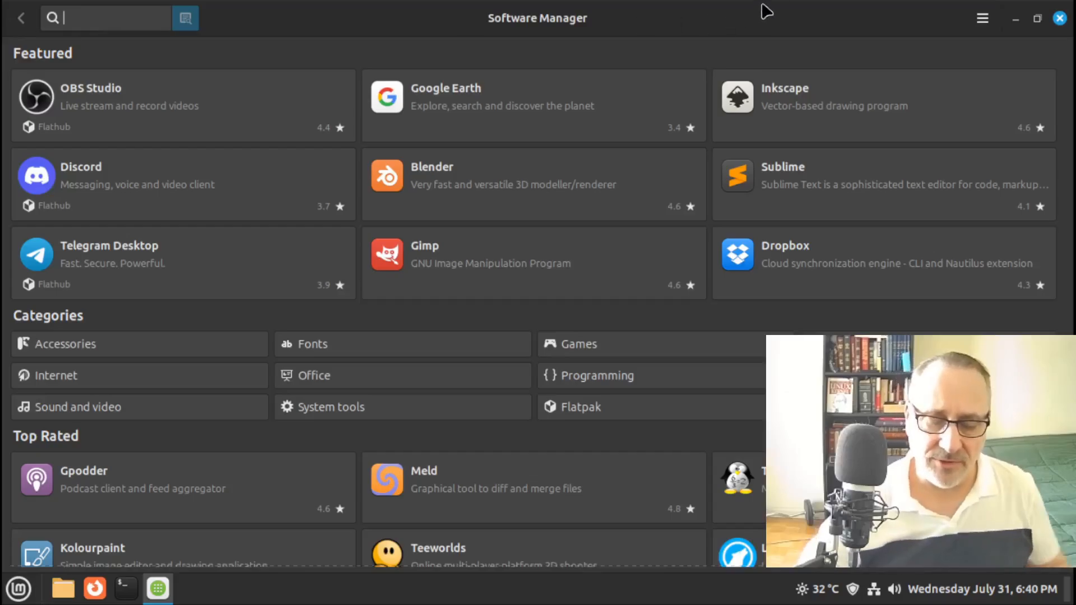
text(num)
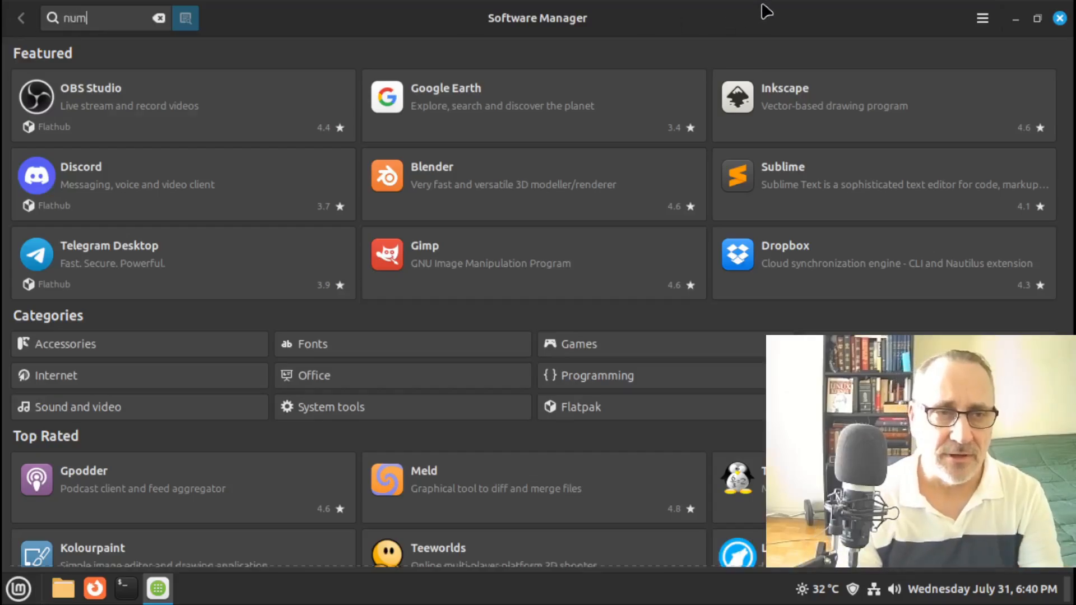
text(loc)
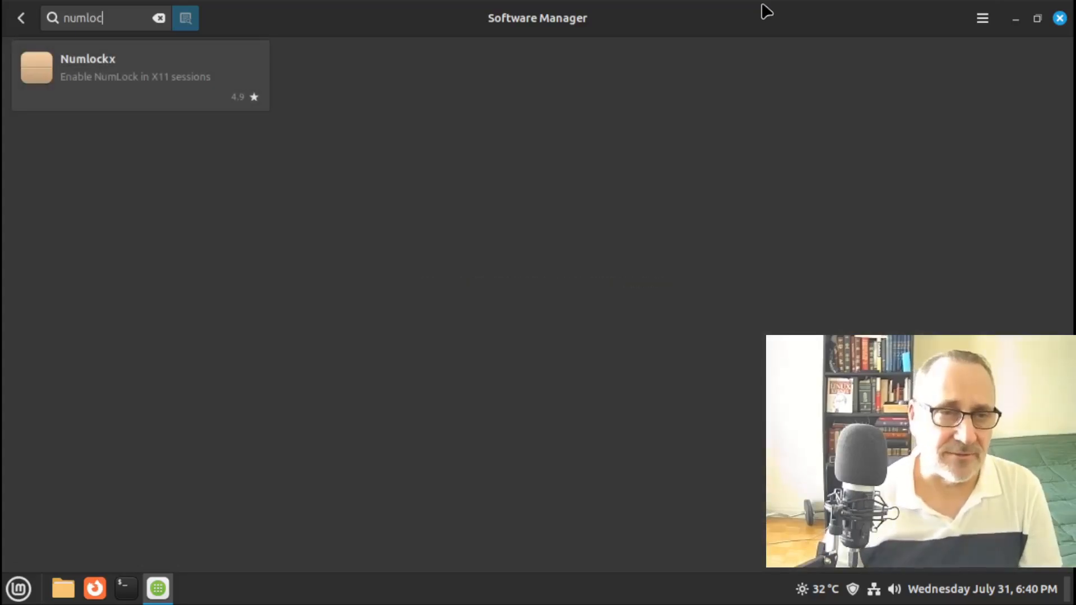
click(112, 78)
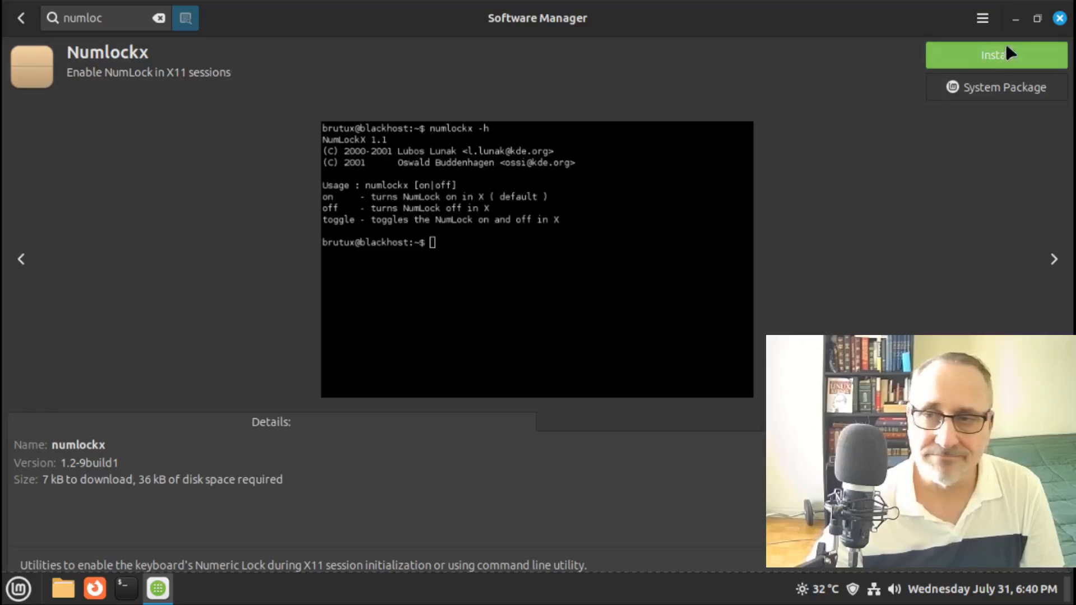
Install Numlockx with the administrator password, then close Software Manager and open the menu
click(998, 59)
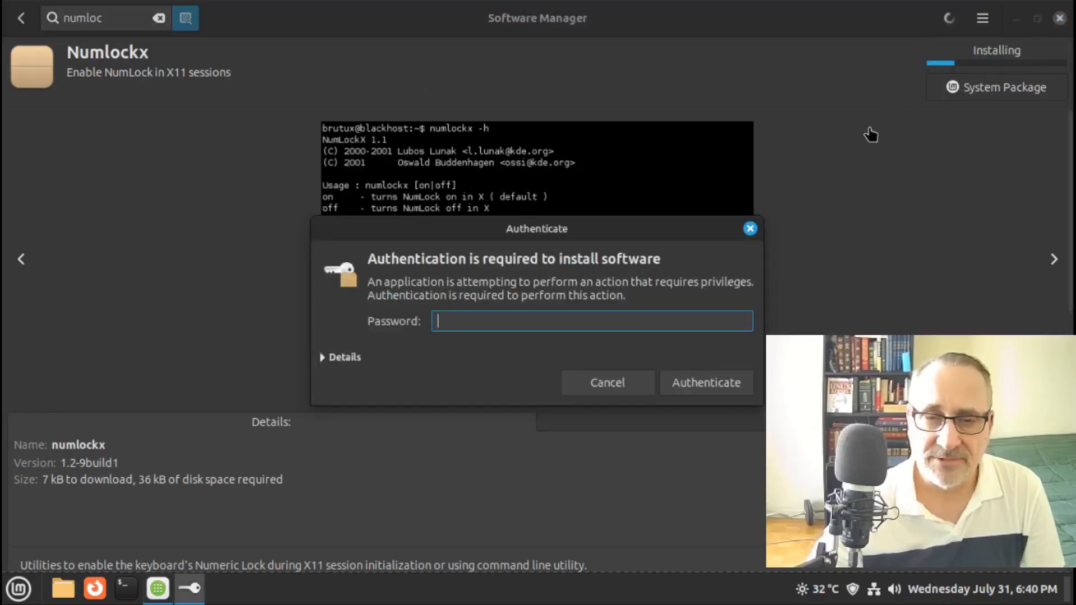
text(••)
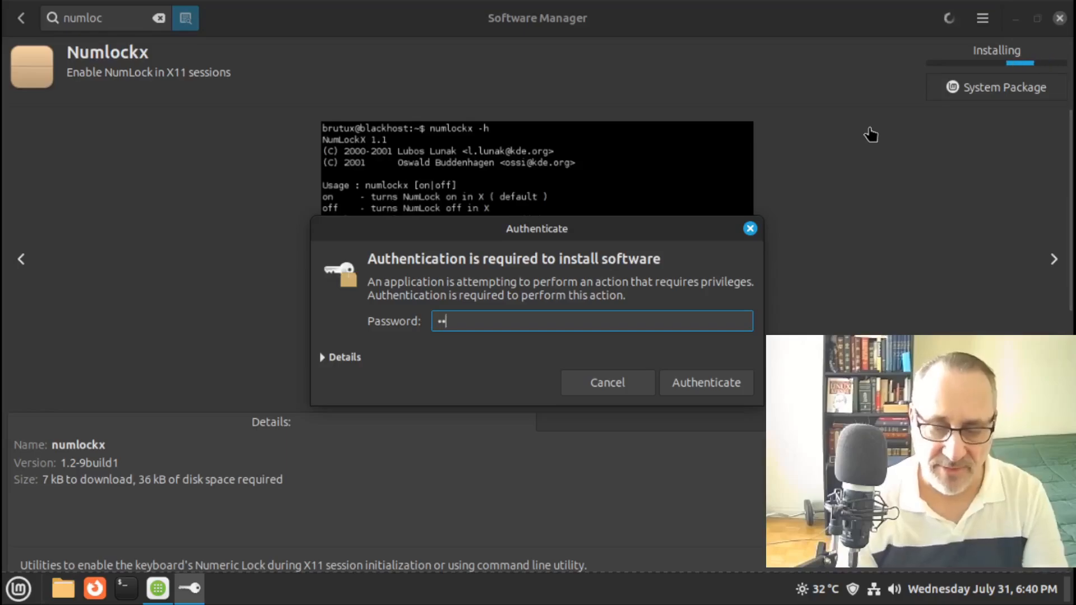
key(Return)
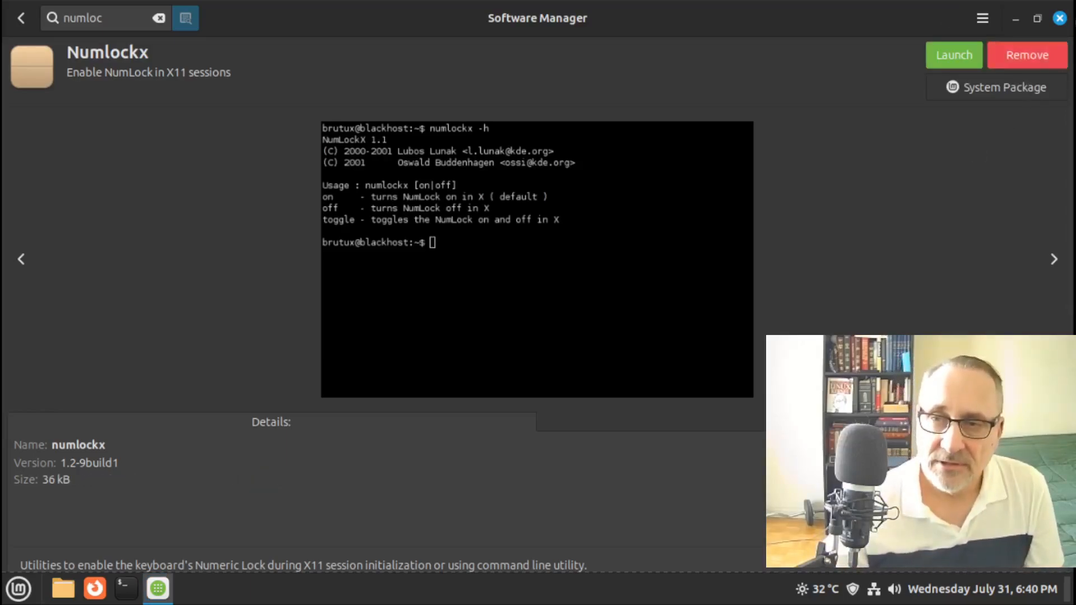
click(1060, 18)
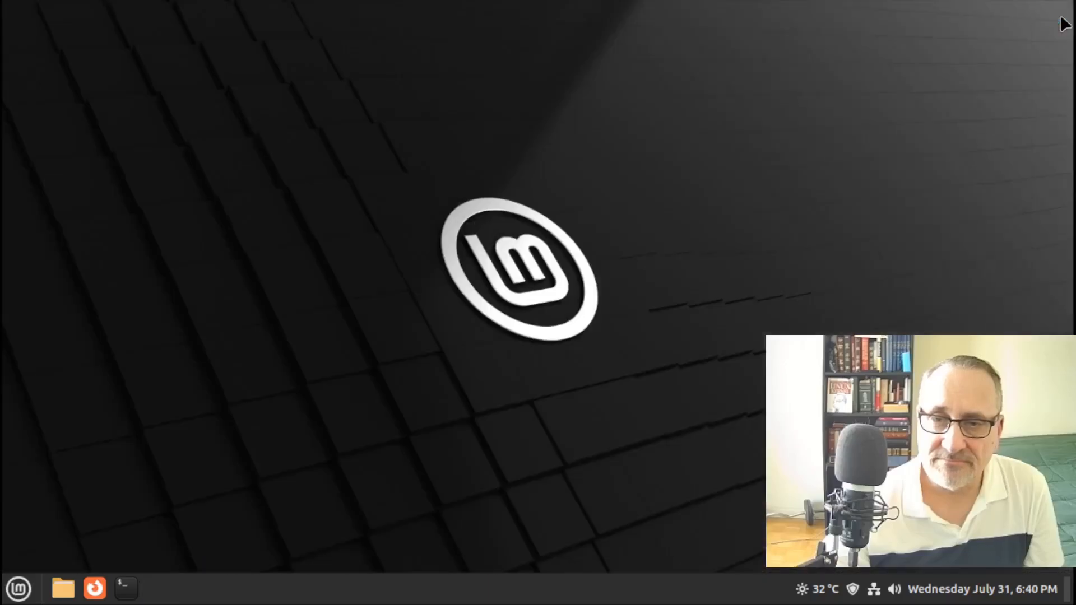
click(19, 588)
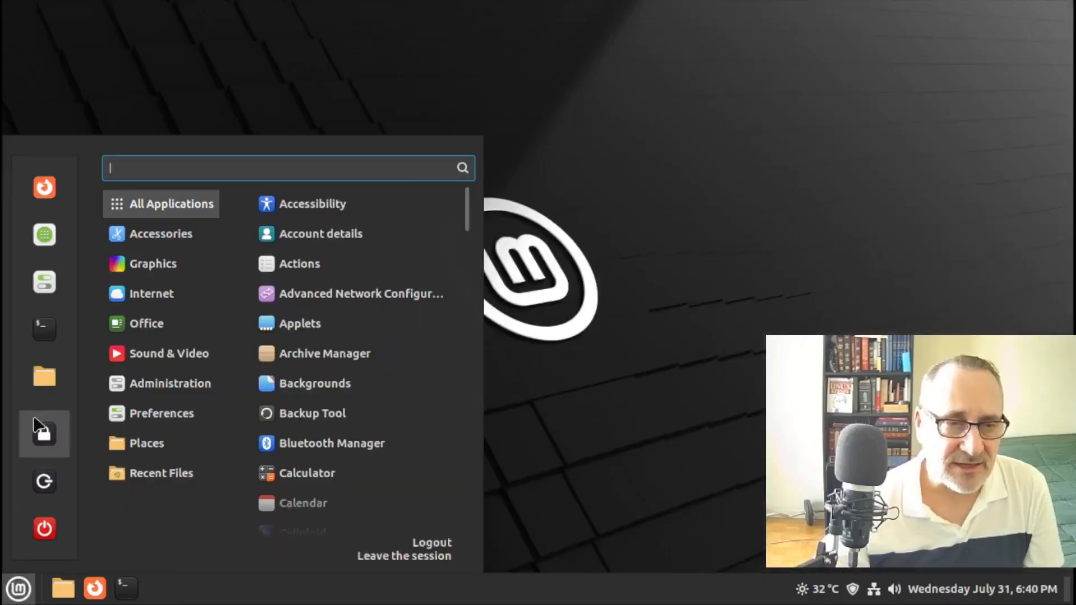
Reopen System Settings full-screen and get into Login Window after retrying the password
click(45, 283)
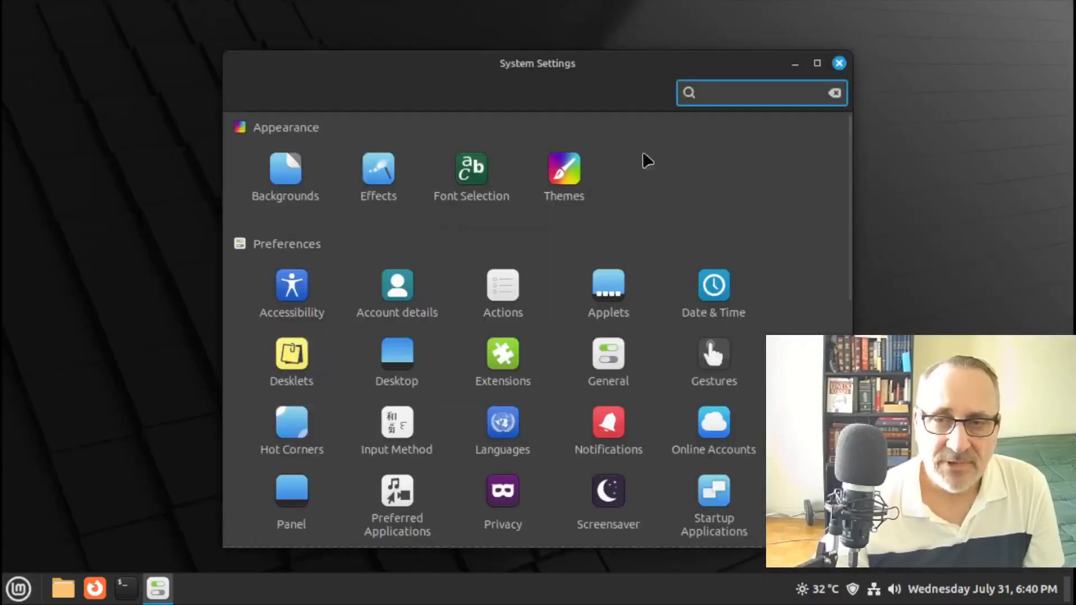
click(817, 65)
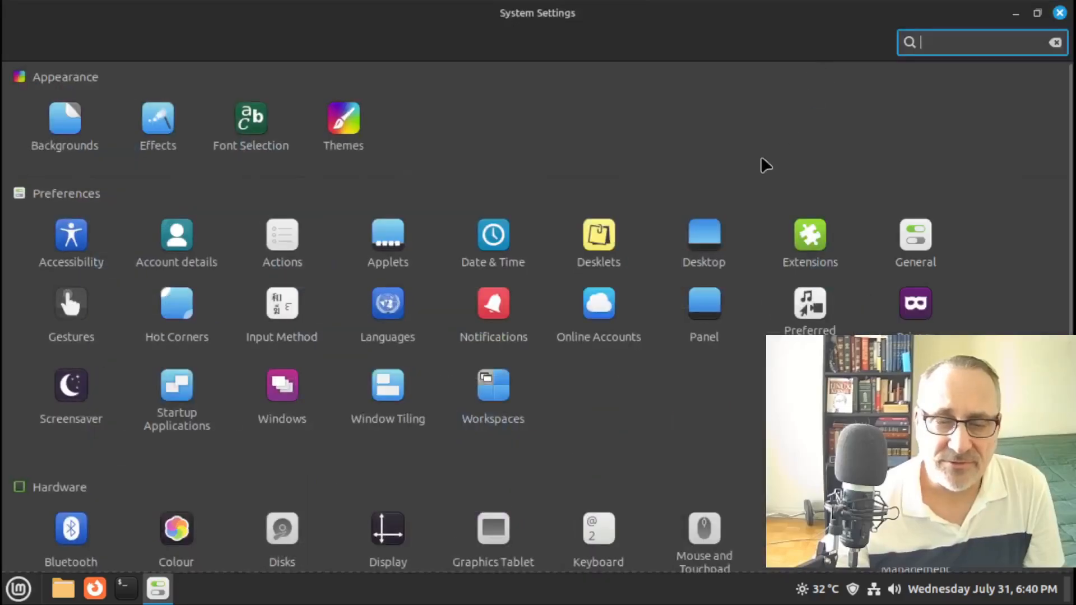
scroll(1070, 151, down, 5)
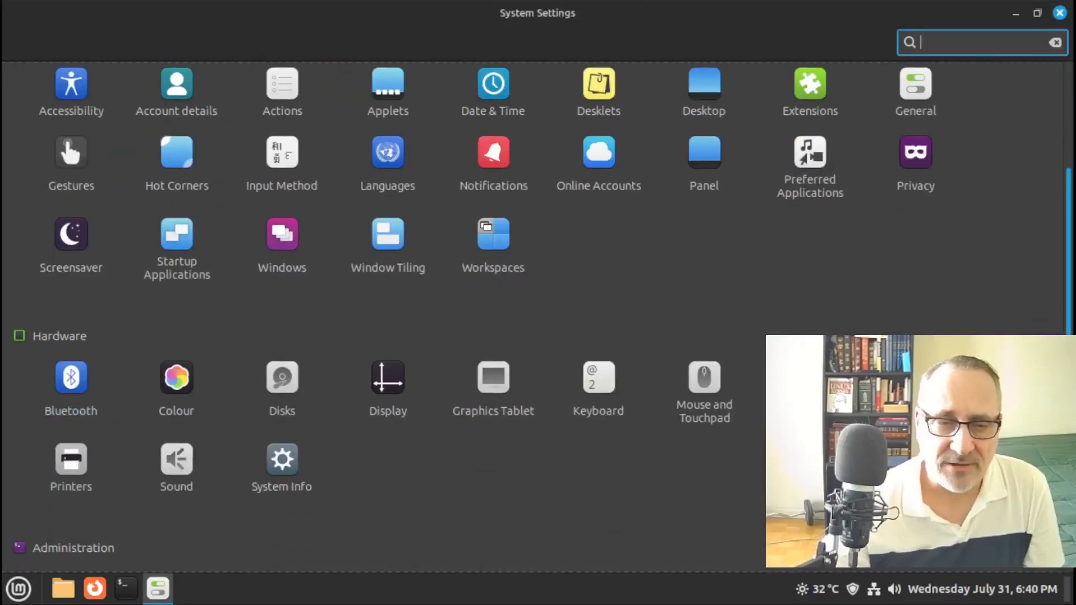
scroll(1069, 224, down, 3)
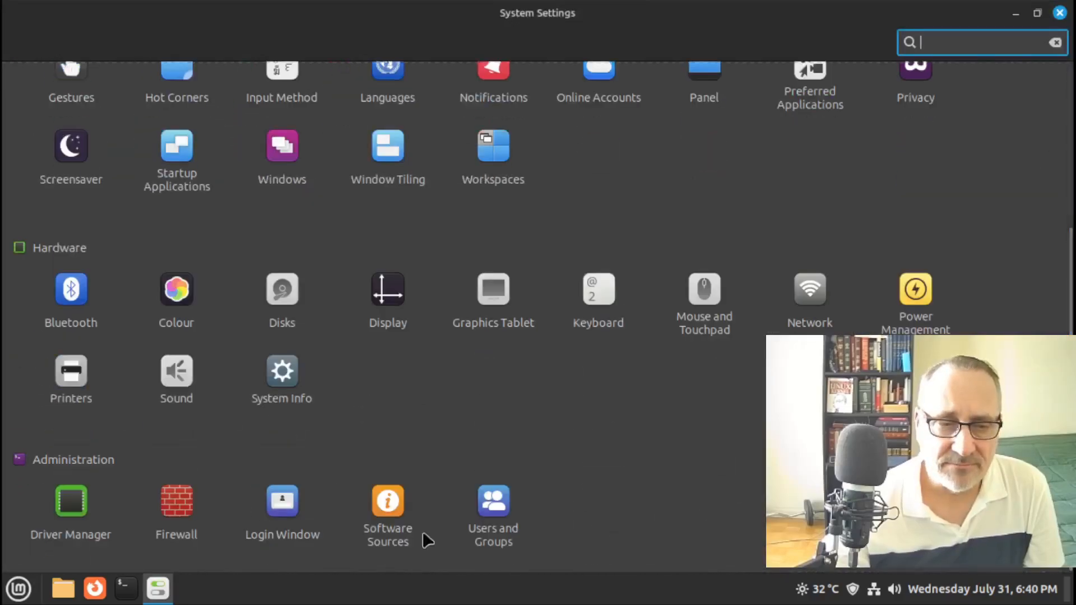
click(280, 506)
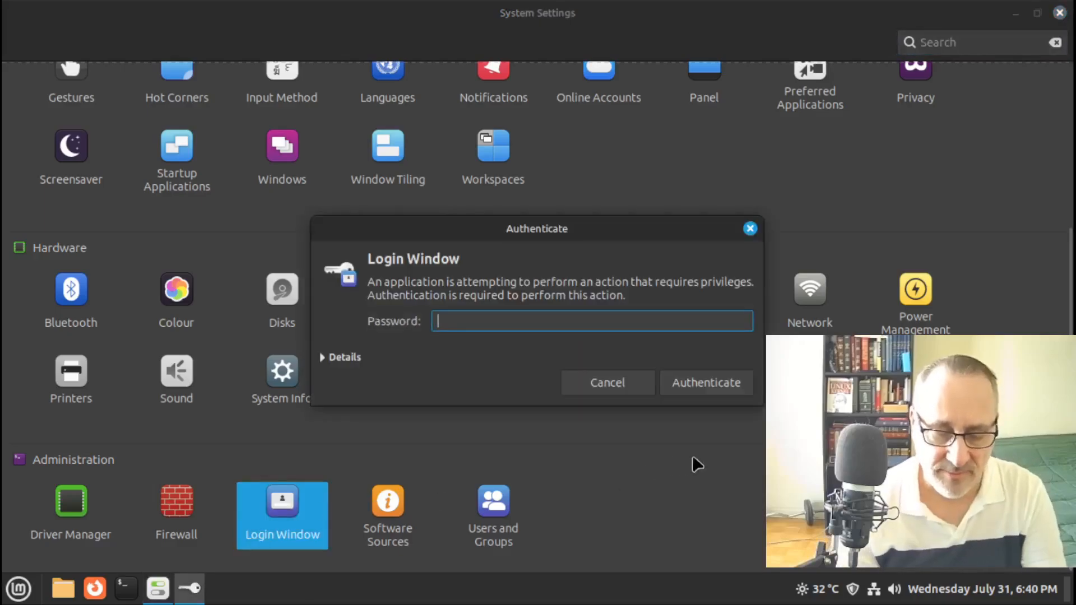
key(Return)
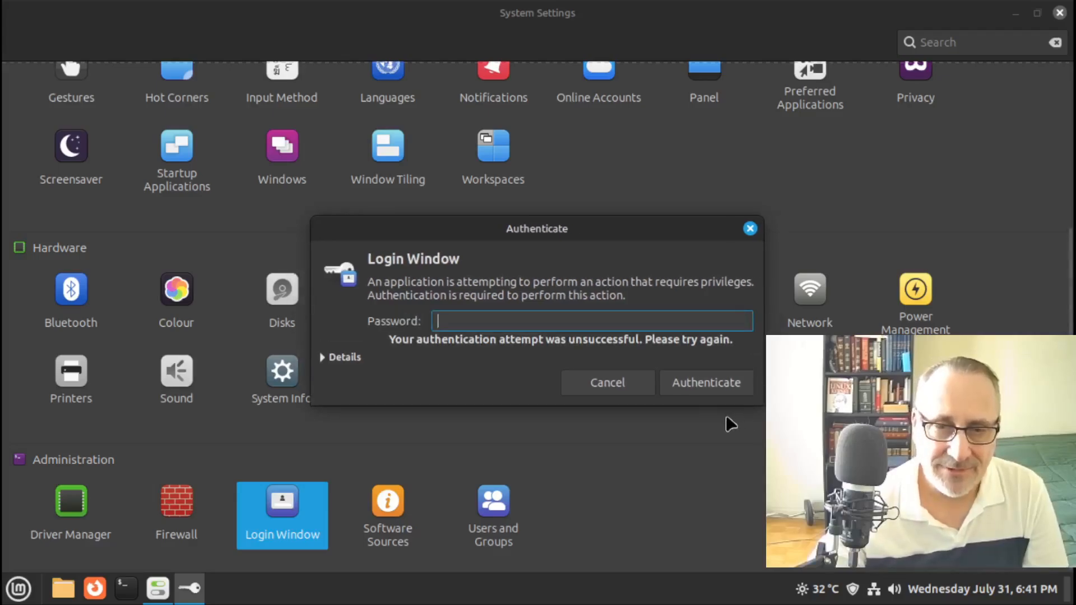
text(••)
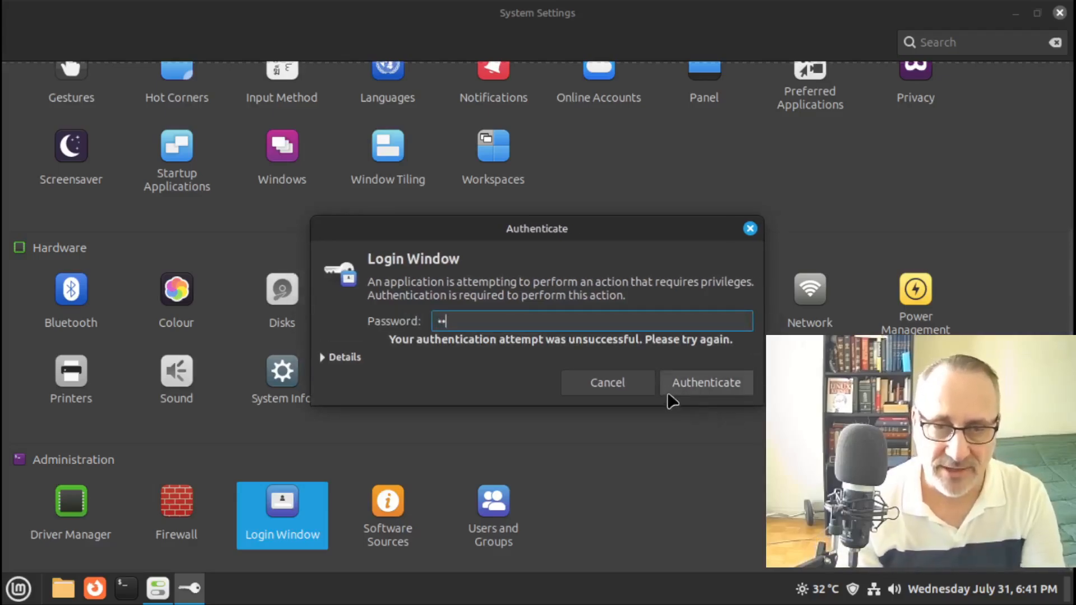
click(669, 392)
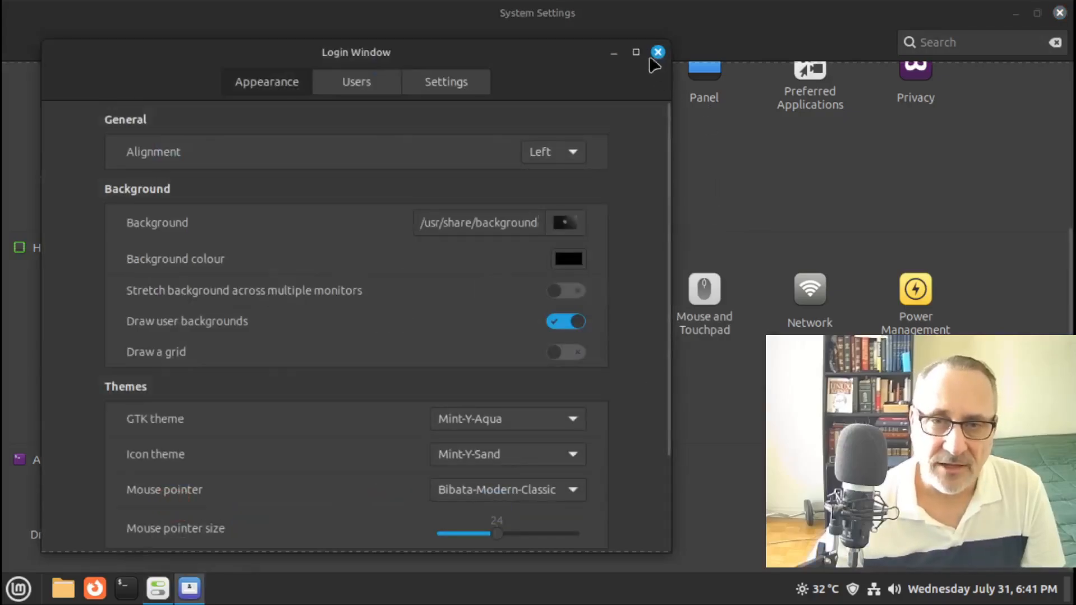
Turn on Activate numlock in Login Window's Settings, then close Login Window and System Settings
click(636, 52)
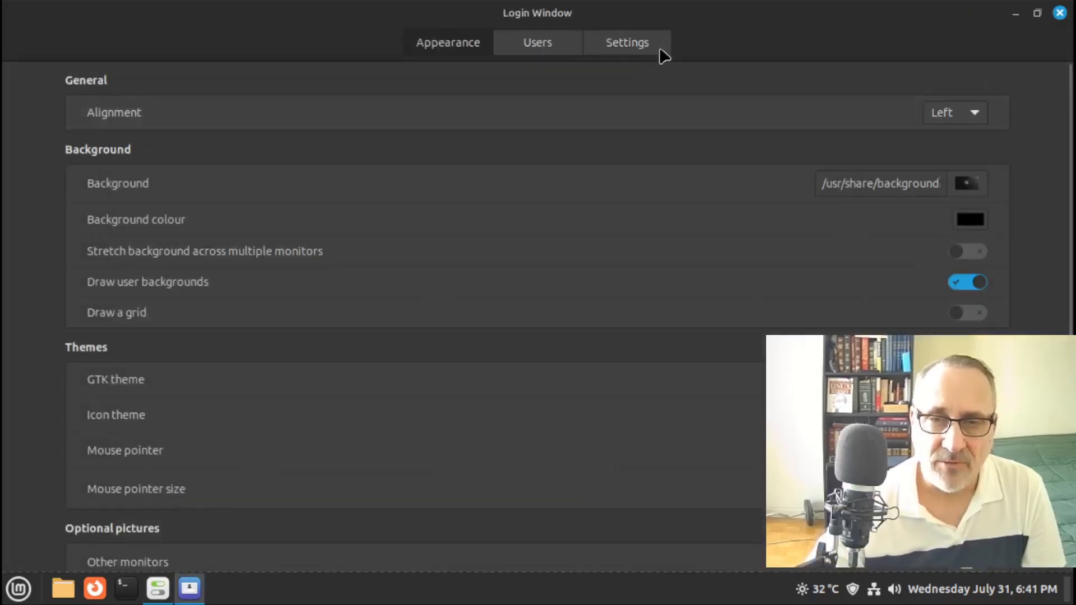
click(643, 43)
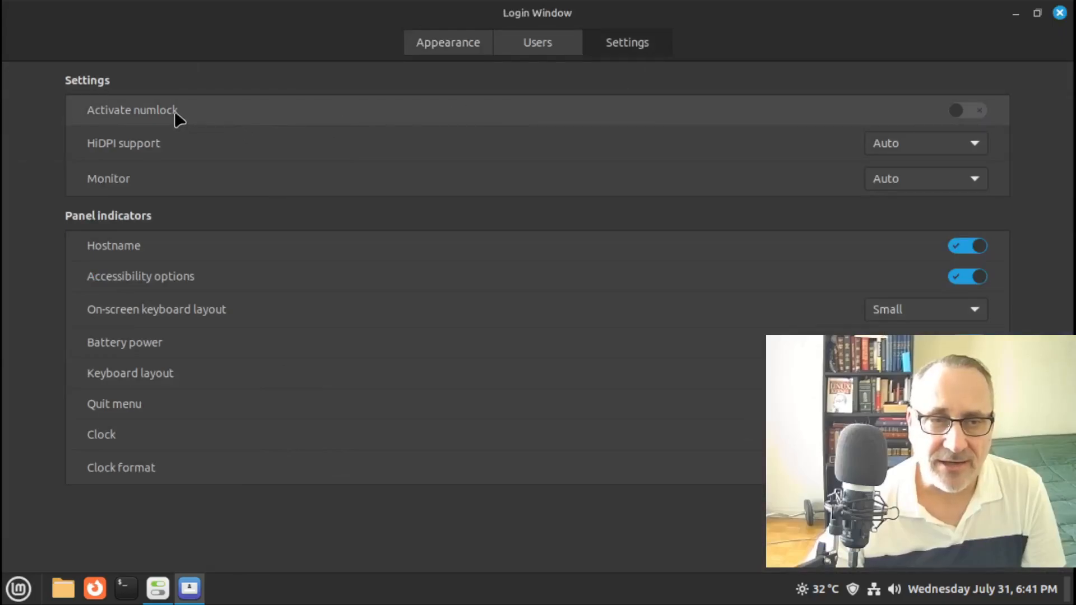
mouse_move(174, 109)
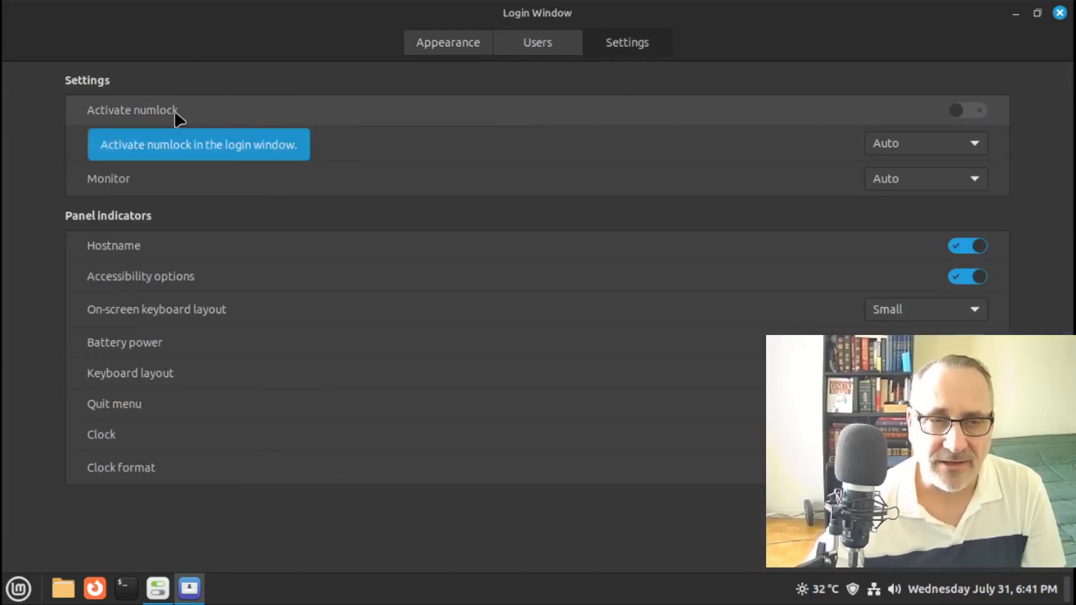
click(974, 106)
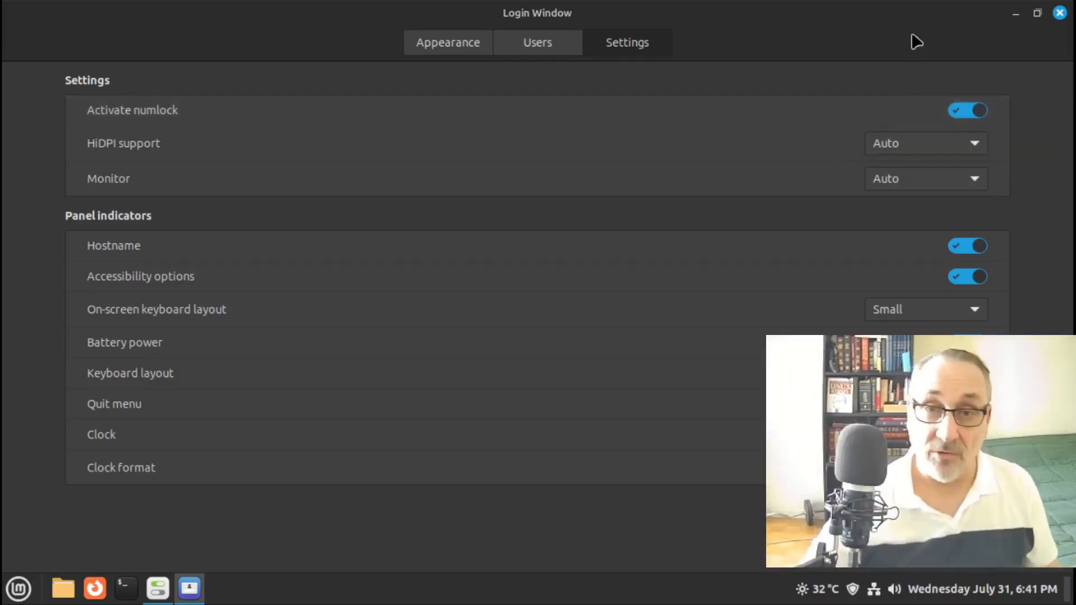
click(1060, 13)
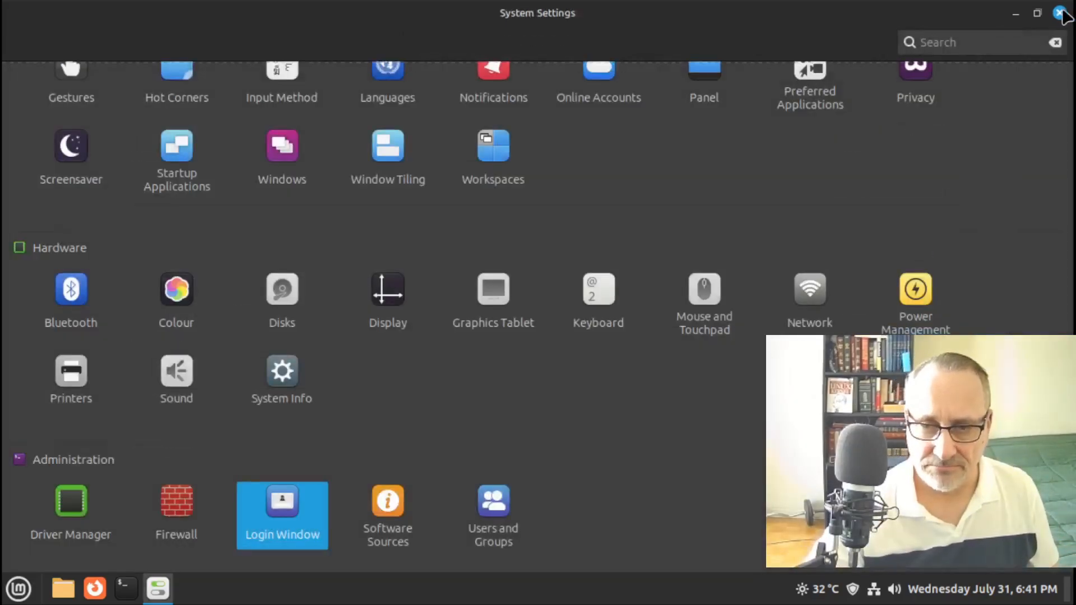
click(1060, 13)
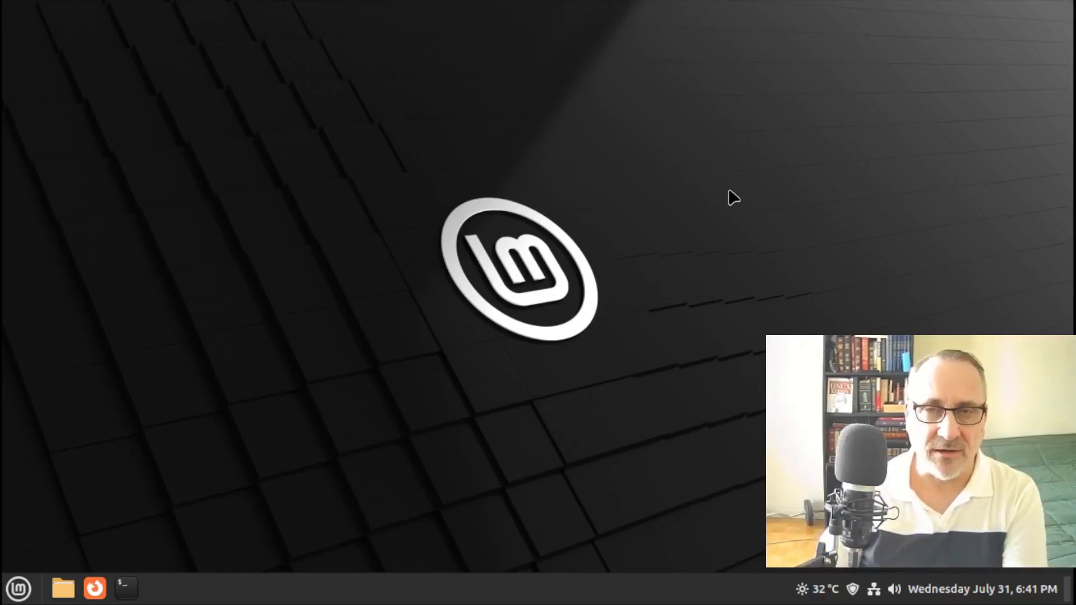
Open the Backgrounds settings full-screen and browse the Wilma, Pictures and Linux Mint collections
right_click(346, 226)
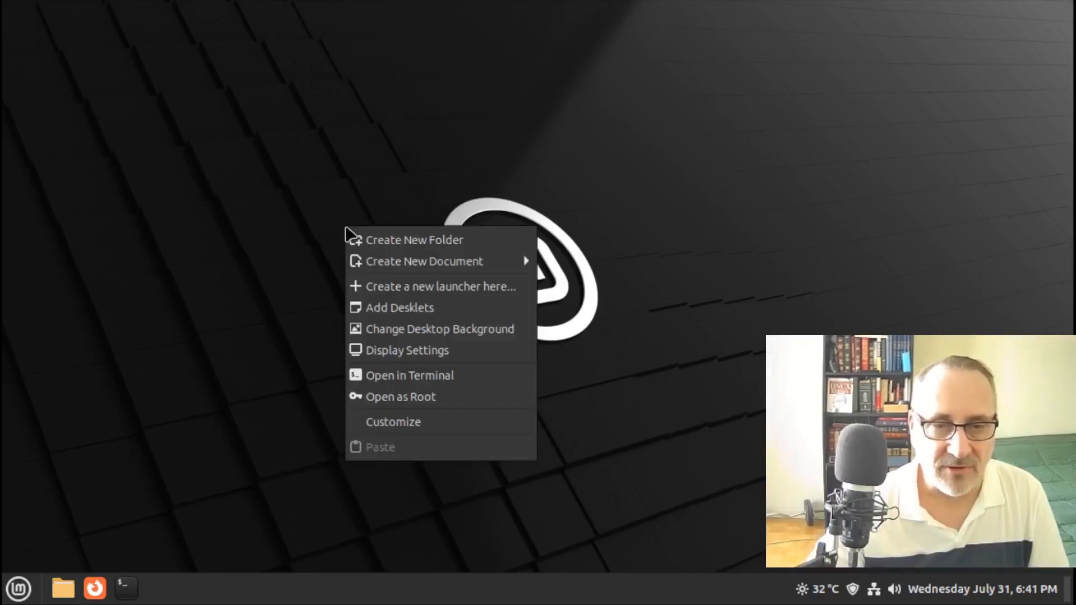
click(431, 329)
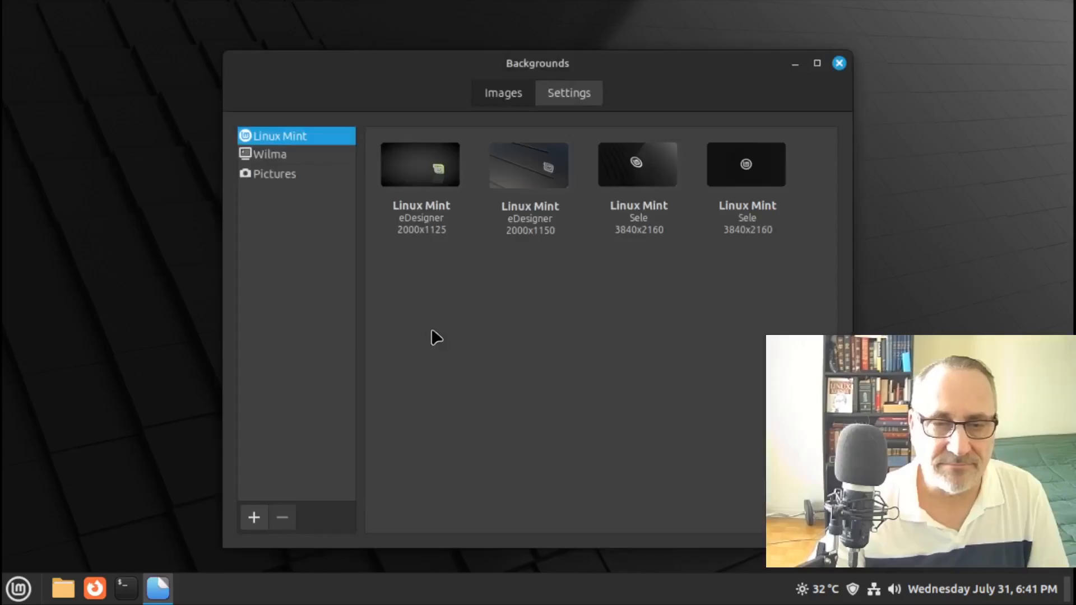
click(818, 64)
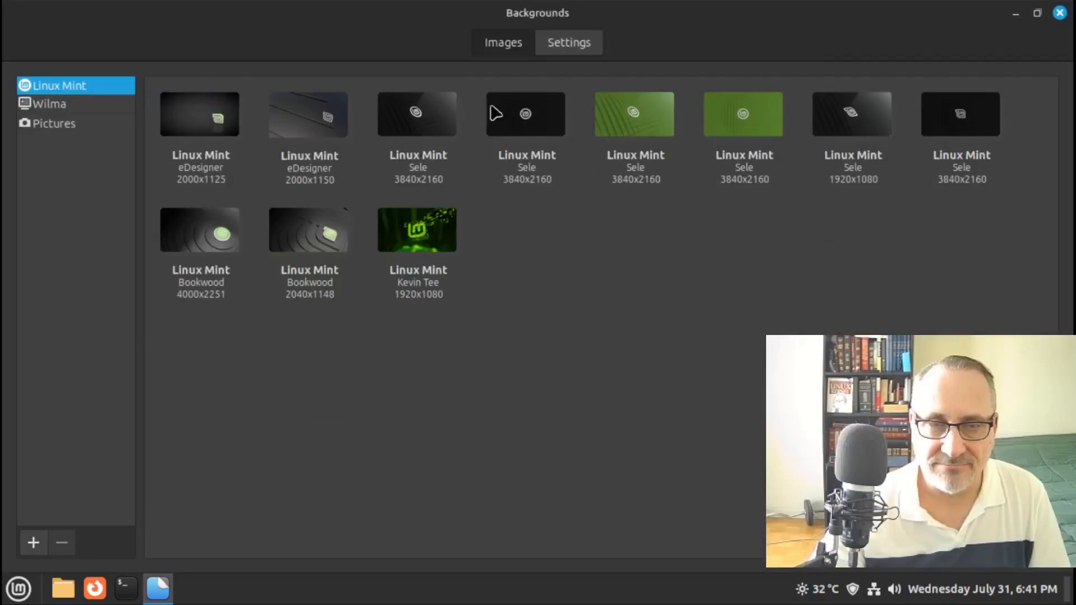
click(61, 109)
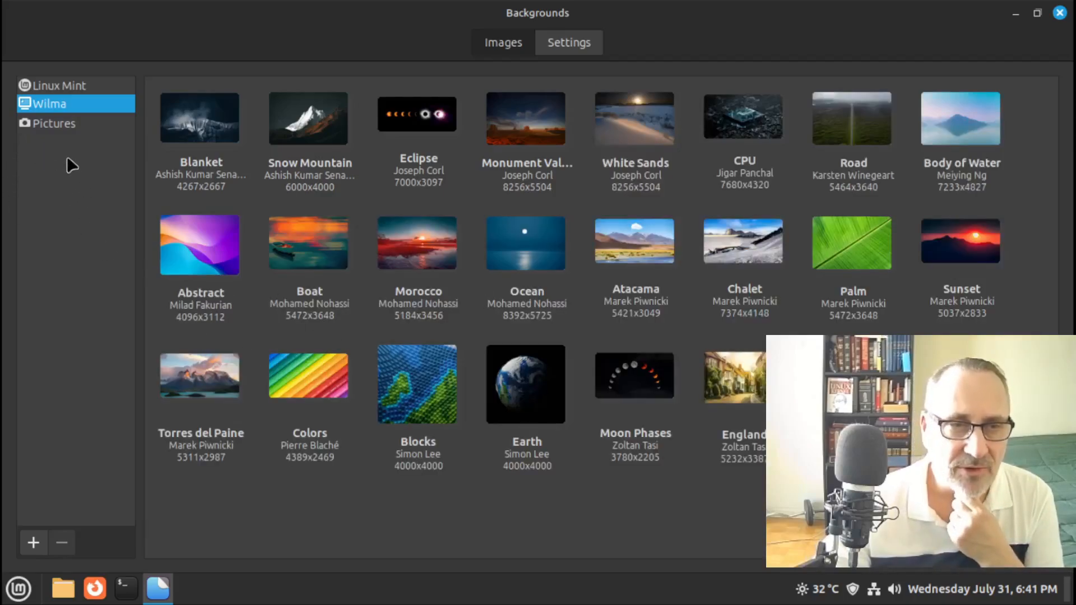
click(59, 126)
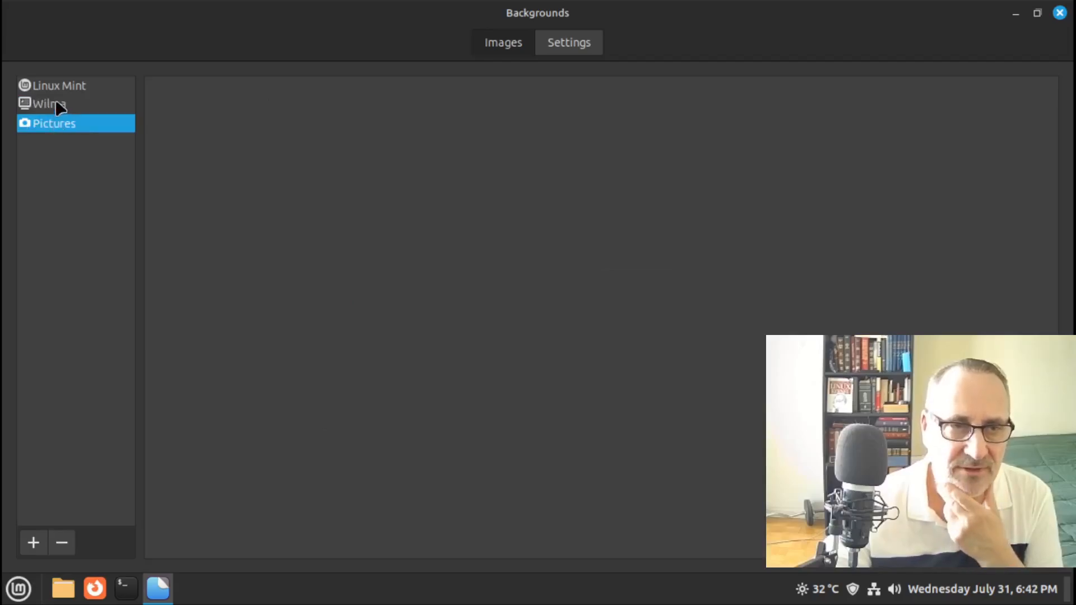
click(56, 103)
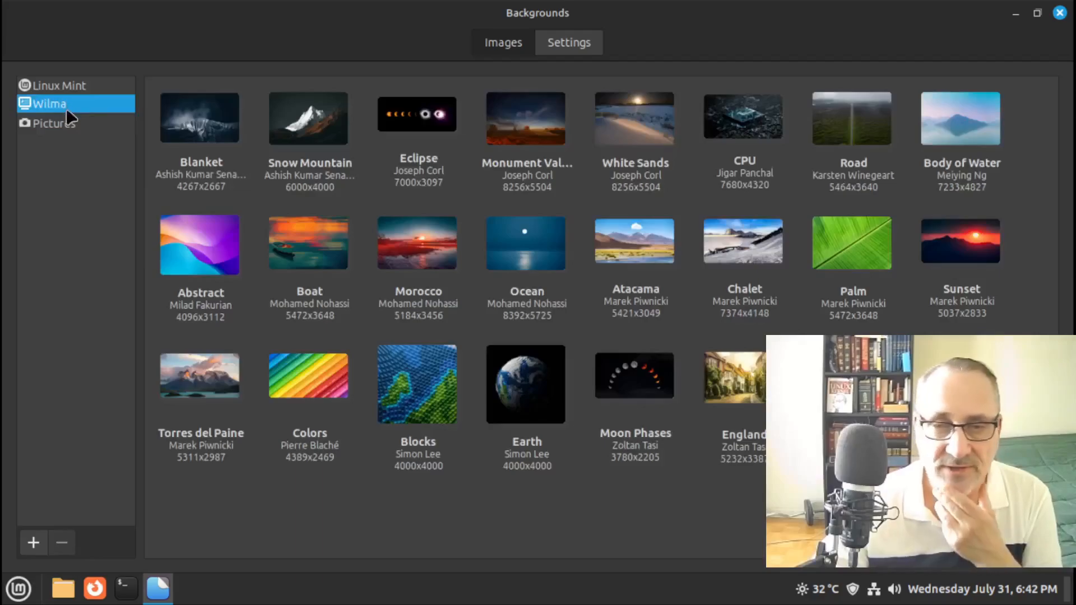
click(63, 85)
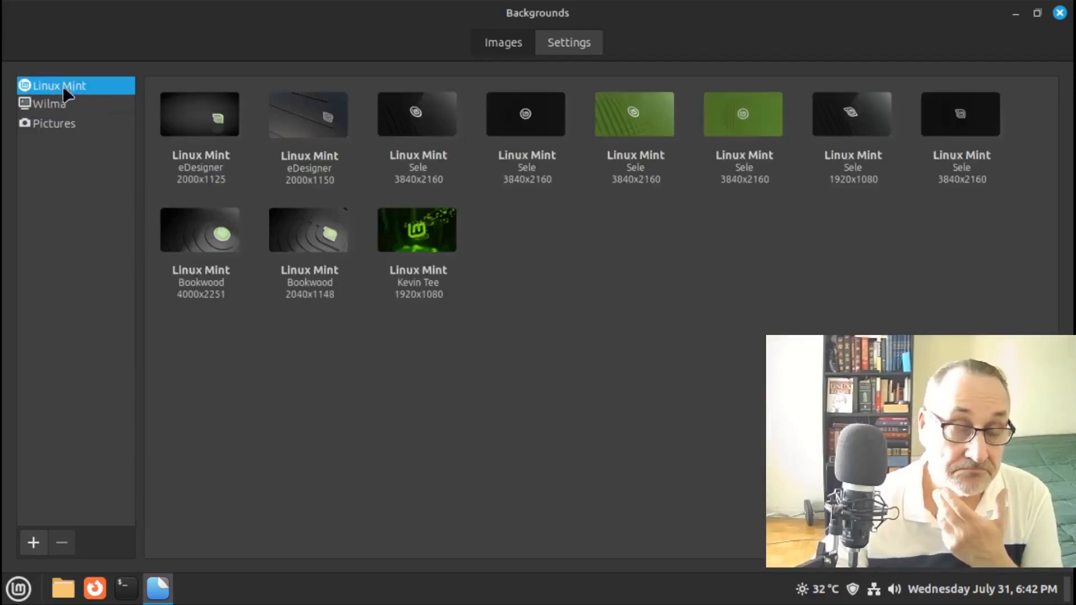
click(63, 104)
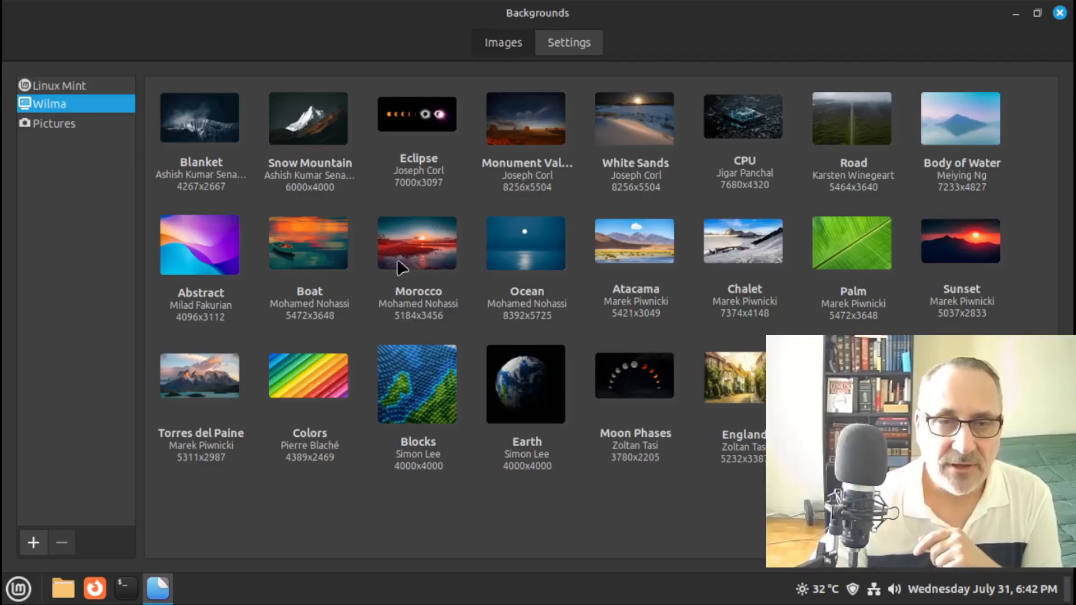
Apply and preview the Blanket and Eclipse Wilma wallpapers on the desktop
click(200, 132)
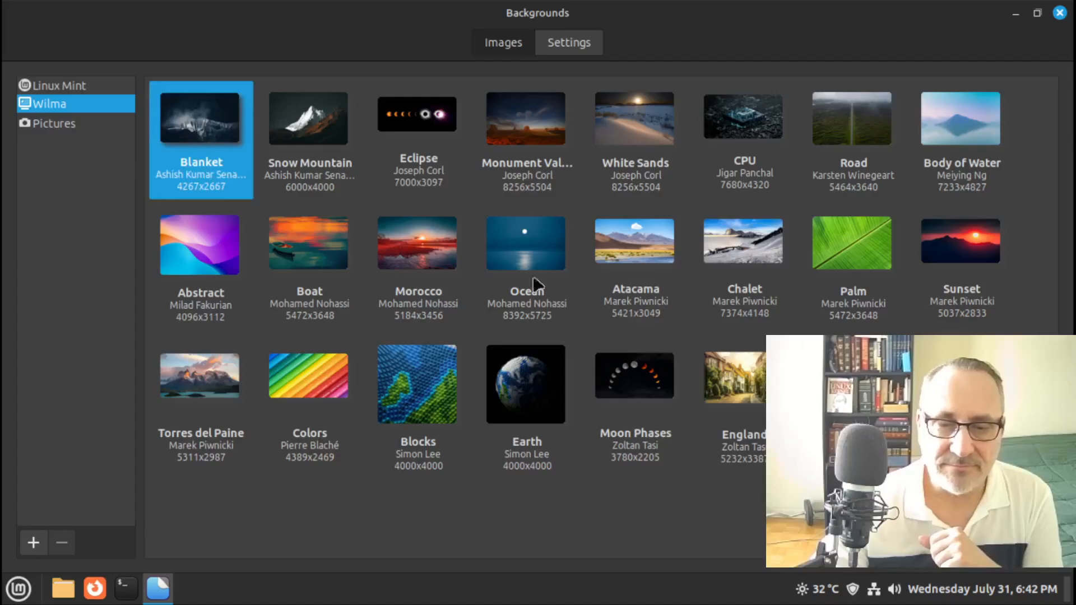
click(1014, 13)
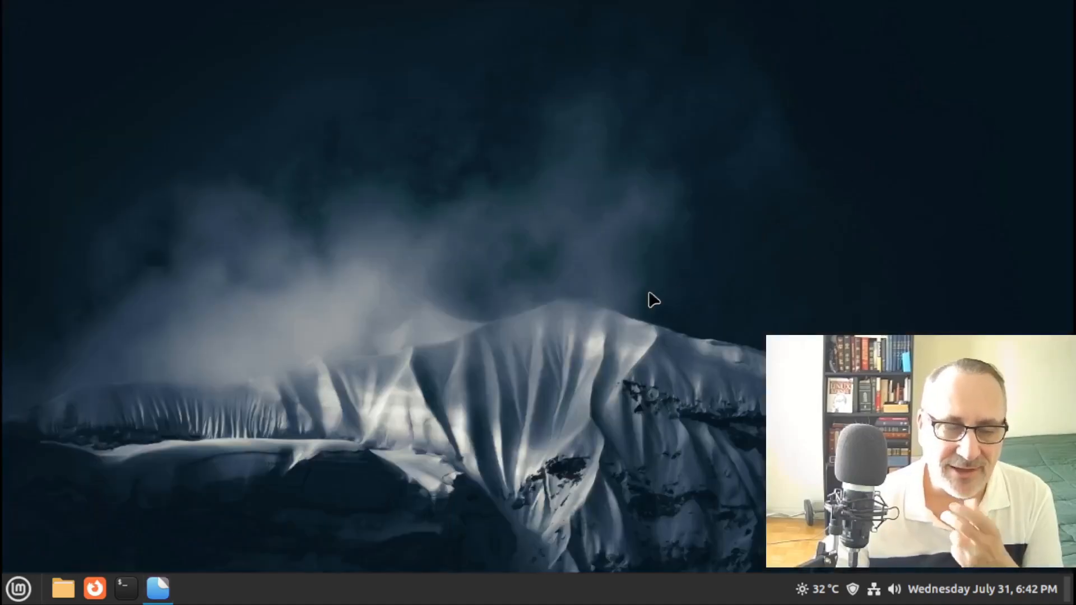
click(166, 600)
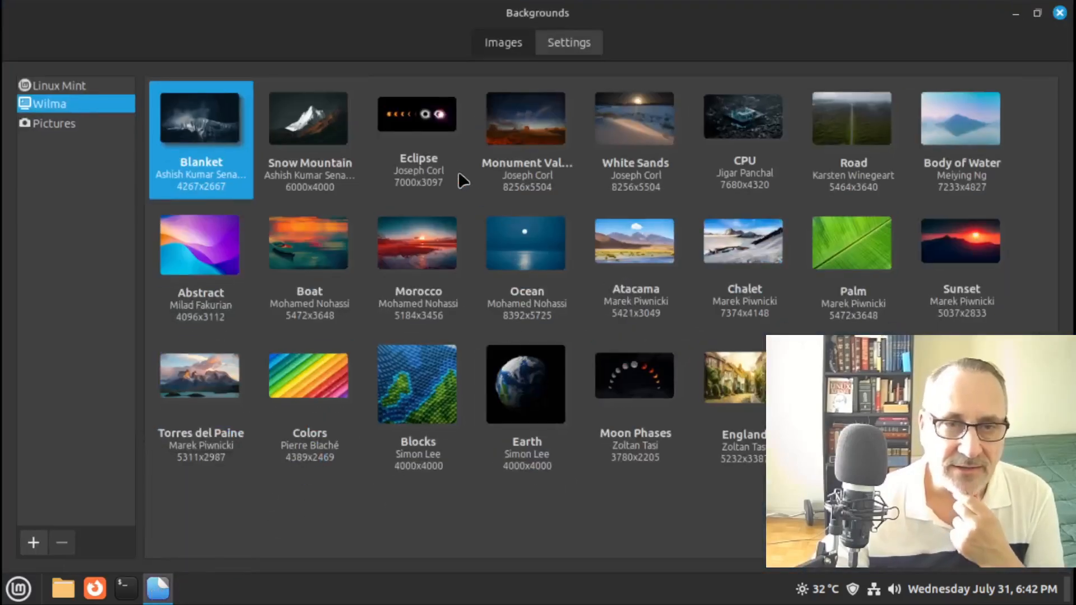
click(425, 113)
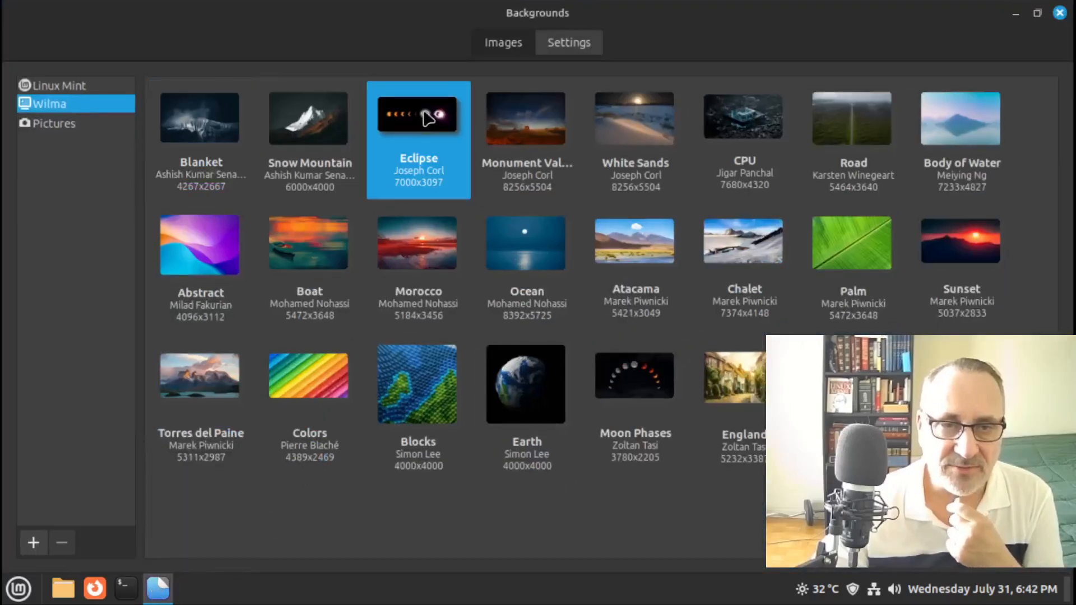
click(1017, 13)
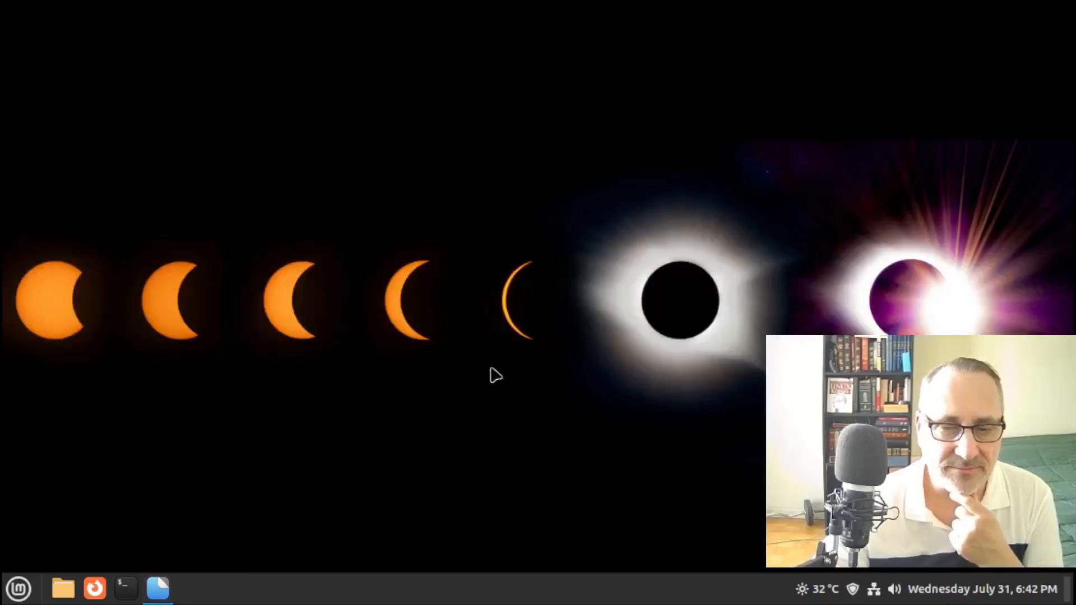
click(158, 588)
Apply and preview the Snow Mountain and Moon Phases wallpapers
click(319, 131)
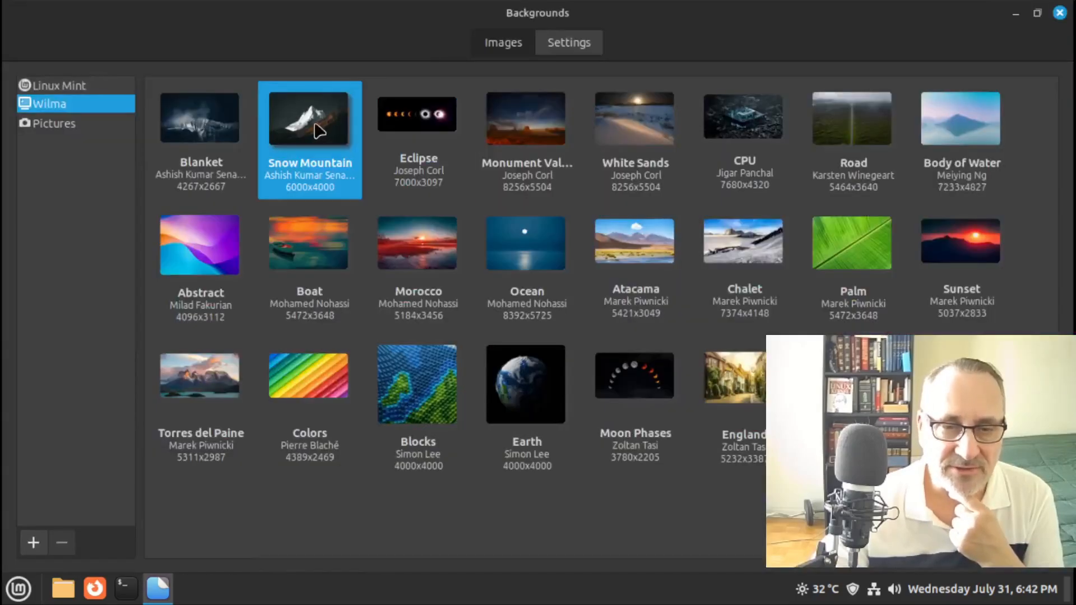
click(1015, 13)
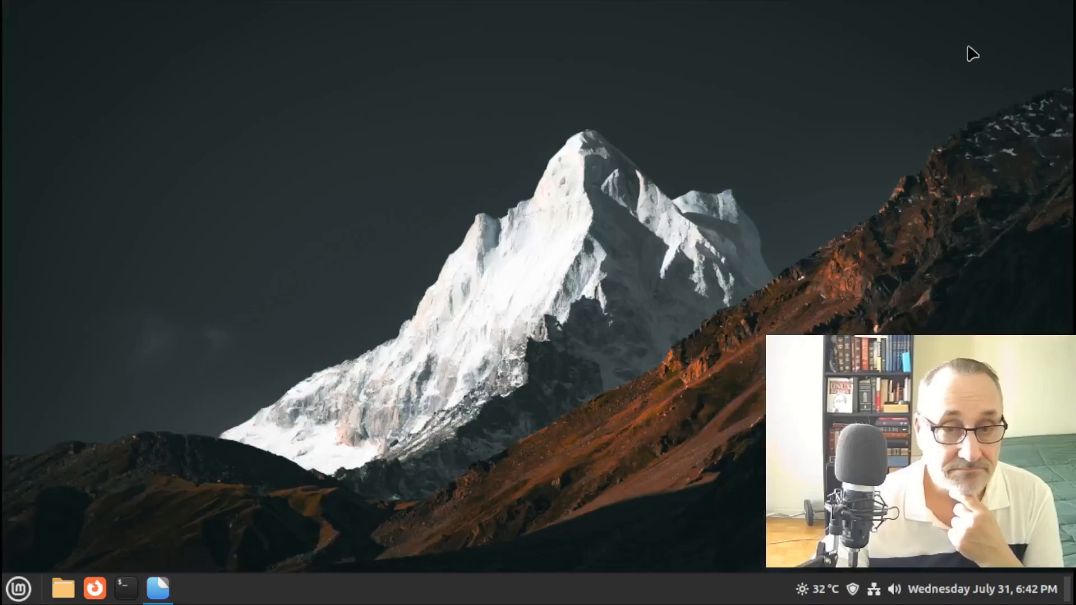
click(158, 587)
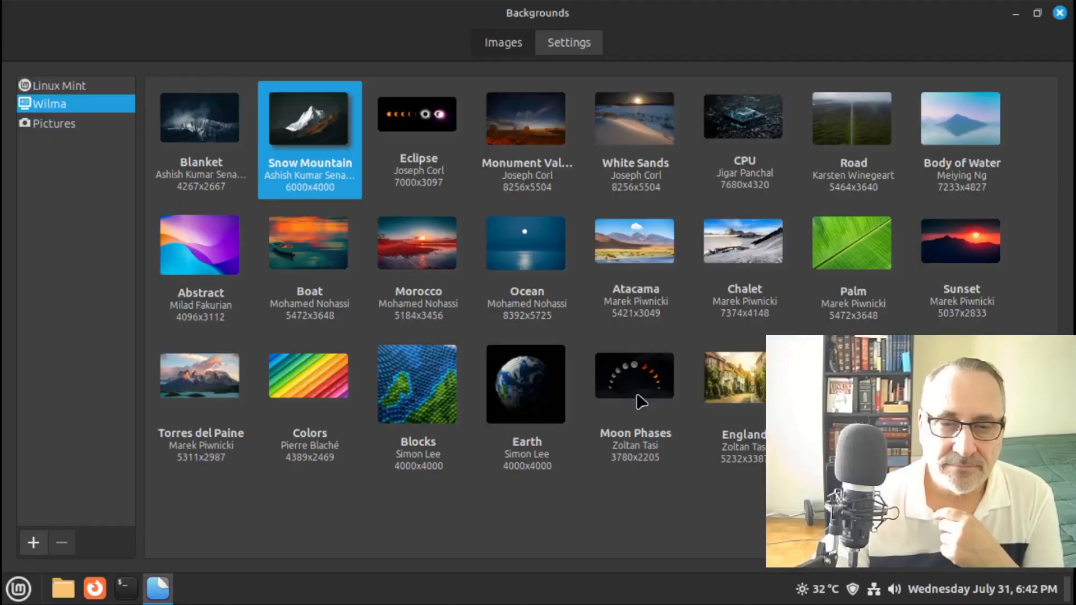
click(636, 392)
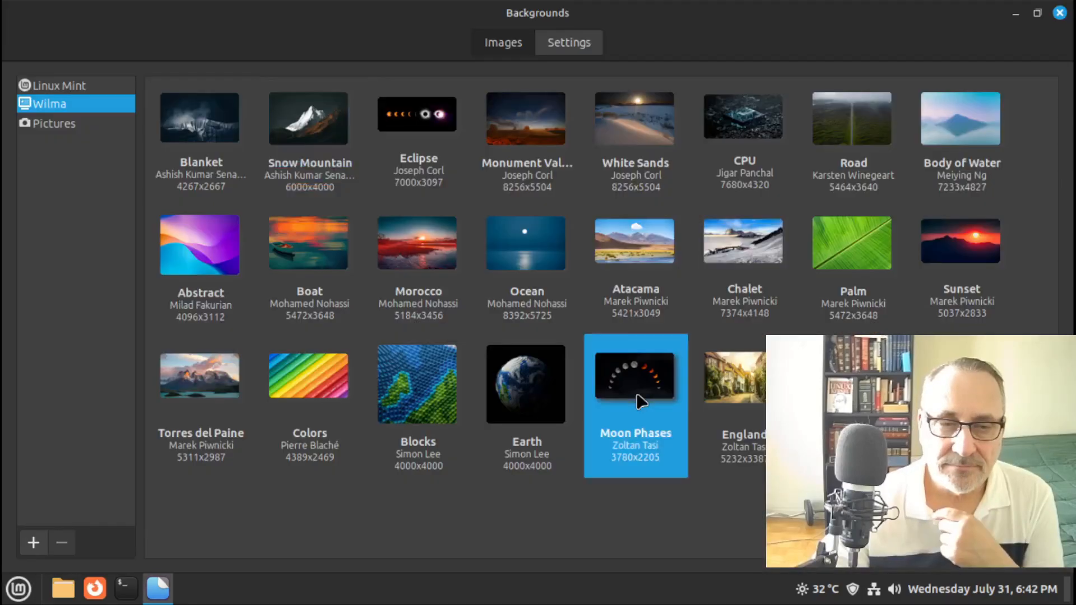
click(1015, 12)
click(160, 589)
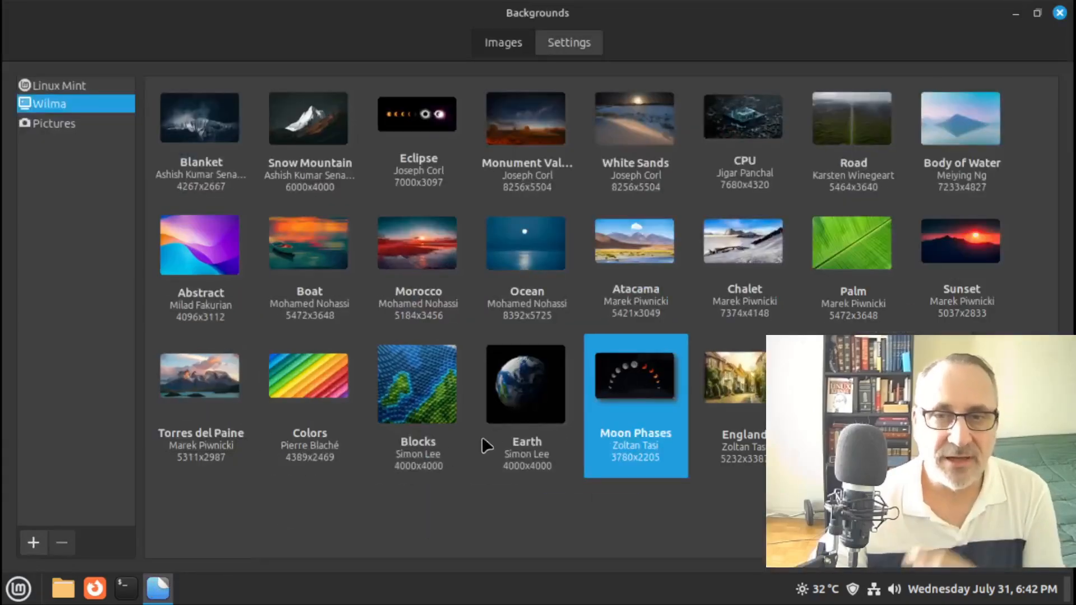
Apply White Sands as the wallpaper, then show the Linux Mint wallpaper collection
click(637, 112)
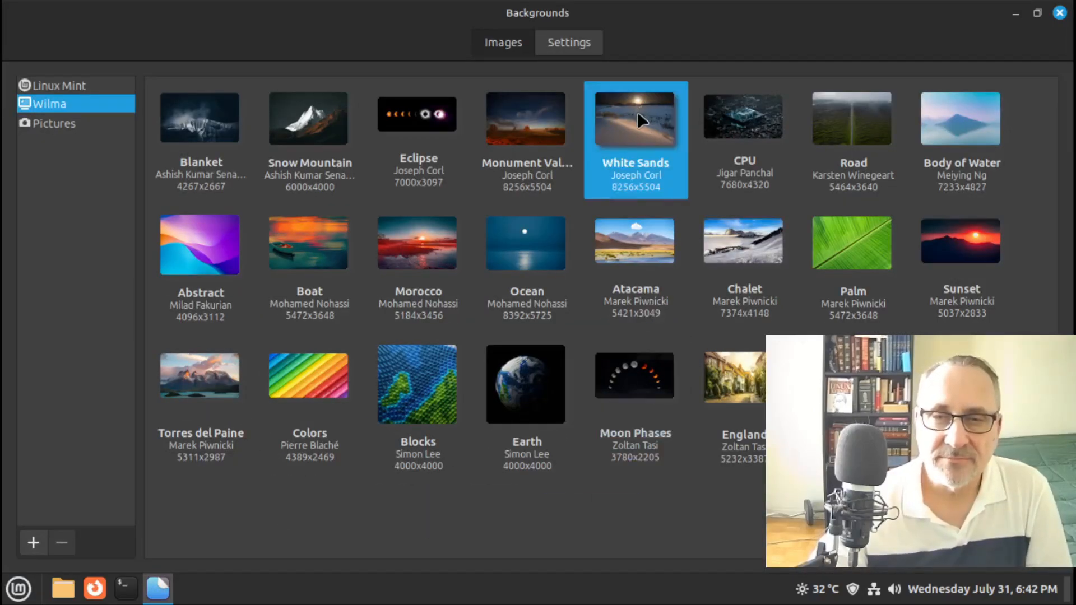
click(1015, 13)
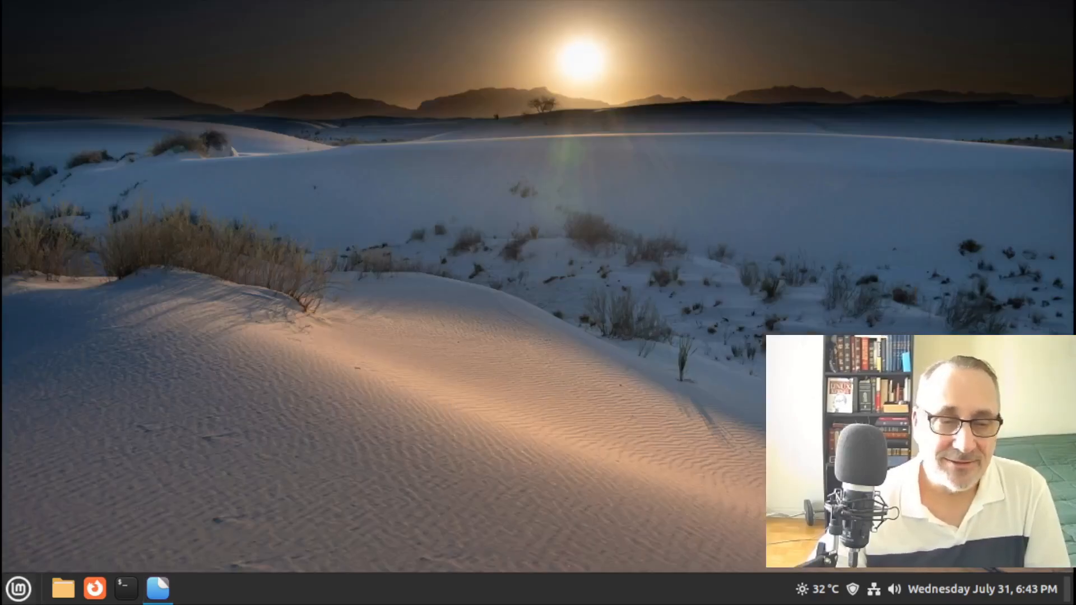
click(158, 589)
click(56, 85)
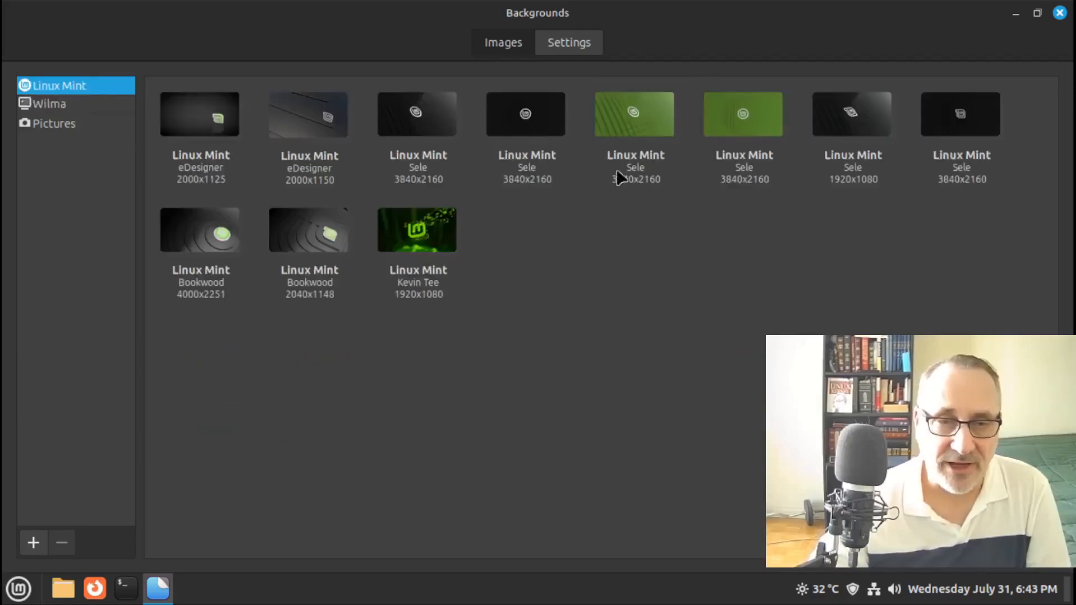
Set the Bookwood 2040x1148 Mint wallpaper, close Backgrounds and open the menu with Super
click(1059, 12)
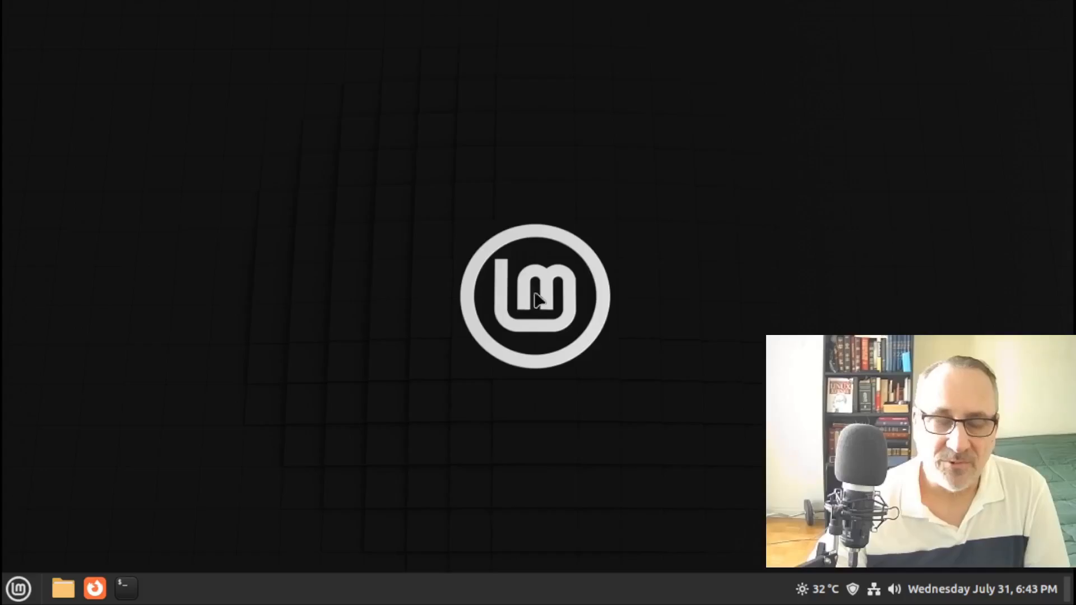
right_click(321, 346)
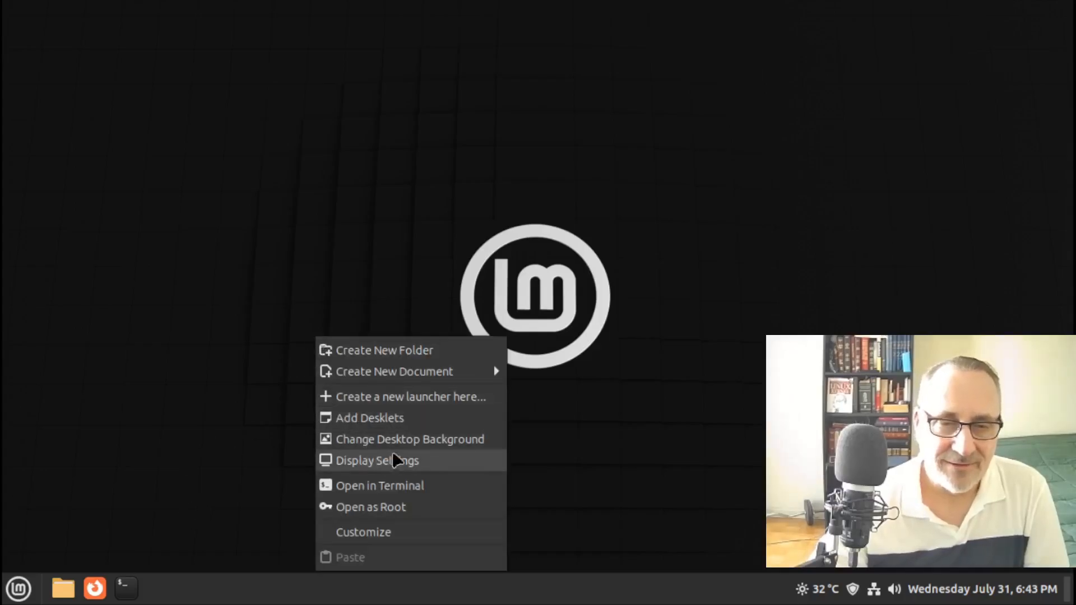
click(406, 439)
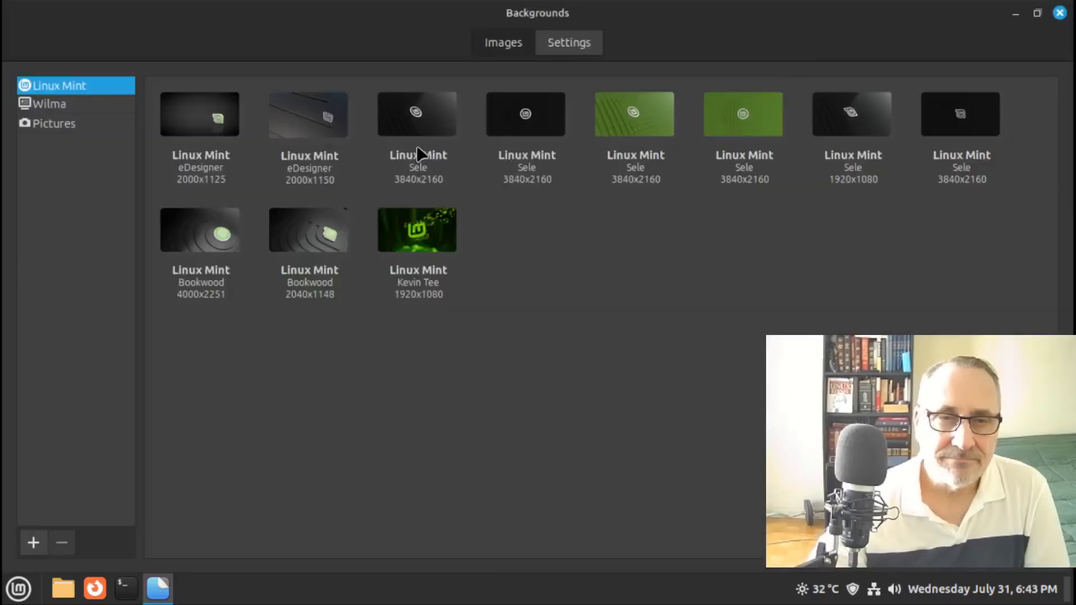
click(312, 245)
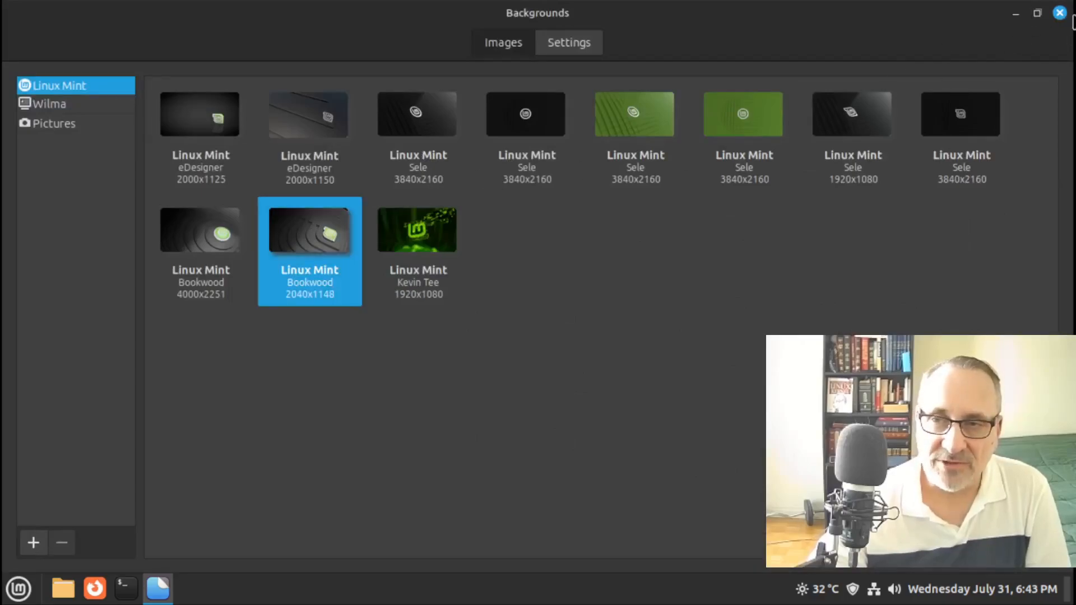
click(1059, 12)
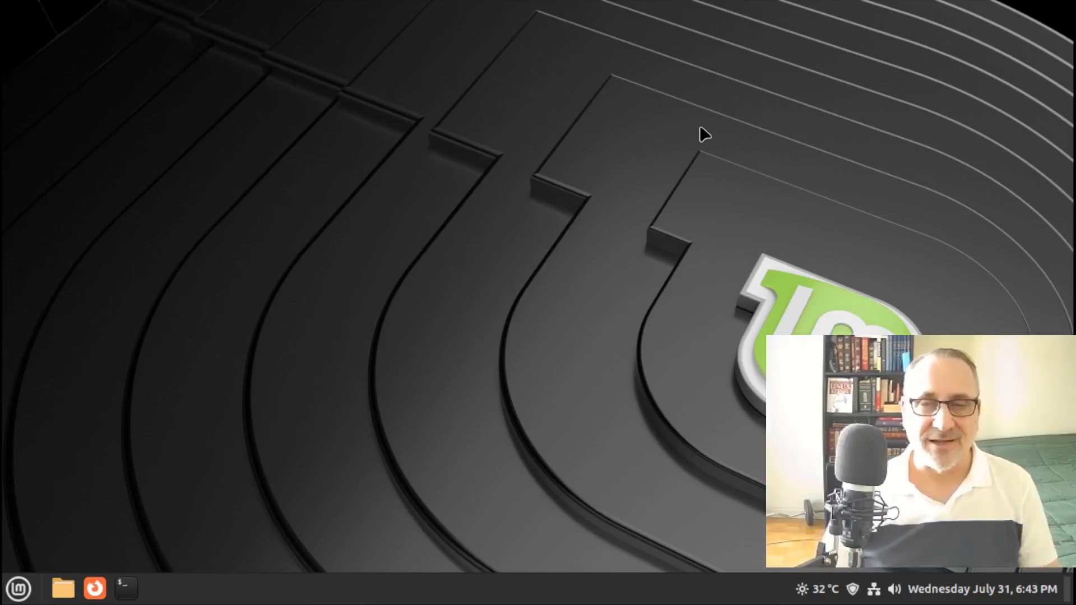
key(super)
View Disk Usage Analyzer full-screen showing 27.4 GB free of 35.8 GB, then quit it
mouse_move(151, 385)
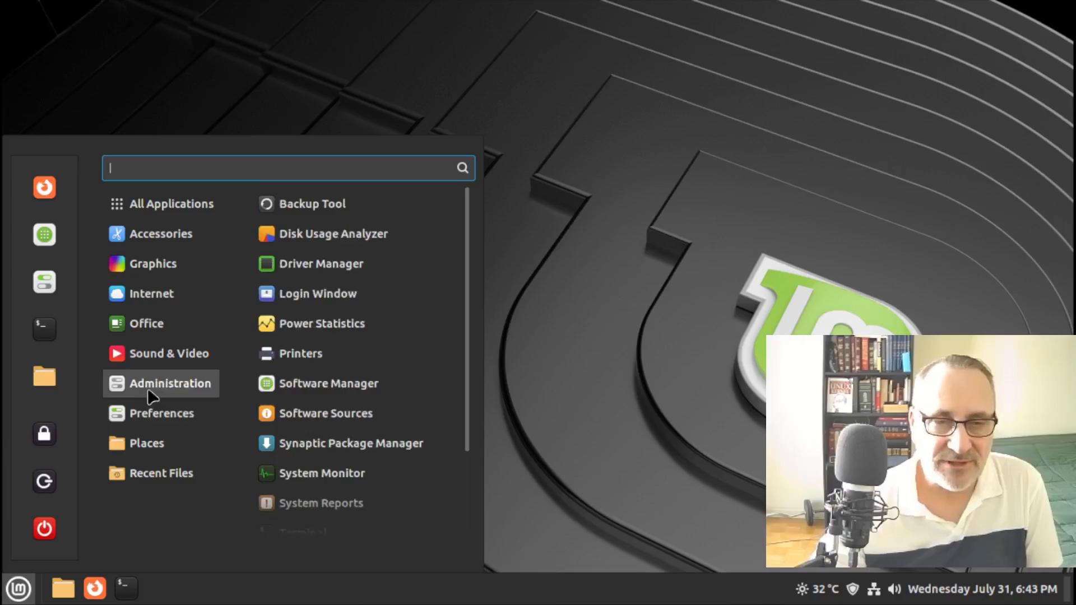
click(358, 234)
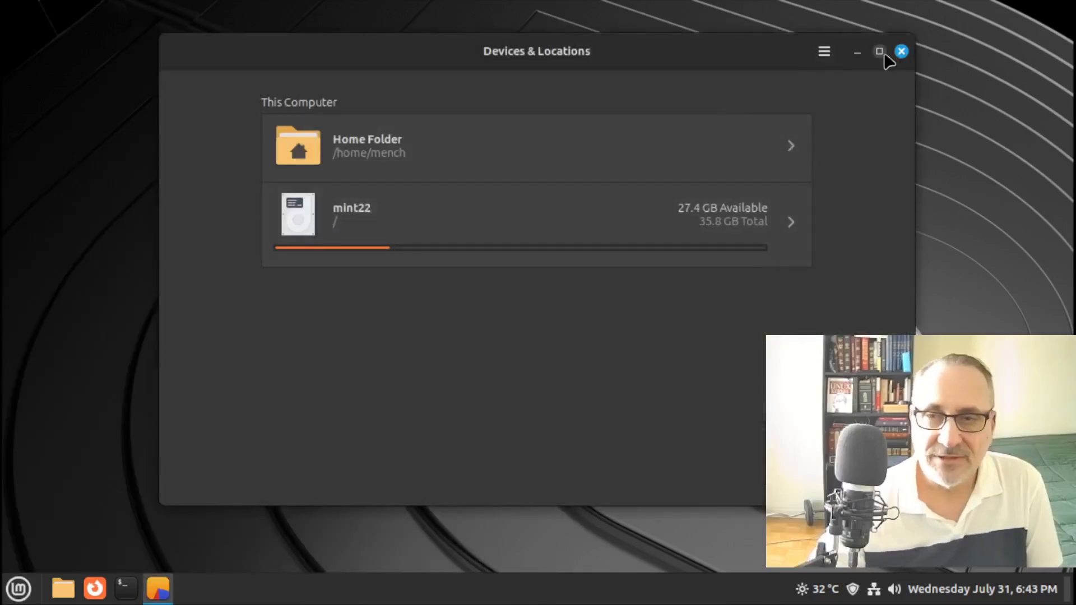
click(879, 51)
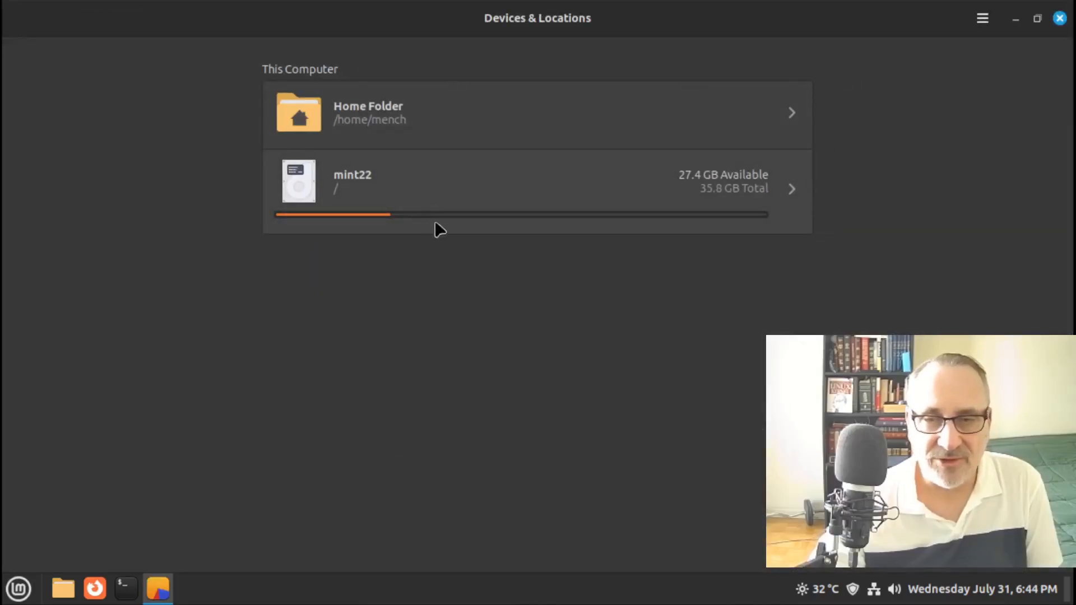
key(ctrl+q)
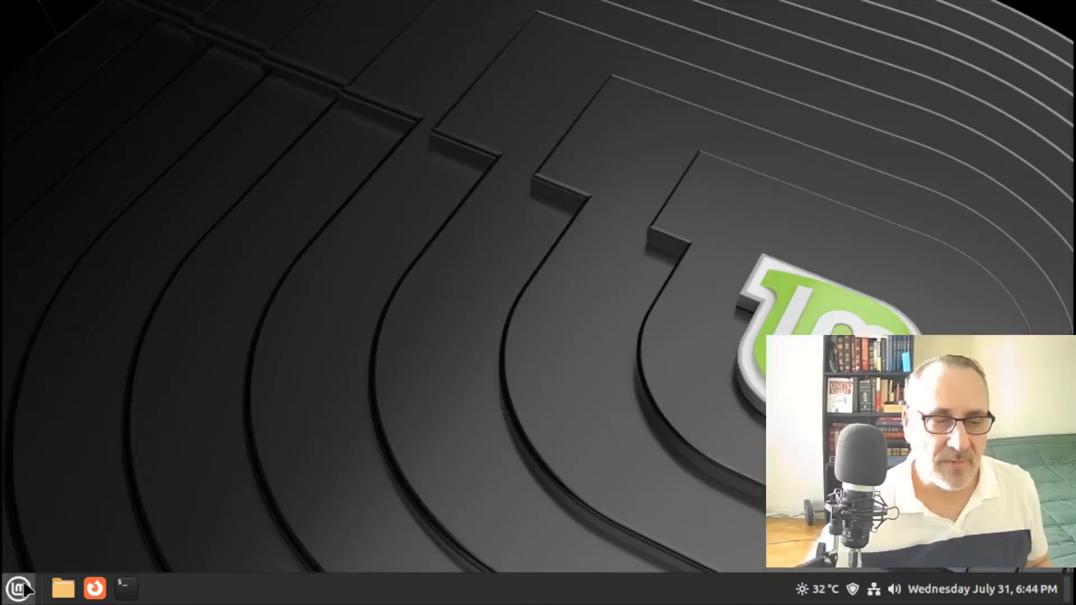
Launch System Monitor from the Administration menu
click(12, 587)
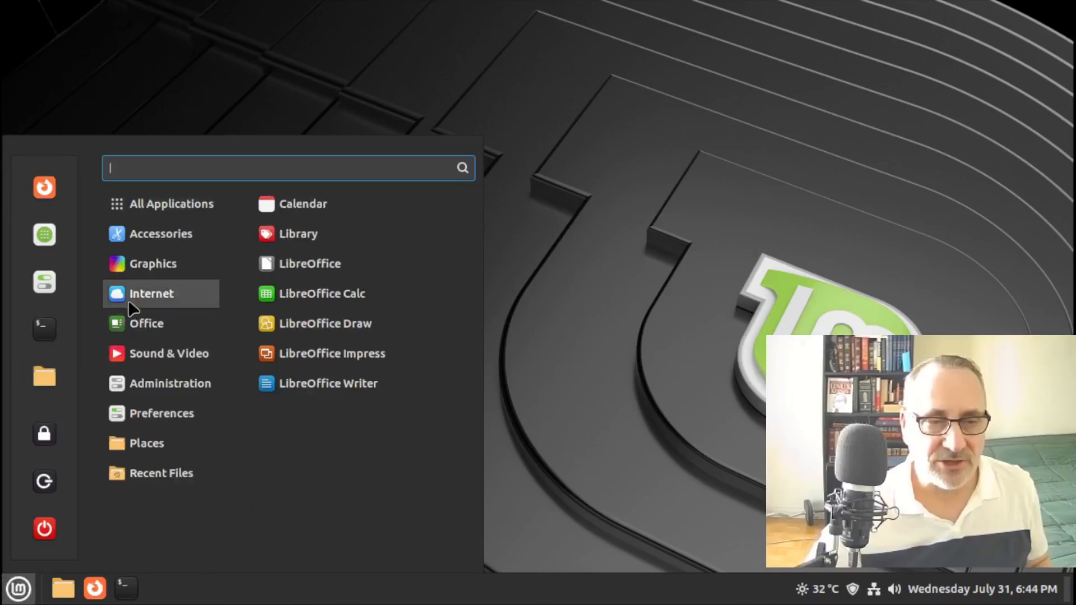
mouse_move(146, 388)
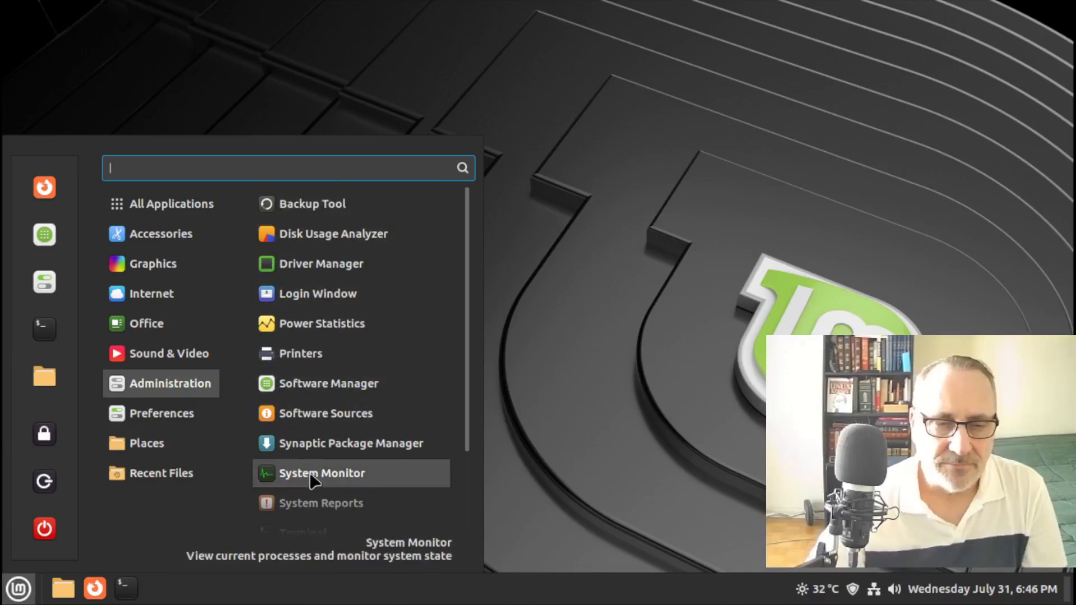
click(310, 475)
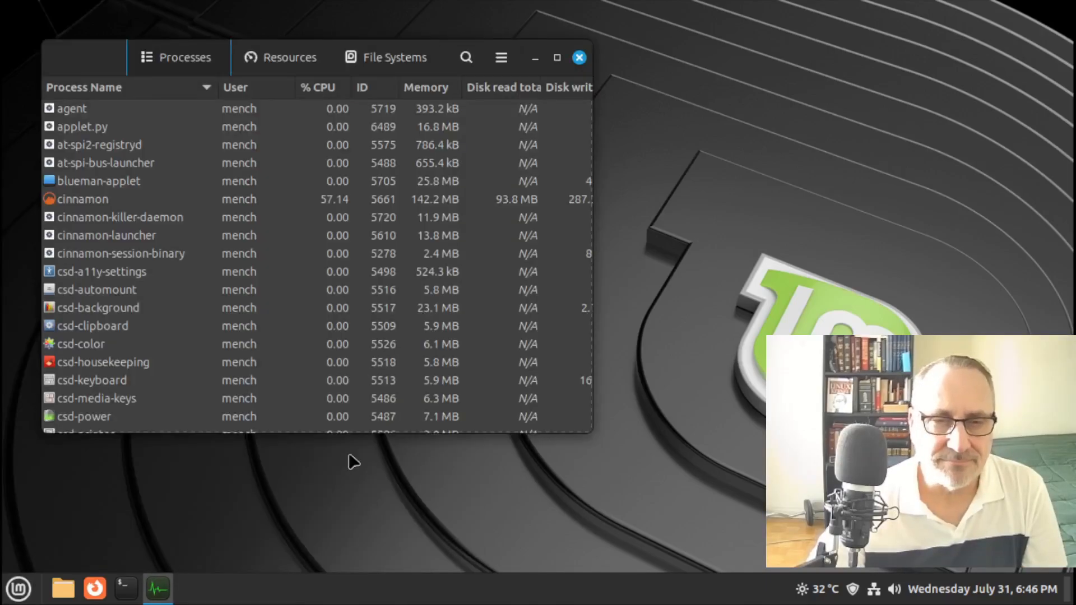
Maximize System Monitor, inspect blueman-applet's process actions, then view the Resources graphs
click(558, 58)
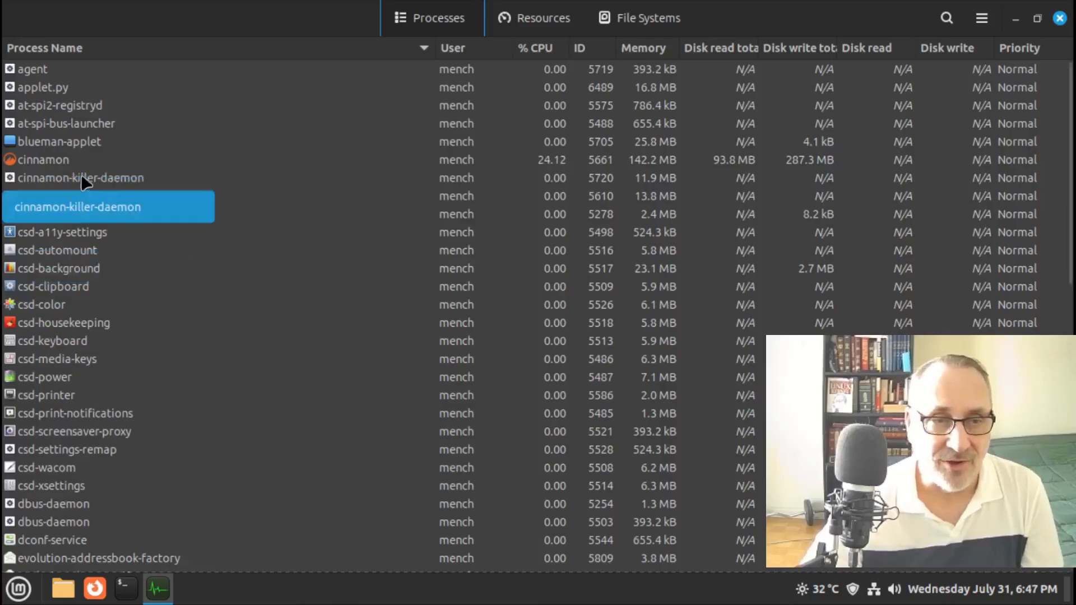
click(78, 143)
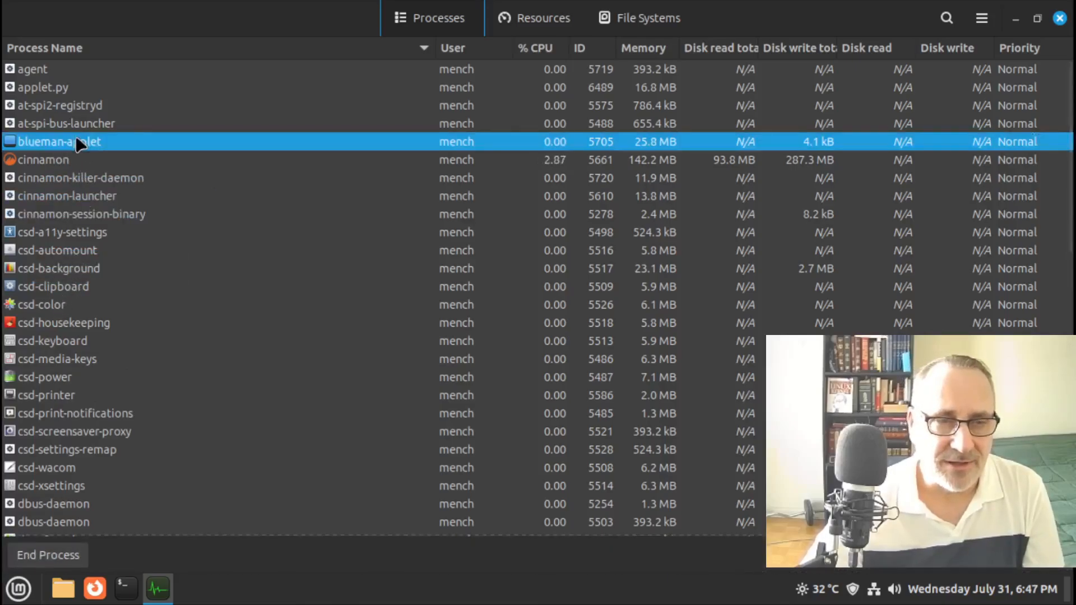
right_click(167, 136)
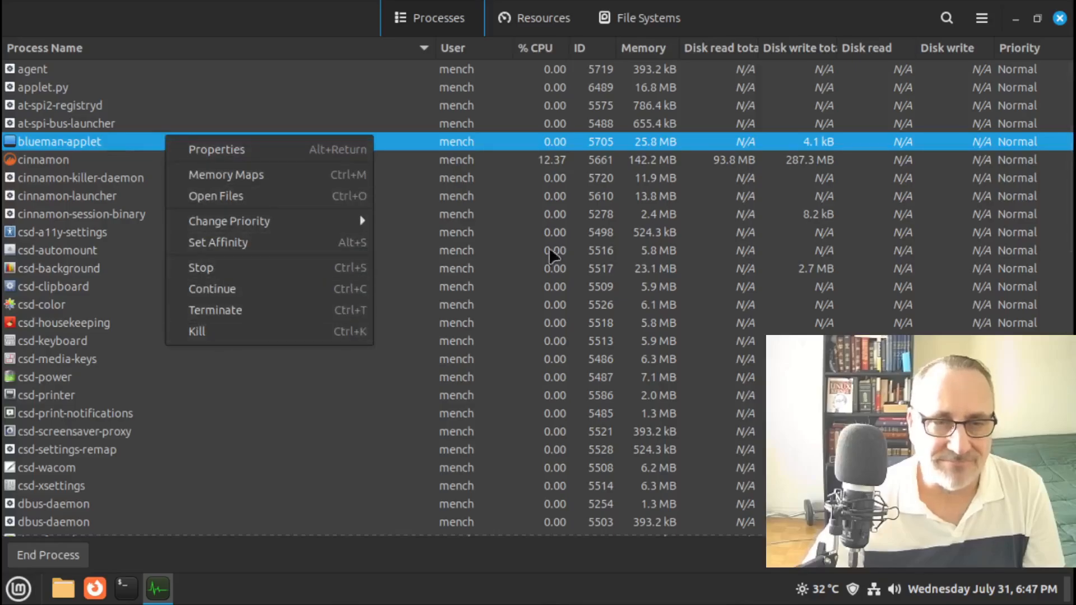
click(283, 50)
click(547, 17)
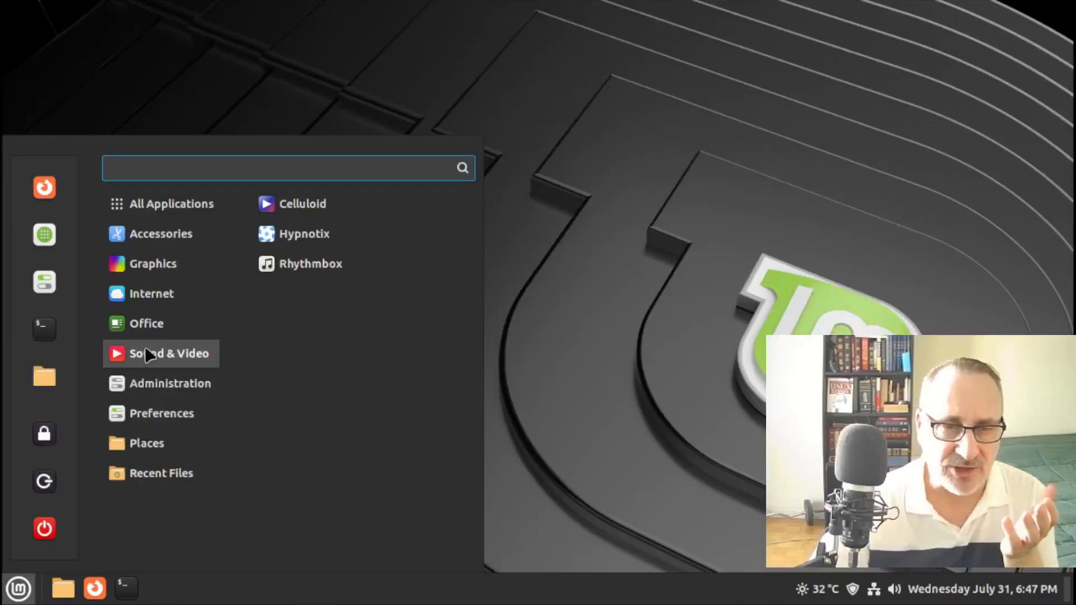
Launch Synaptic Package Manager from Administration and authenticate with the account password
mouse_move(147, 381)
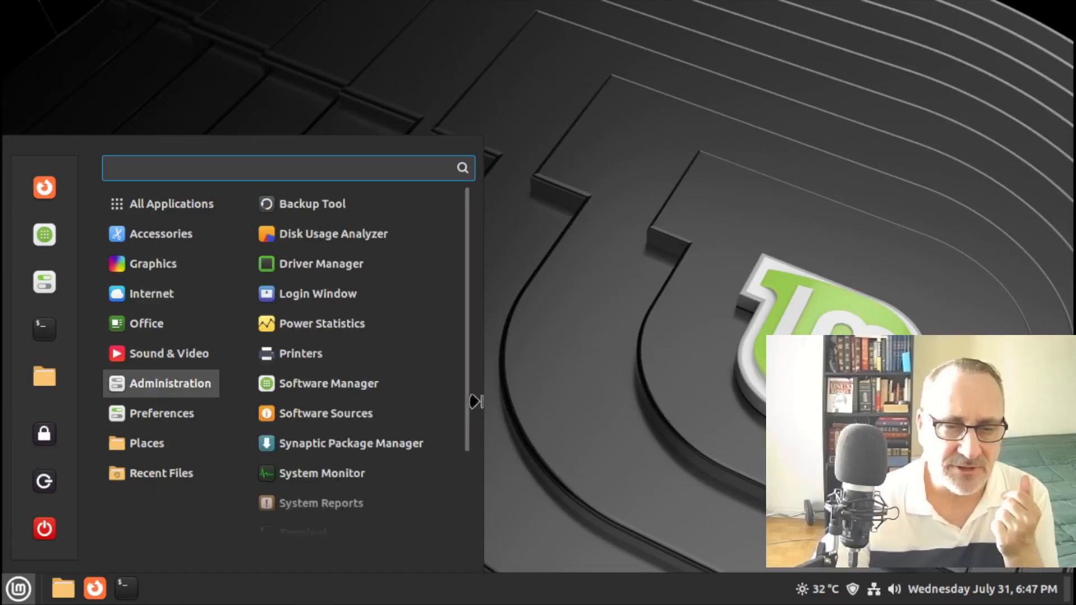
click(416, 444)
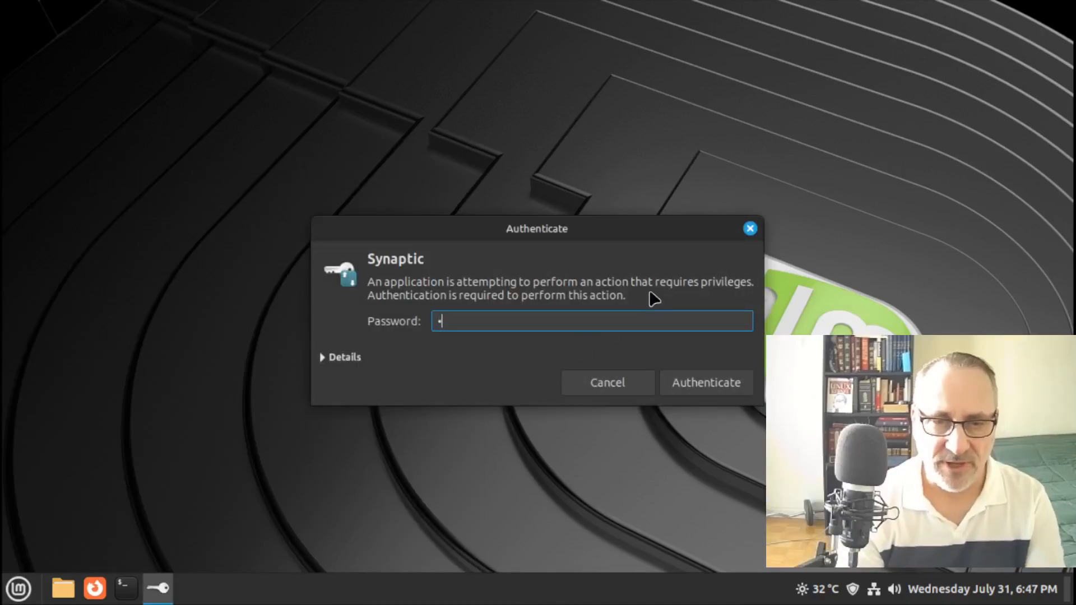
key(Return)
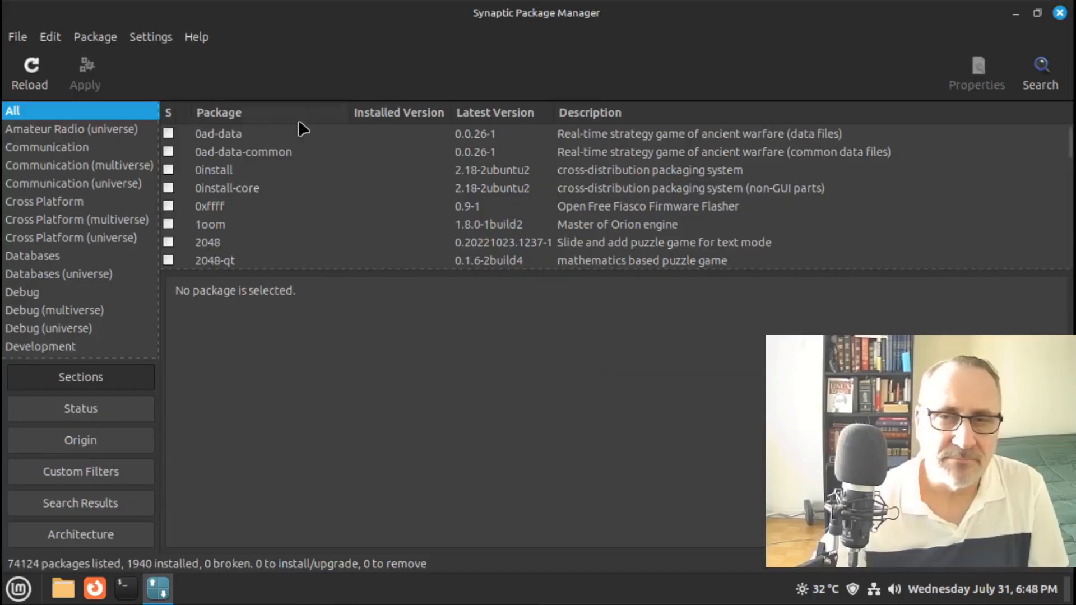
Search Synaptic's package list for htop
click(1041, 73)
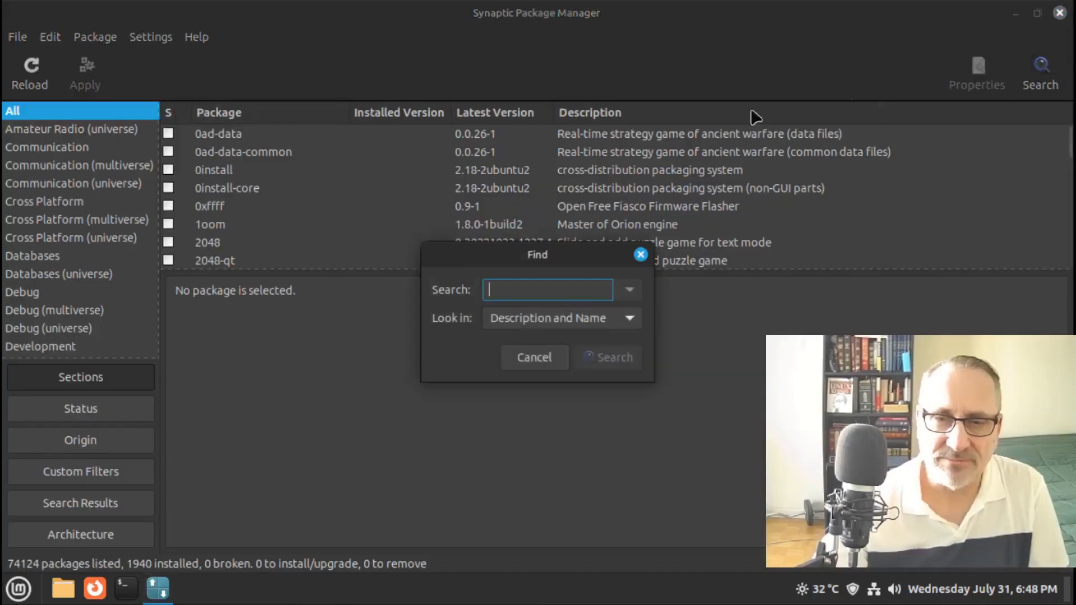
click(16, 591)
mouse_move(160, 387)
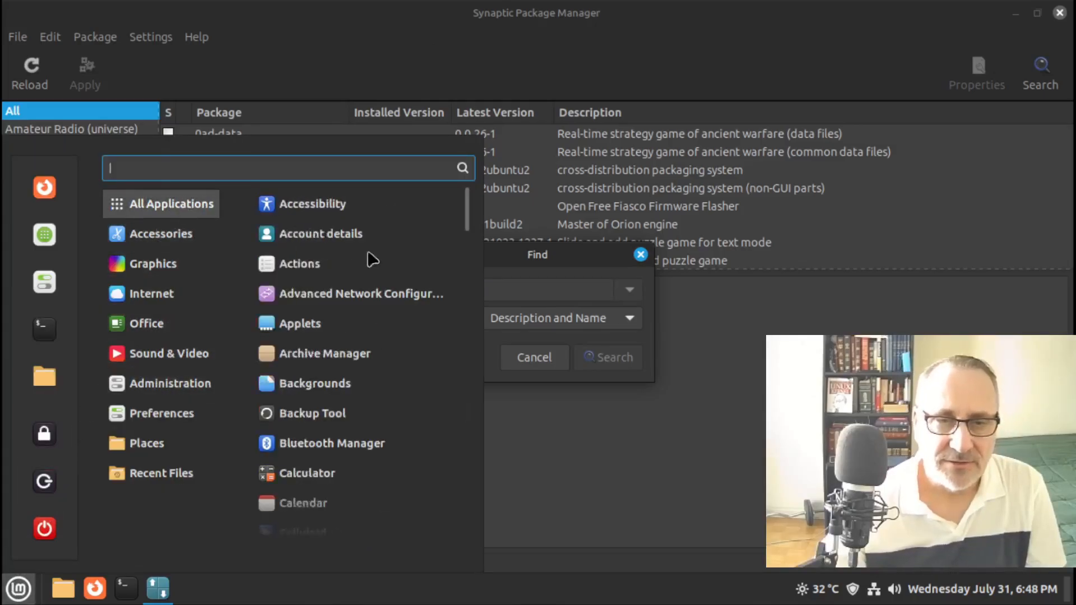
click(707, 339)
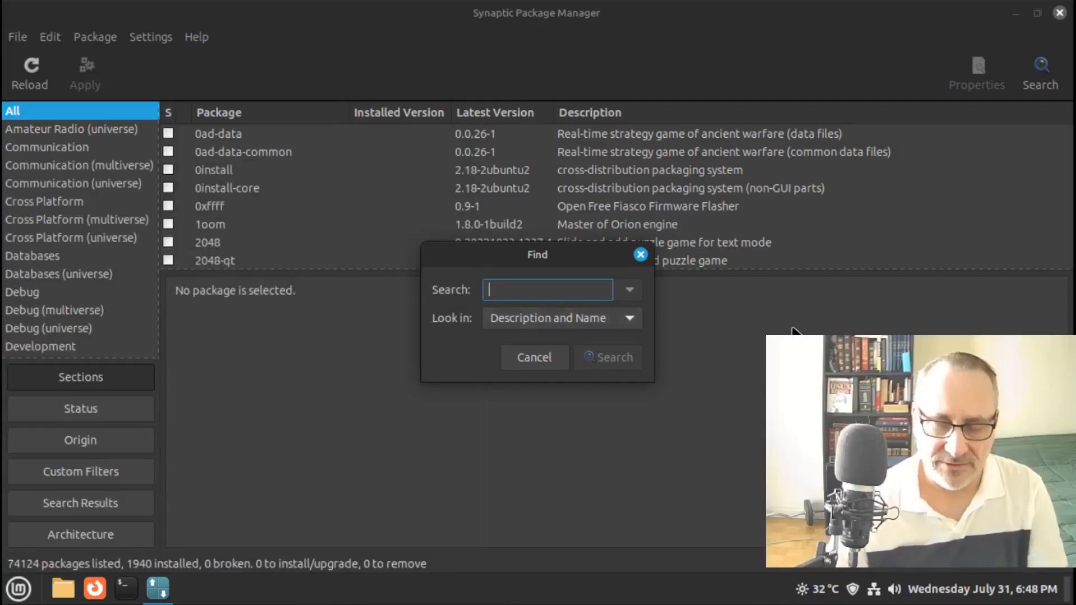
text(htop)
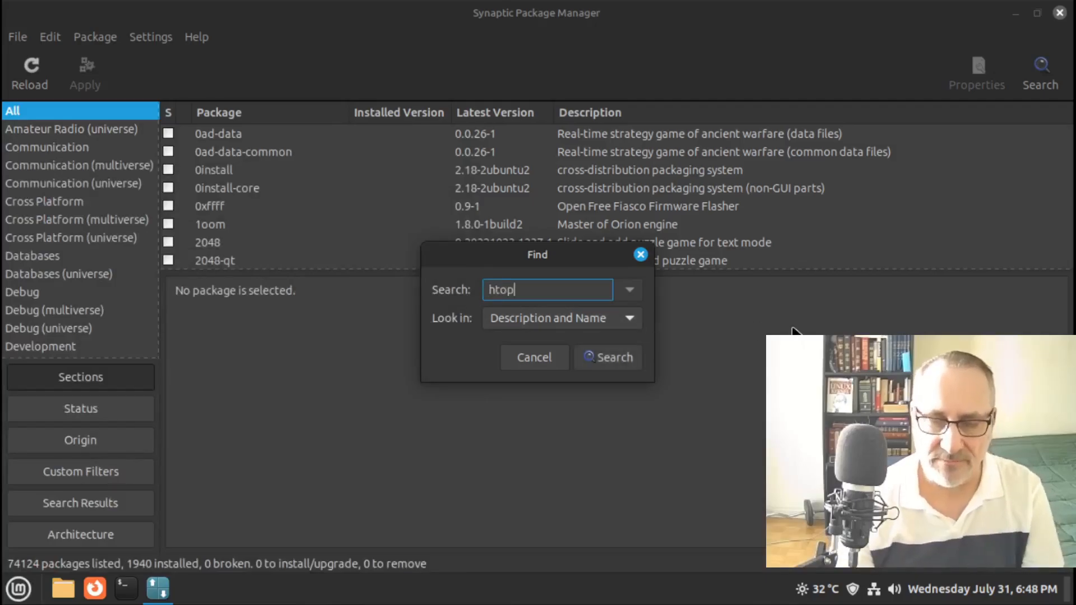
key(Return)
click(359, 259)
Mark htop for installation, apply and confirm the install, then close Synaptic
right_click(360, 261)
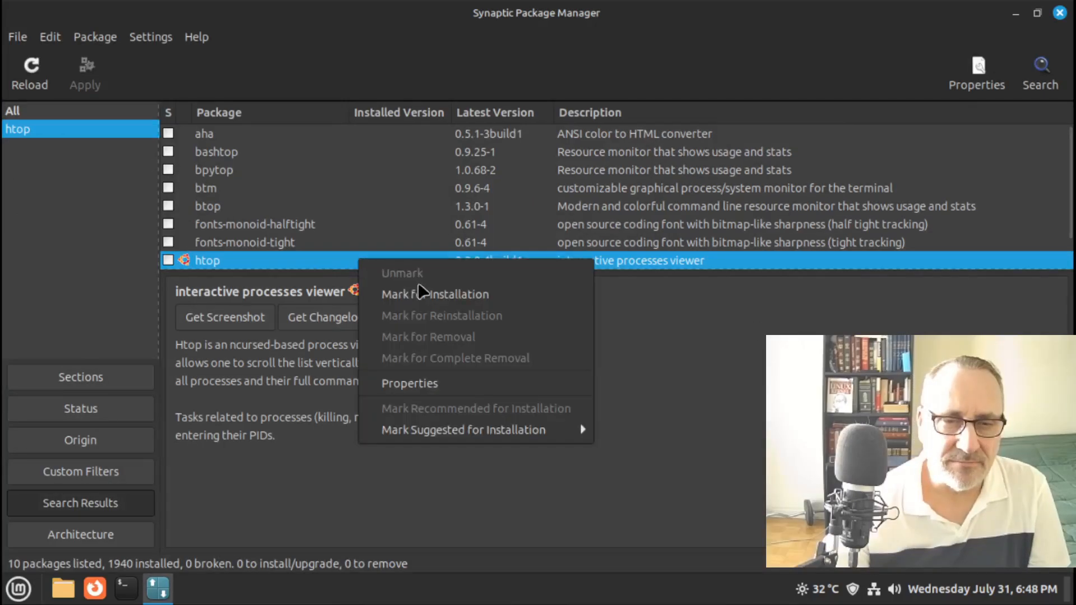
click(535, 297)
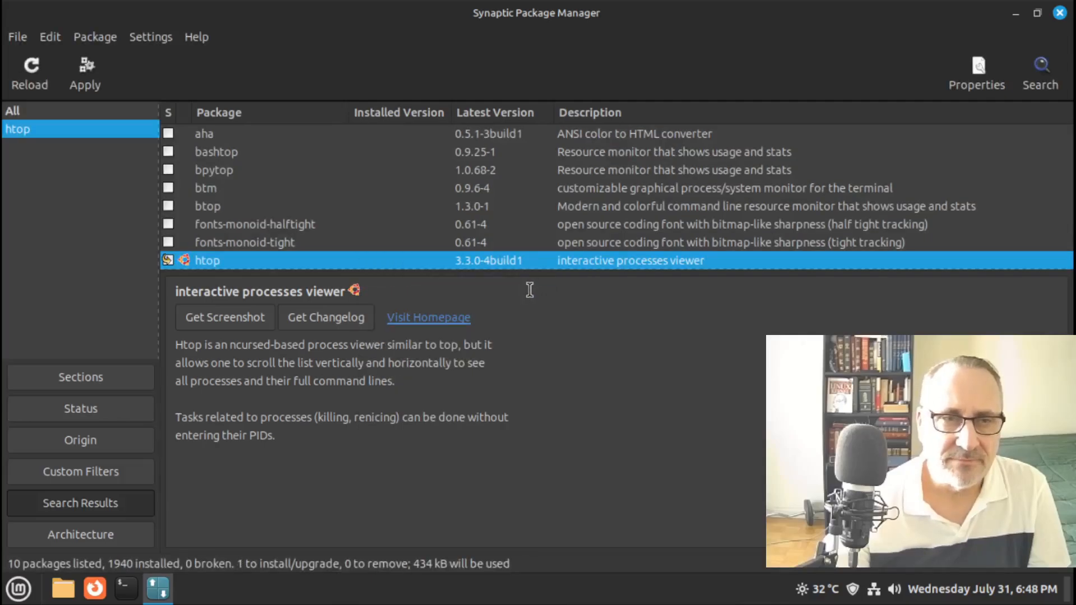
click(86, 75)
click(756, 466)
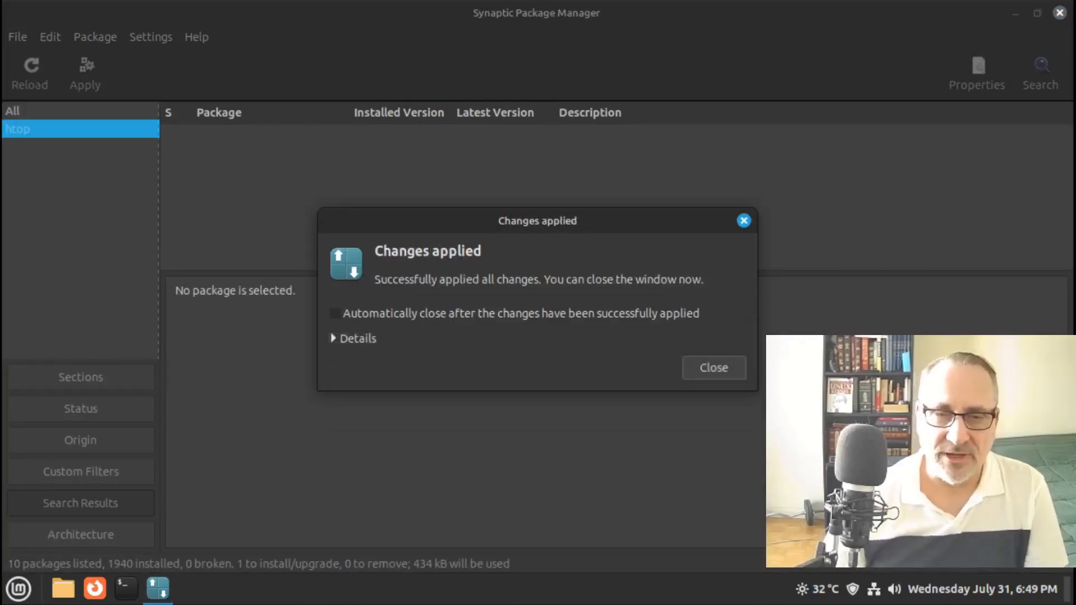
click(729, 370)
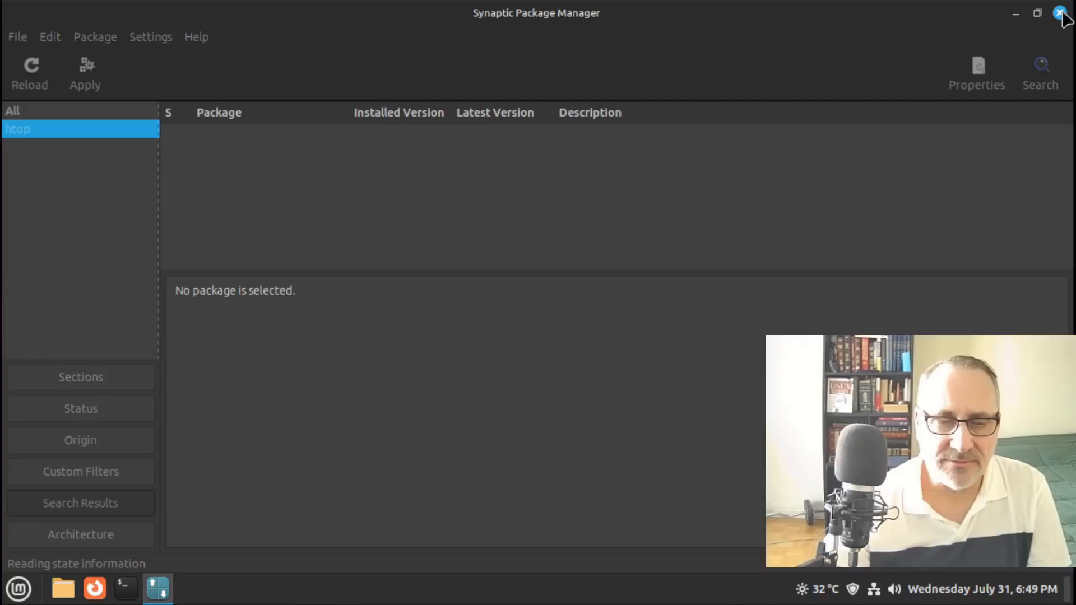
click(1060, 13)
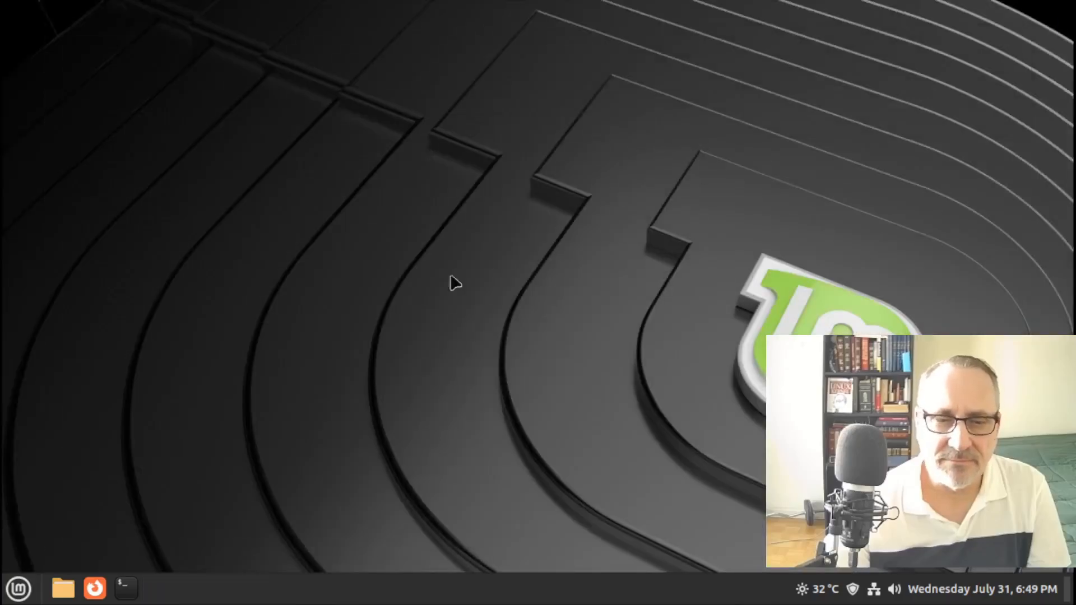
In a maximized terminal, run htop, then neofetch to show the Linux Mint 22 system details
click(126, 586)
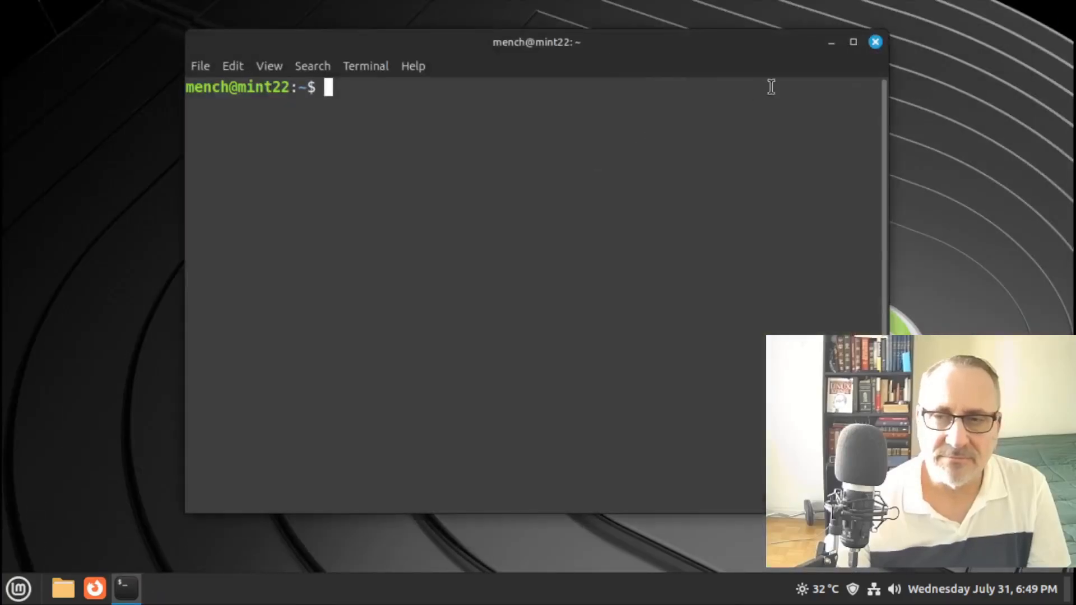
click(853, 42)
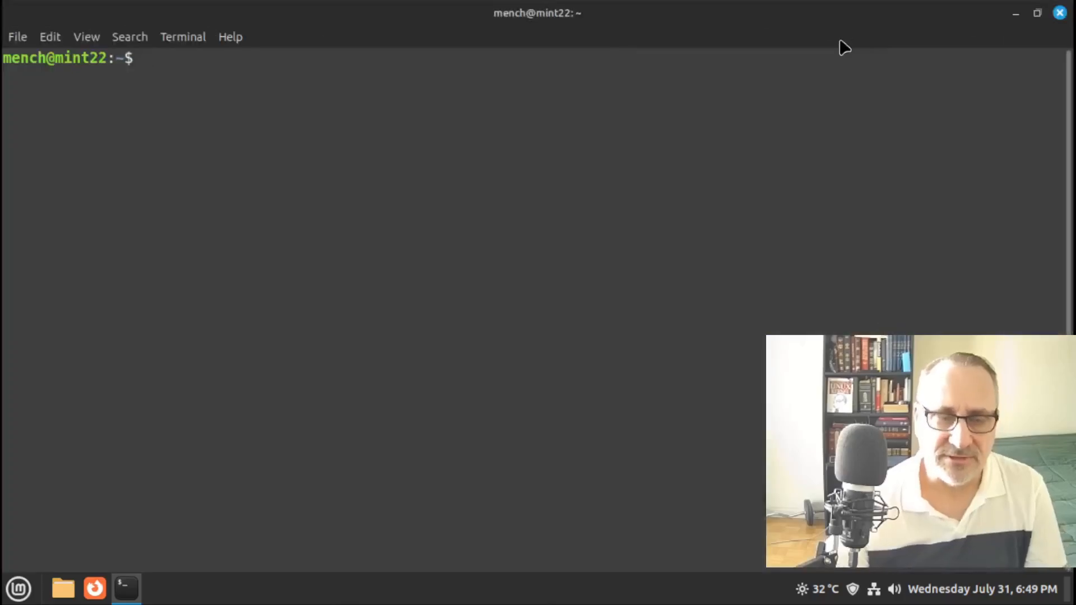
text(htop)
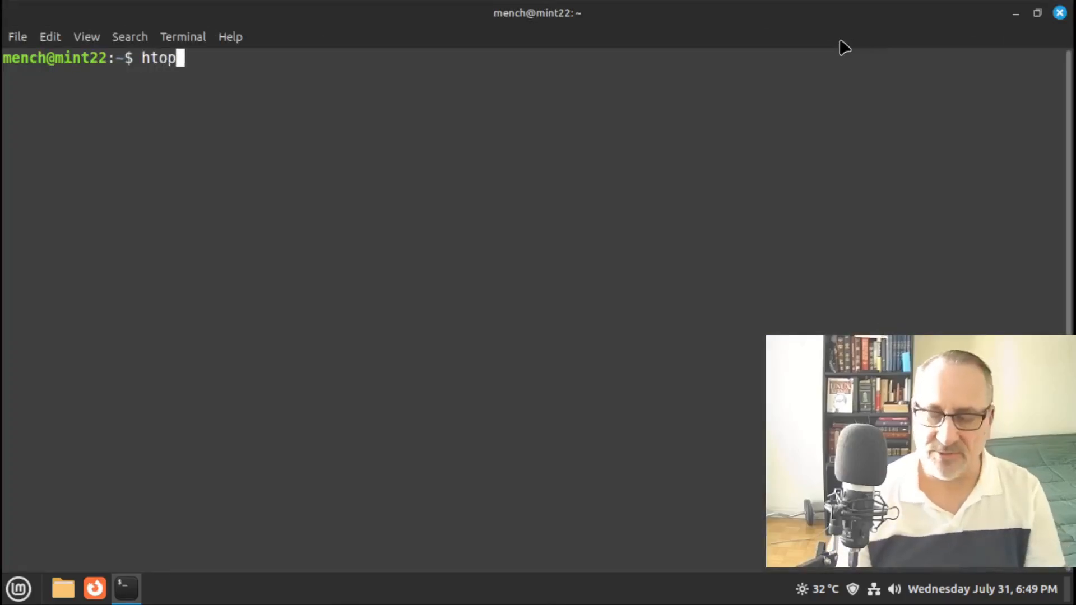
key(Return)
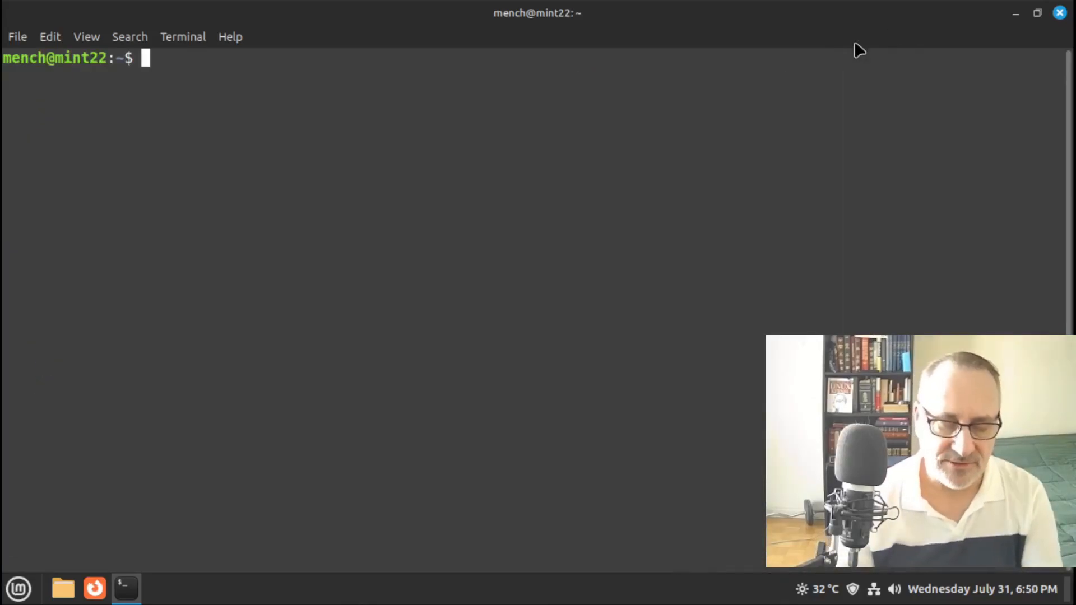
text(neofetch)
key(Return)
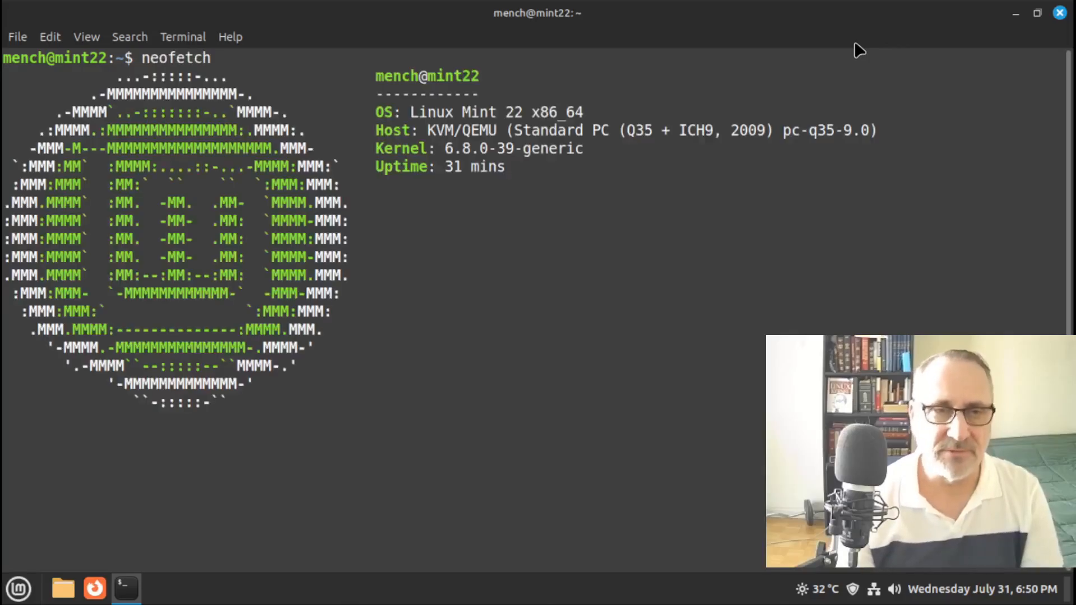